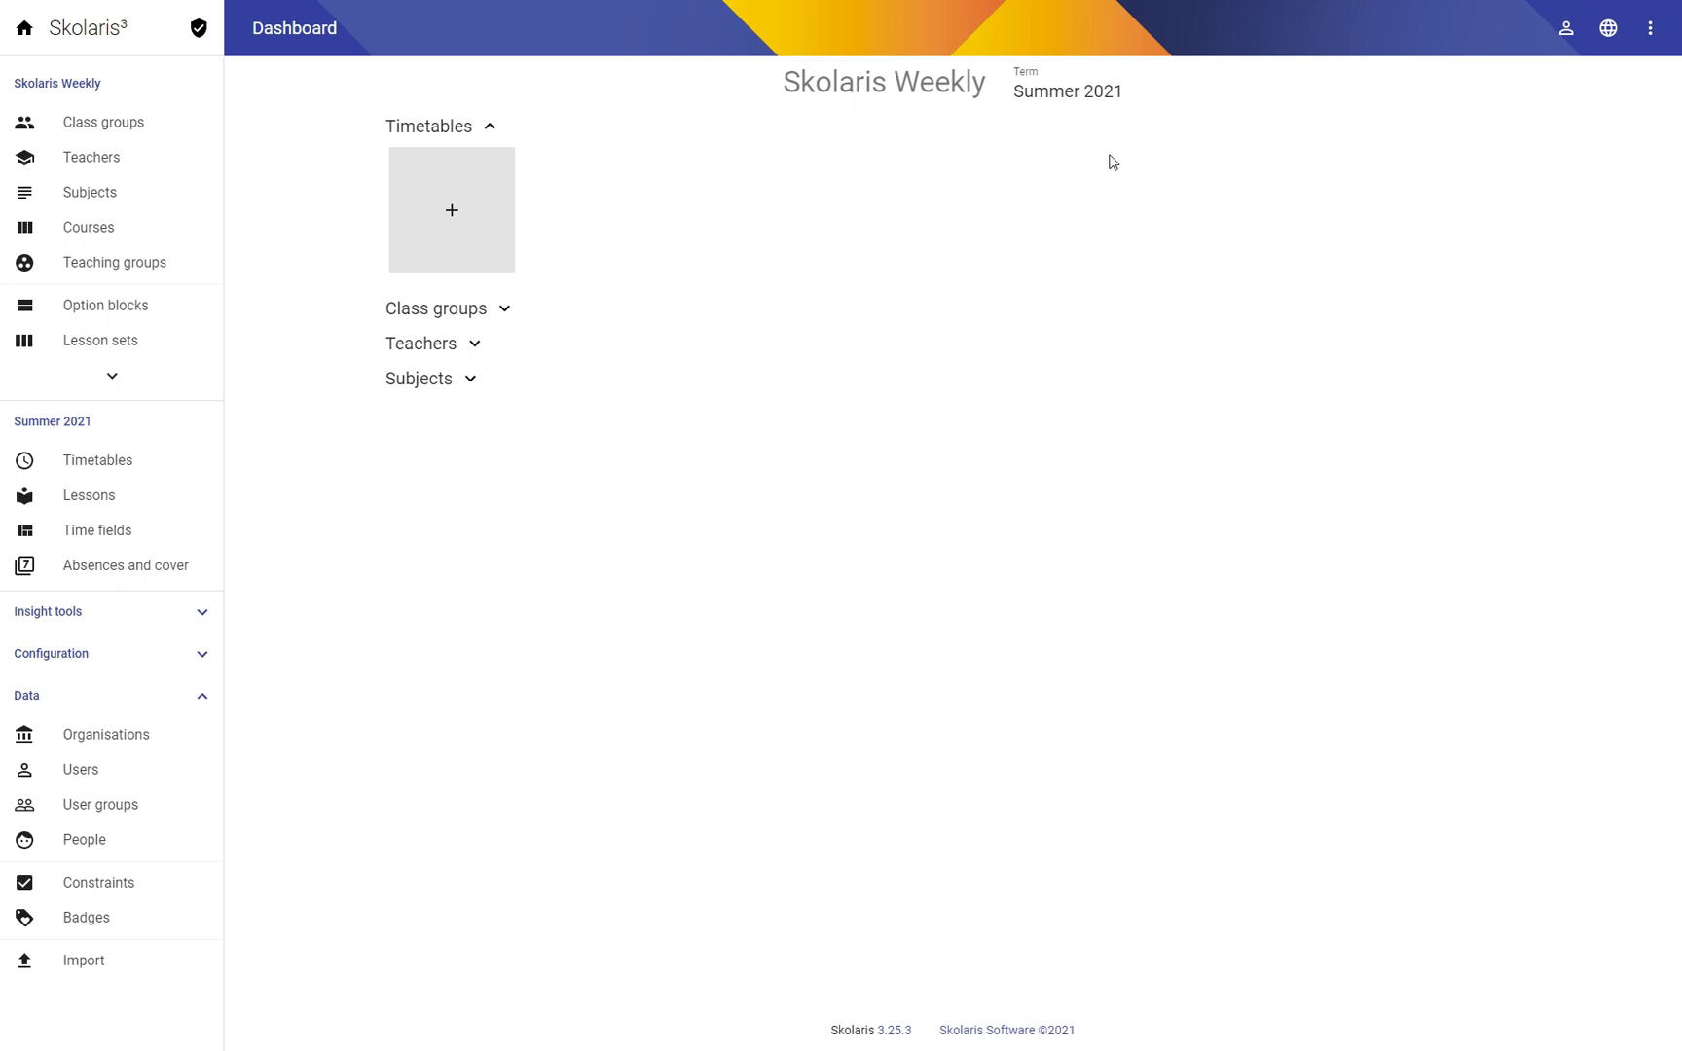
Step: Open the Summer 2021 term and go to its list of timetables
click(1063, 99)
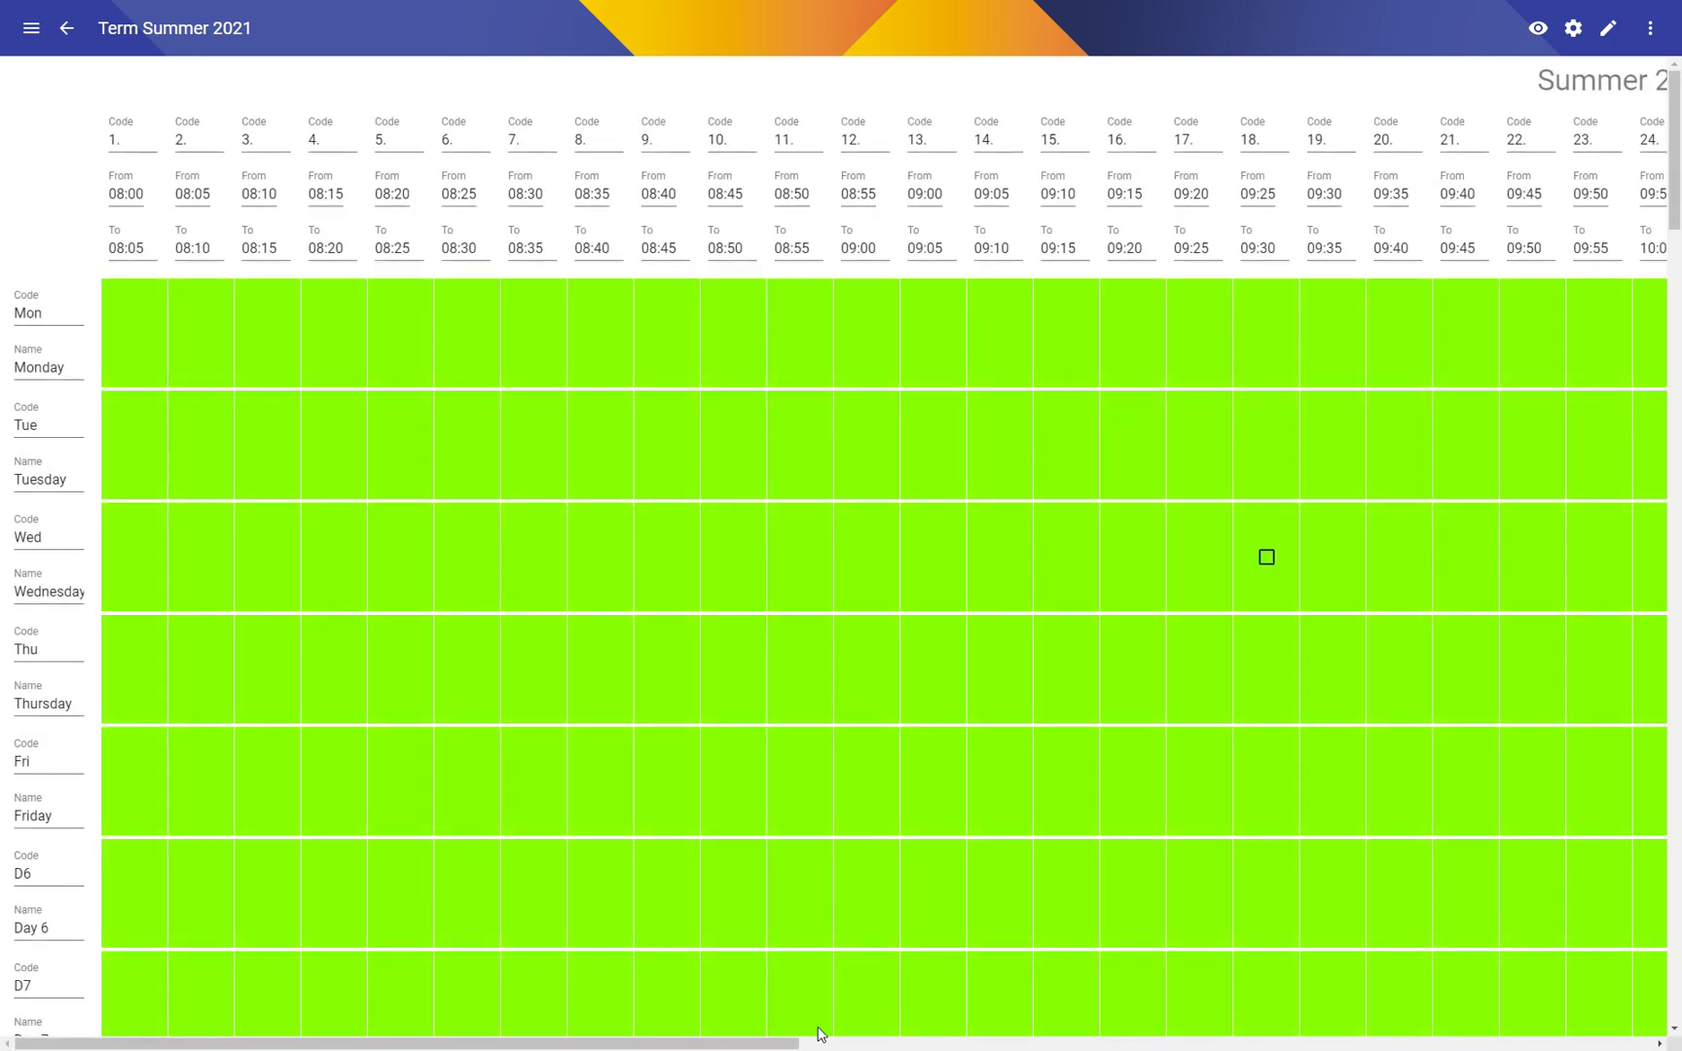
drag(691, 1043, 392, 1038)
drag(1675, 243, 1664, 978)
drag(1647, 905, 1070, 146)
click(31, 27)
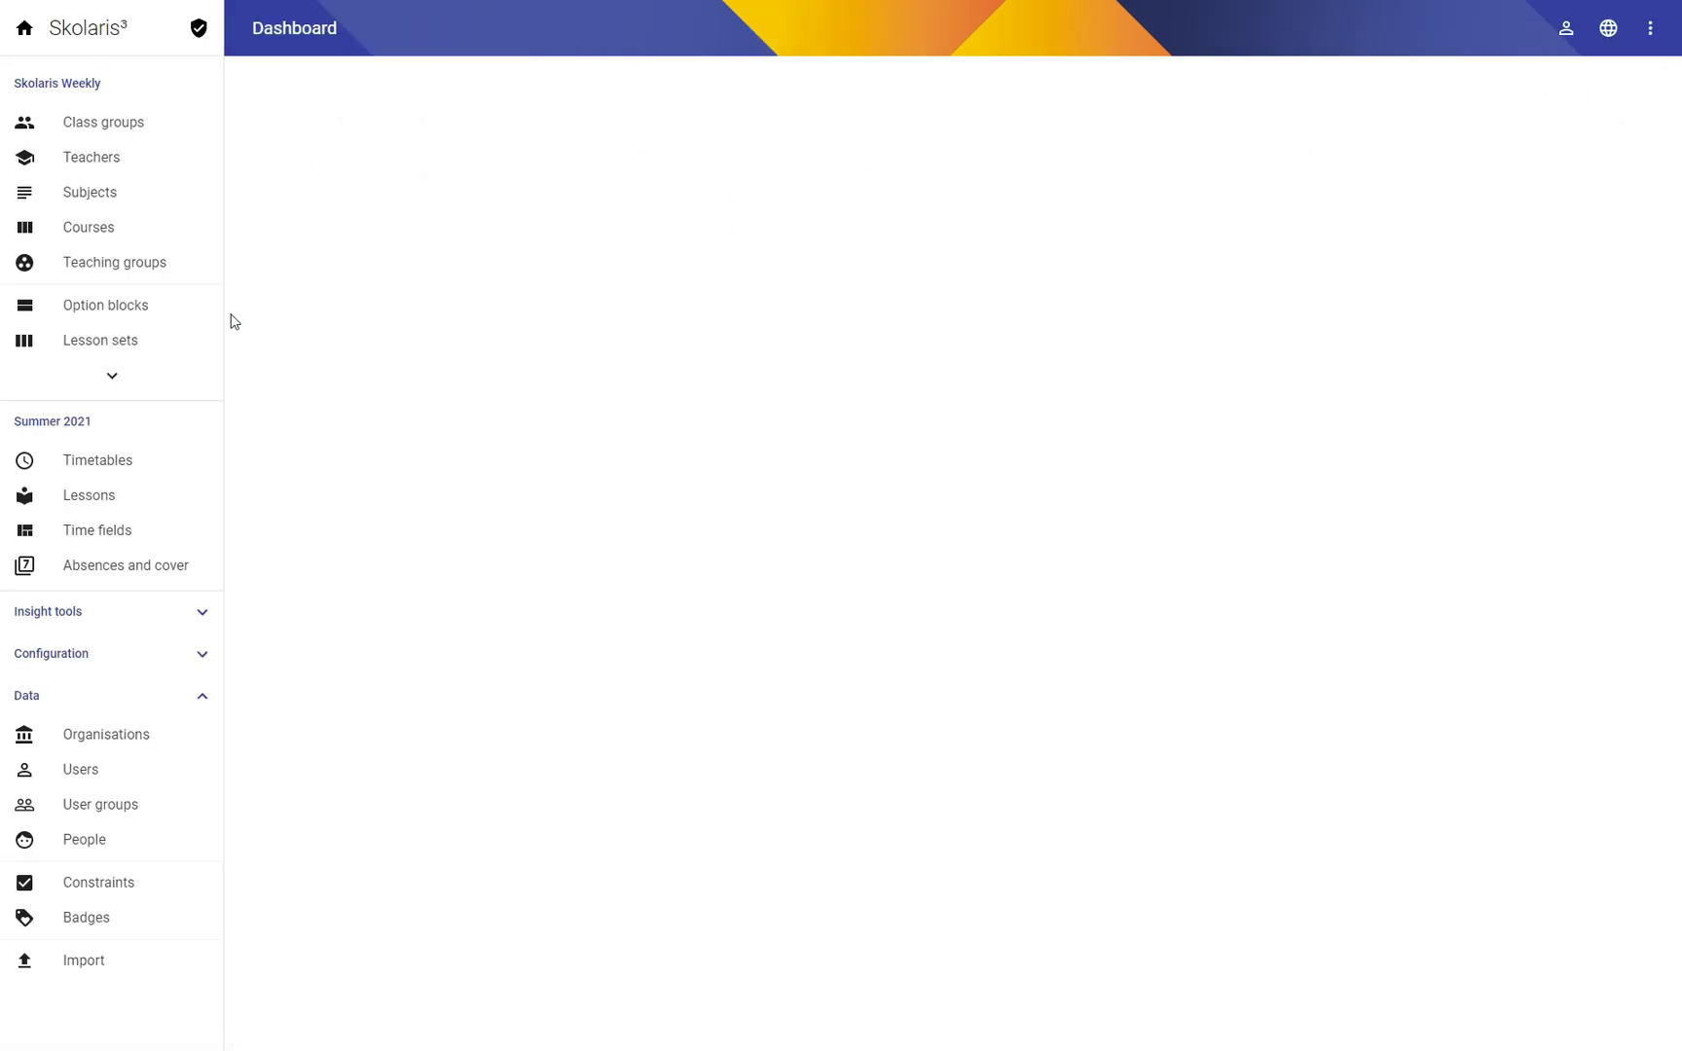
click(95, 465)
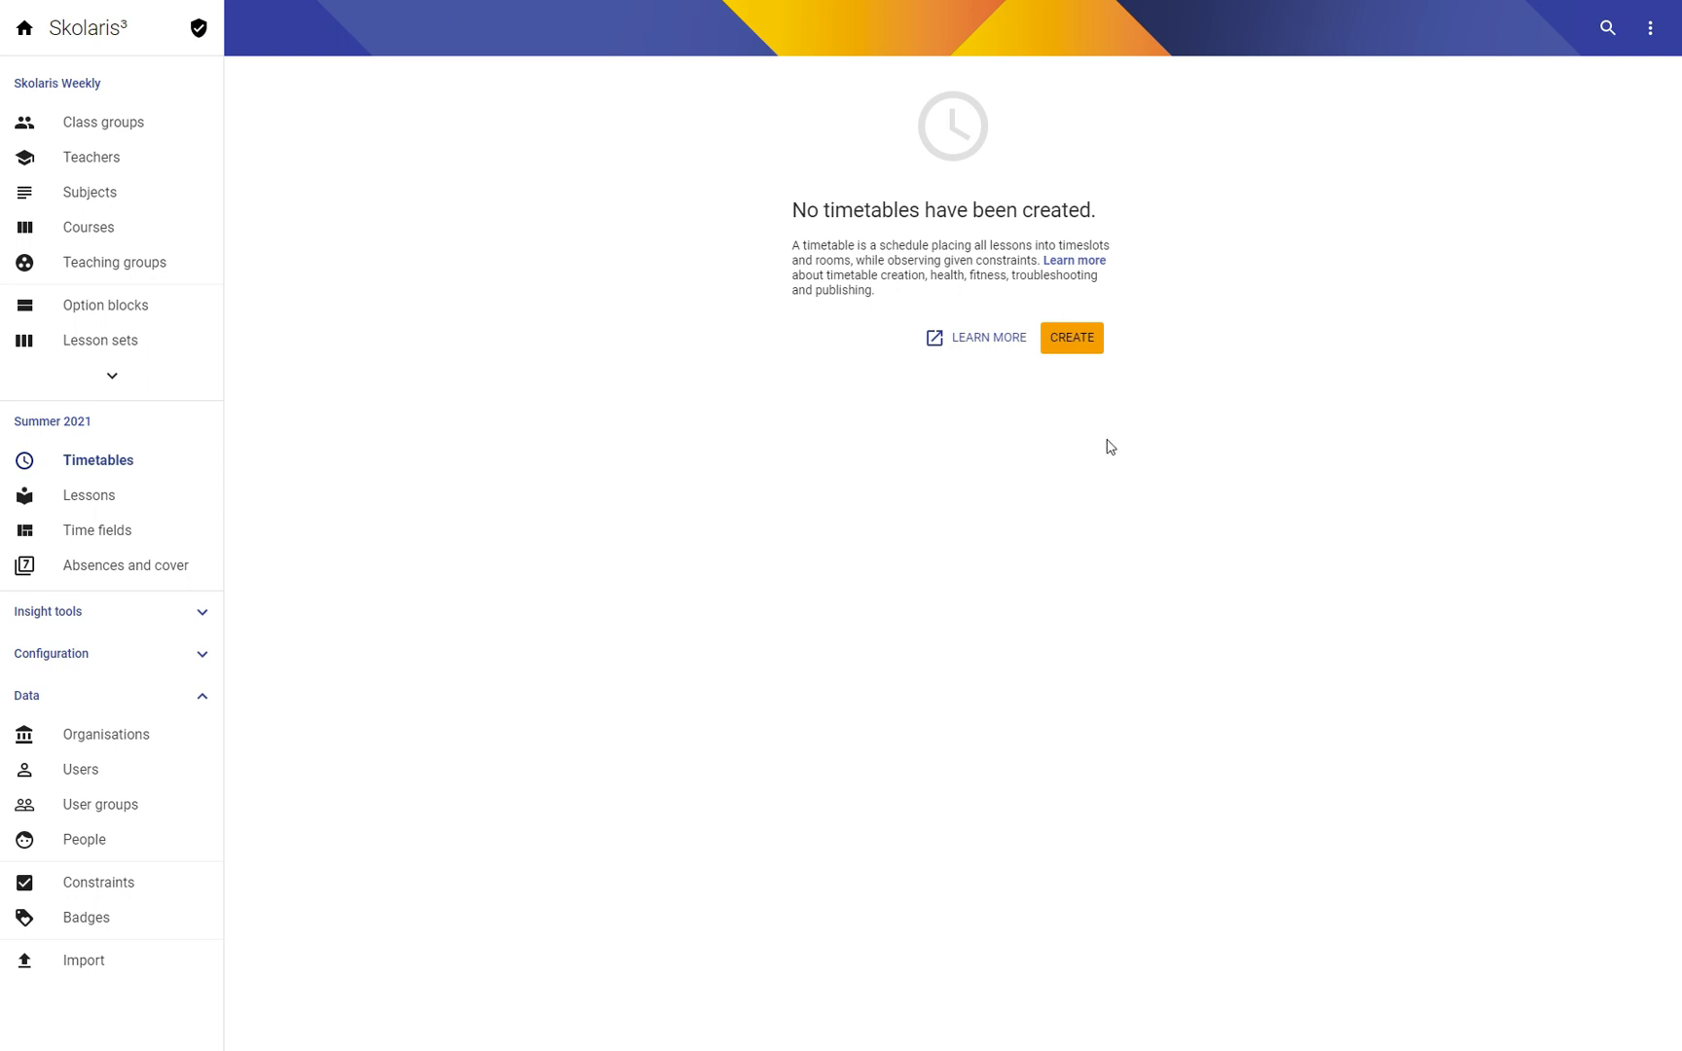
Step: Skip the creation wizard and create an empty timetable named 'Huge timetable test'
click(1072, 338)
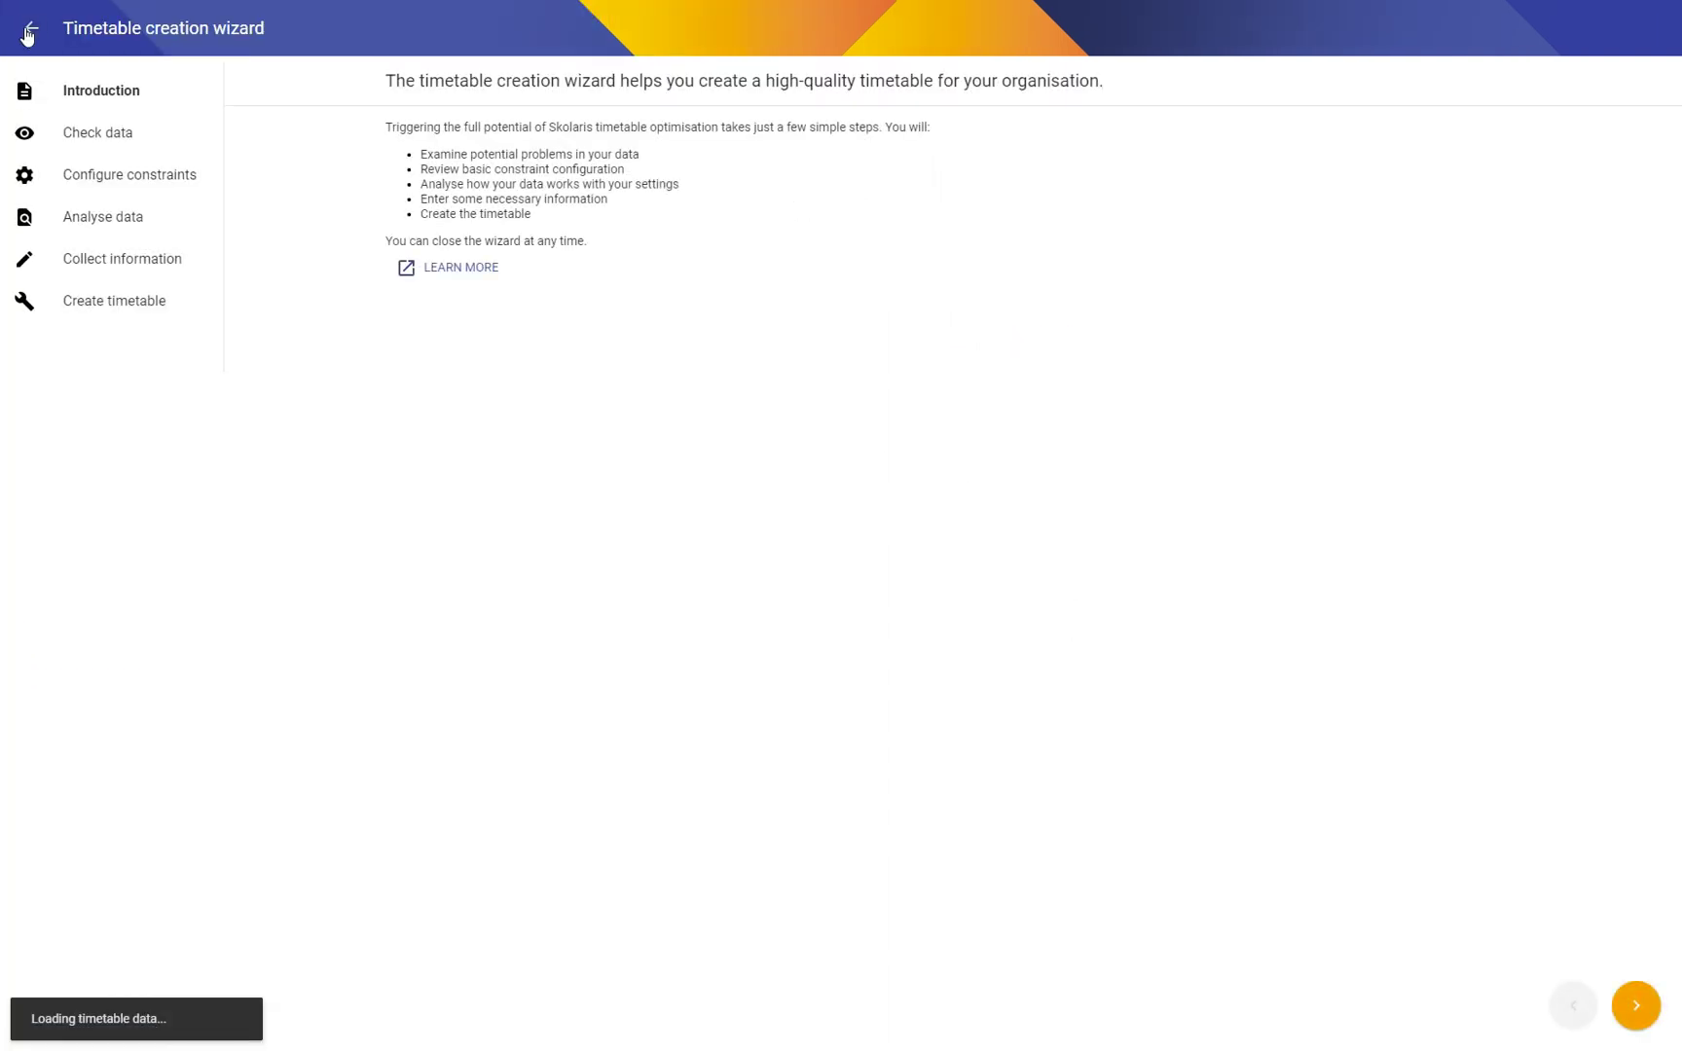
click(30, 28)
click(1650, 29)
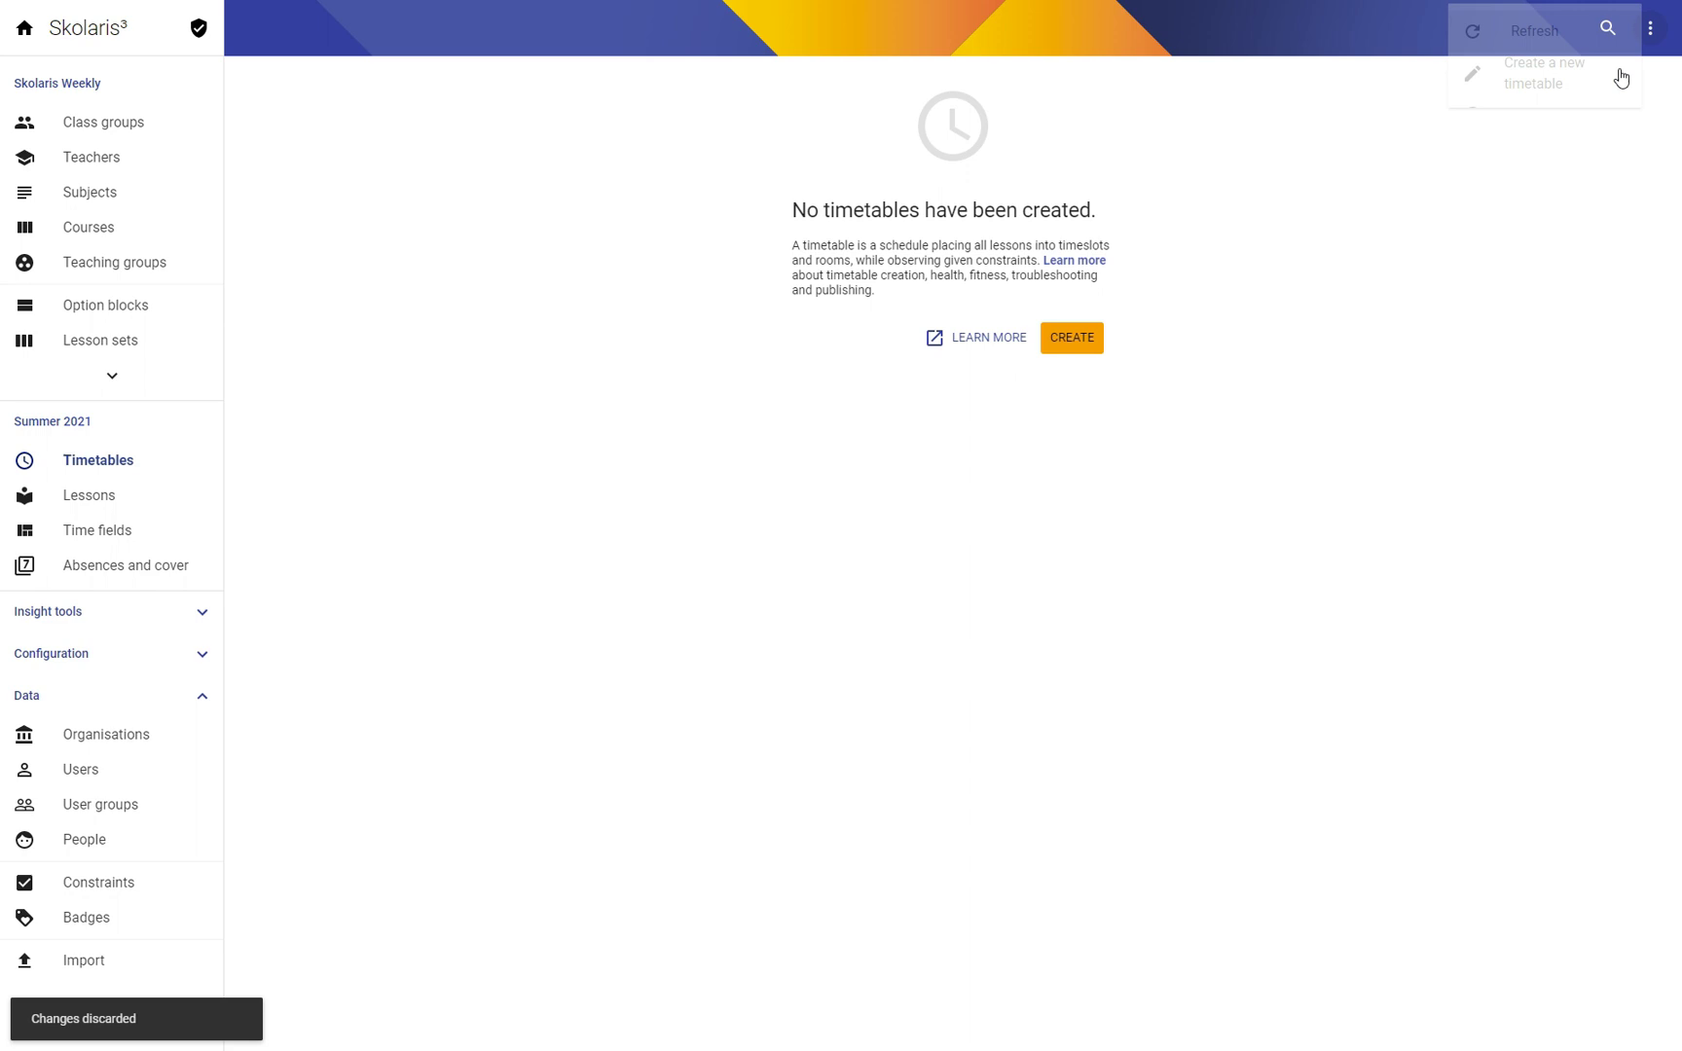
click(1543, 78)
click(907, 595)
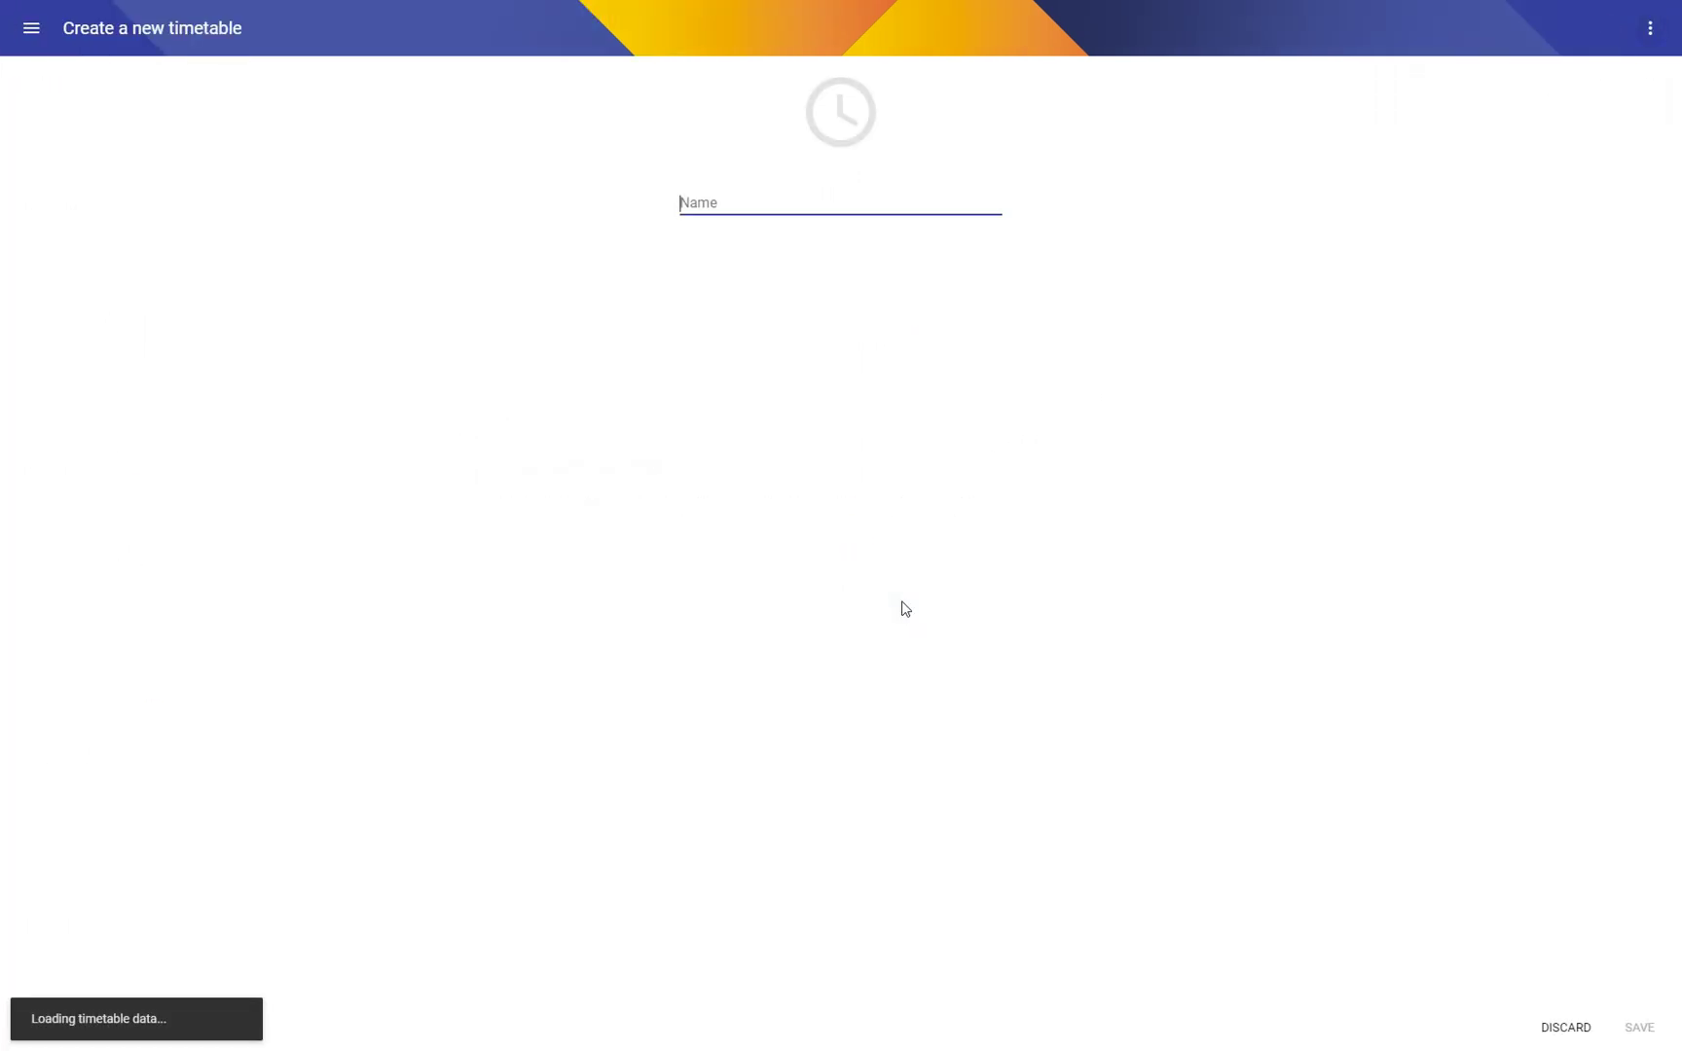
text(Huge)
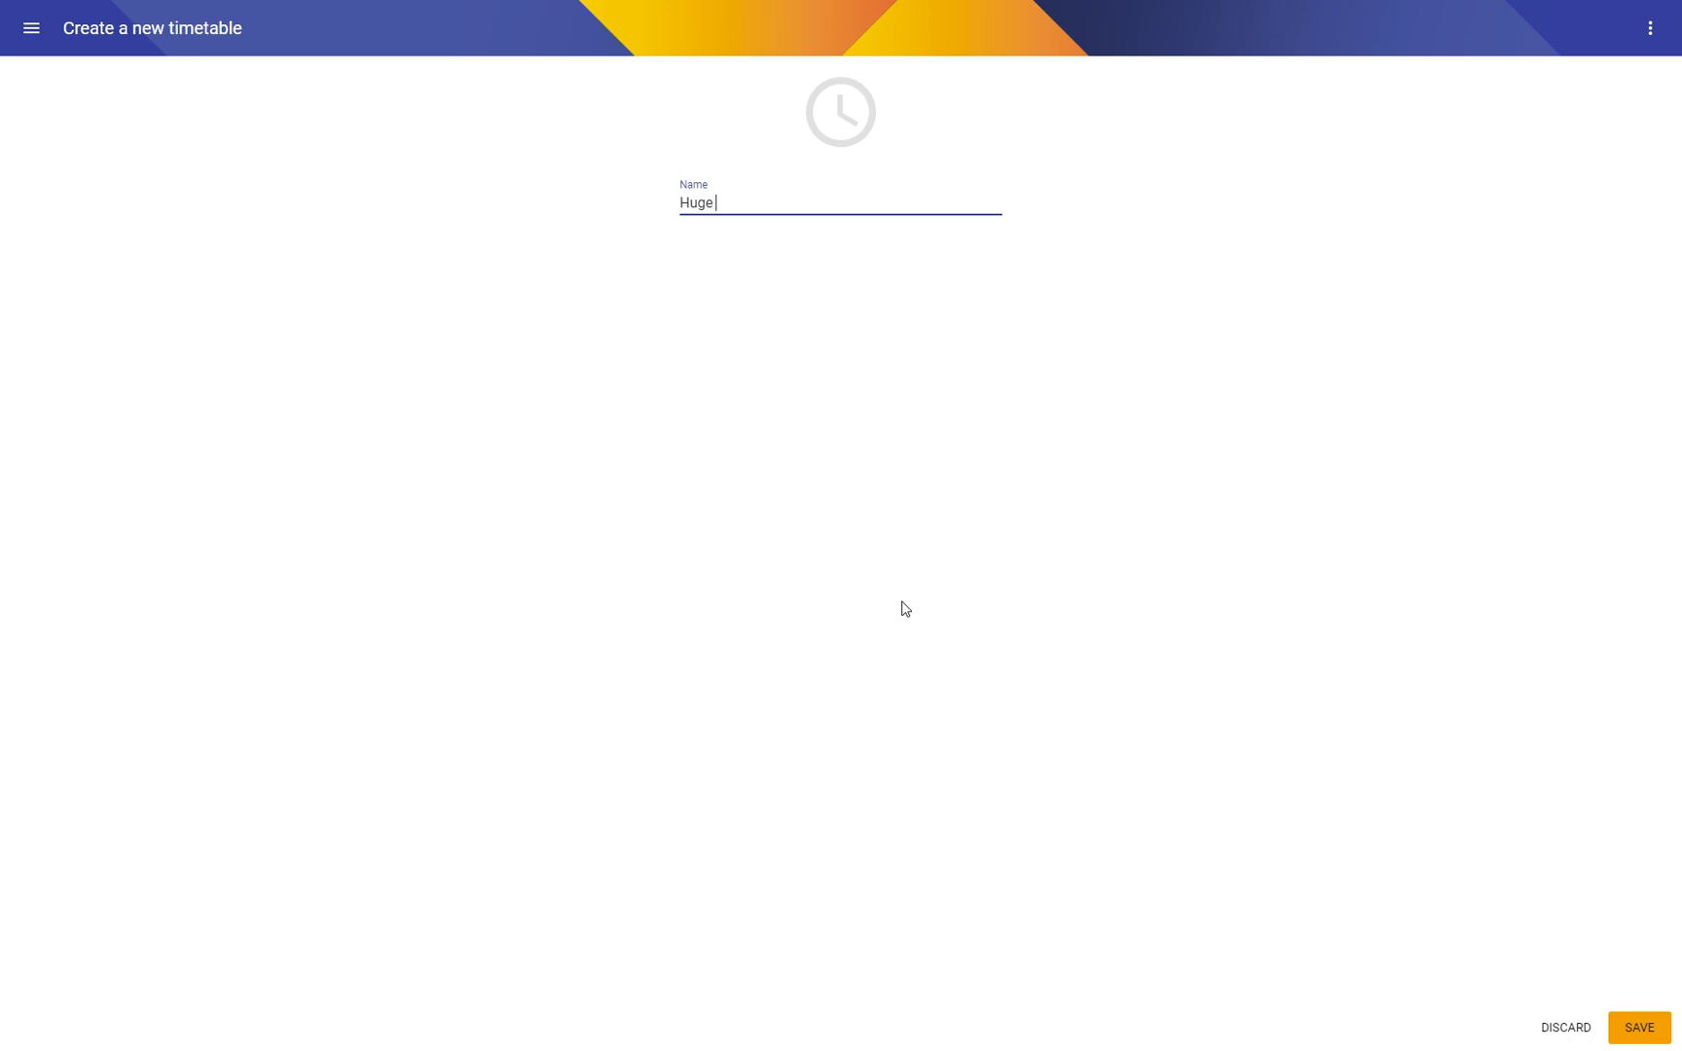
text( timetable test)
key(Return)
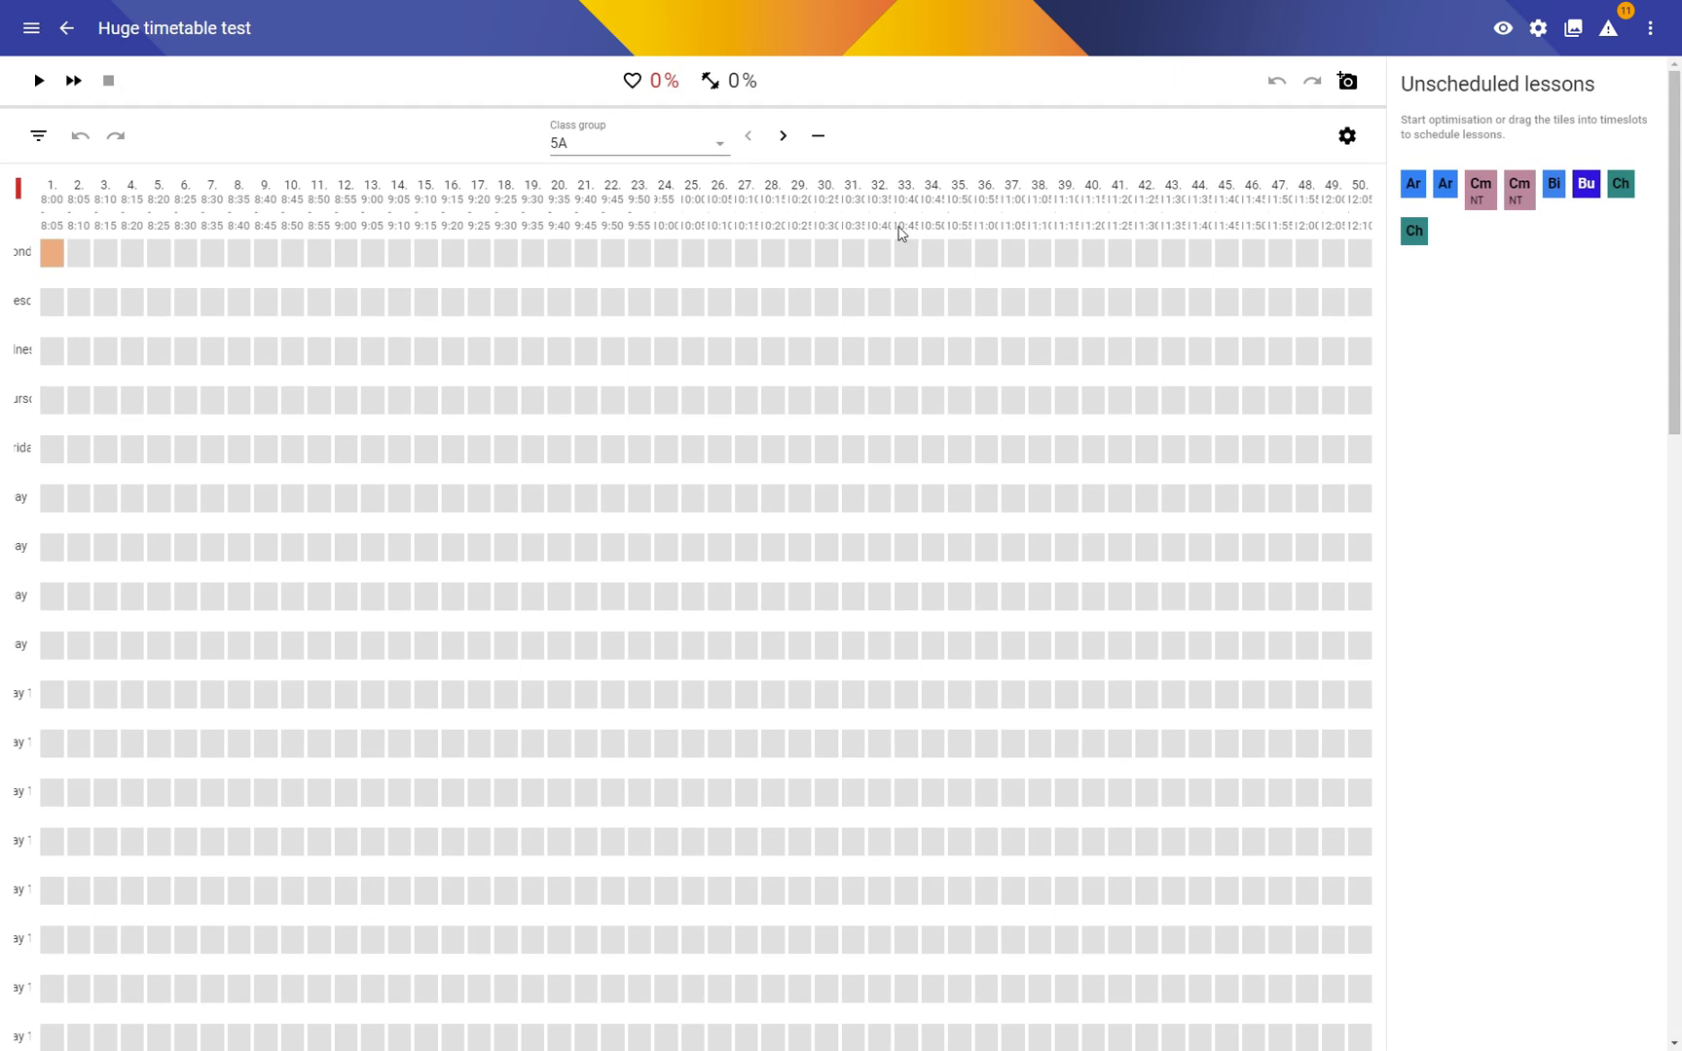
Step: Run and stop an optimisation of Huge timetable test, save the result, then exit the editor
click(37, 84)
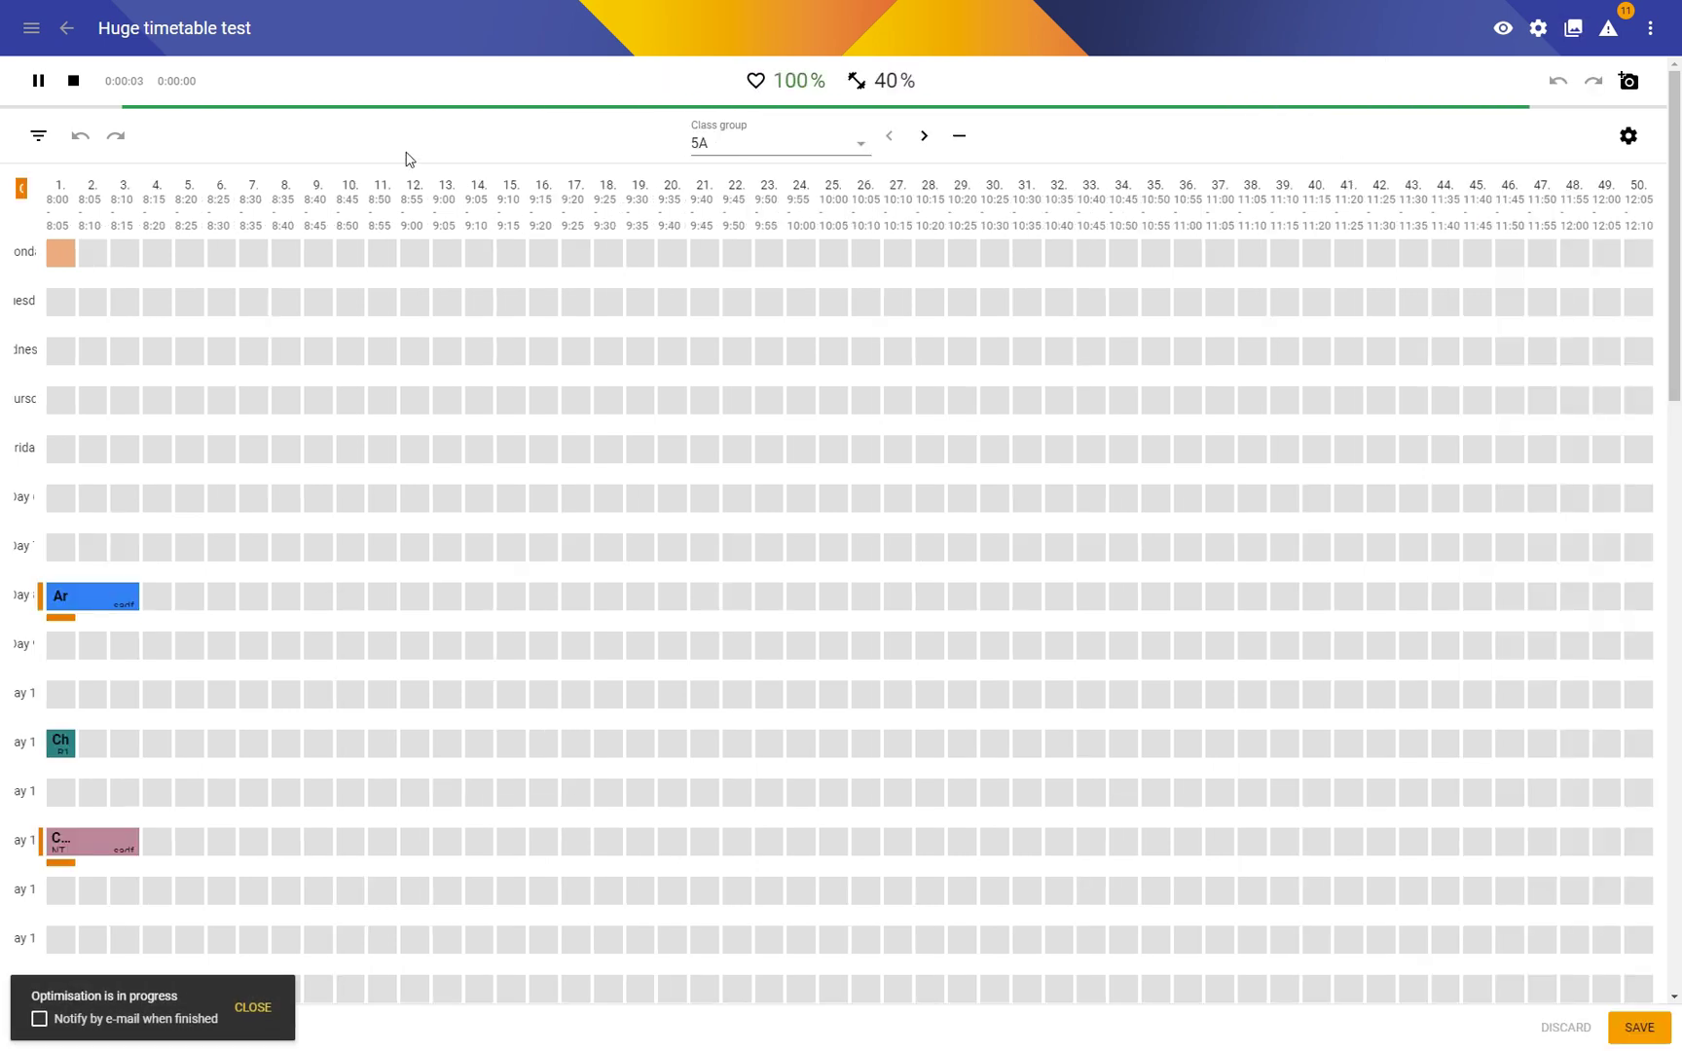
click(73, 81)
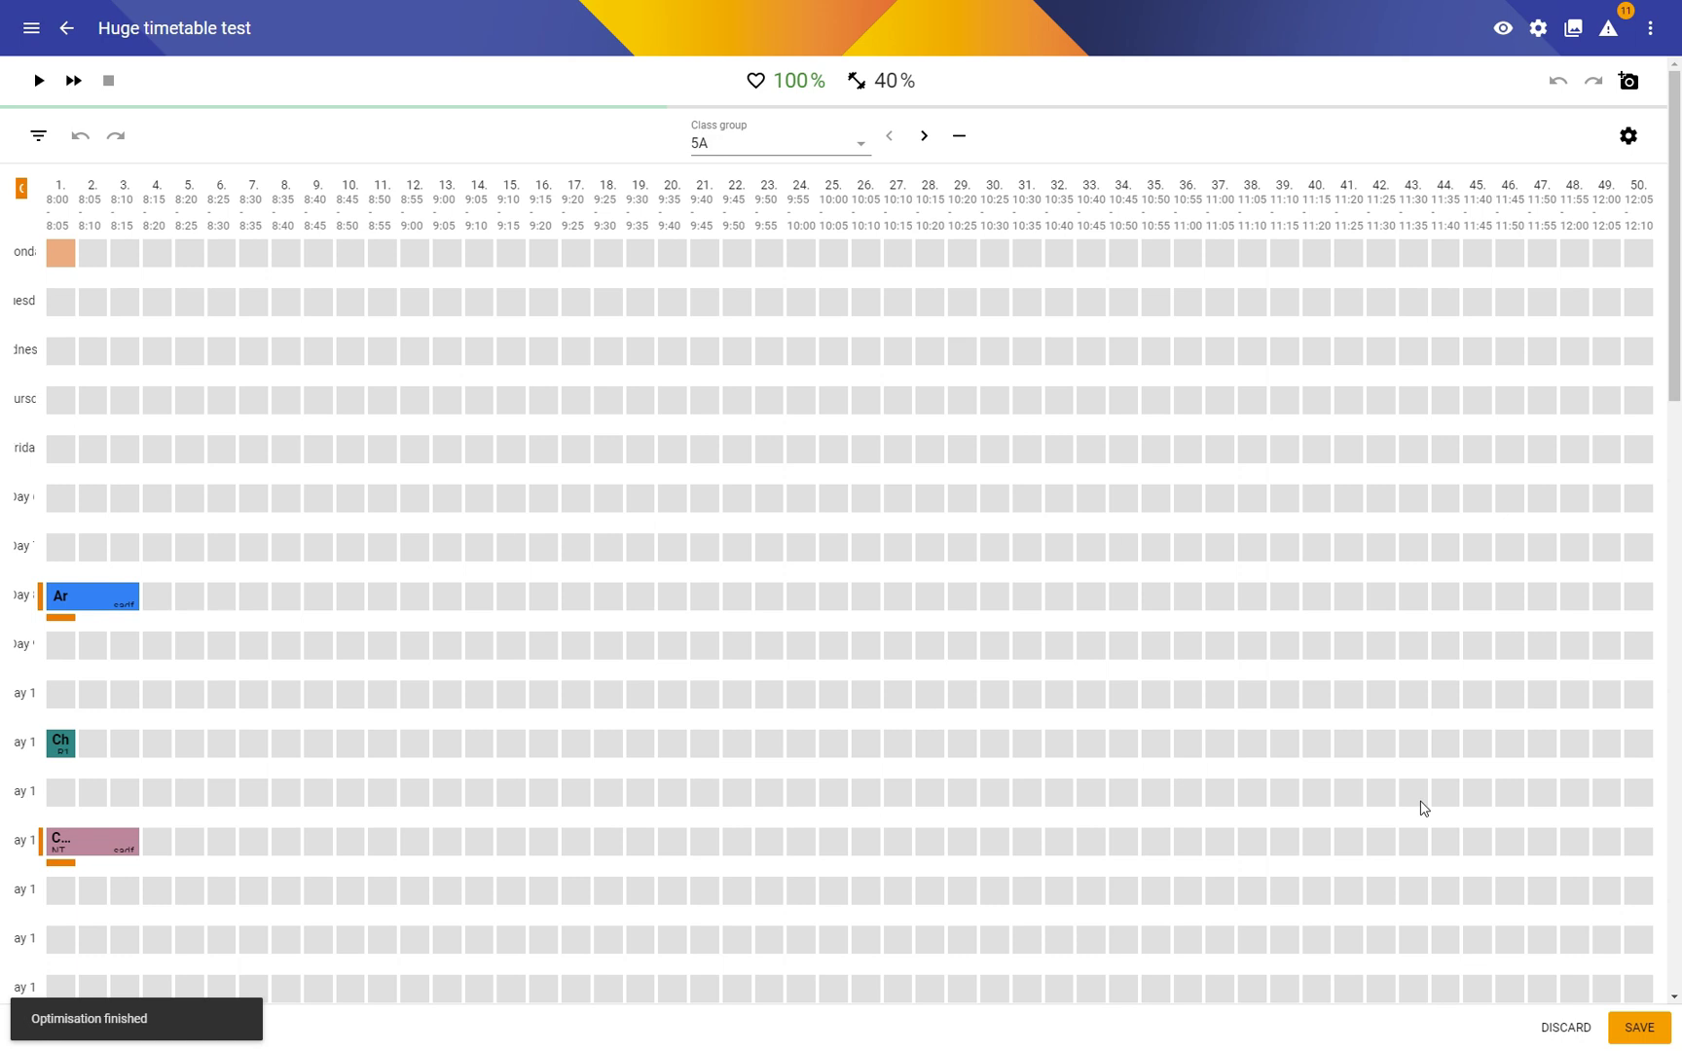
click(1626, 1024)
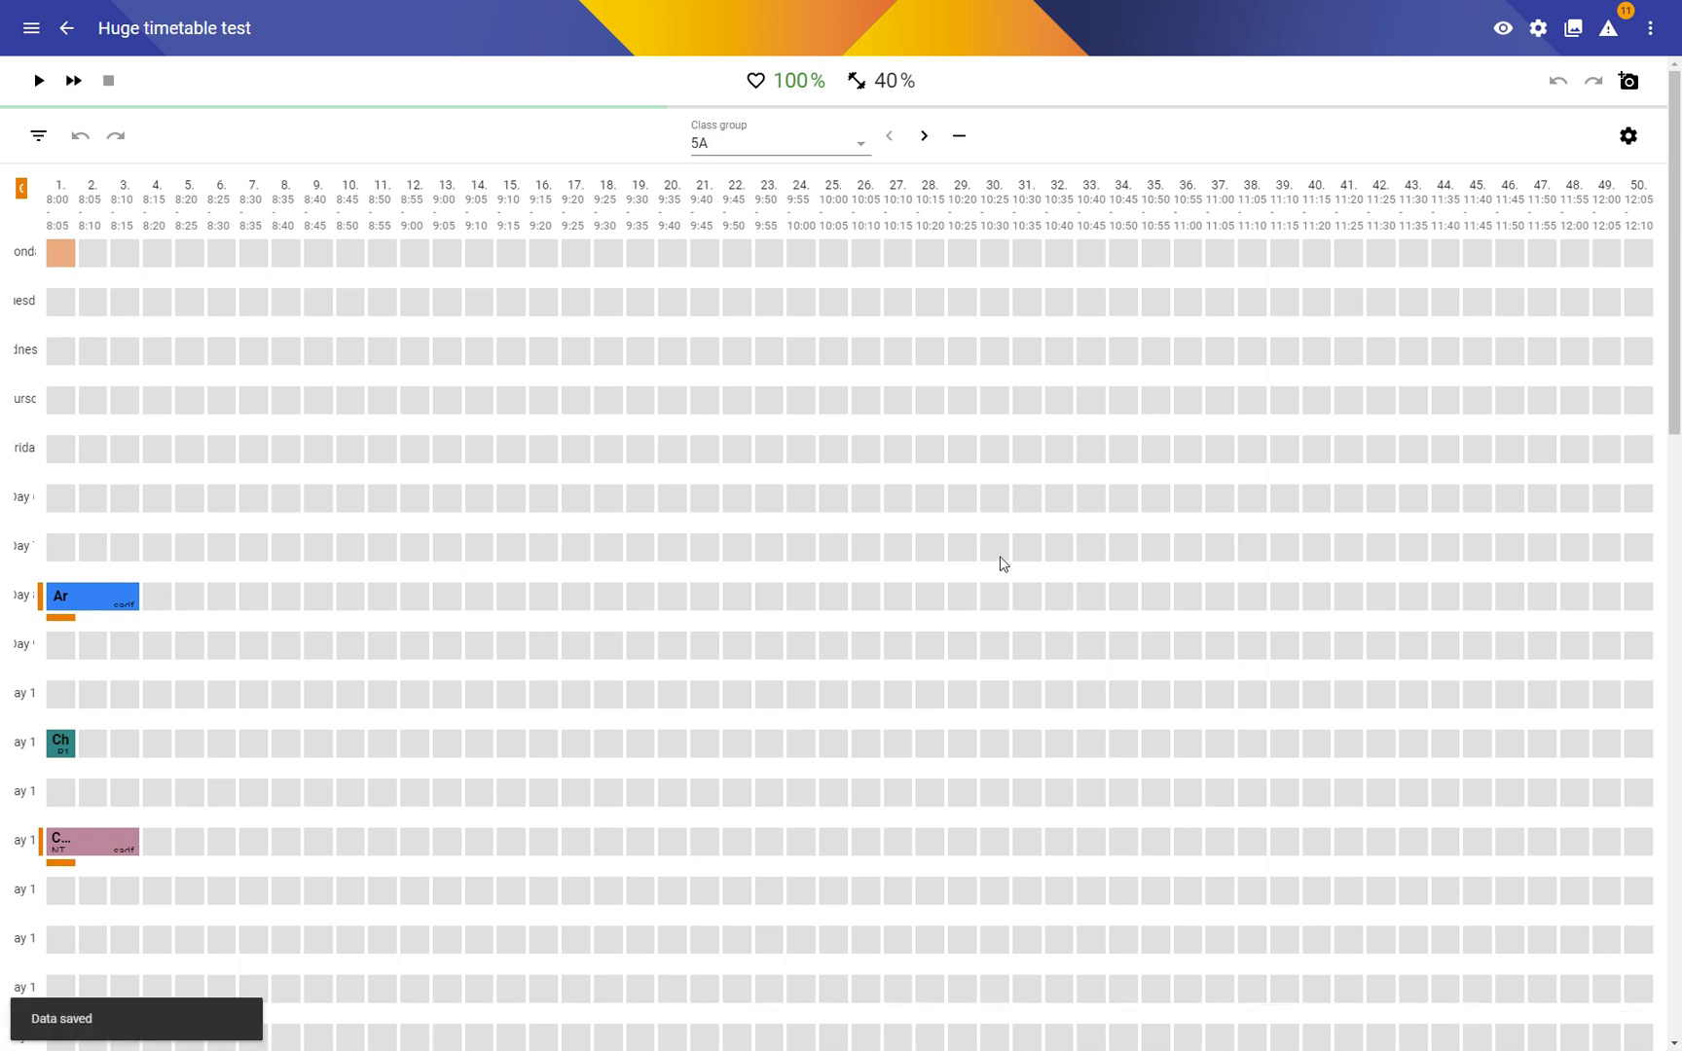
scroll(470, 732, down, 7)
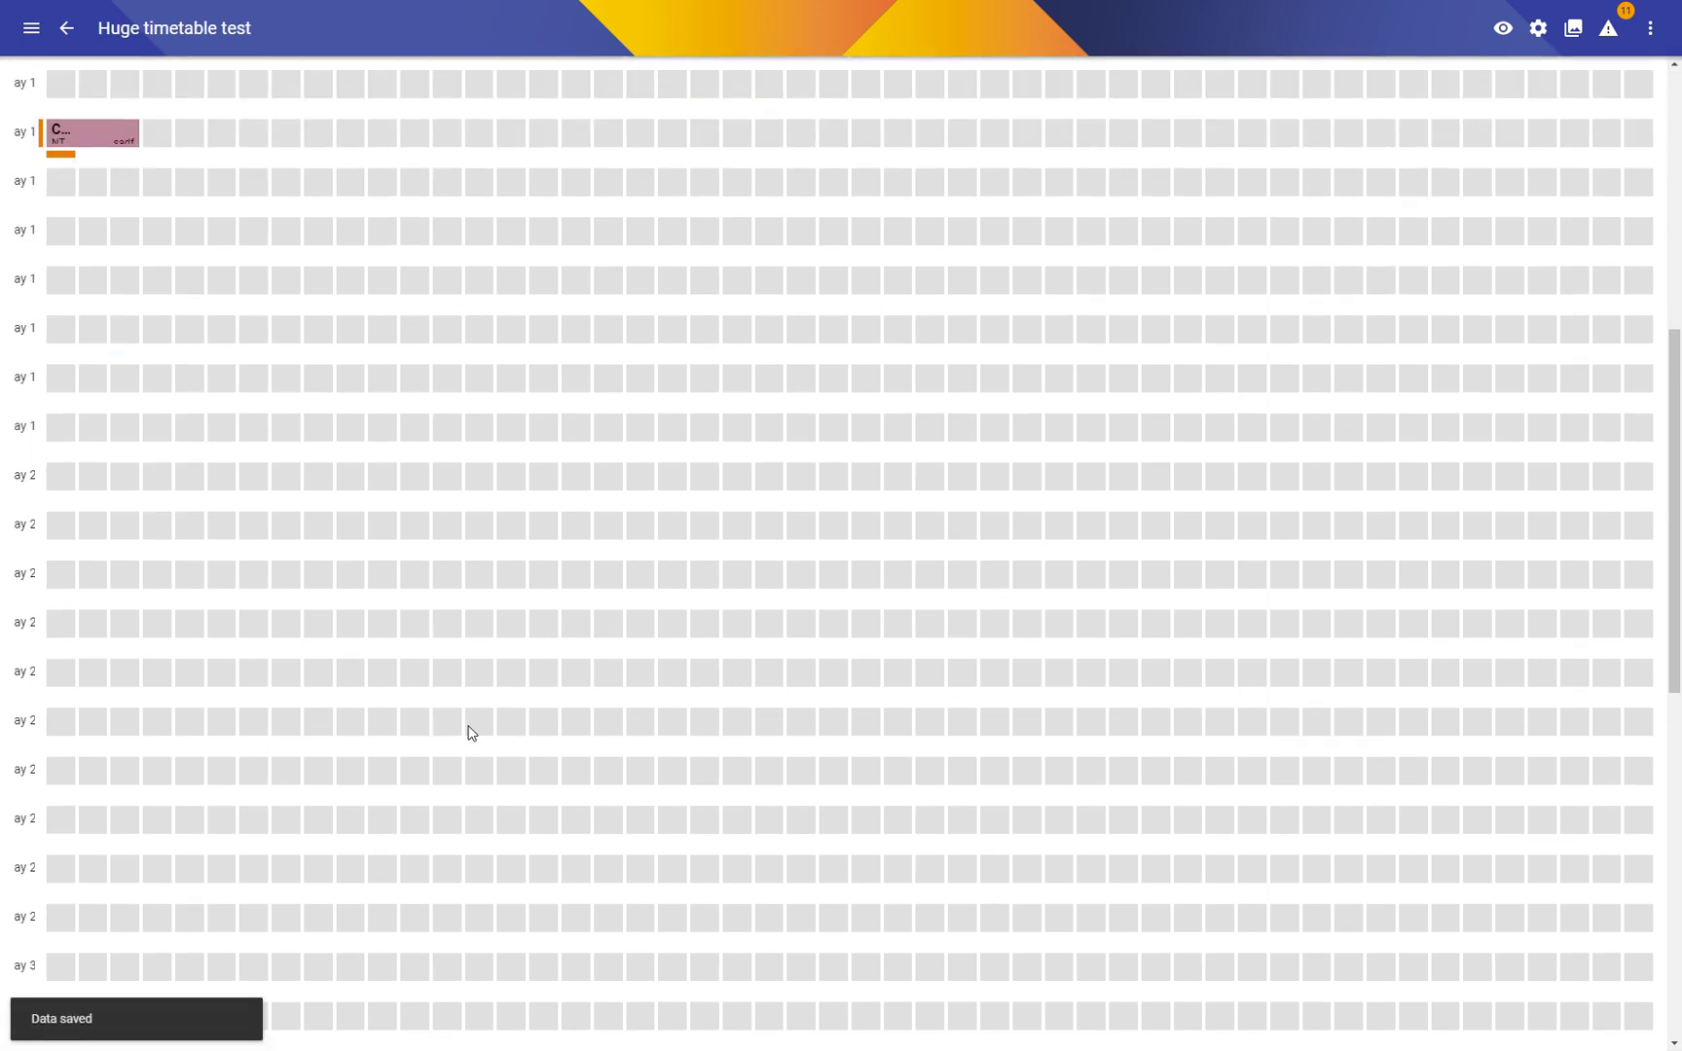
scroll(470, 732, down, 10)
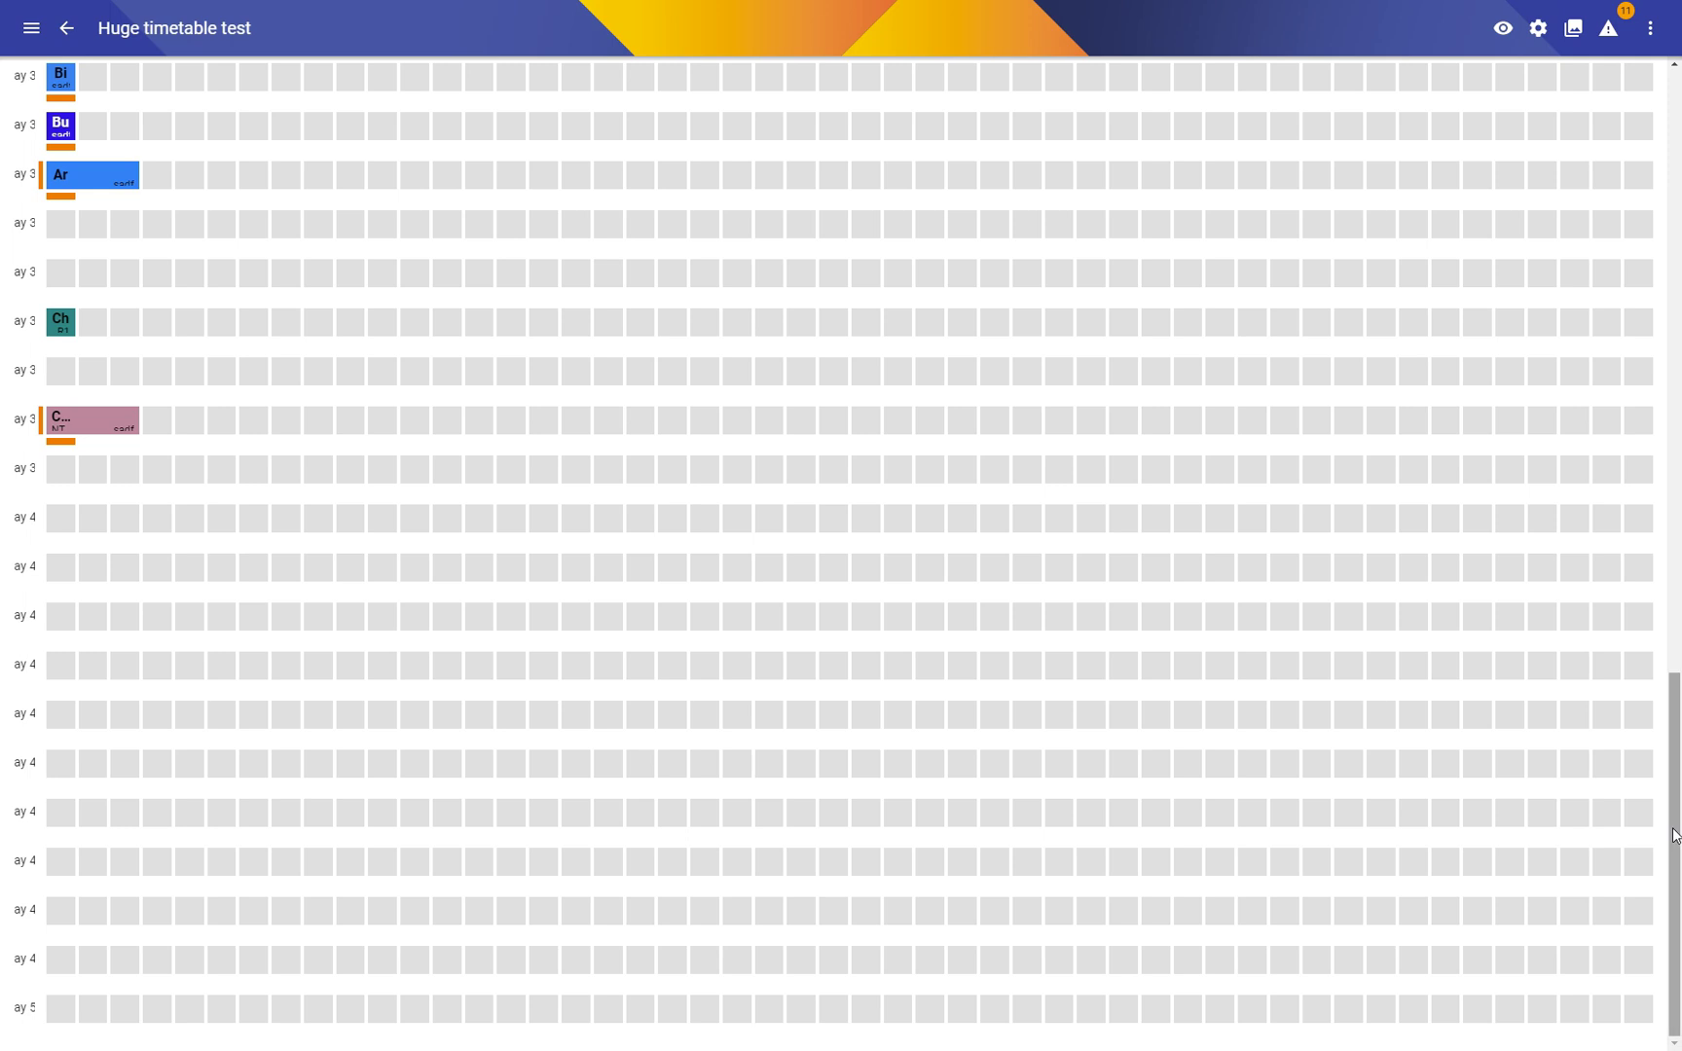
drag(1674, 840, 1644, 160)
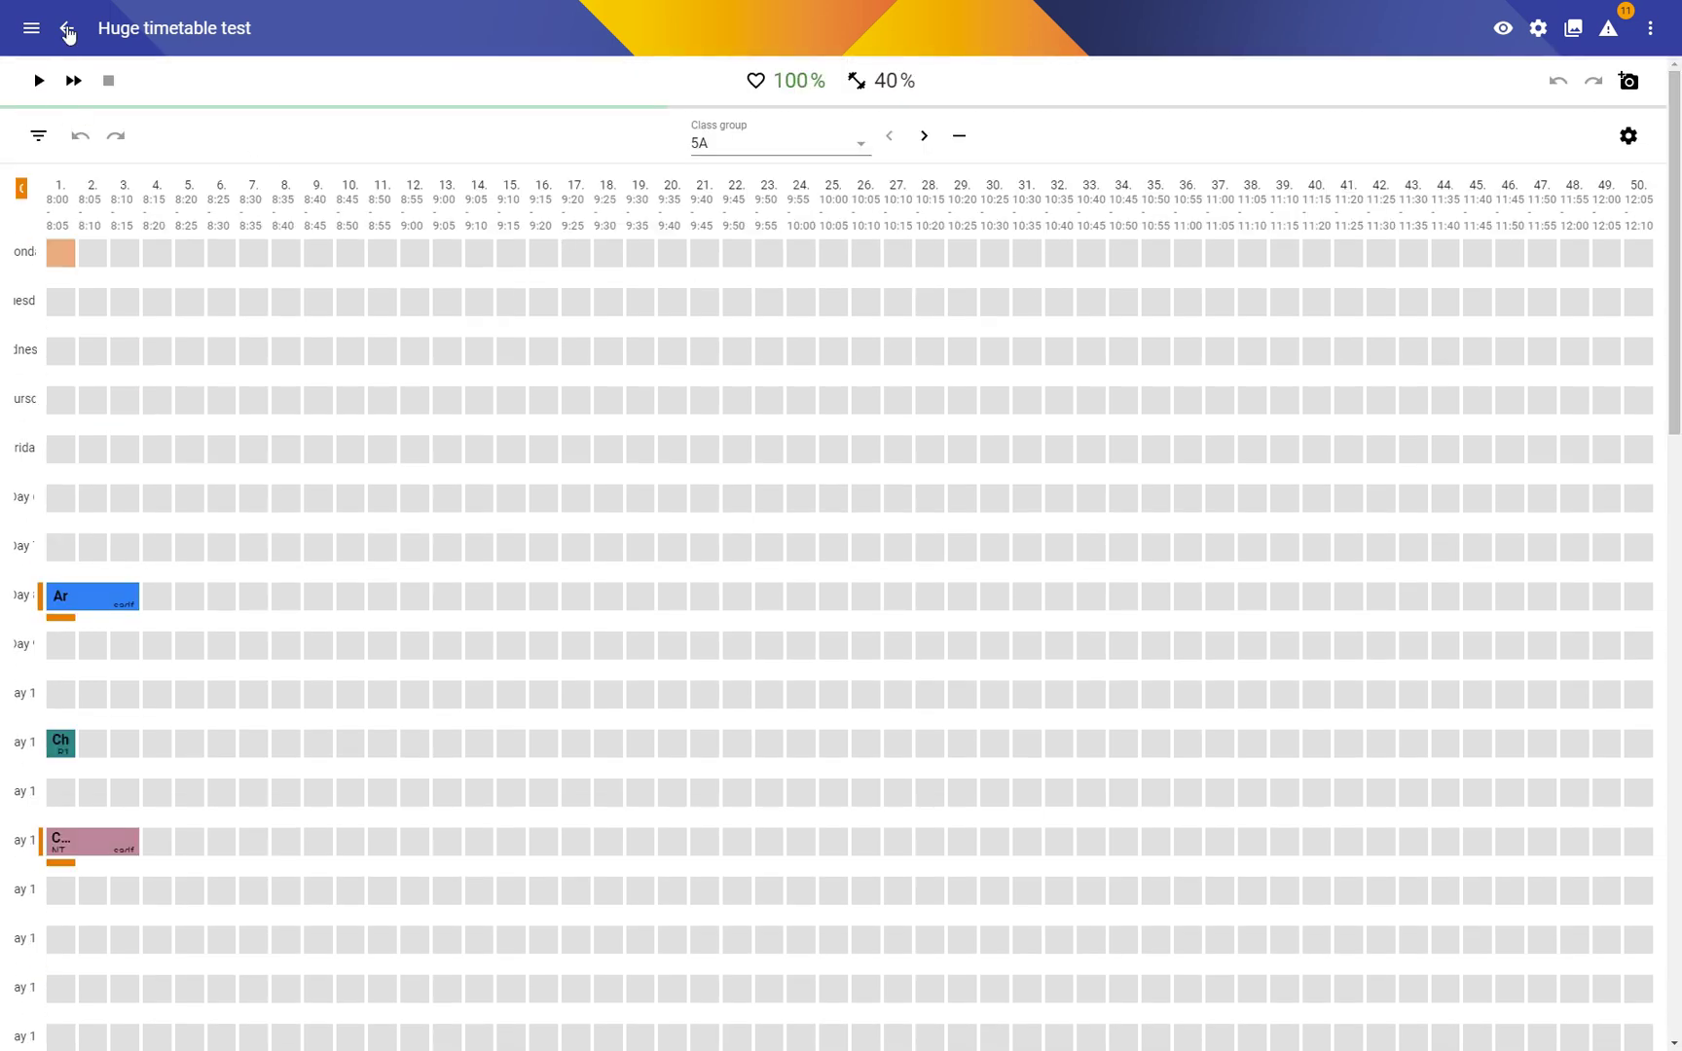
click(66, 28)
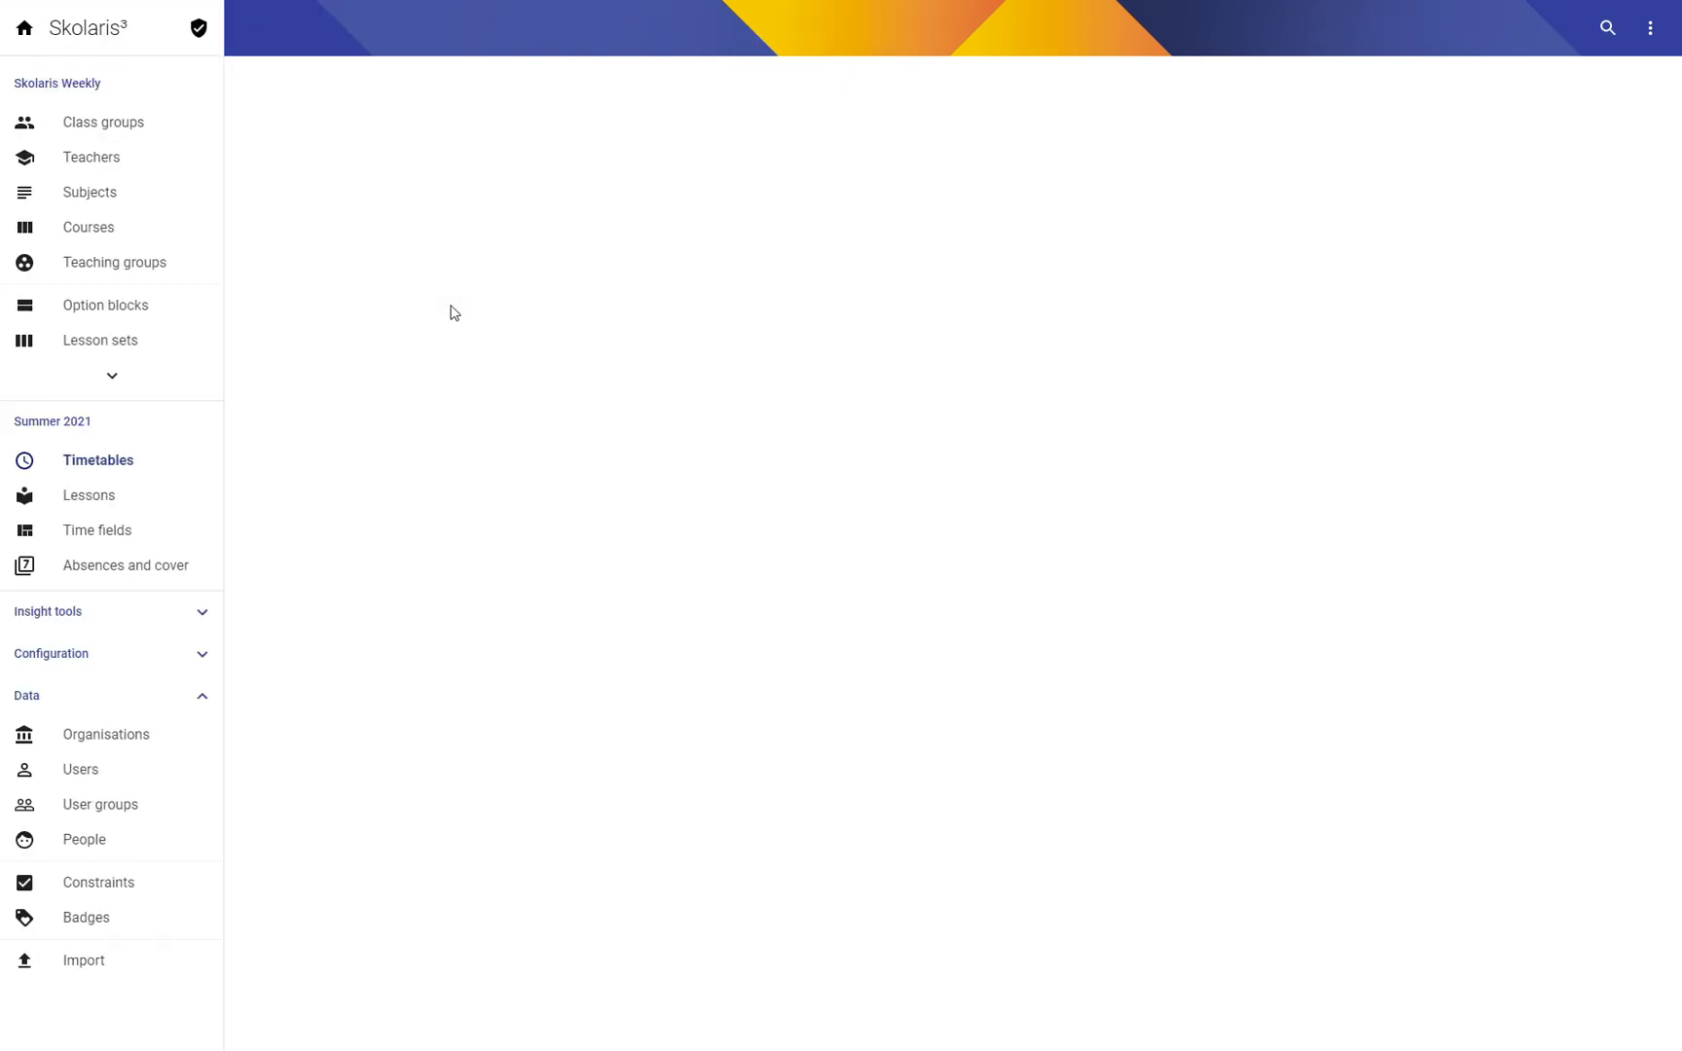
Step: Open class group 5A from the Class groups list and review its timeslot availability grid
click(126, 122)
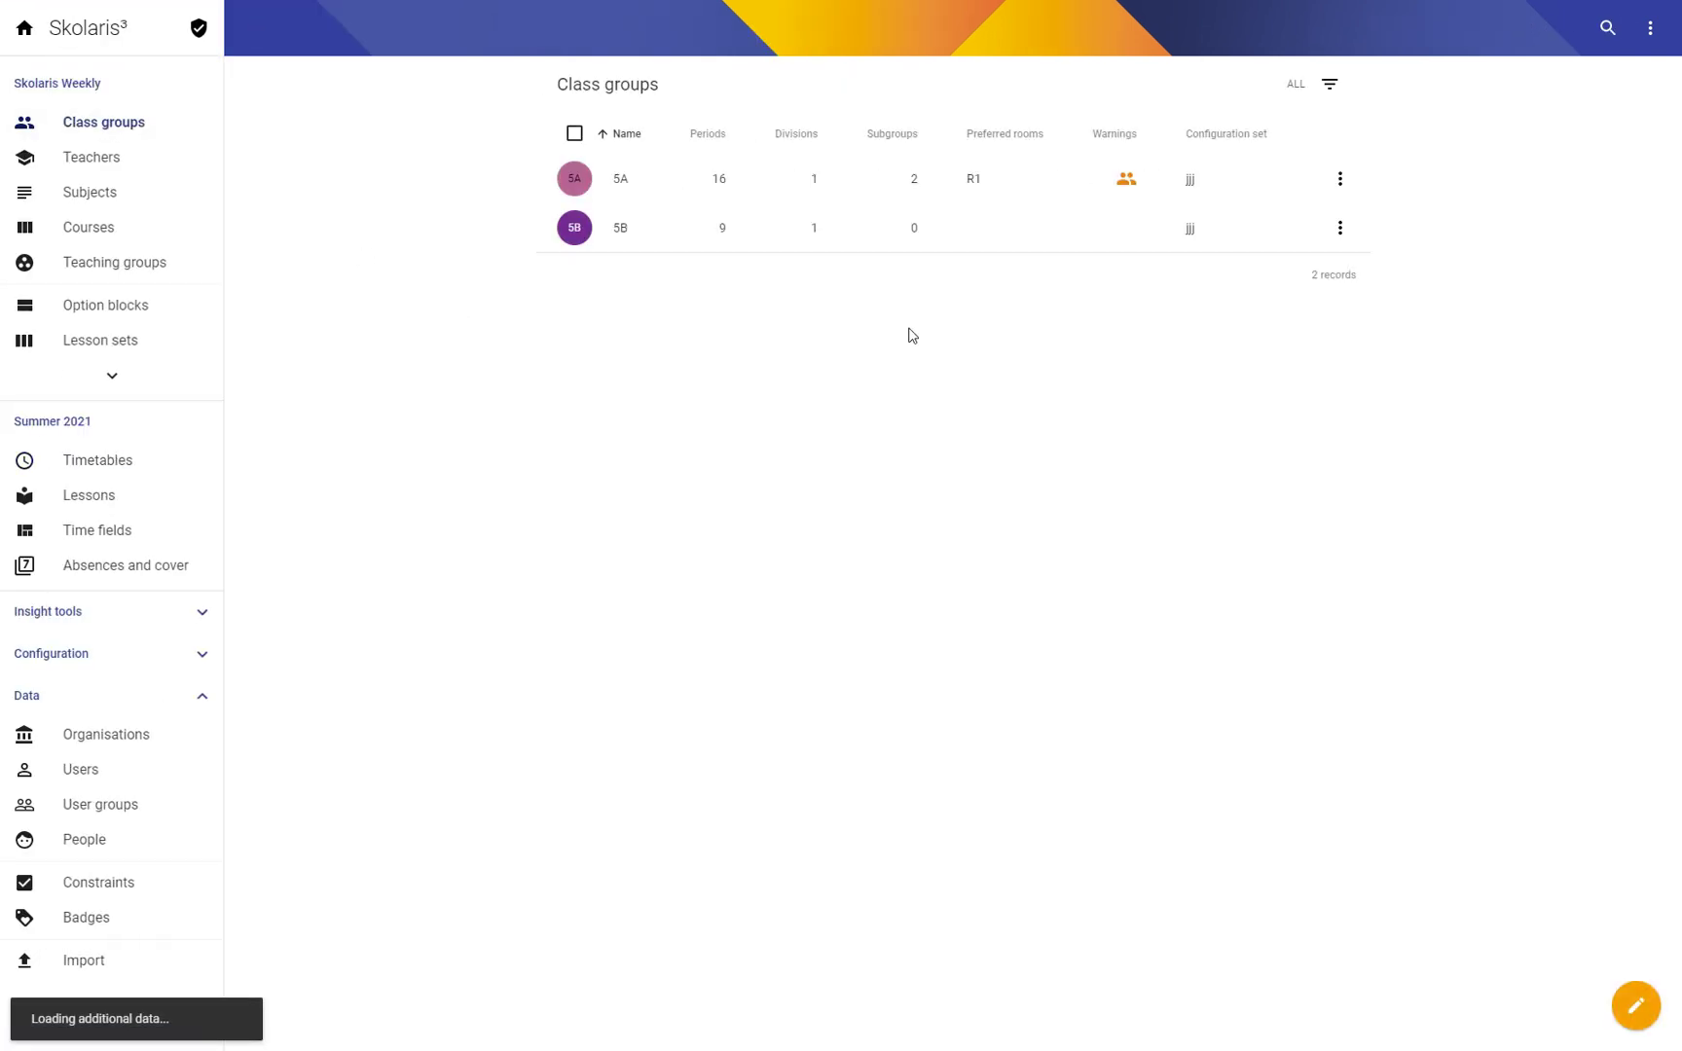
click(620, 178)
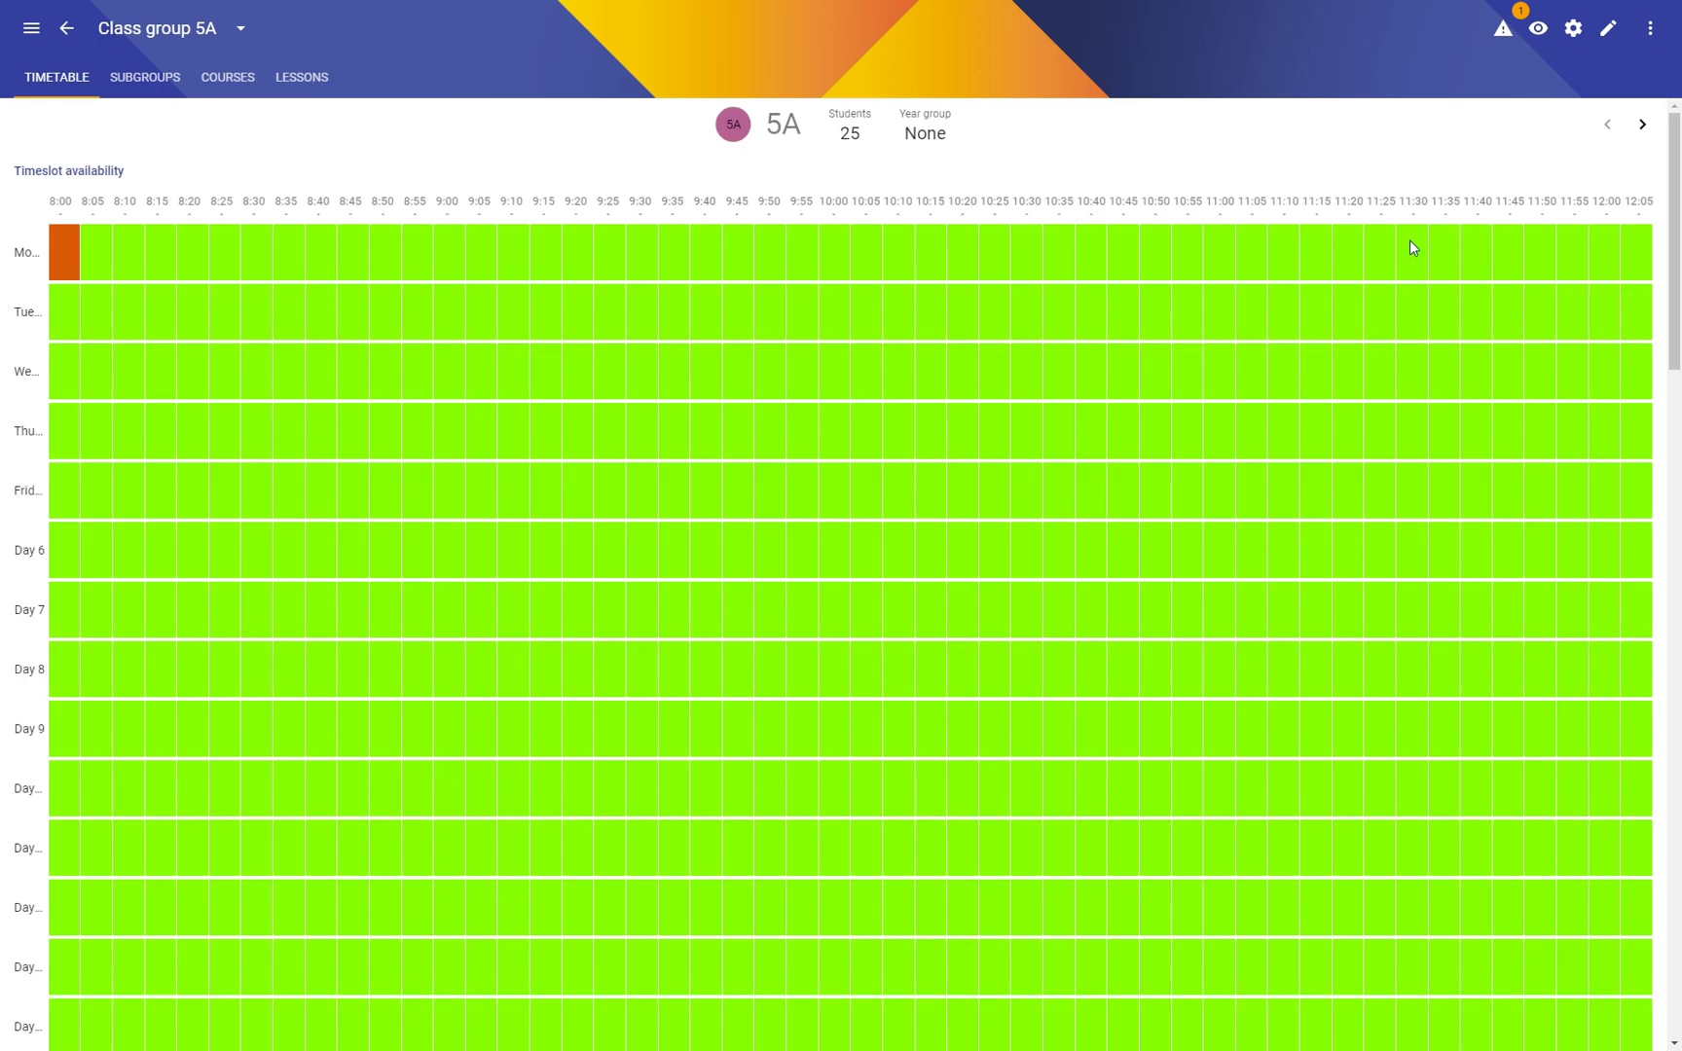
drag(1673, 261, 211, 209)
scroll(1660, 199, down, 20)
scroll(1671, 556, up, 2)
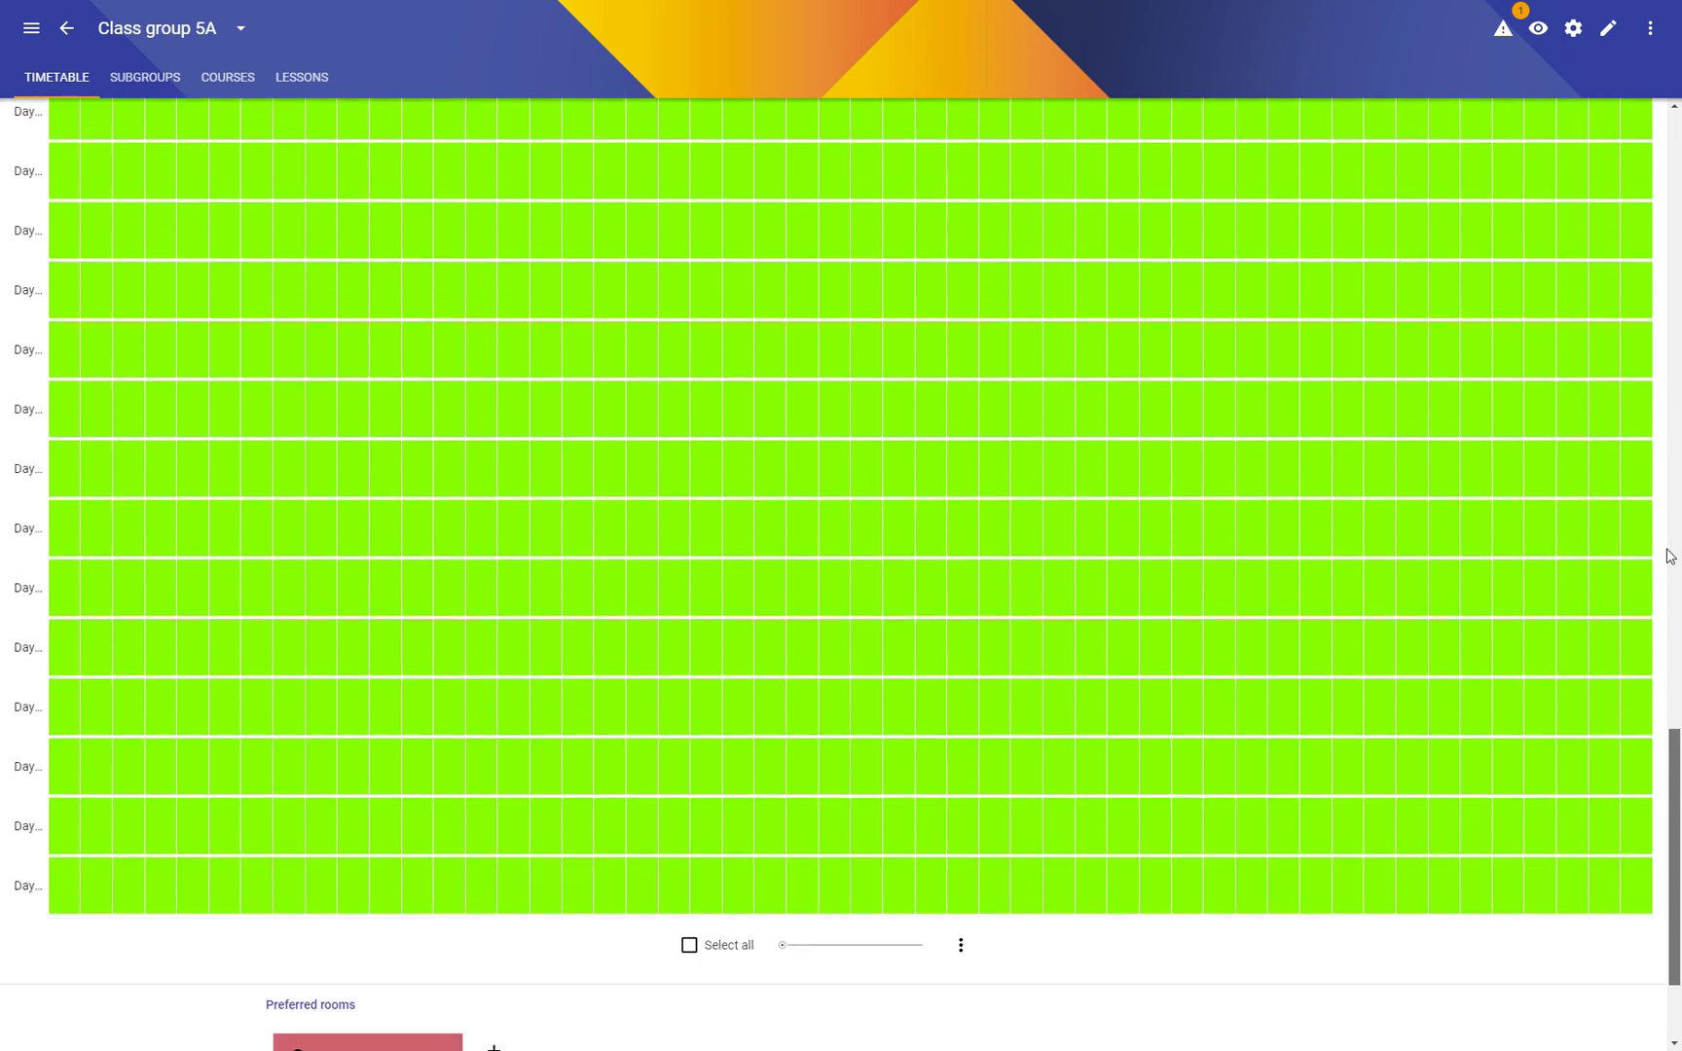
scroll(1671, 556, up, 20)
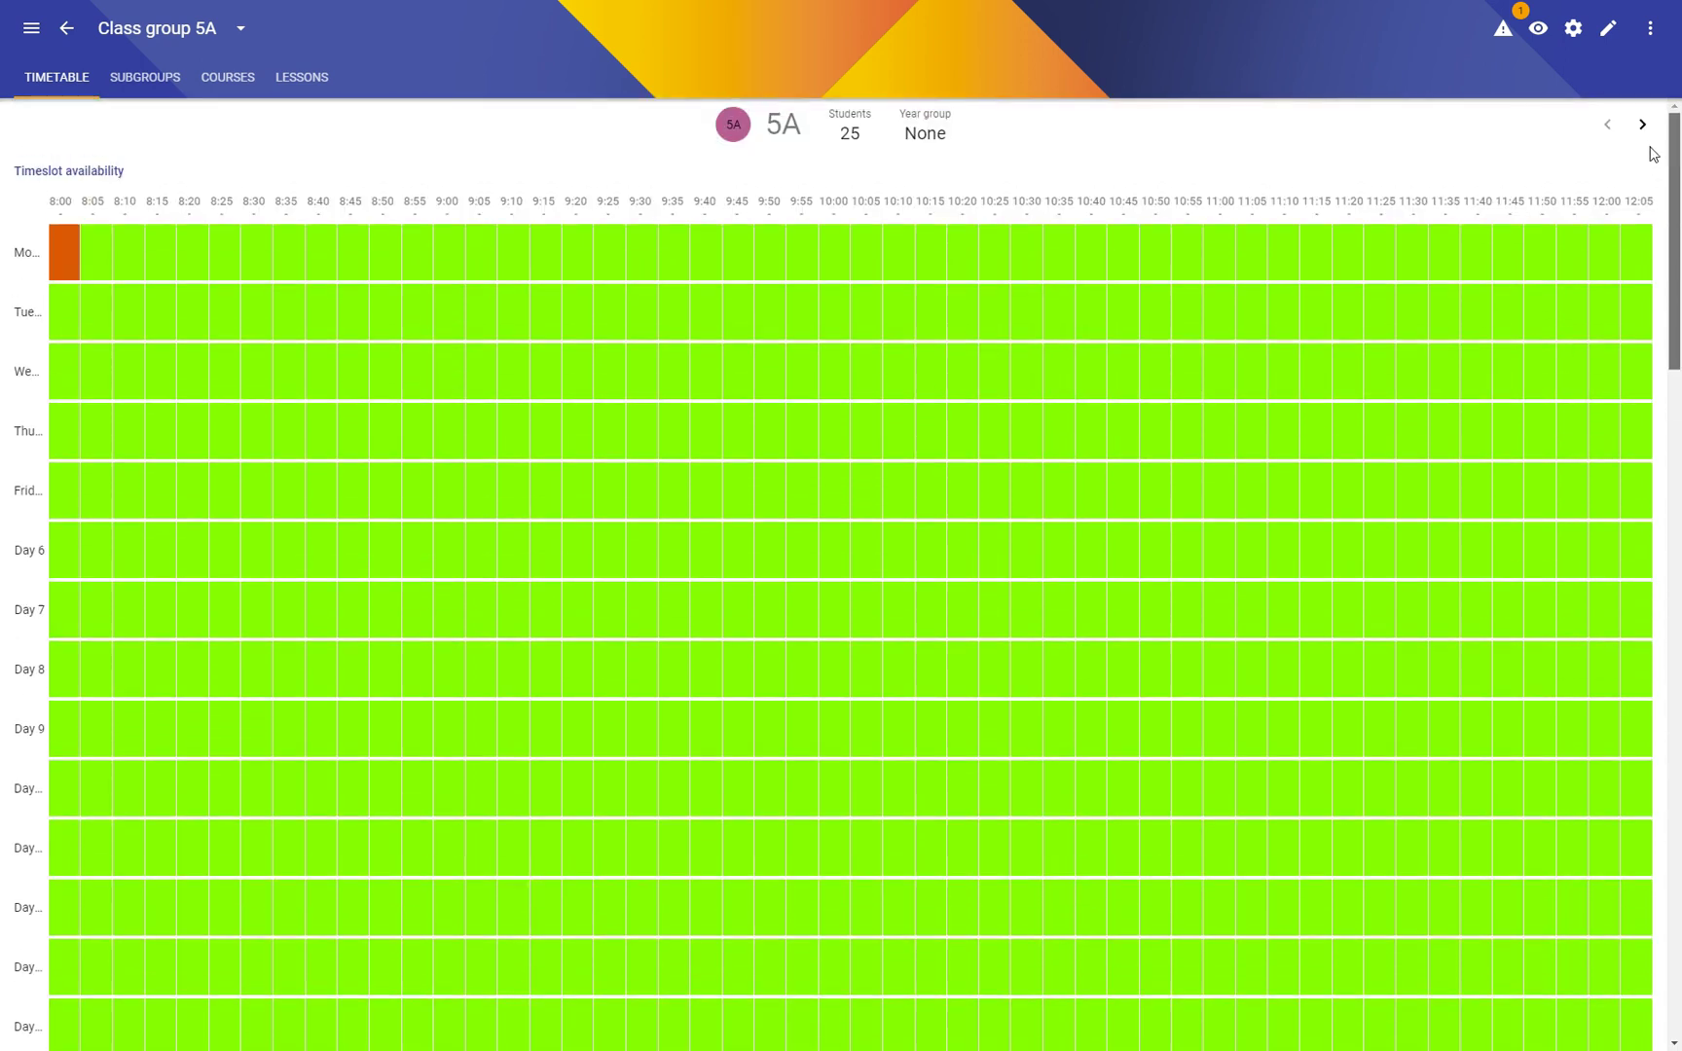
click(303, 78)
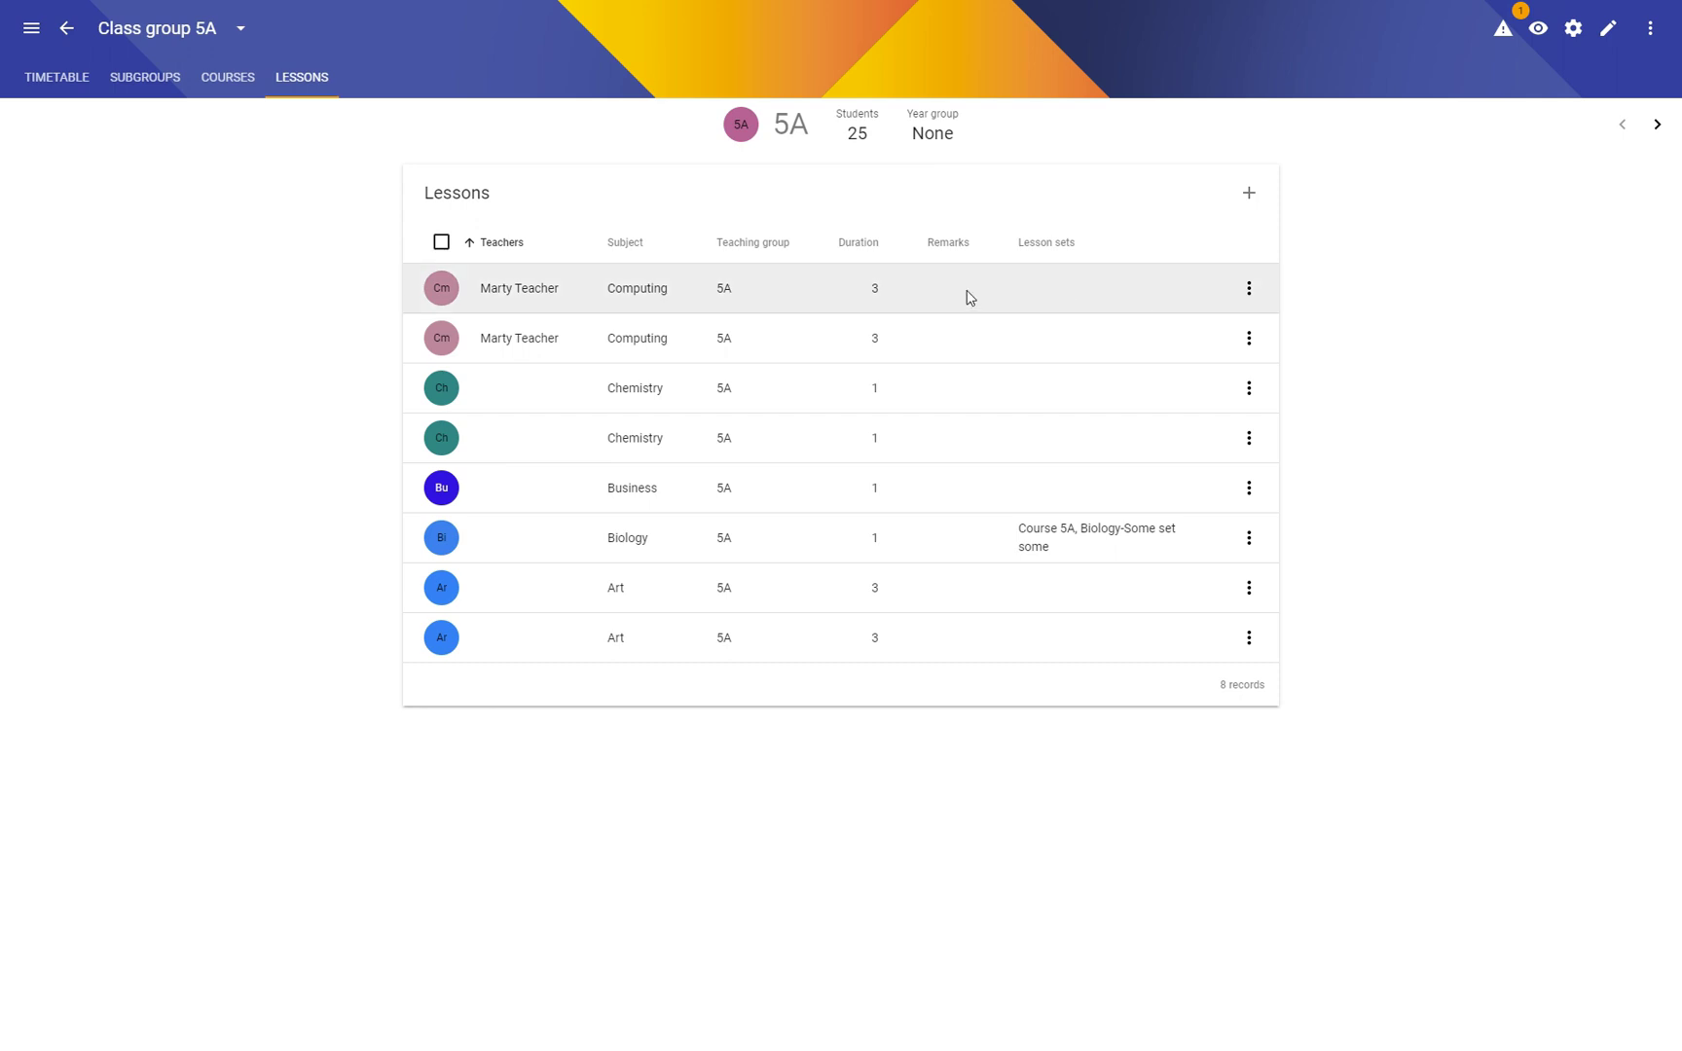
Step: Select all eight 5A lessons, open the bulk actions menu, then close it and clear the selection
click(441, 289)
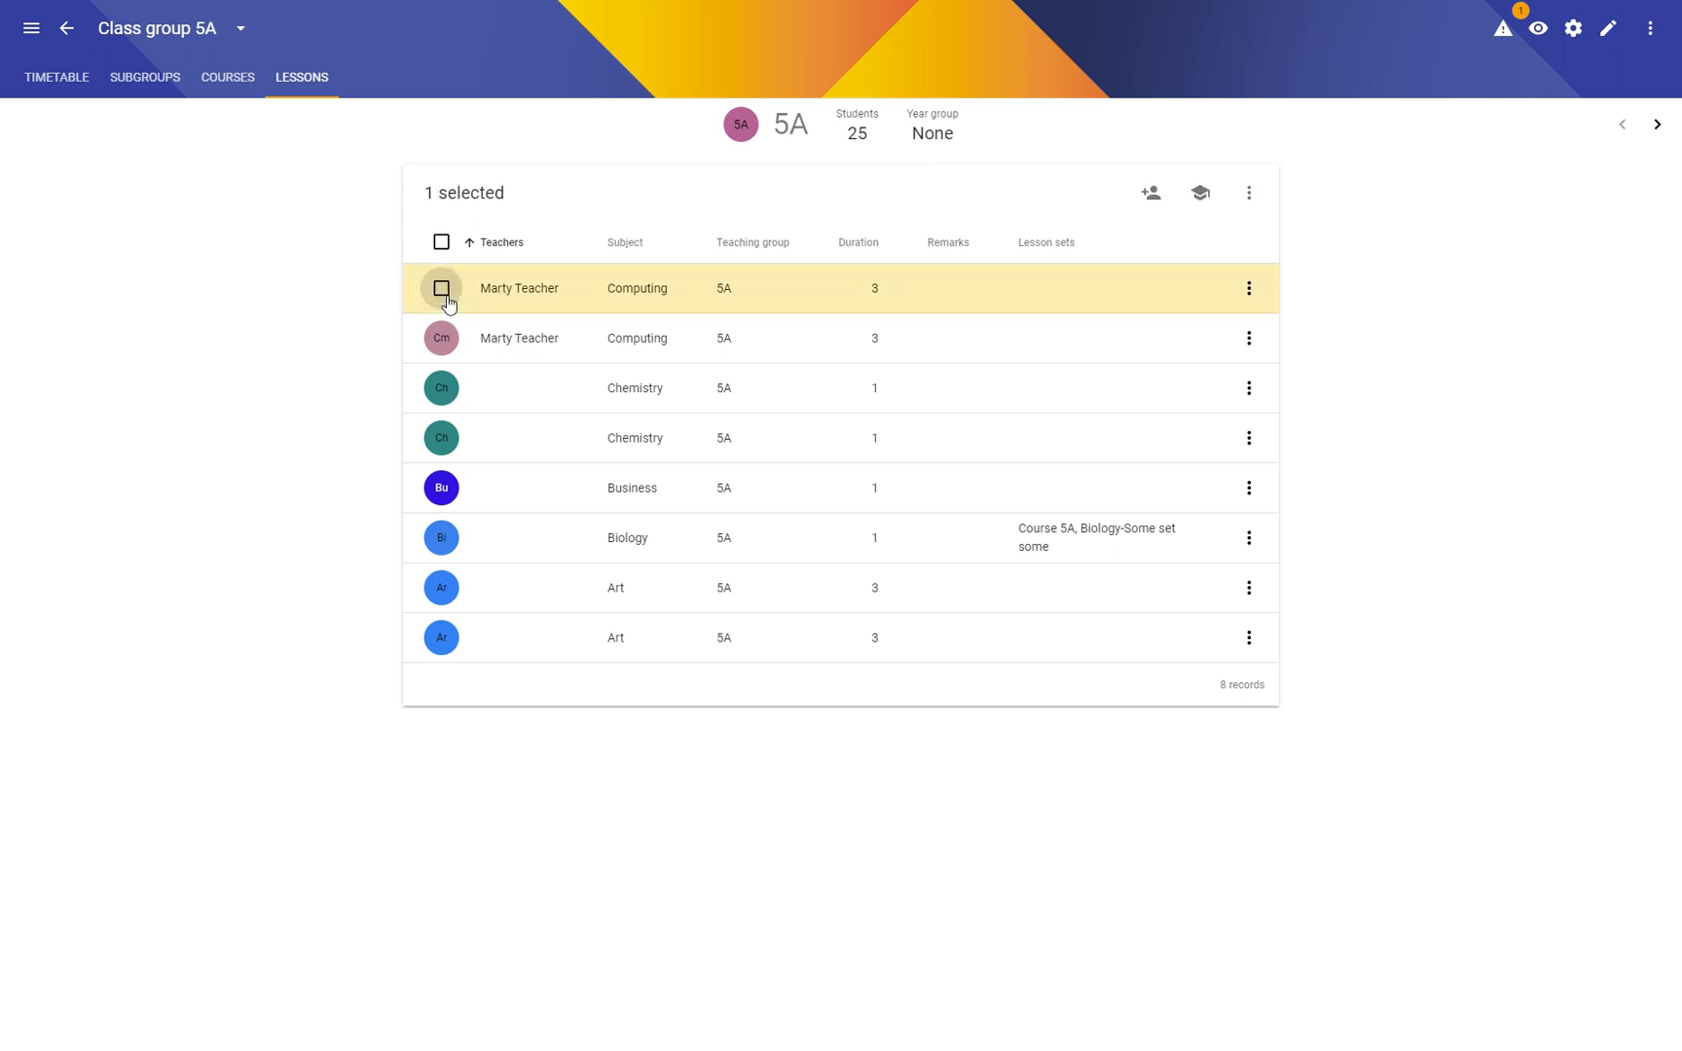
shift+click(442, 638)
click(1252, 194)
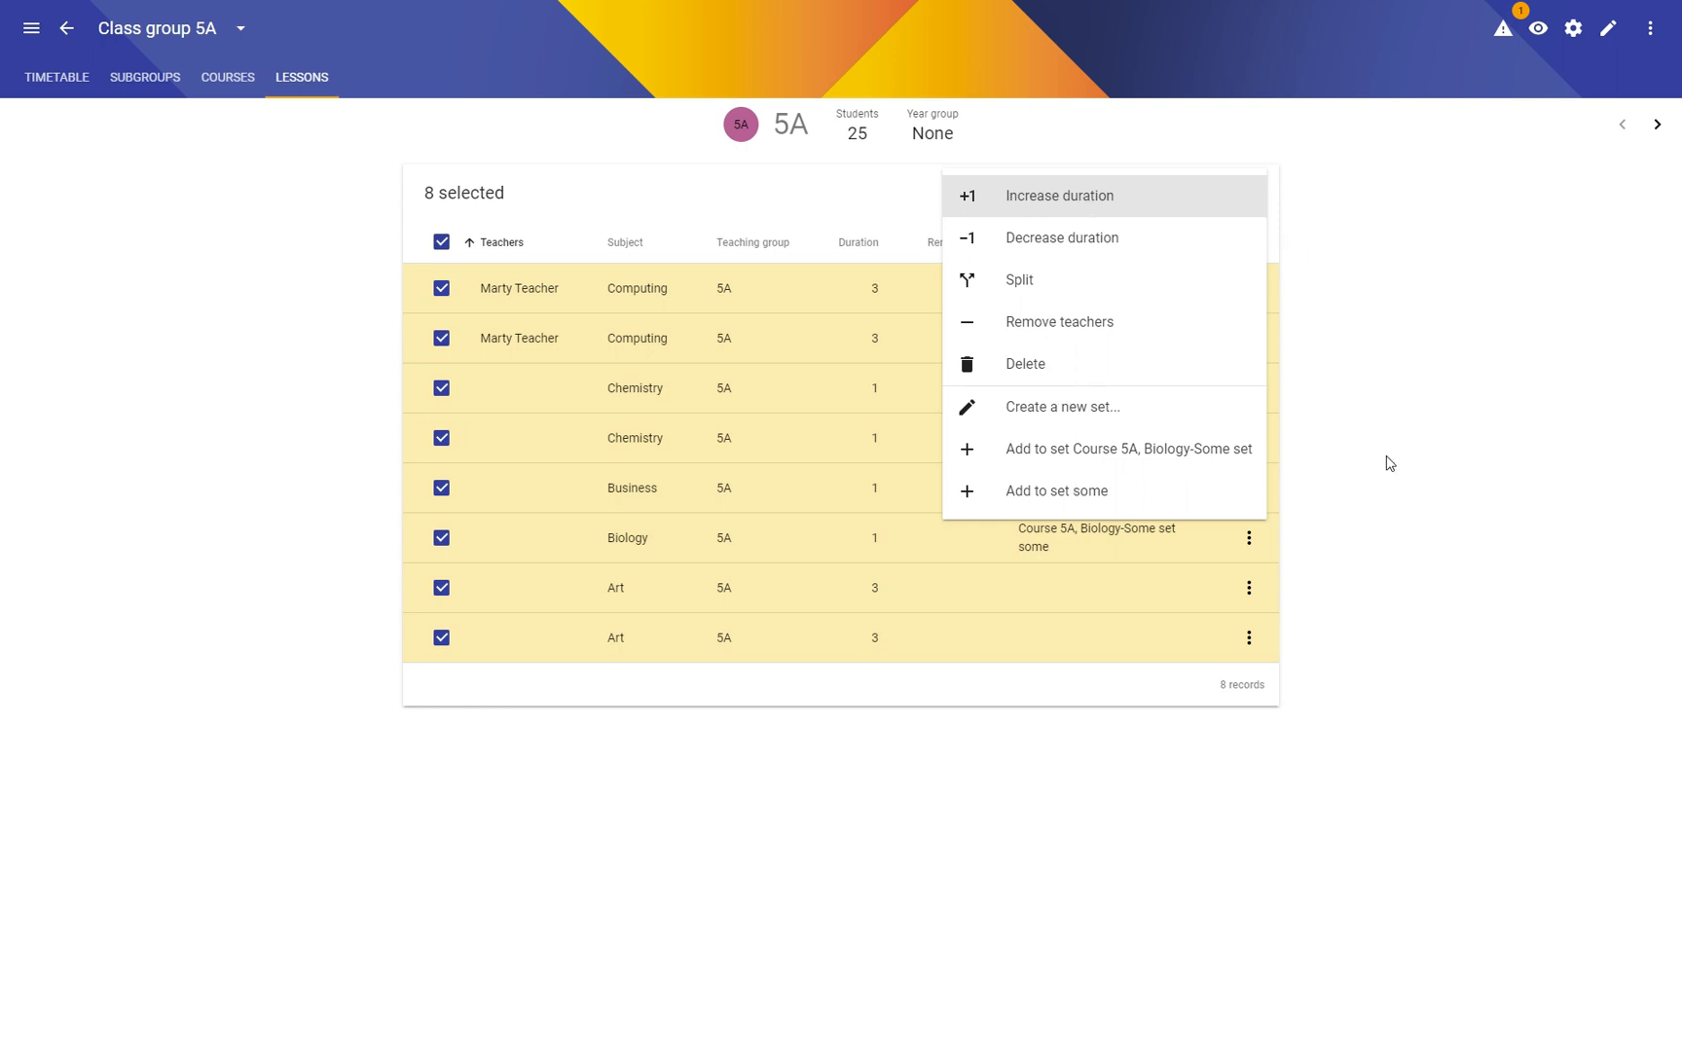
click(1386, 379)
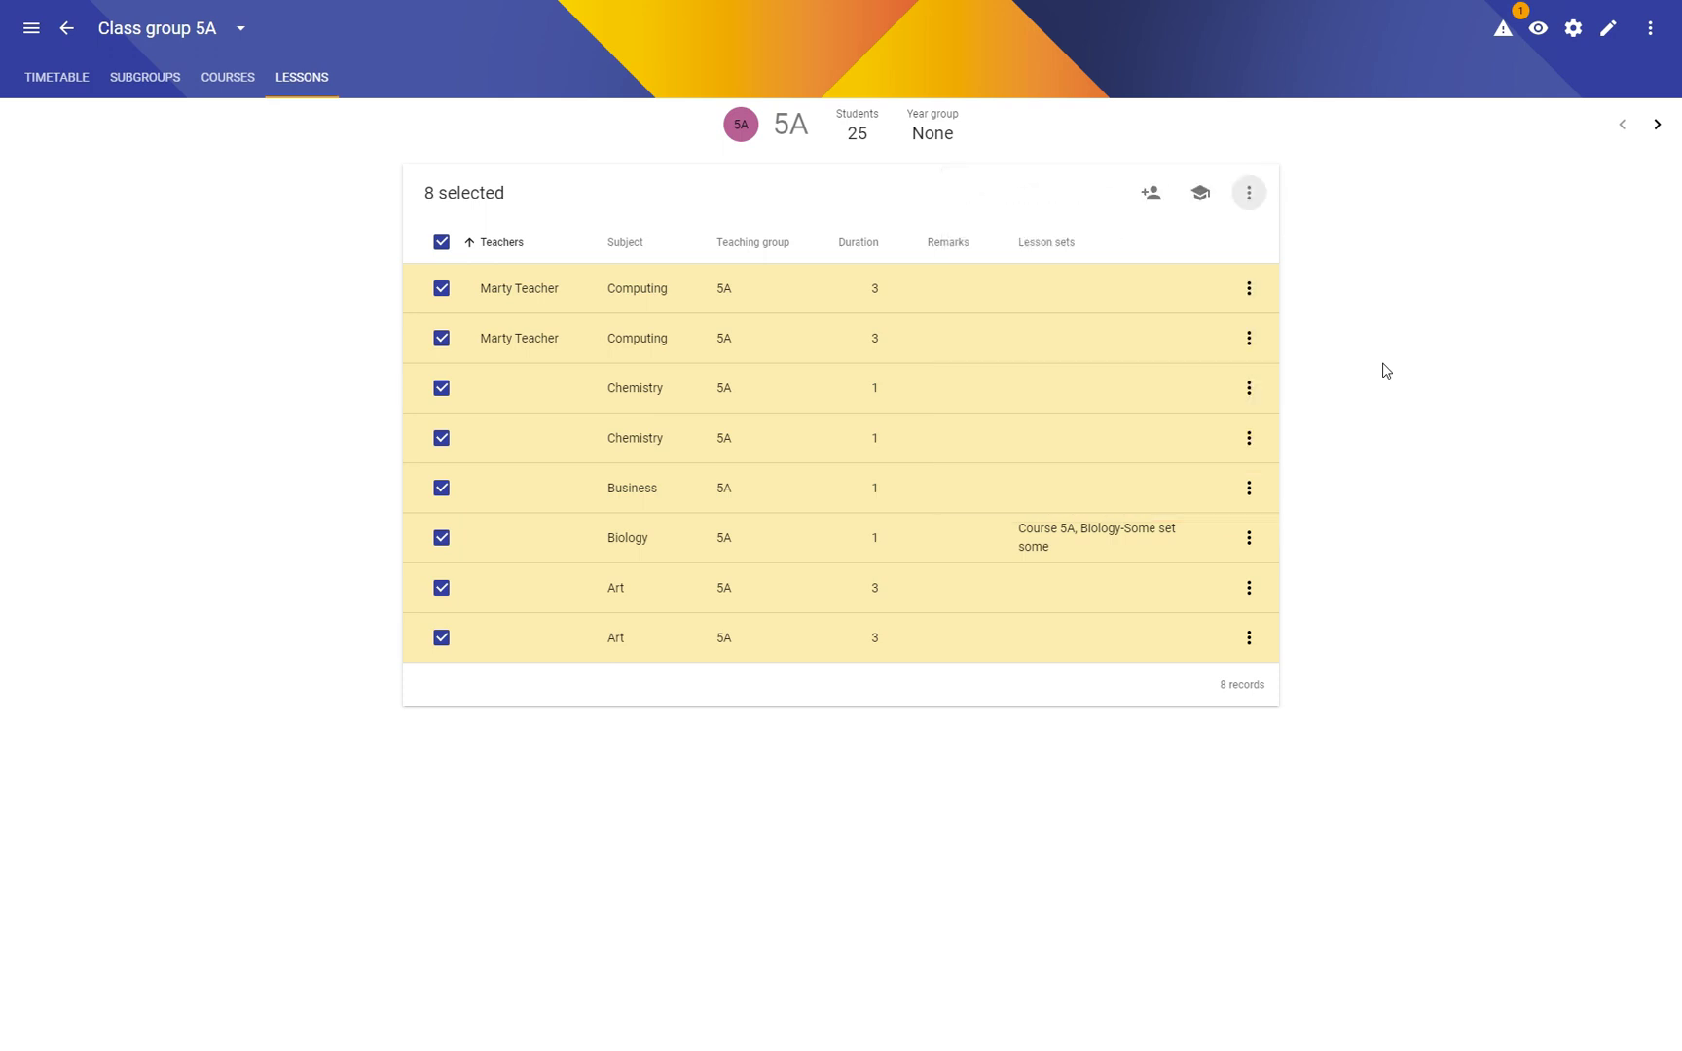
click(442, 243)
Step: Start a new 5A lesson with subject Chemistry and 64 instances per cycle
key(n)
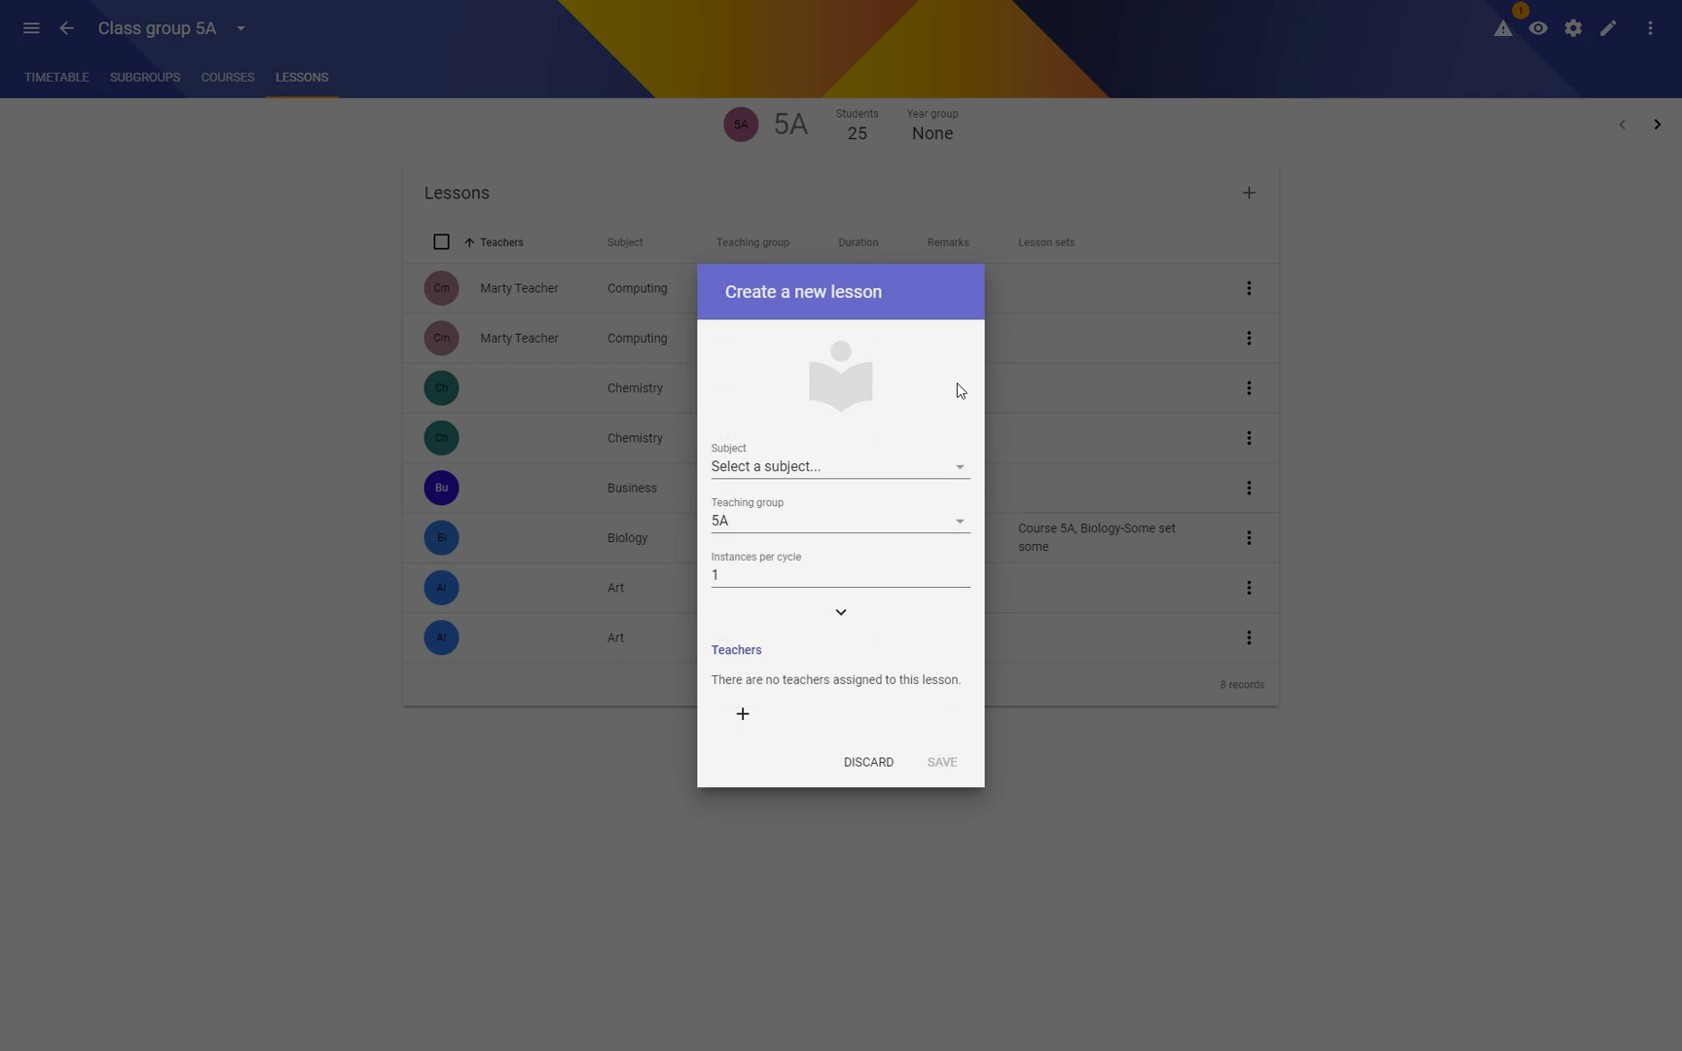
click(818, 469)
click(863, 639)
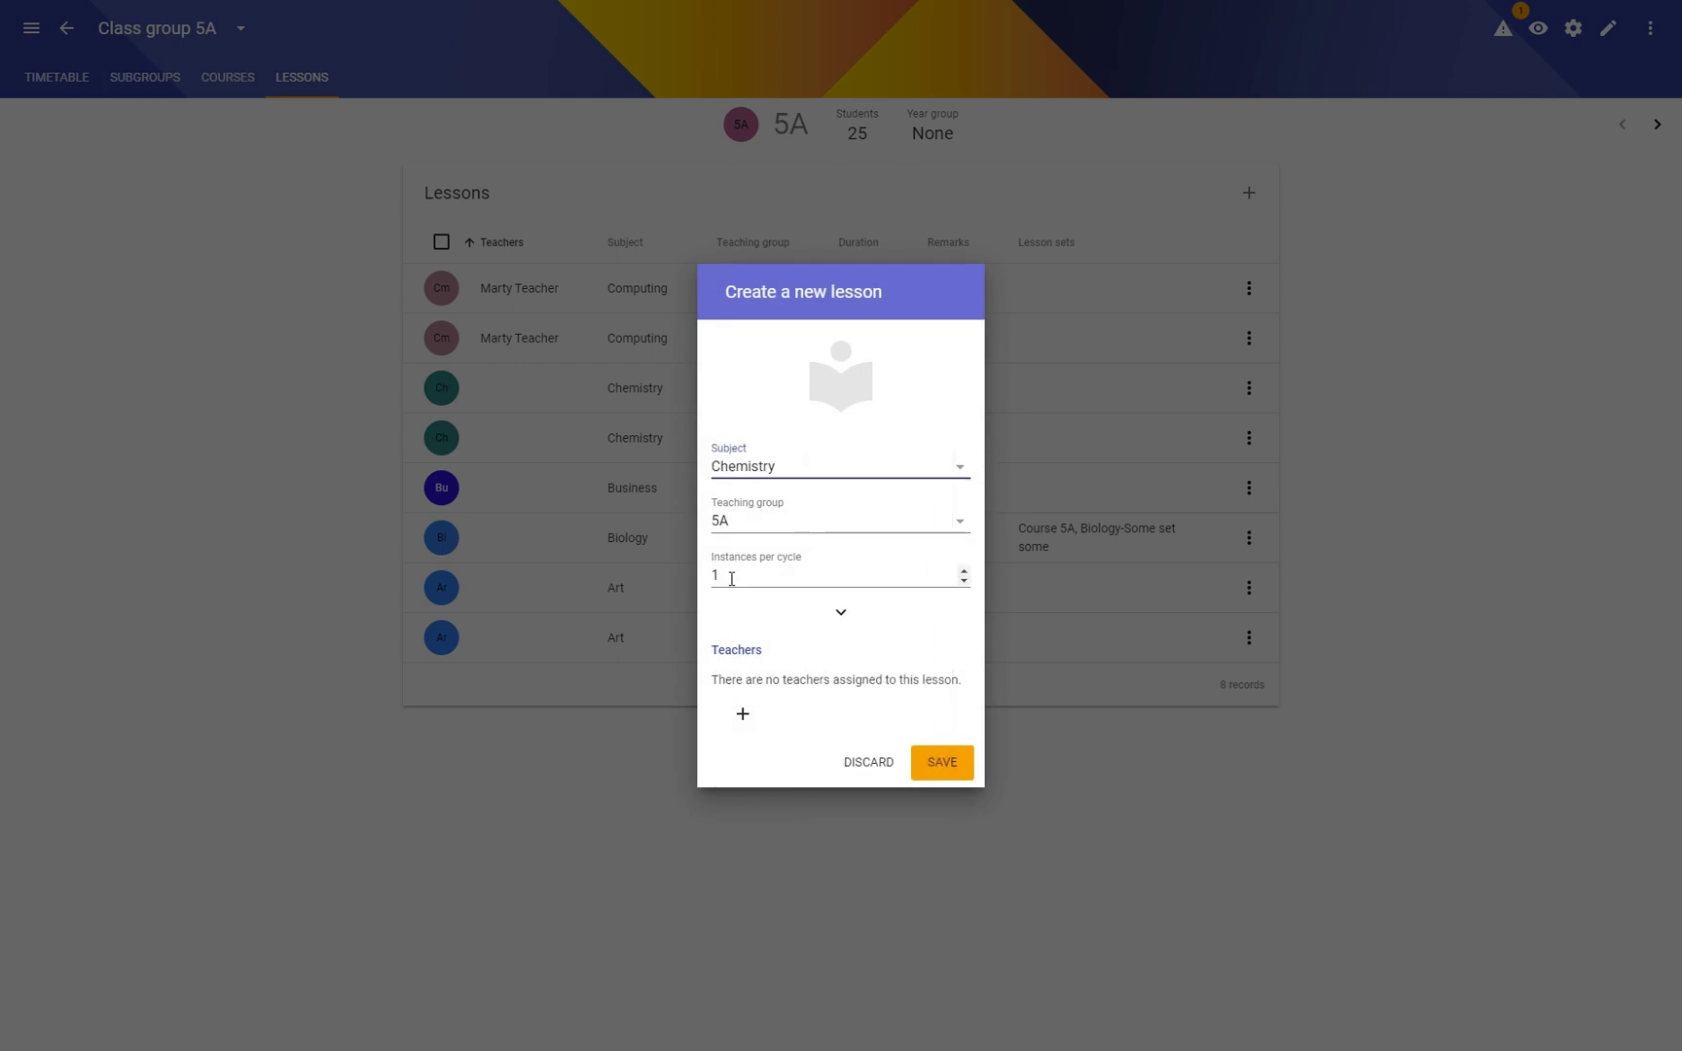
click(864, 580)
text(00)
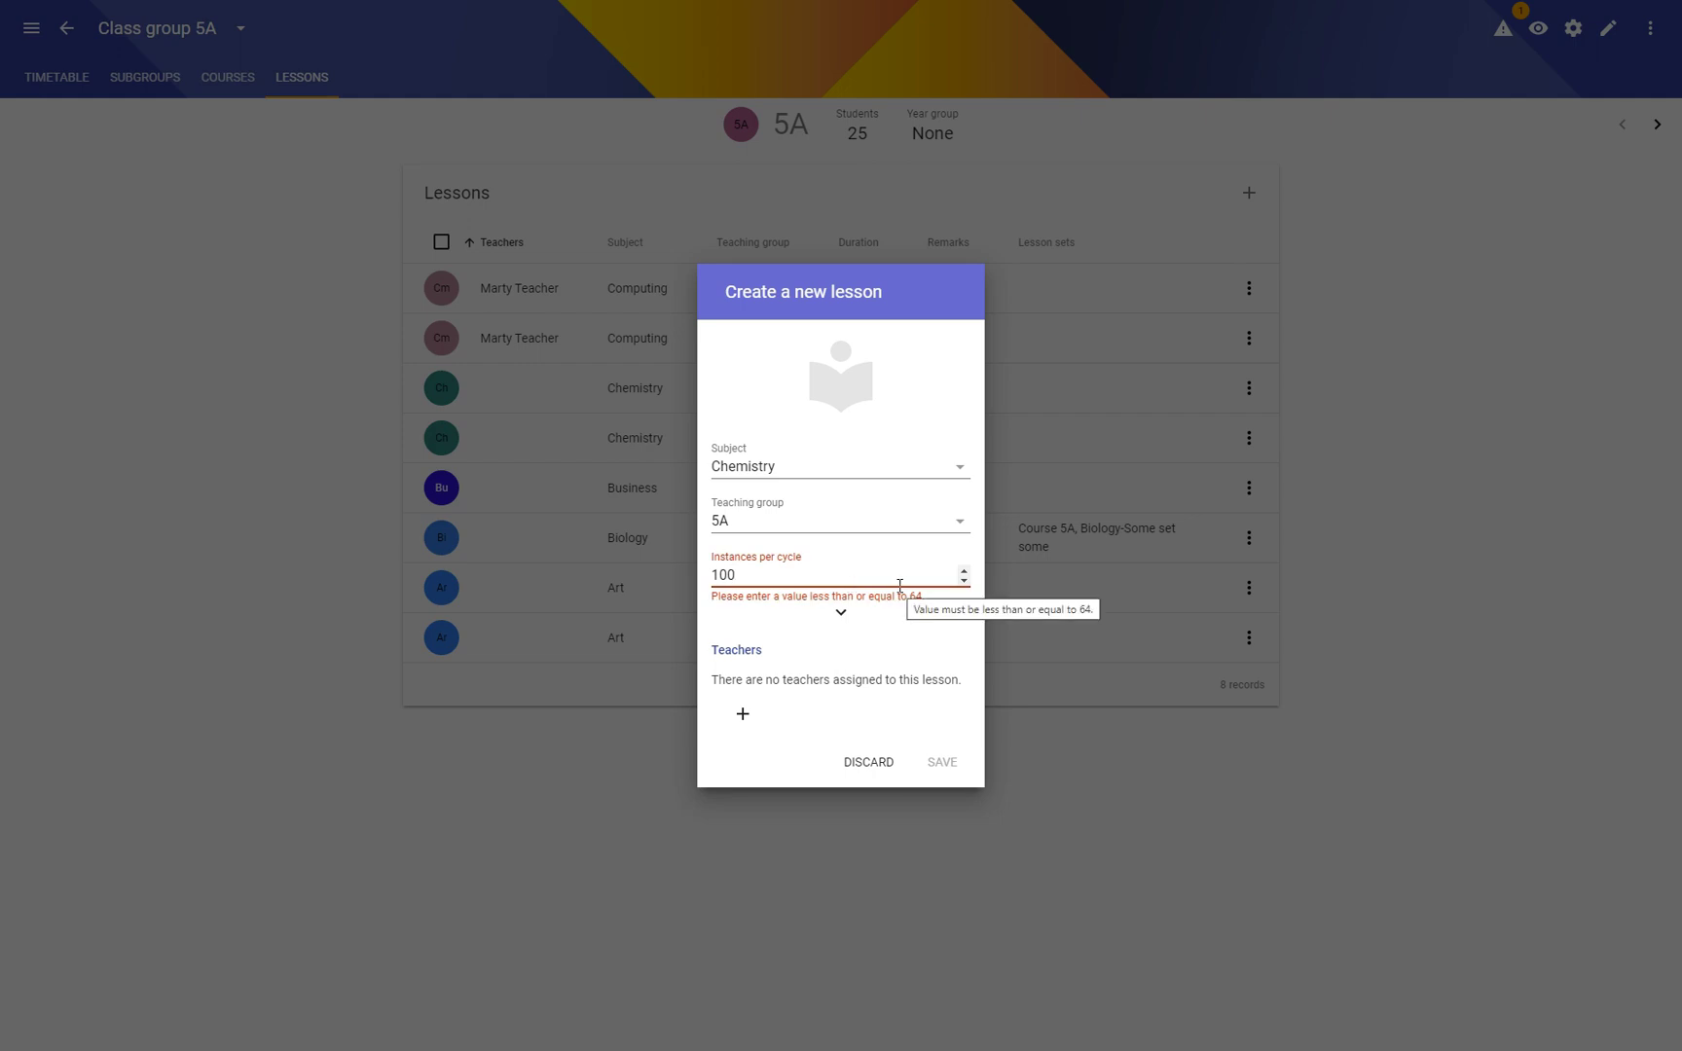
key(ctrl+a)
text(64)
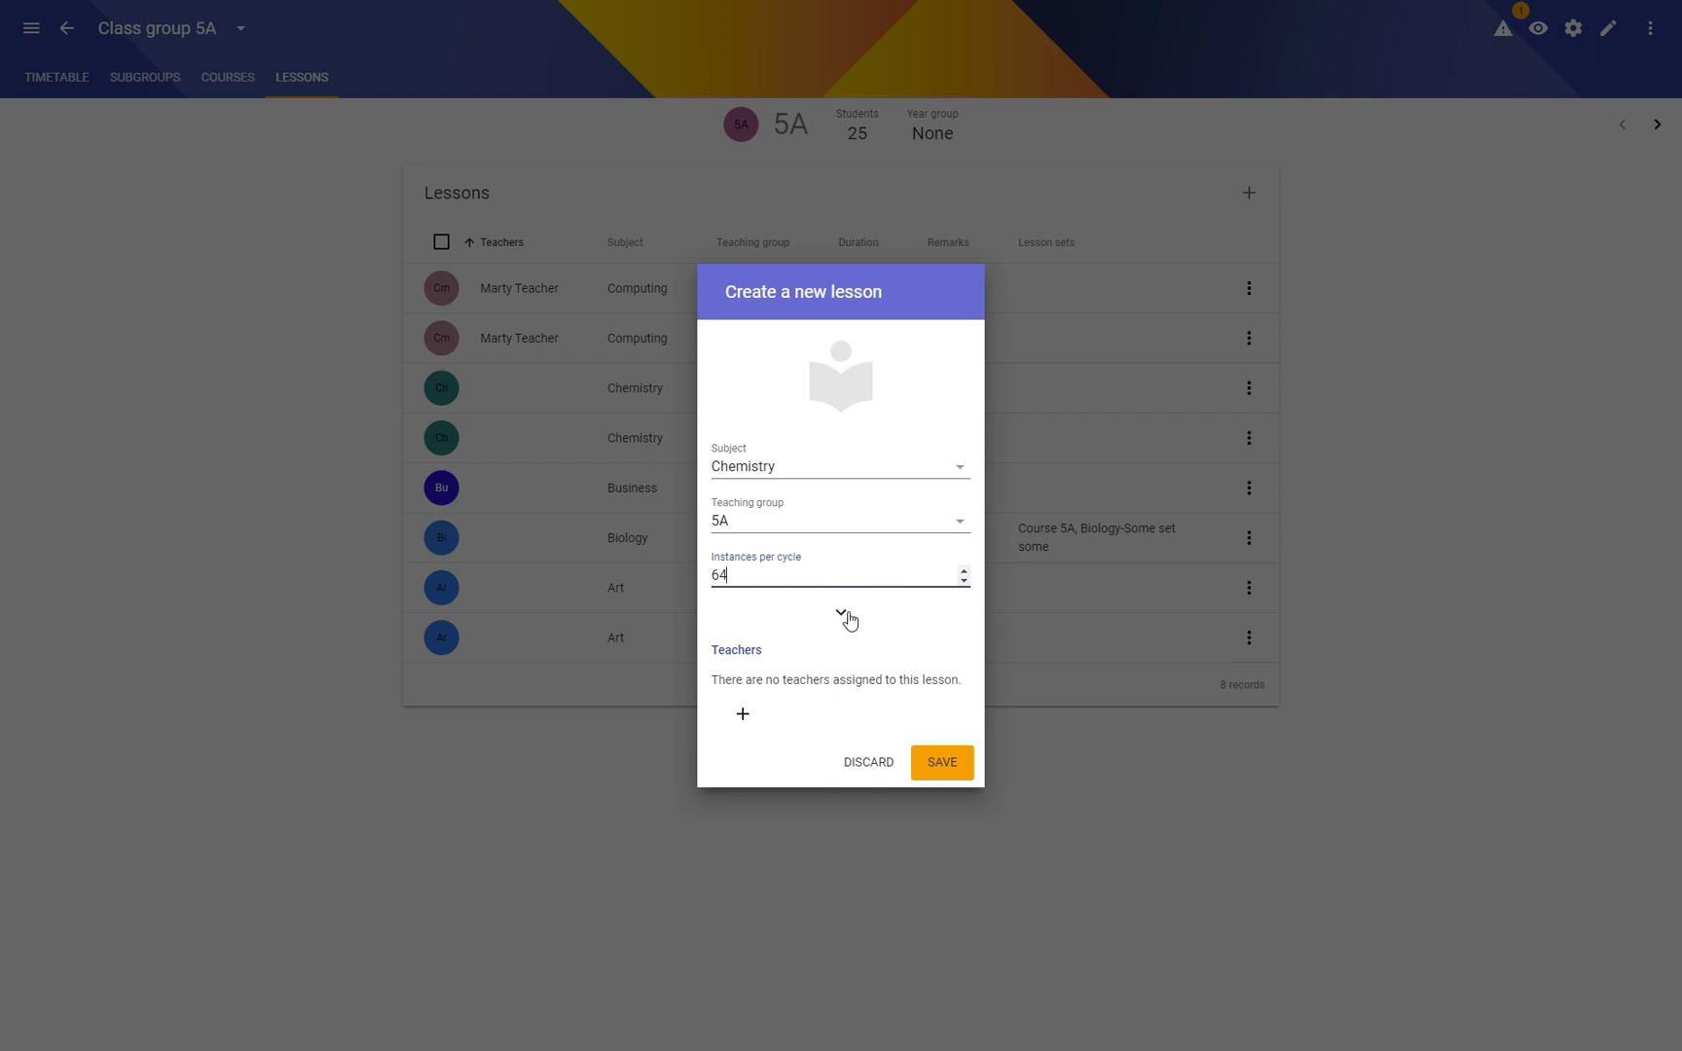
Step: Set the Chemistry lesson's duration to 3 periods and save it
click(843, 616)
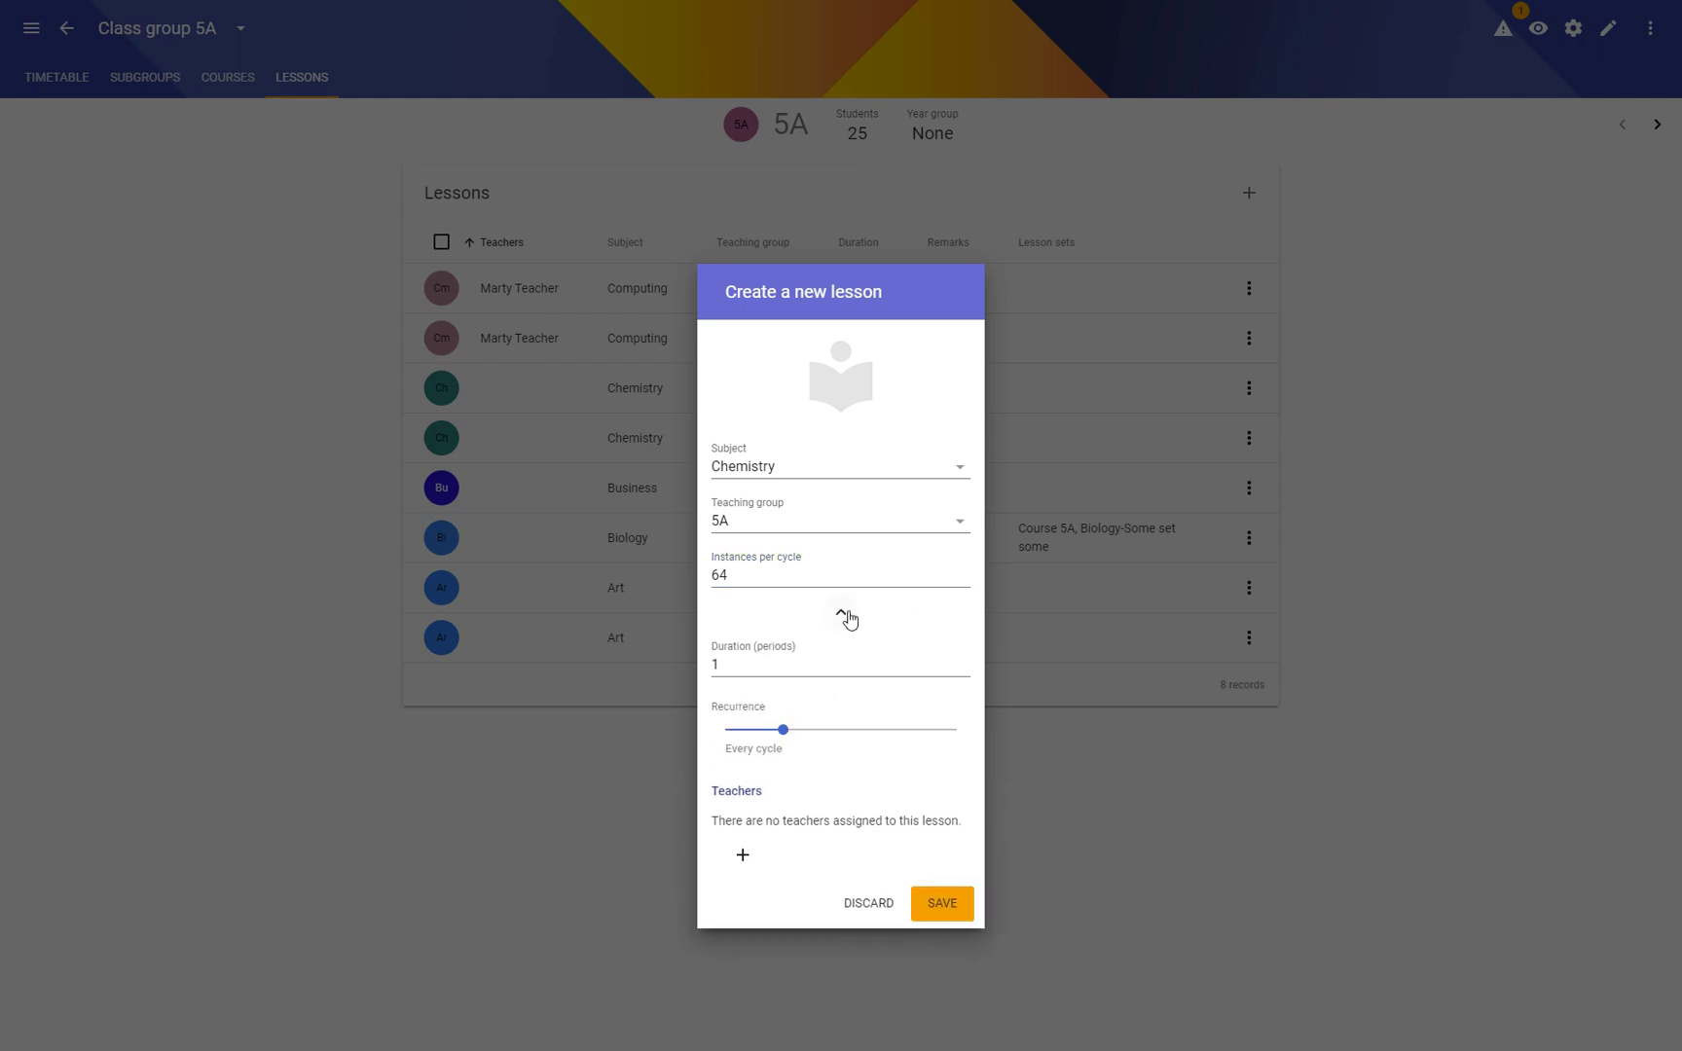
click(764, 671)
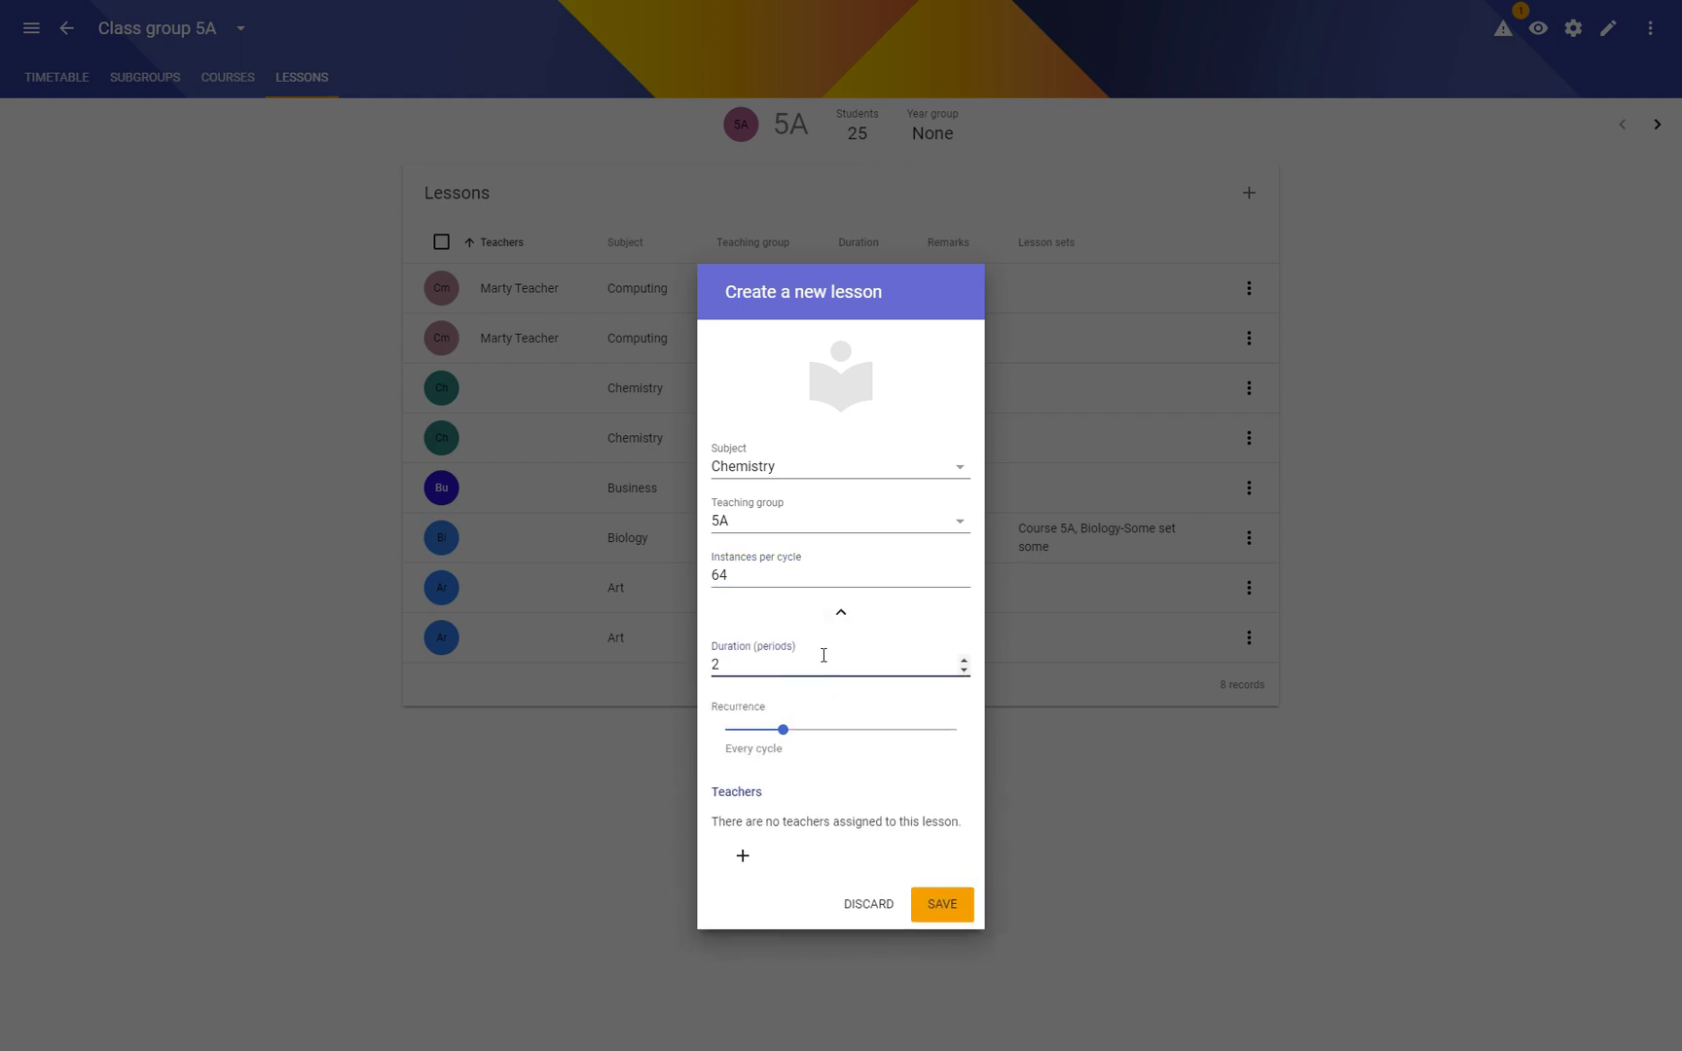
double_click(723, 666)
click(967, 909)
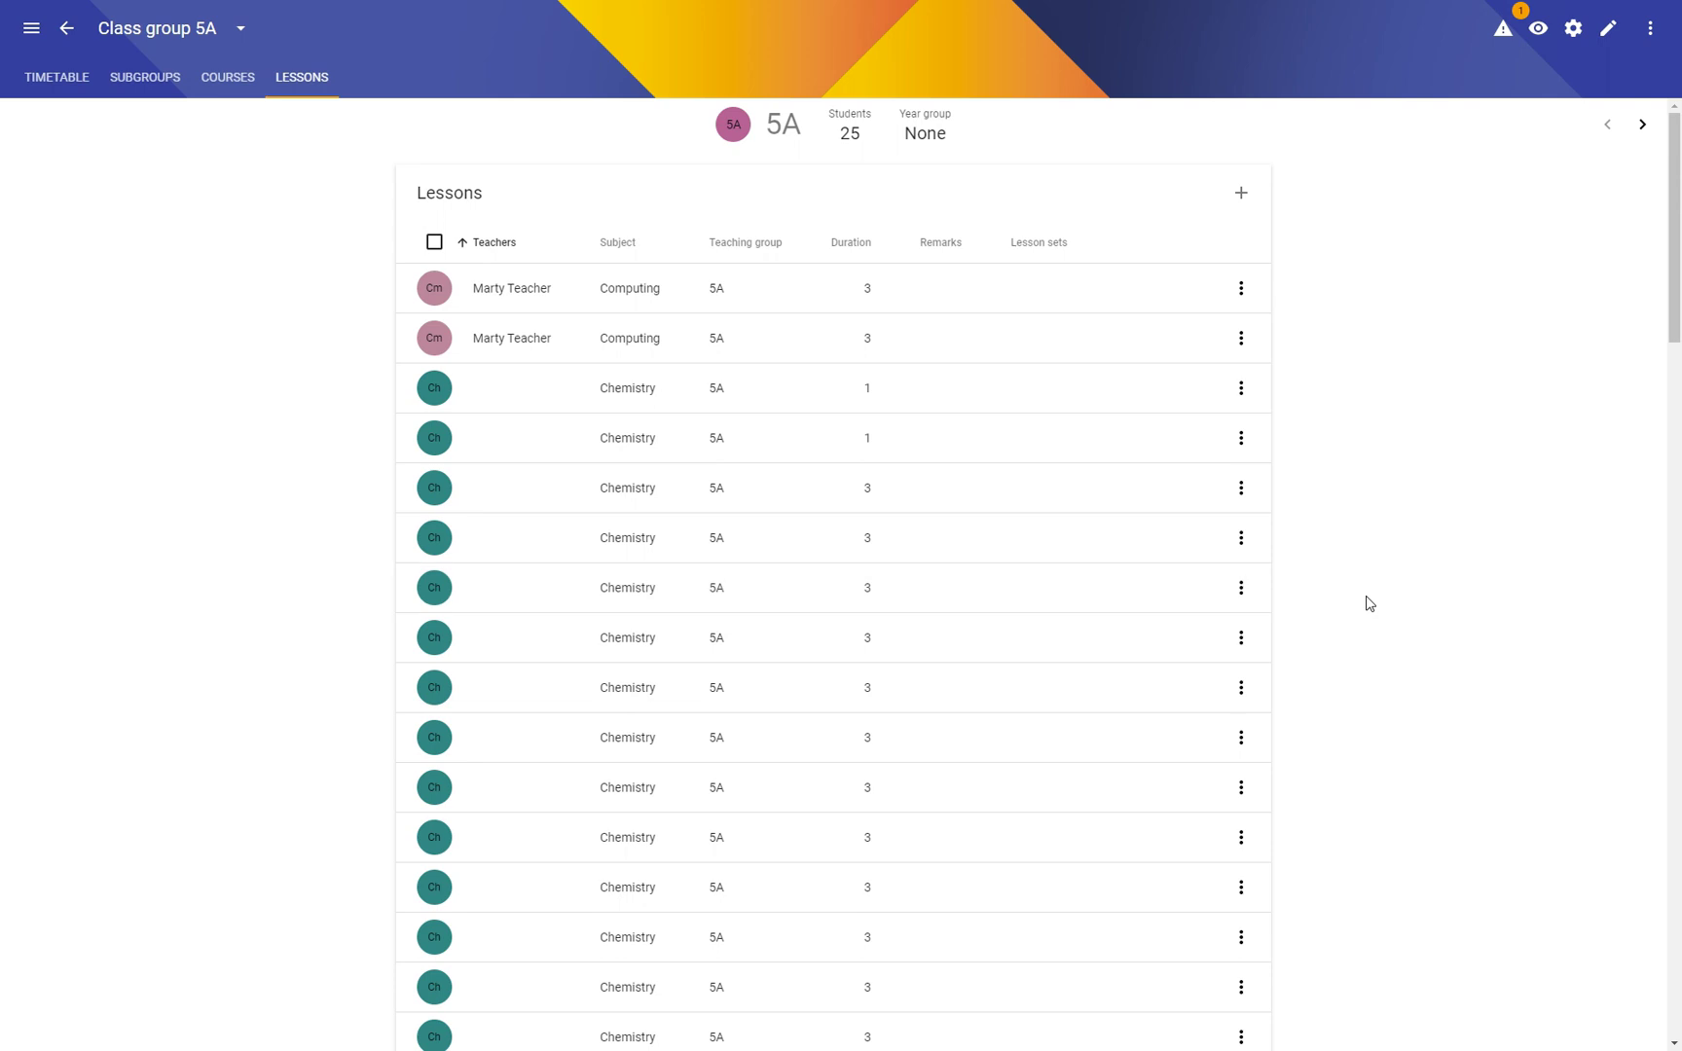
Step: Add a Biology lesson for class 5A
click(1241, 193)
click(777, 390)
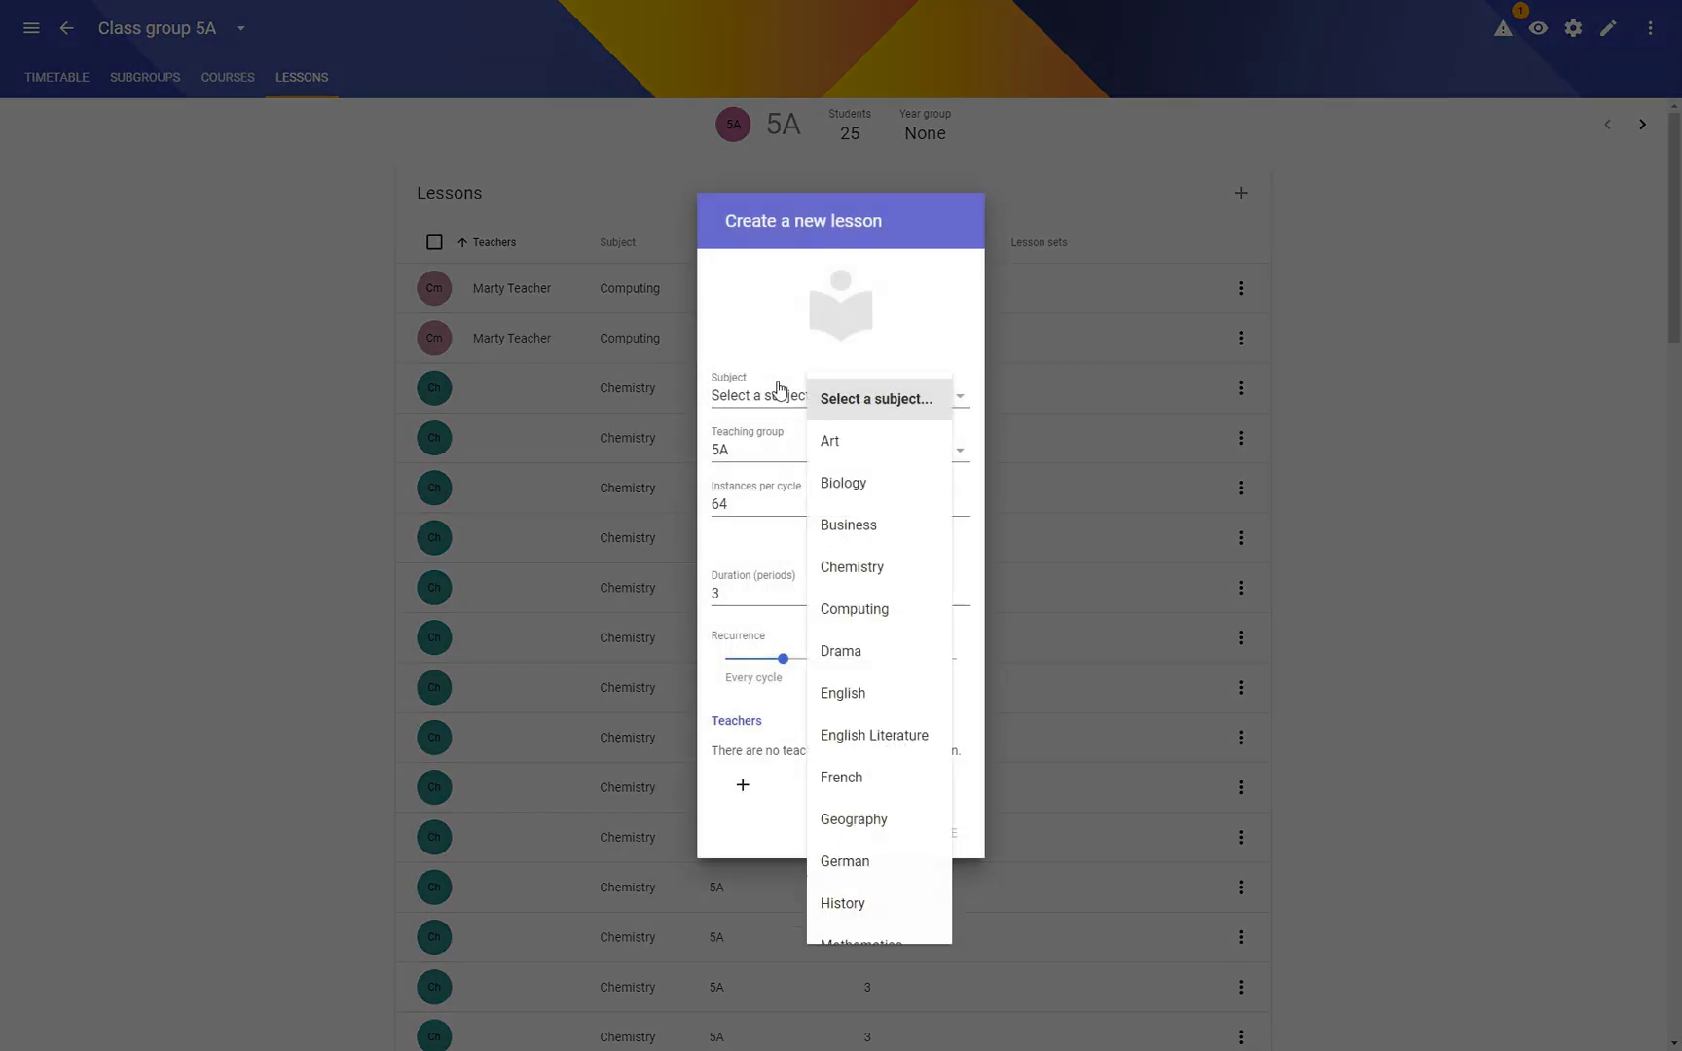
click(889, 482)
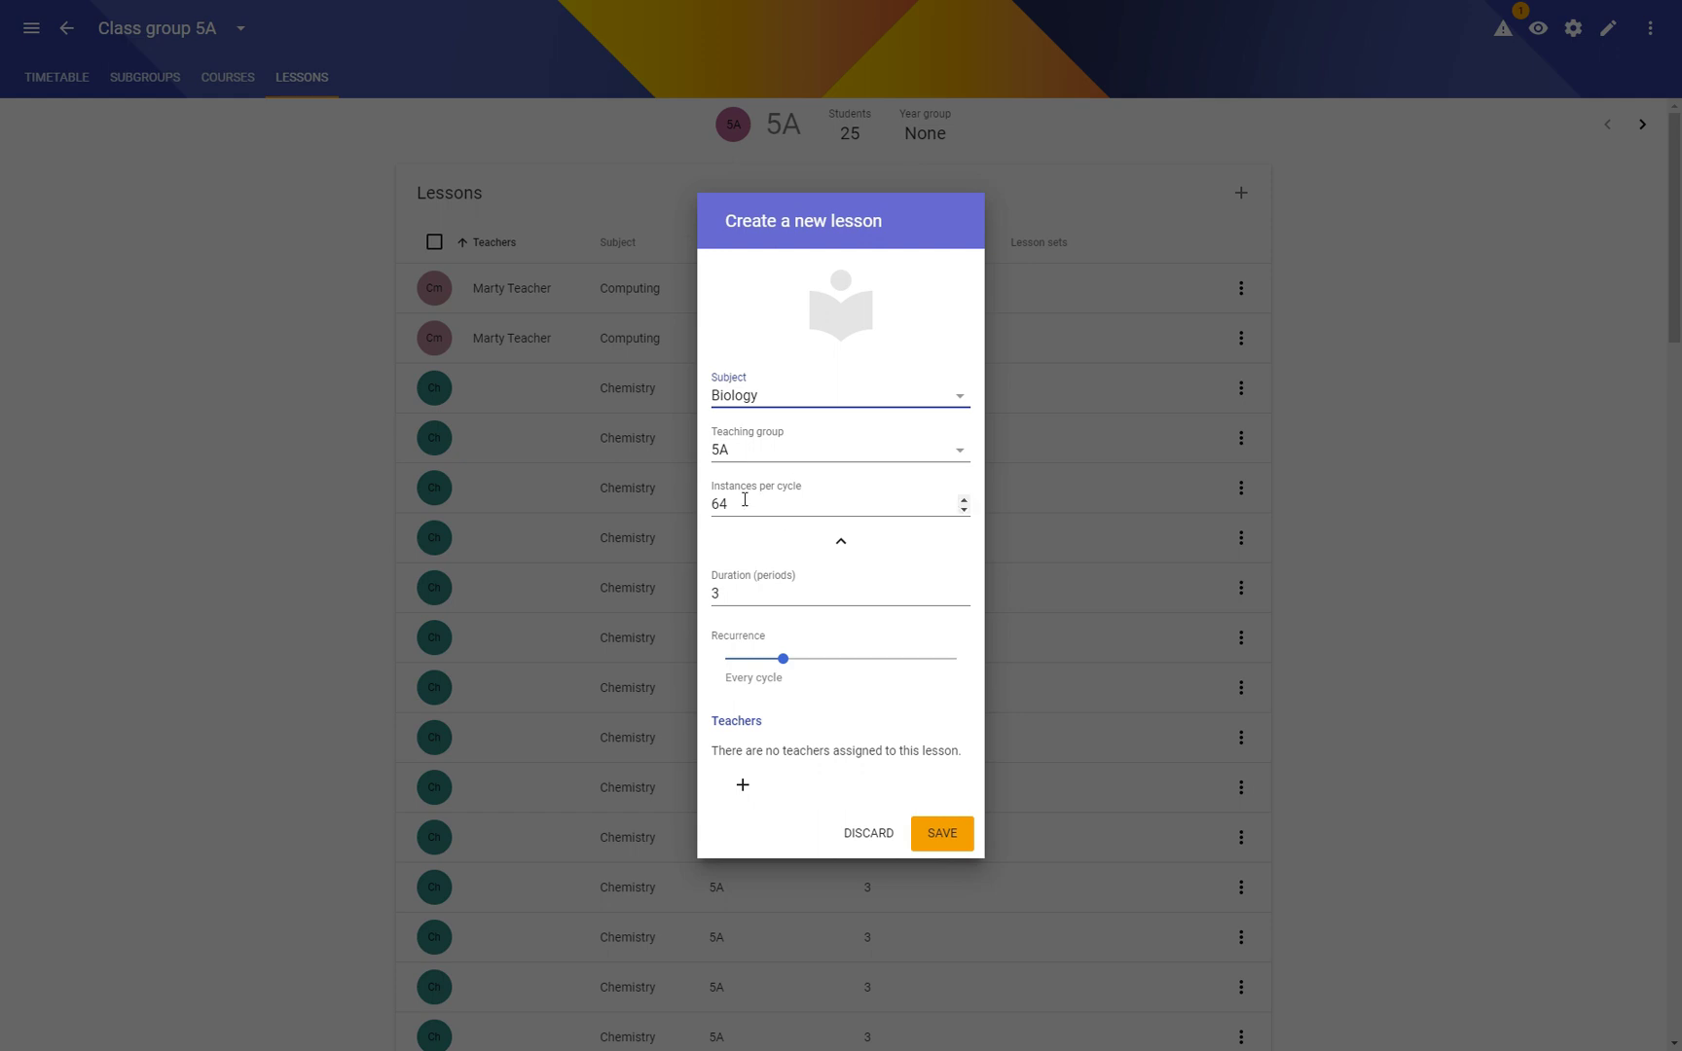
double_click(732, 593)
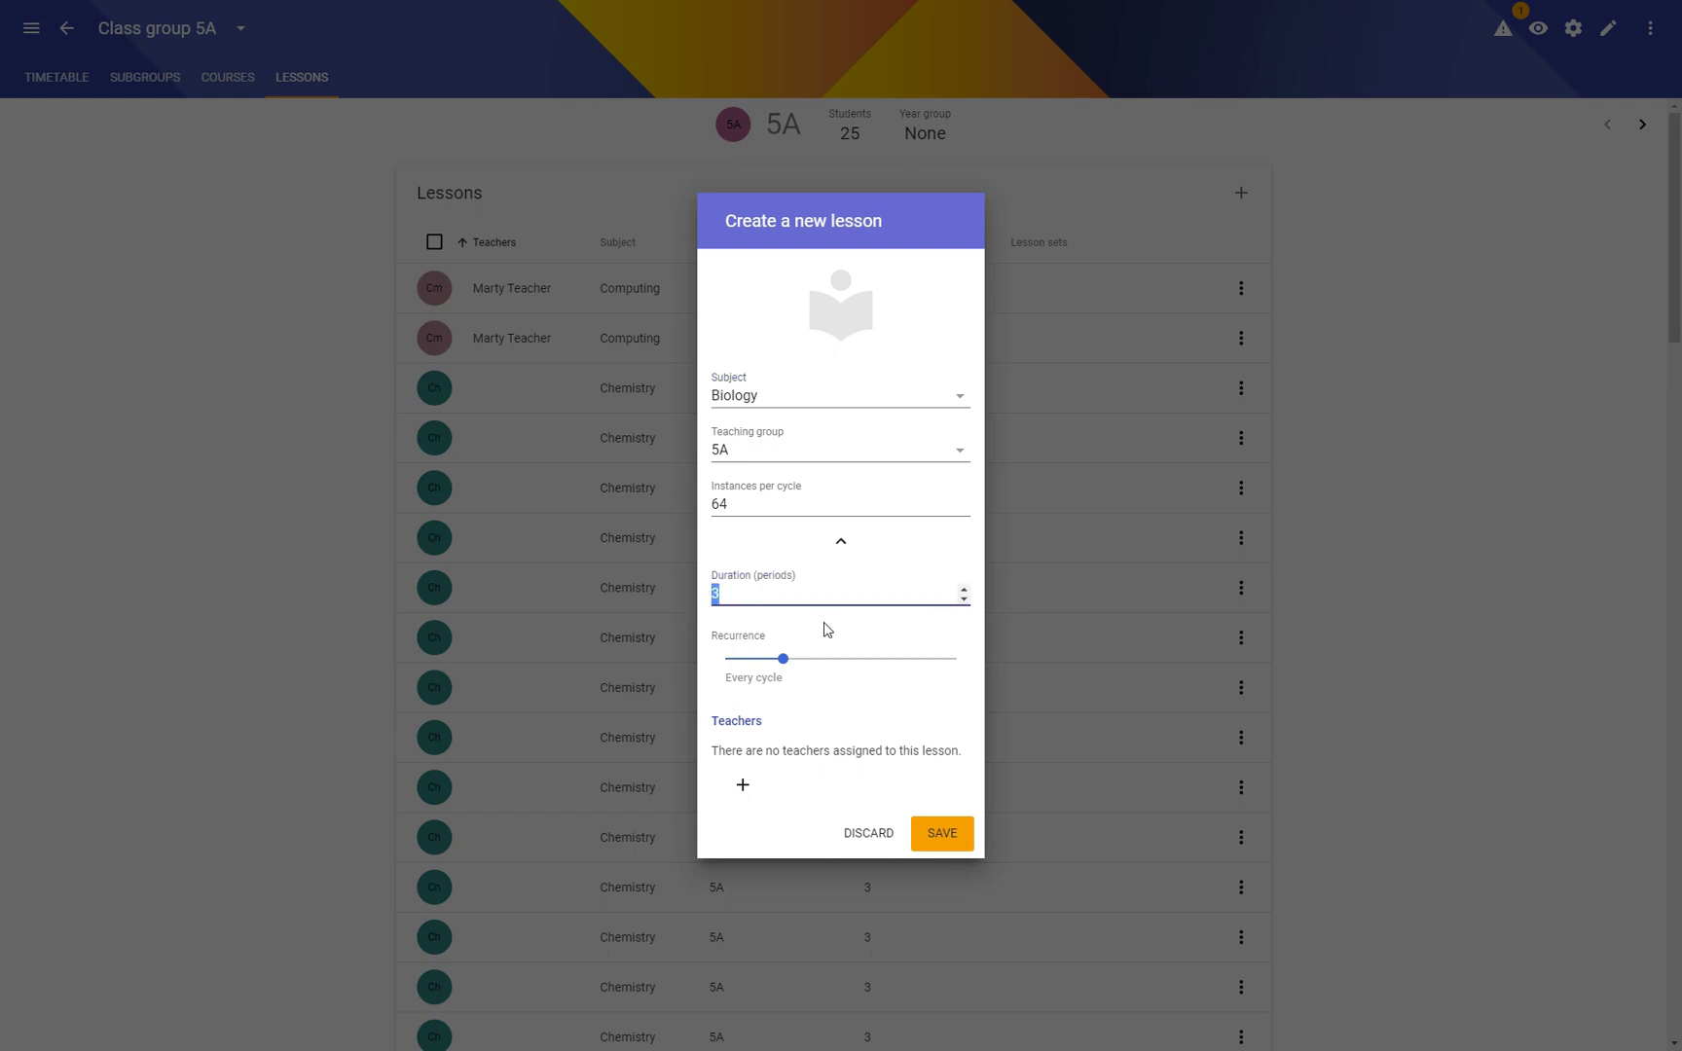
click(949, 835)
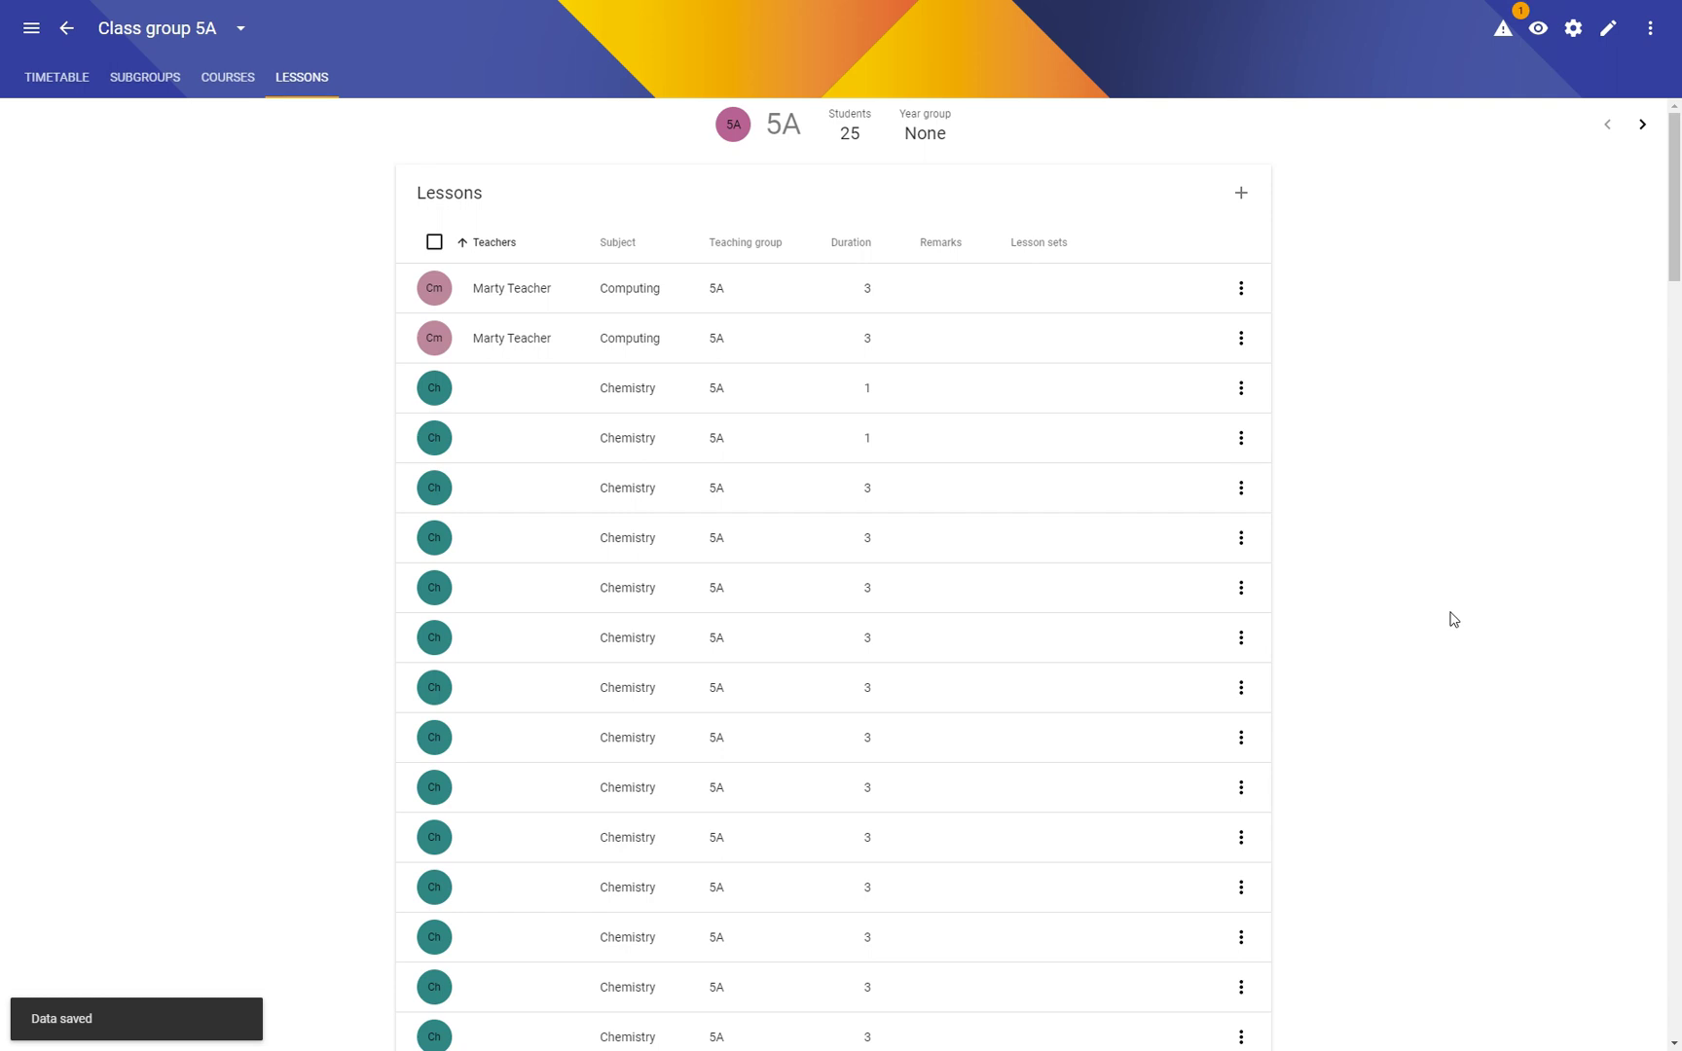
drag(1674, 250, 1600, 174)
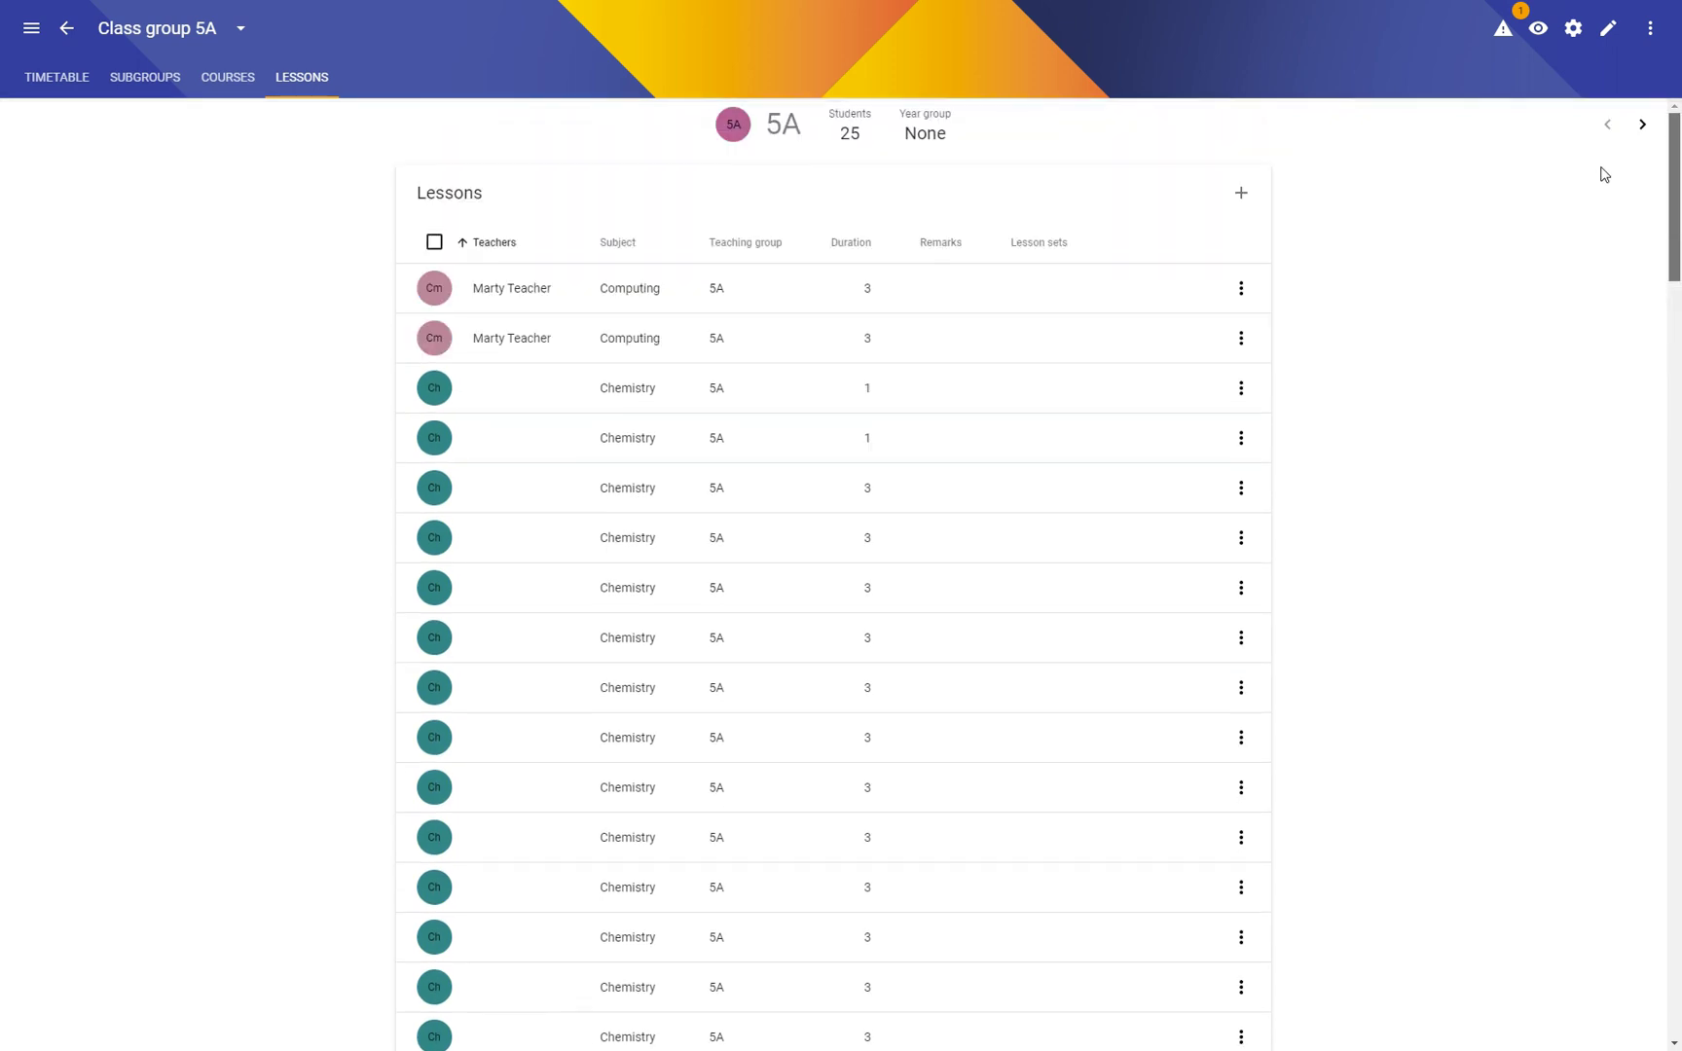
Step: Add a two-period English lesson for class 5A
click(1241, 193)
click(833, 399)
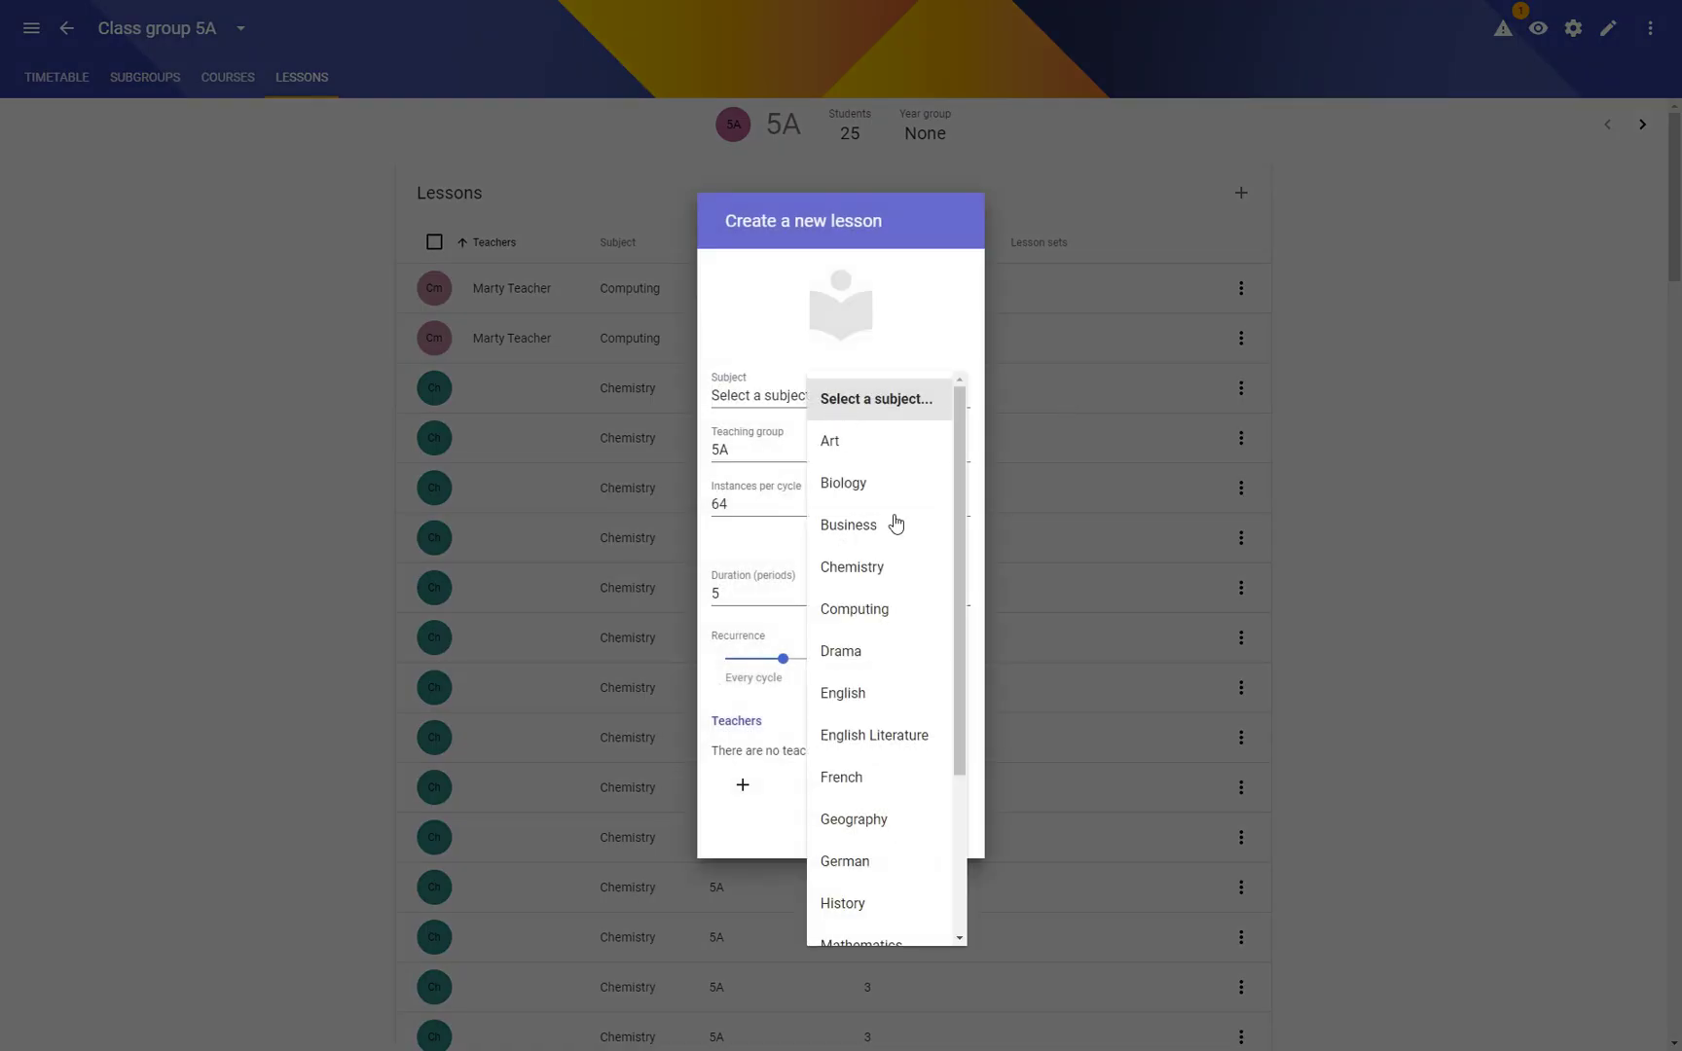
click(865, 705)
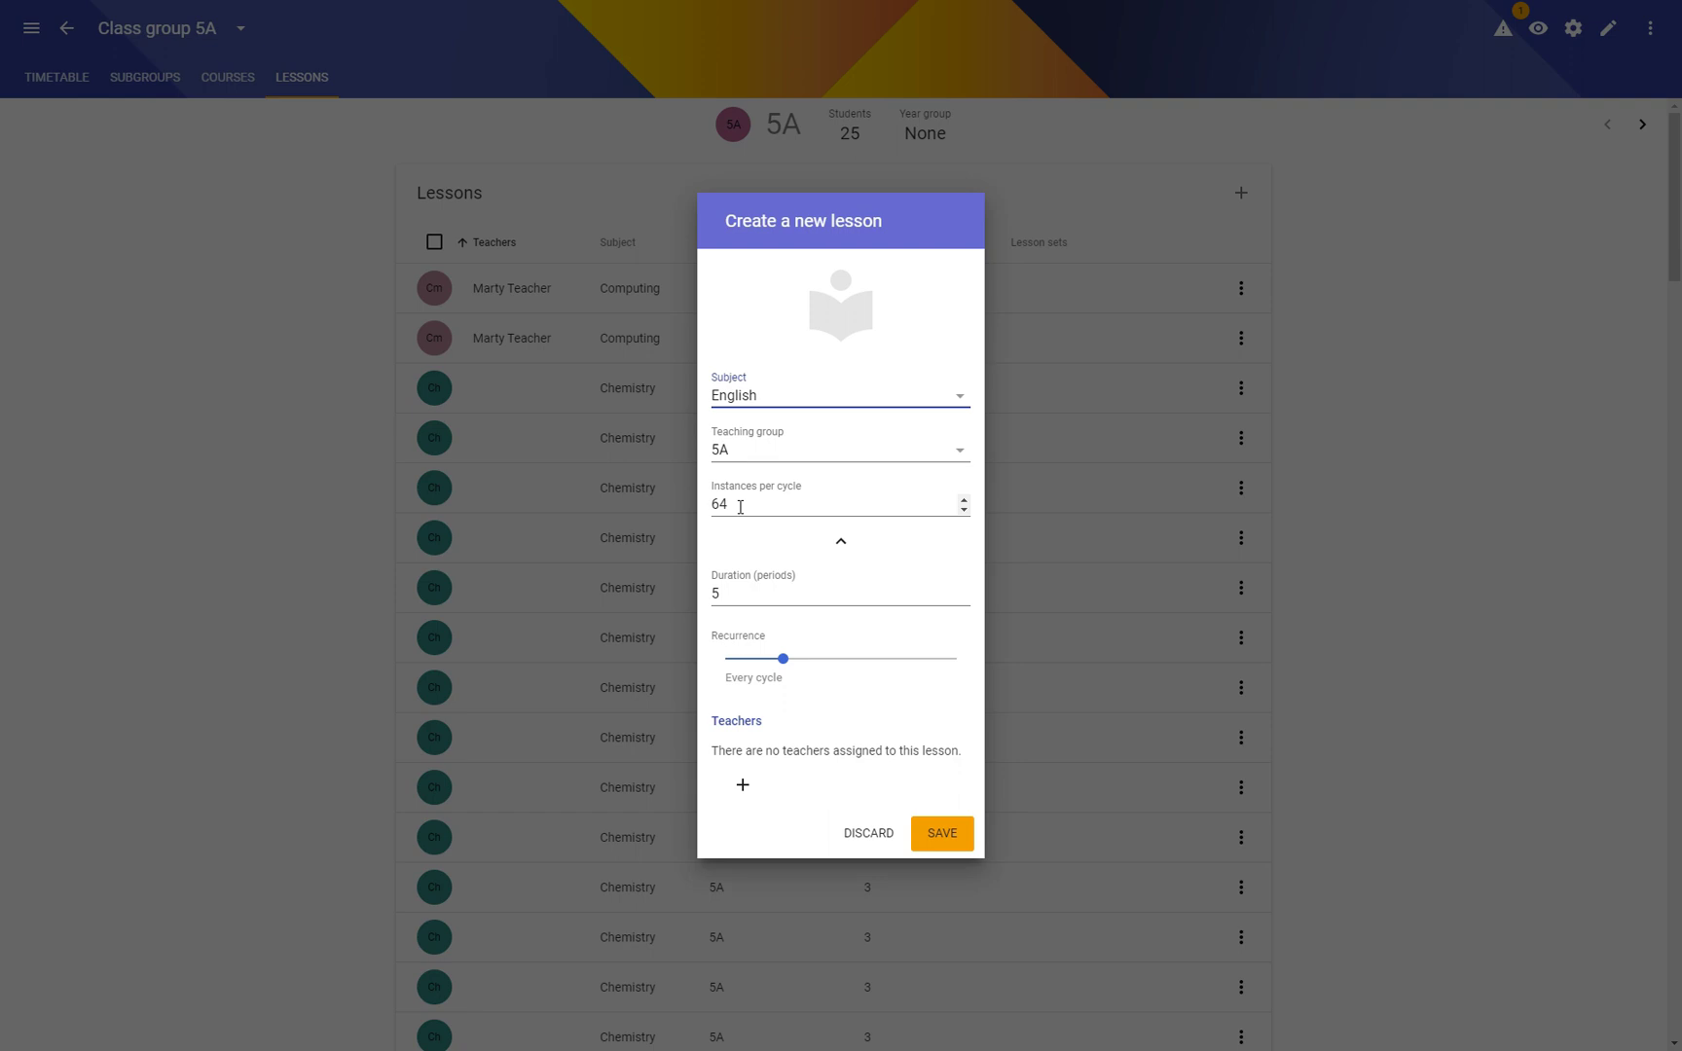
double_click(738, 594)
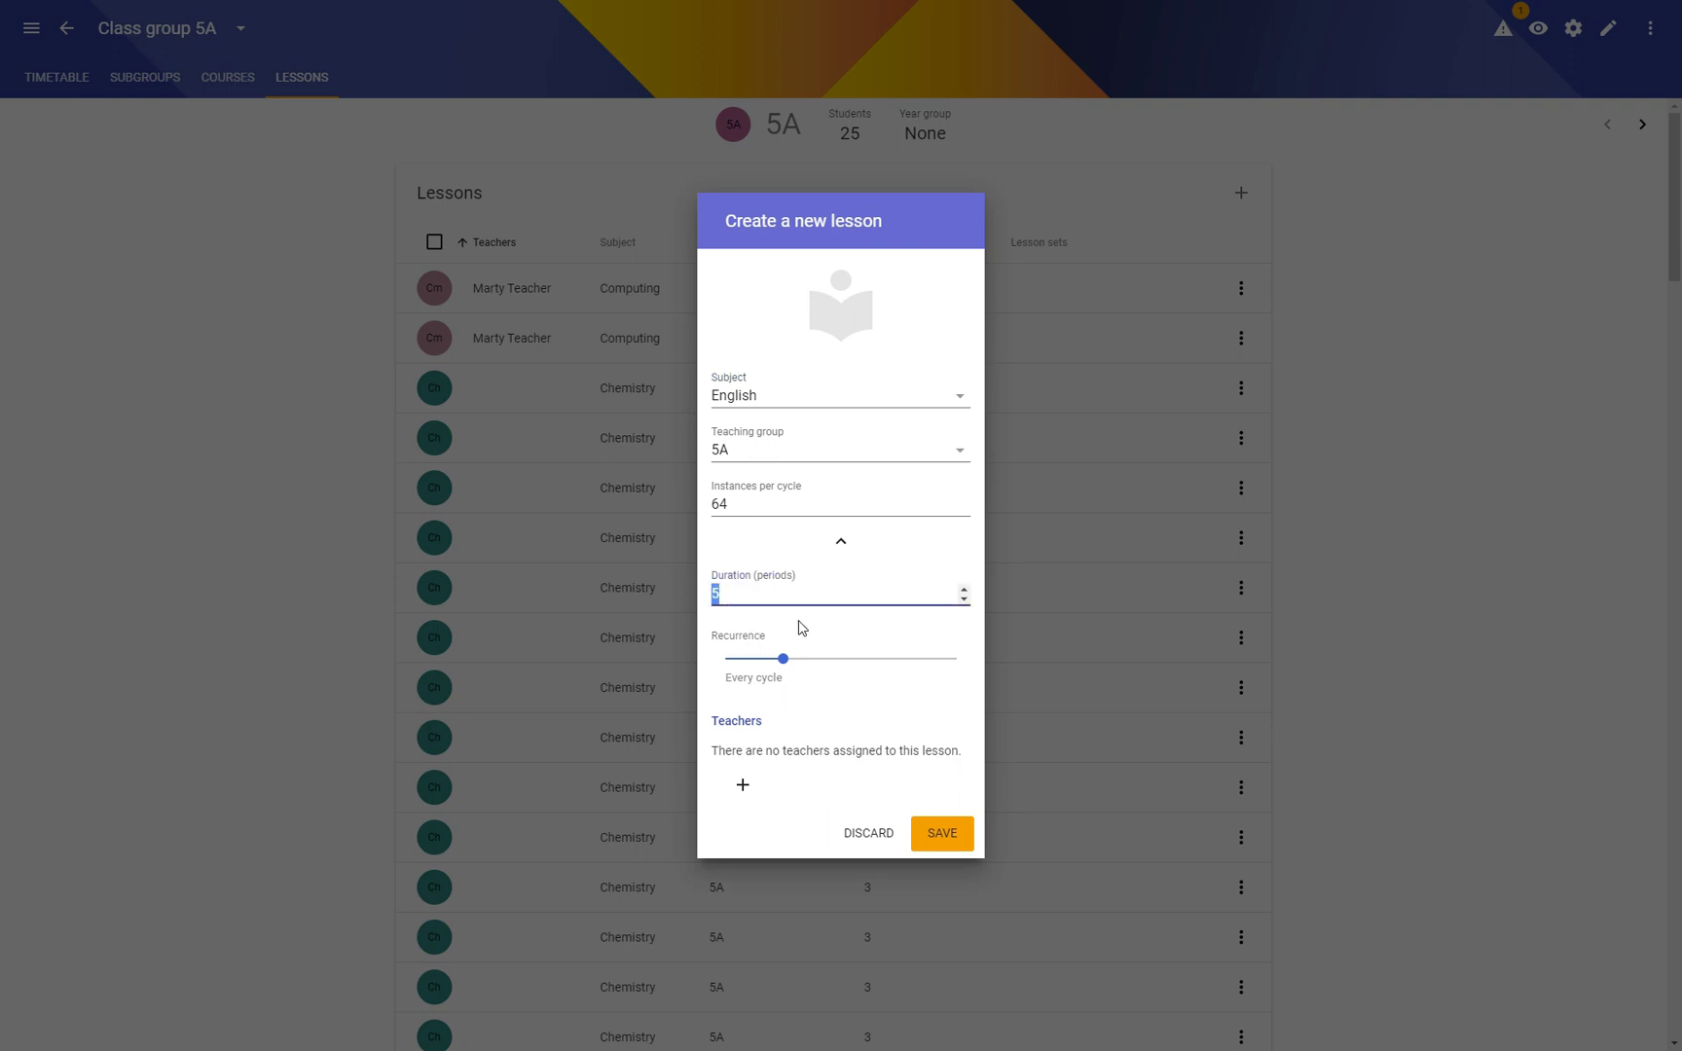
text(2)
click(943, 833)
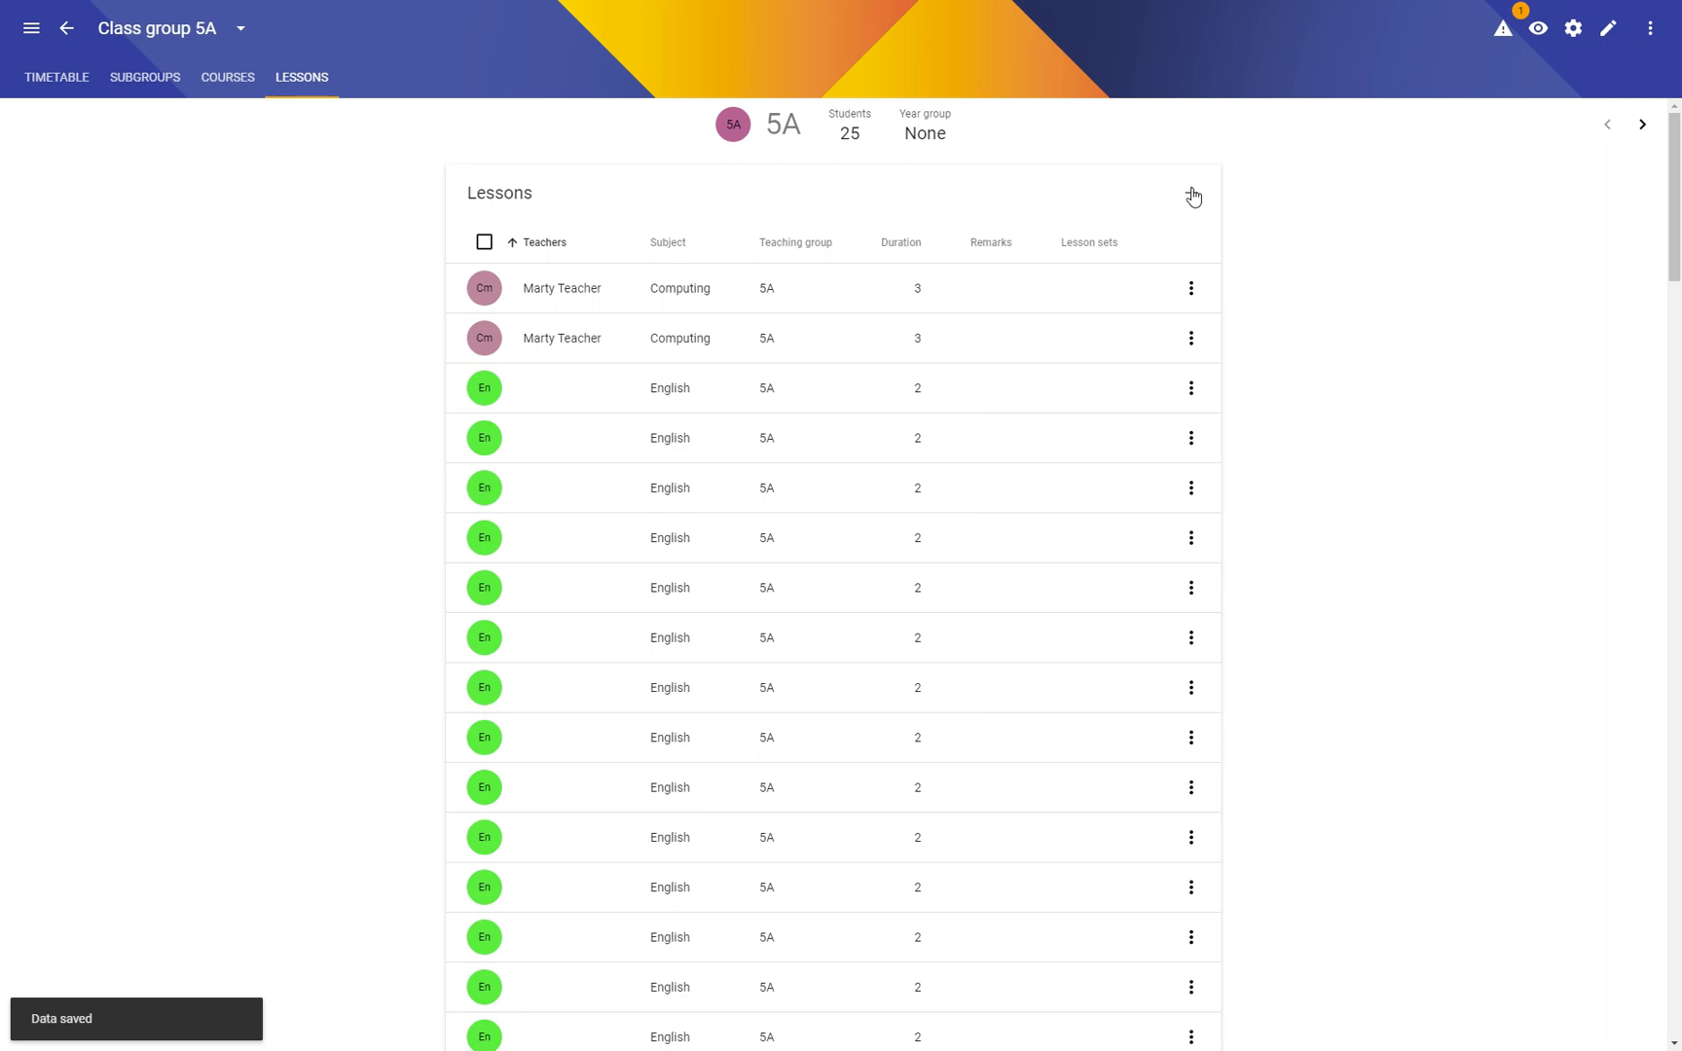
drag(1663, 206, 1616, 1001)
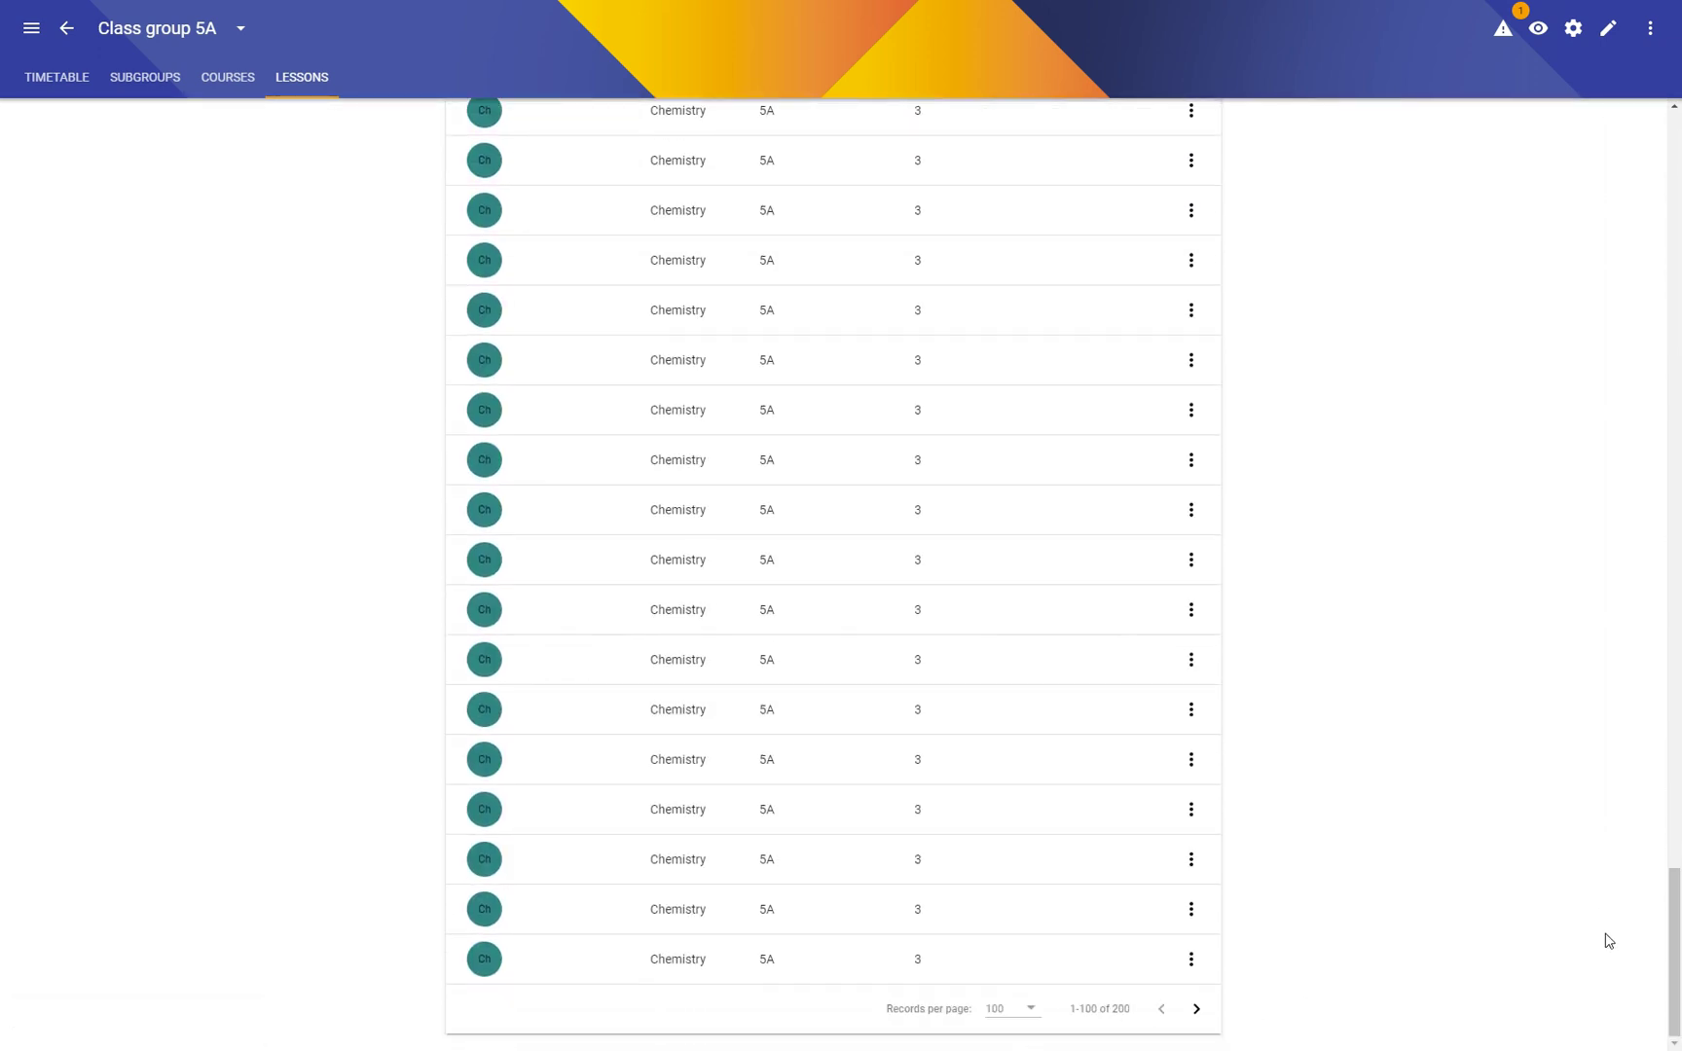
drag(1675, 949, 1674, 175)
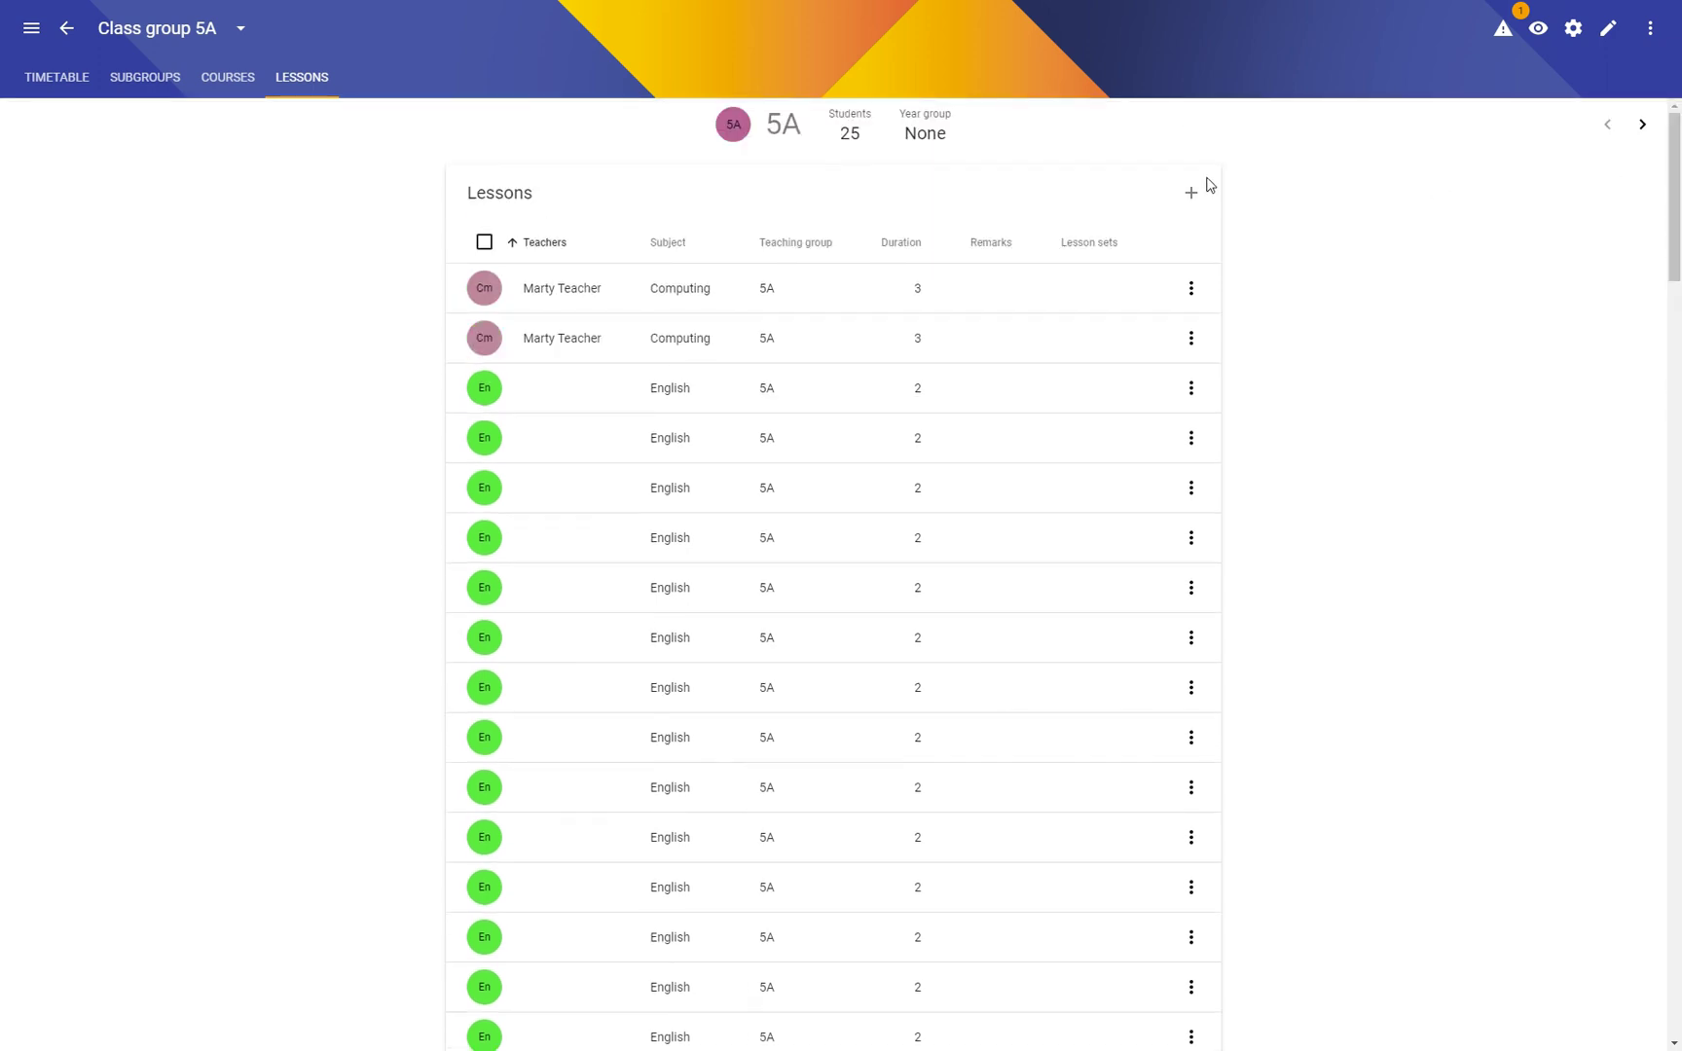
Step: Add Drama and Physics lessons for class 5A
click(1190, 195)
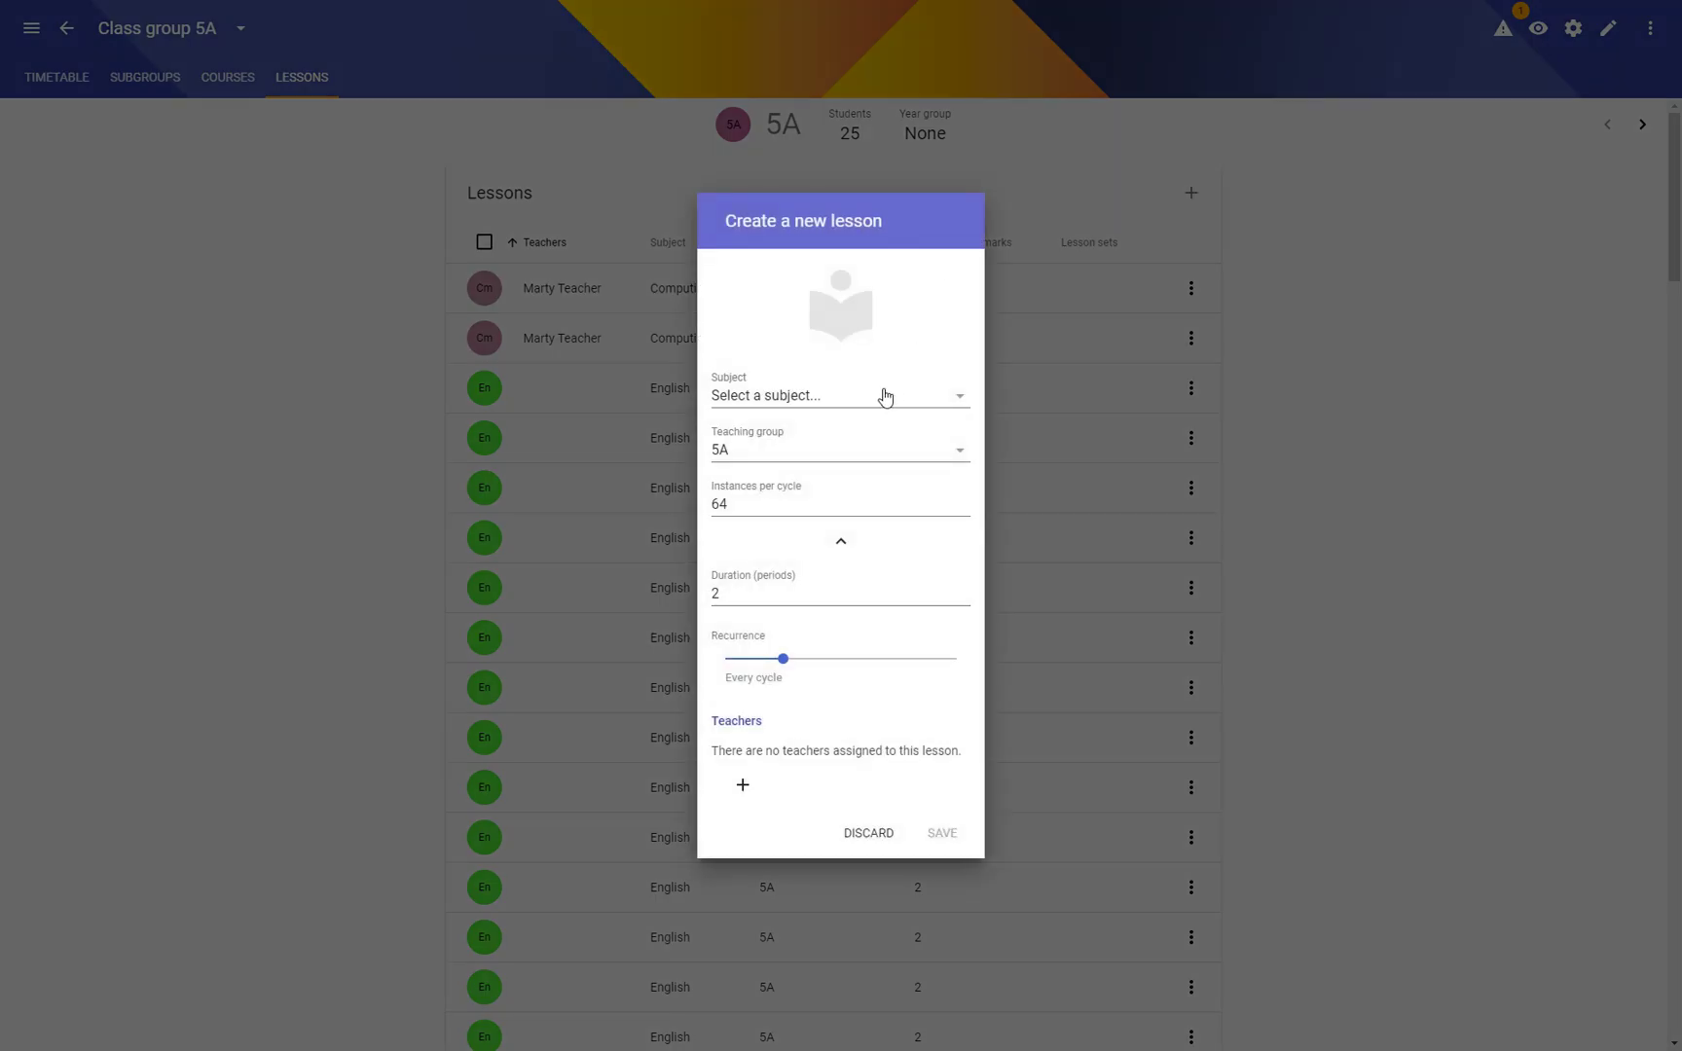
click(885, 398)
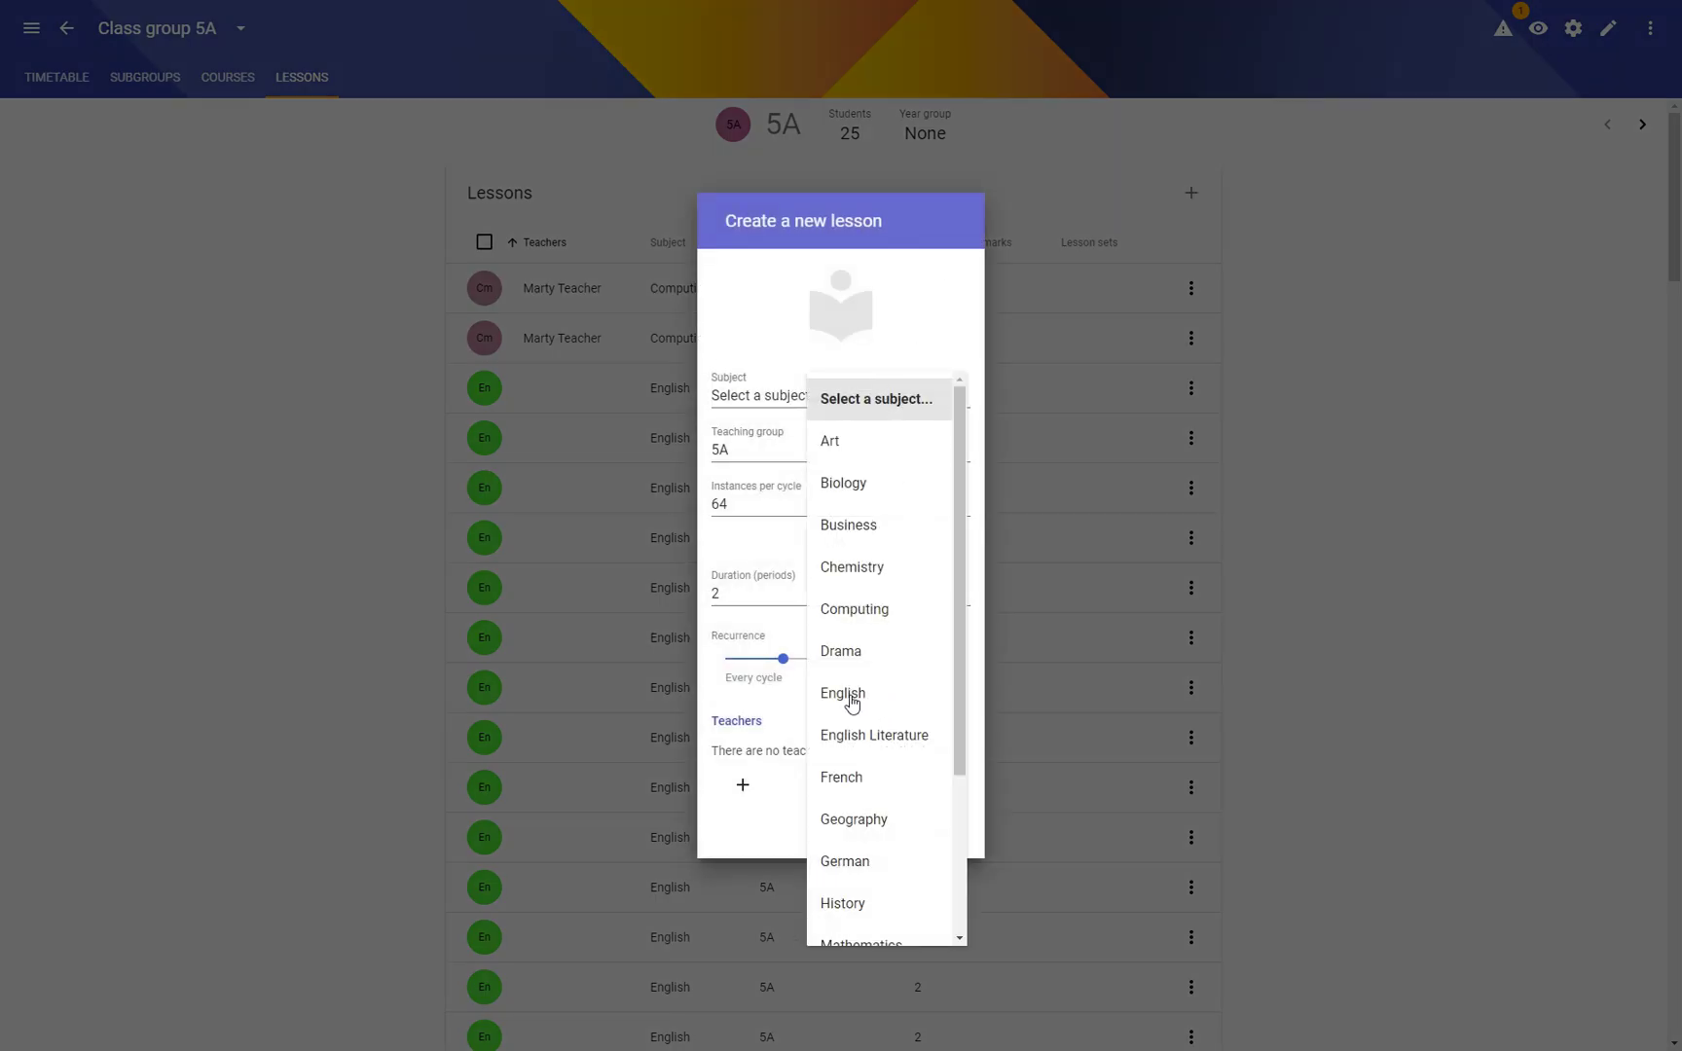
click(851, 650)
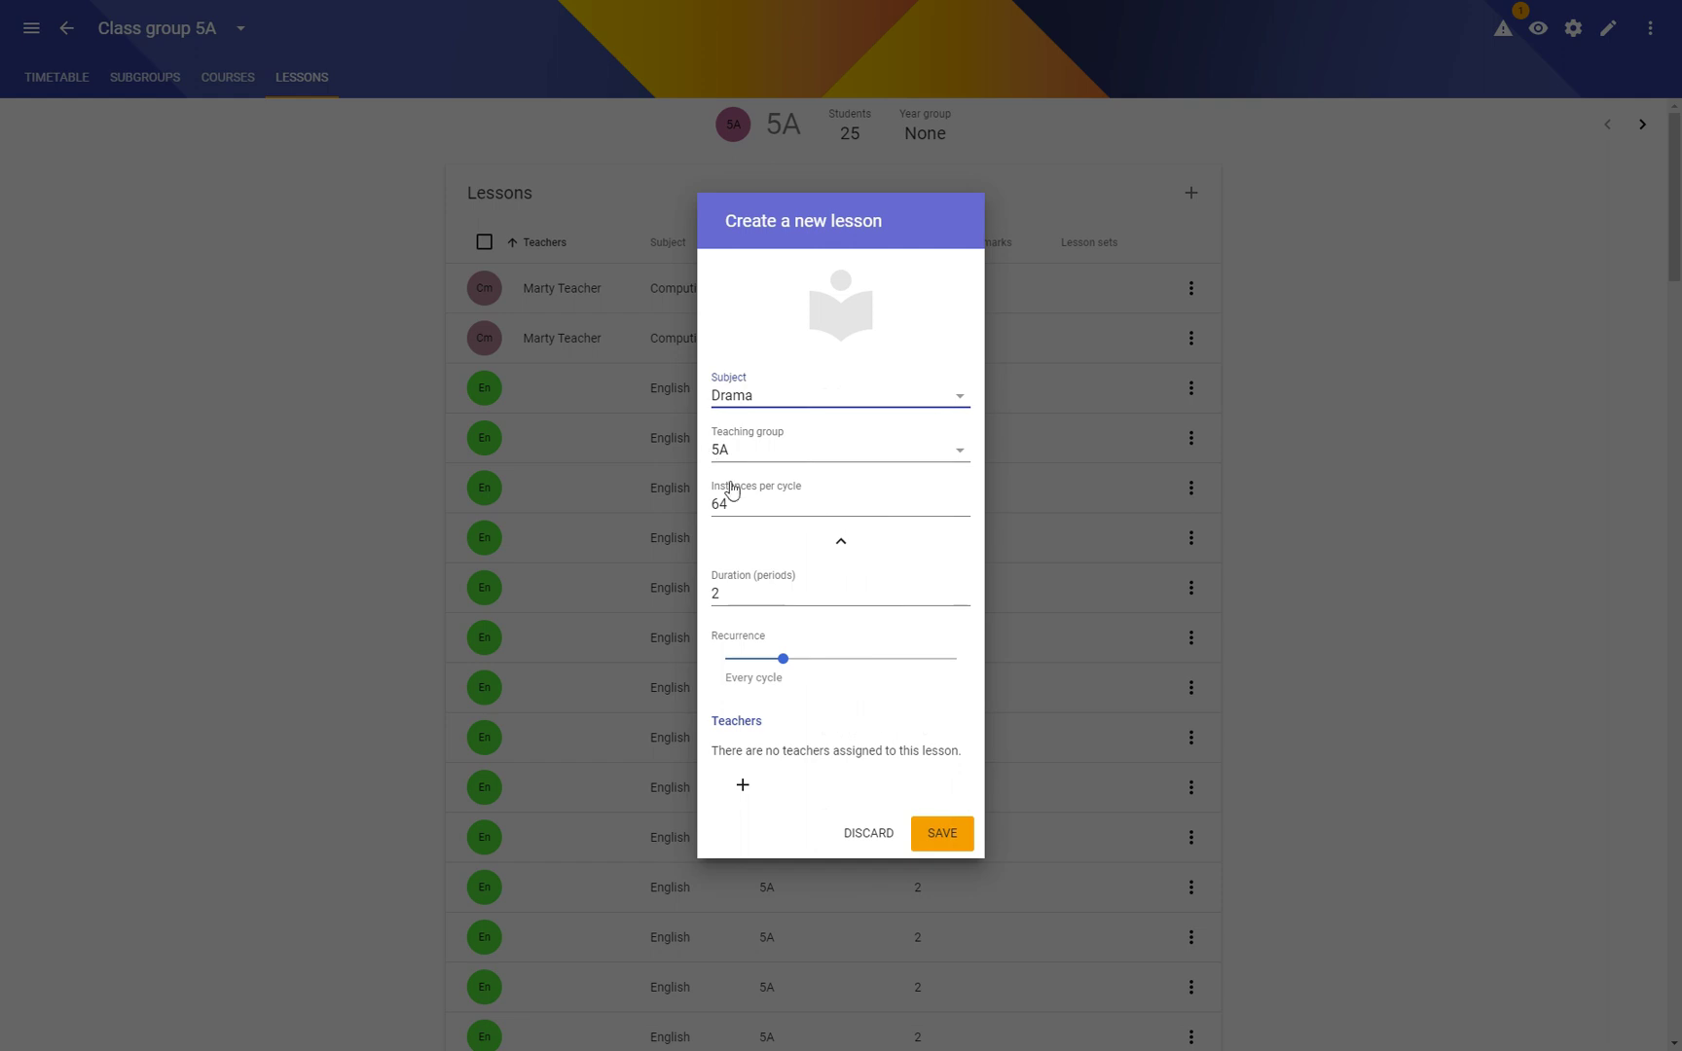
click(957, 854)
click(1189, 193)
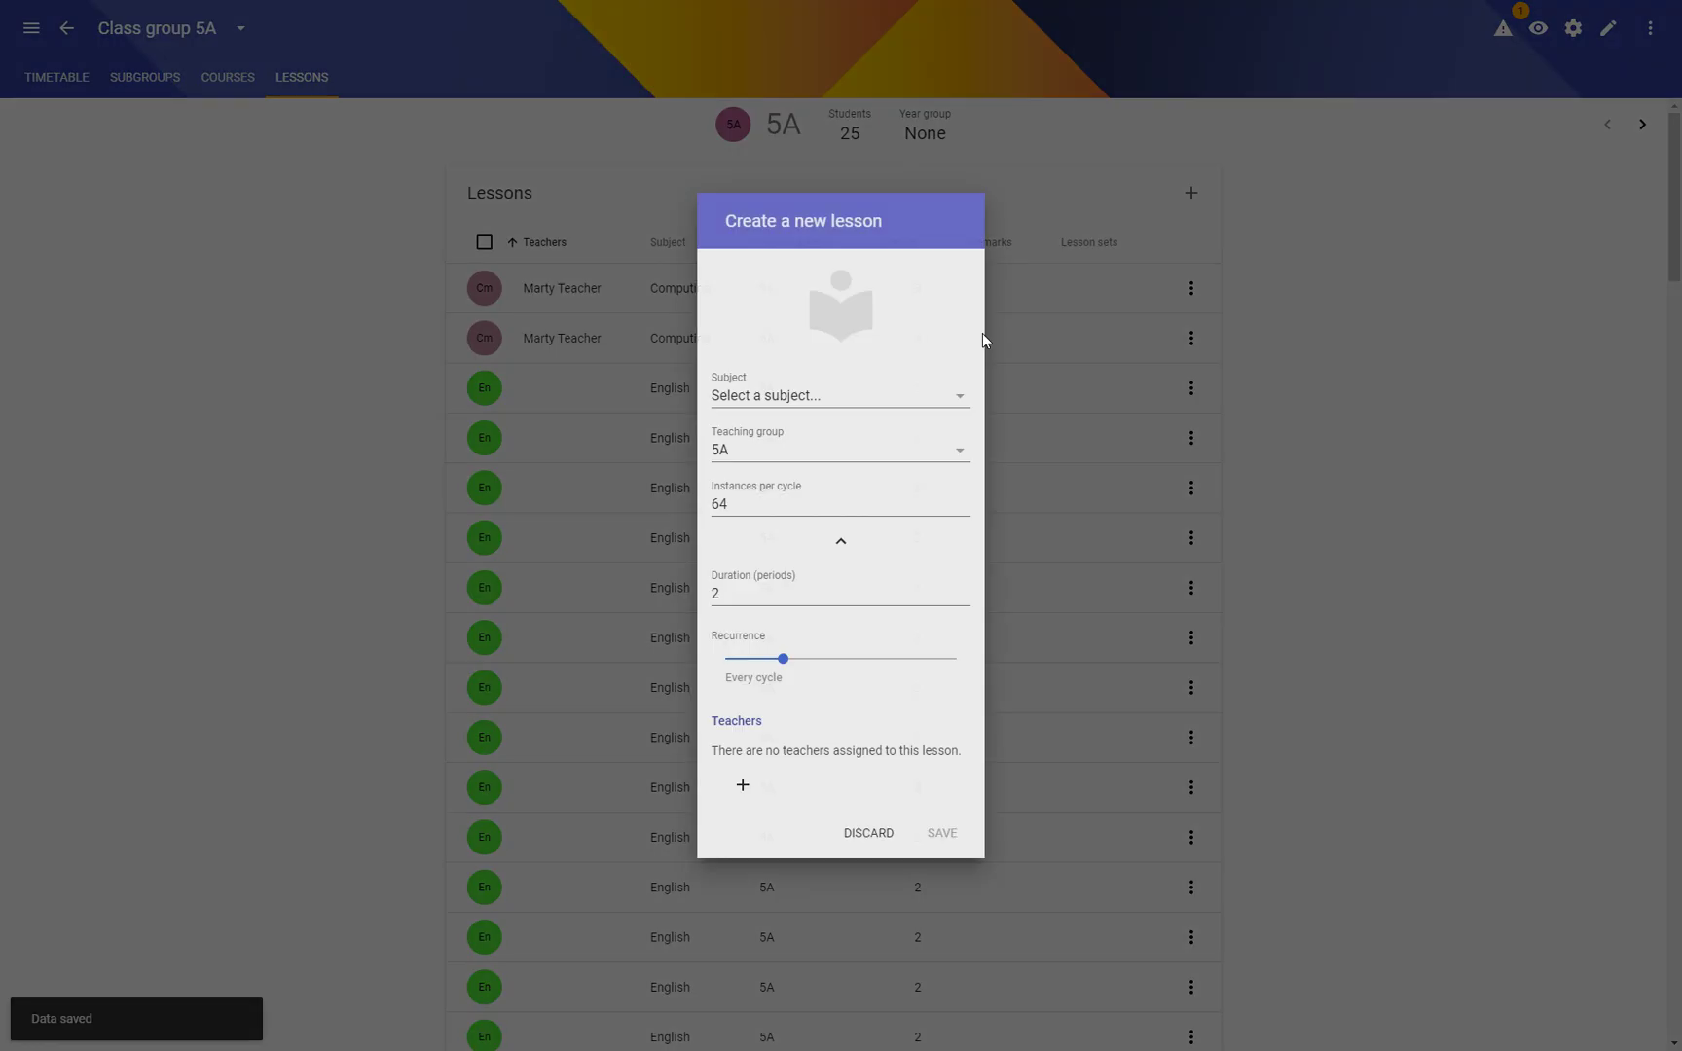
click(830, 389)
scroll(890, 845, down, 3)
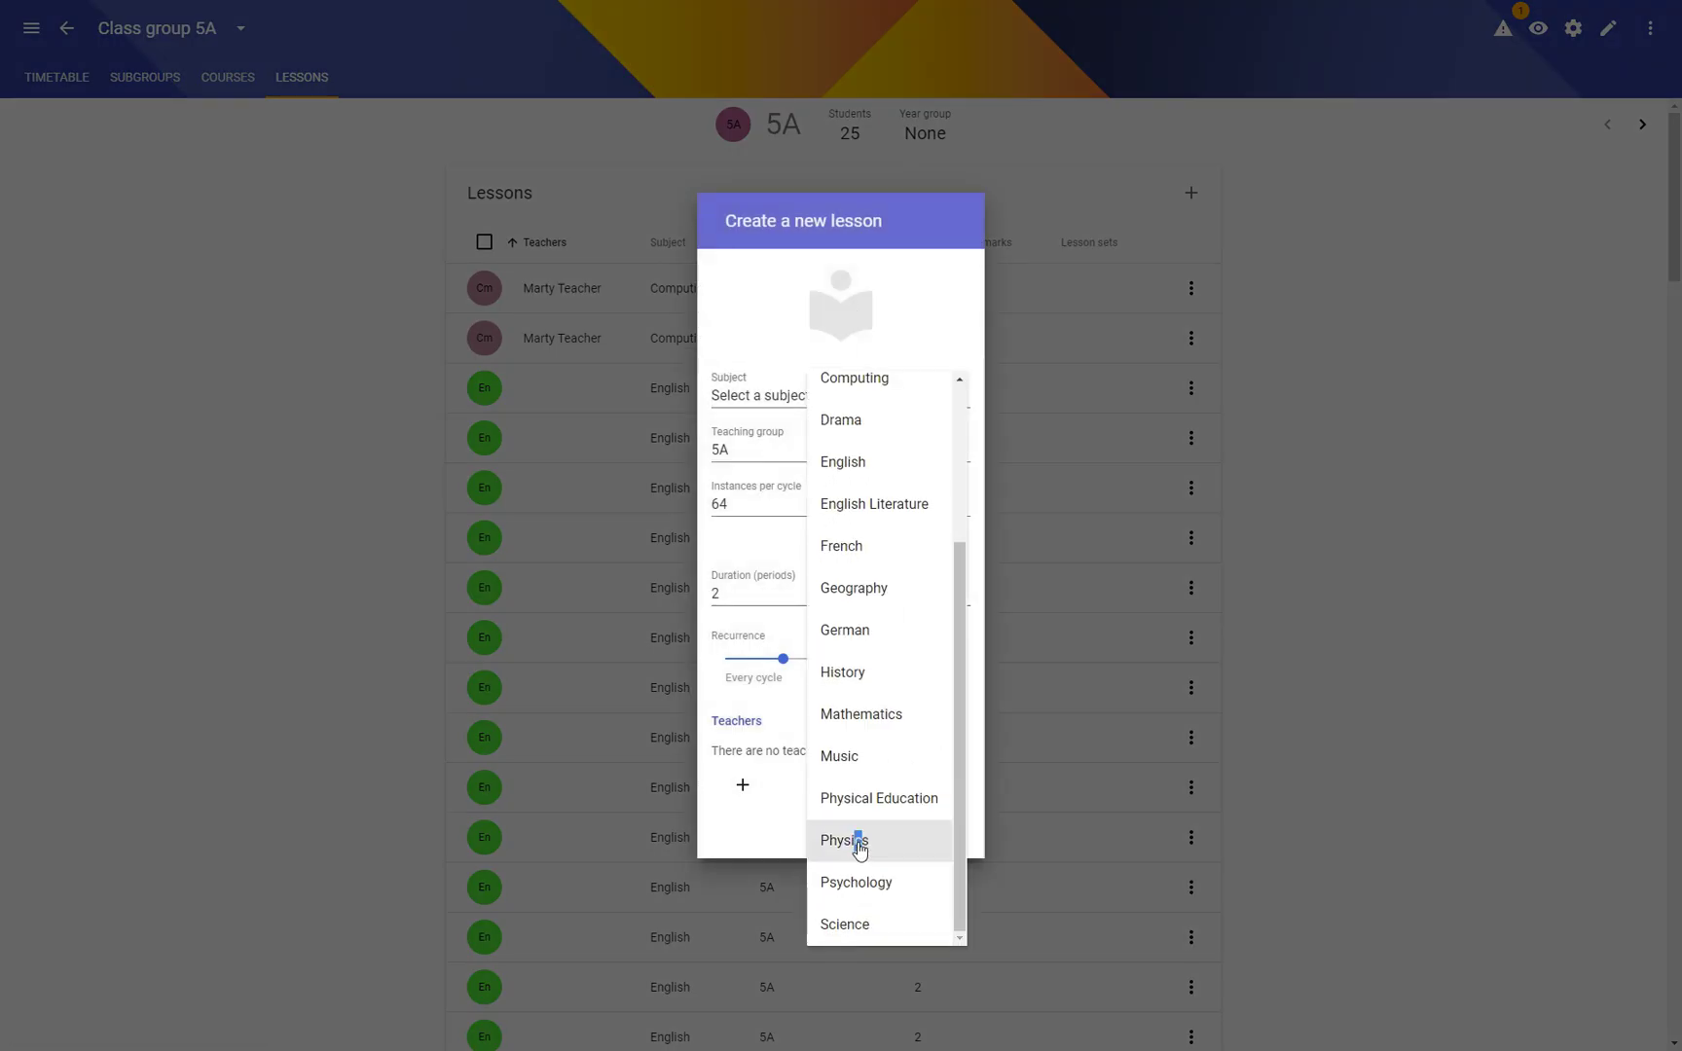
click(859, 847)
click(958, 833)
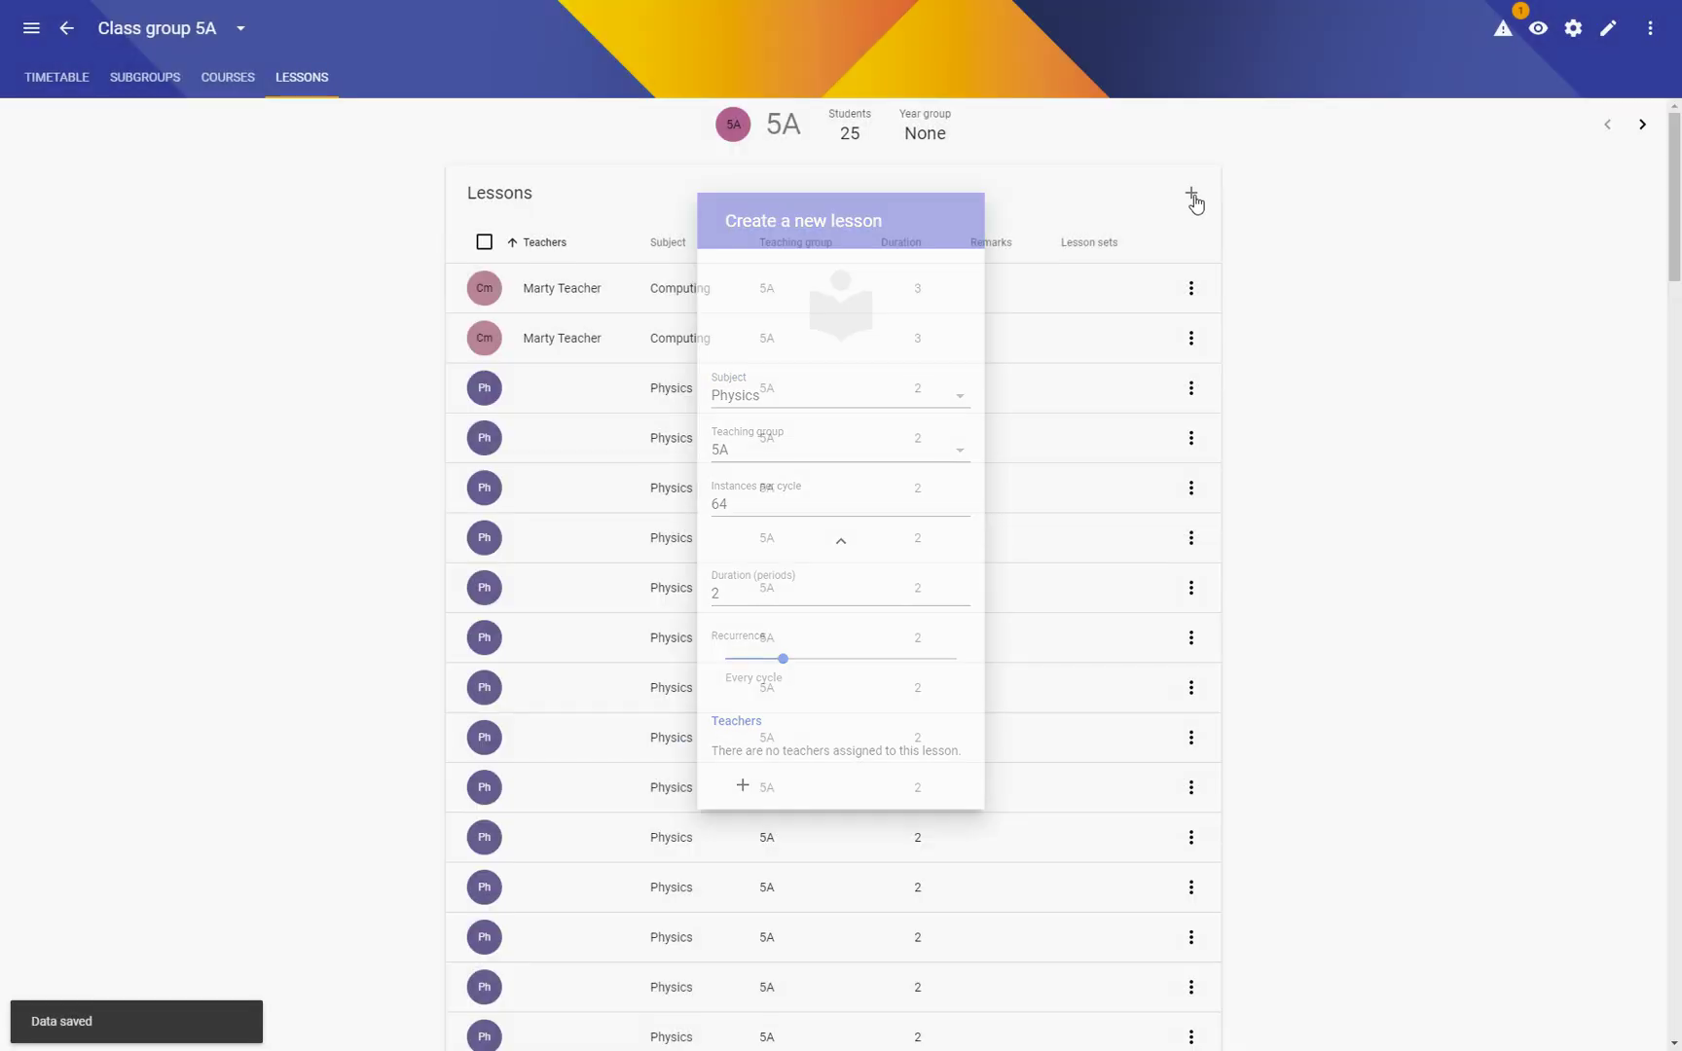
Step: Add Music and Mathematics lessons for class 5A
click(1191, 194)
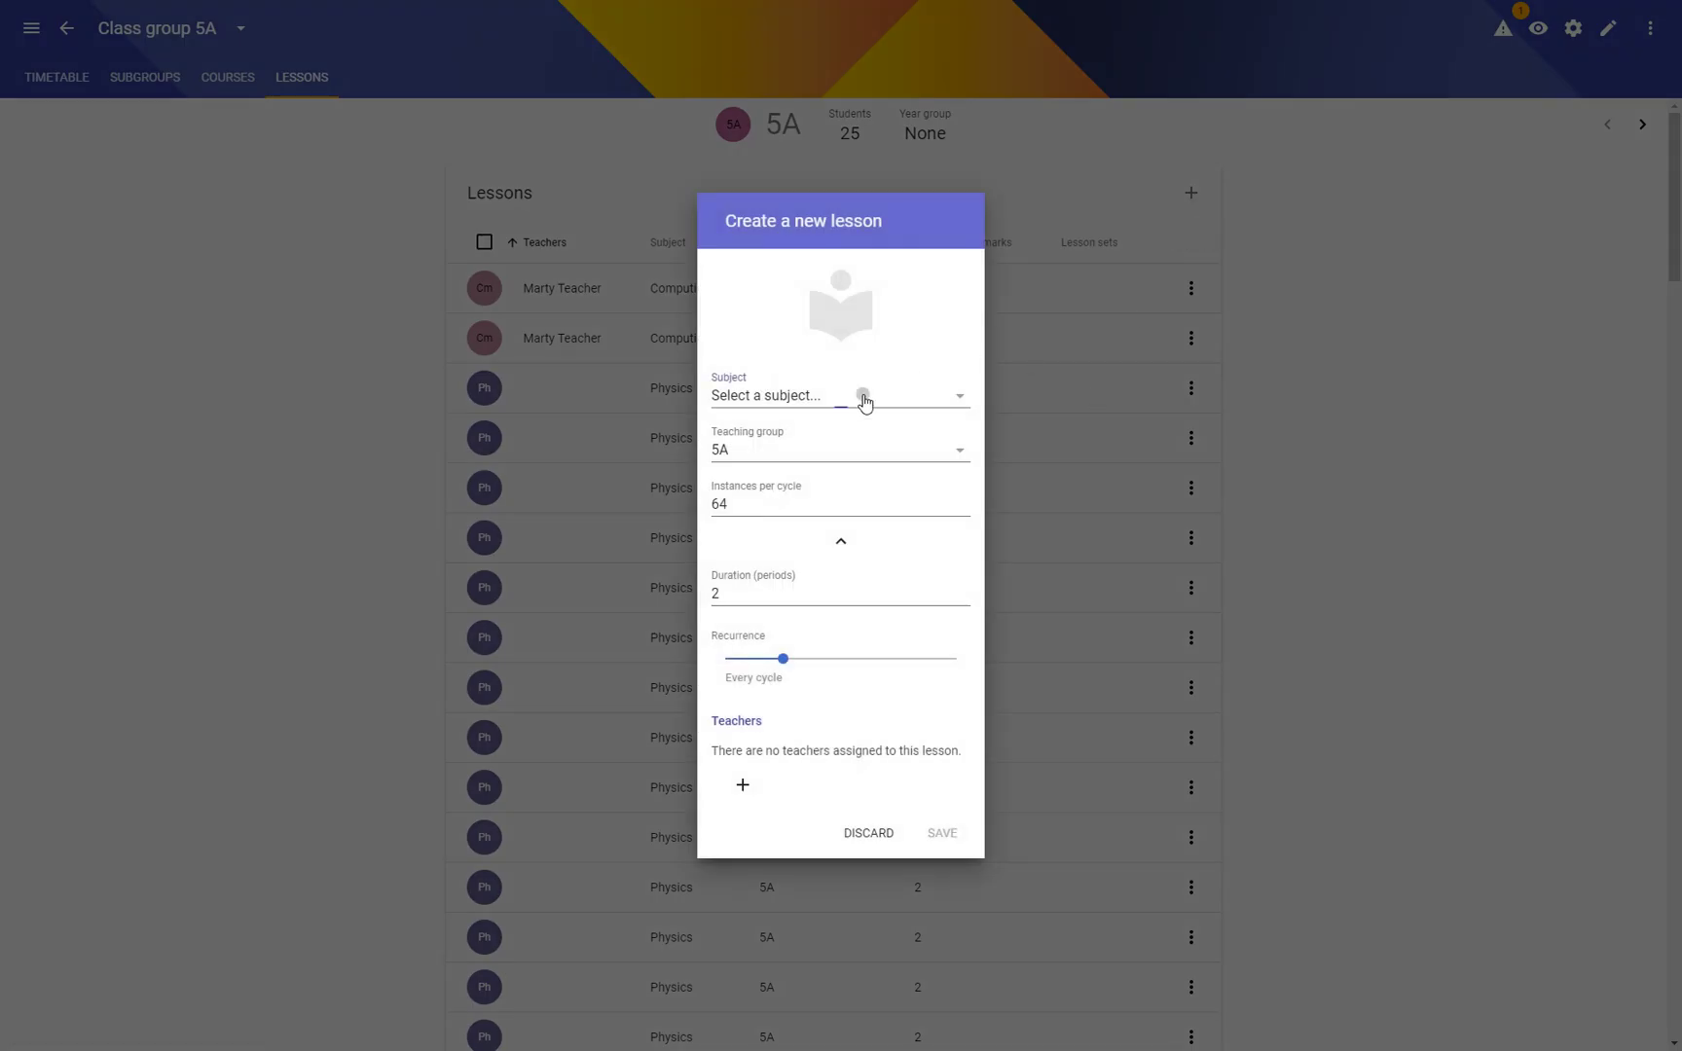
click(860, 395)
scroll(872, 779, down, 3)
click(859, 758)
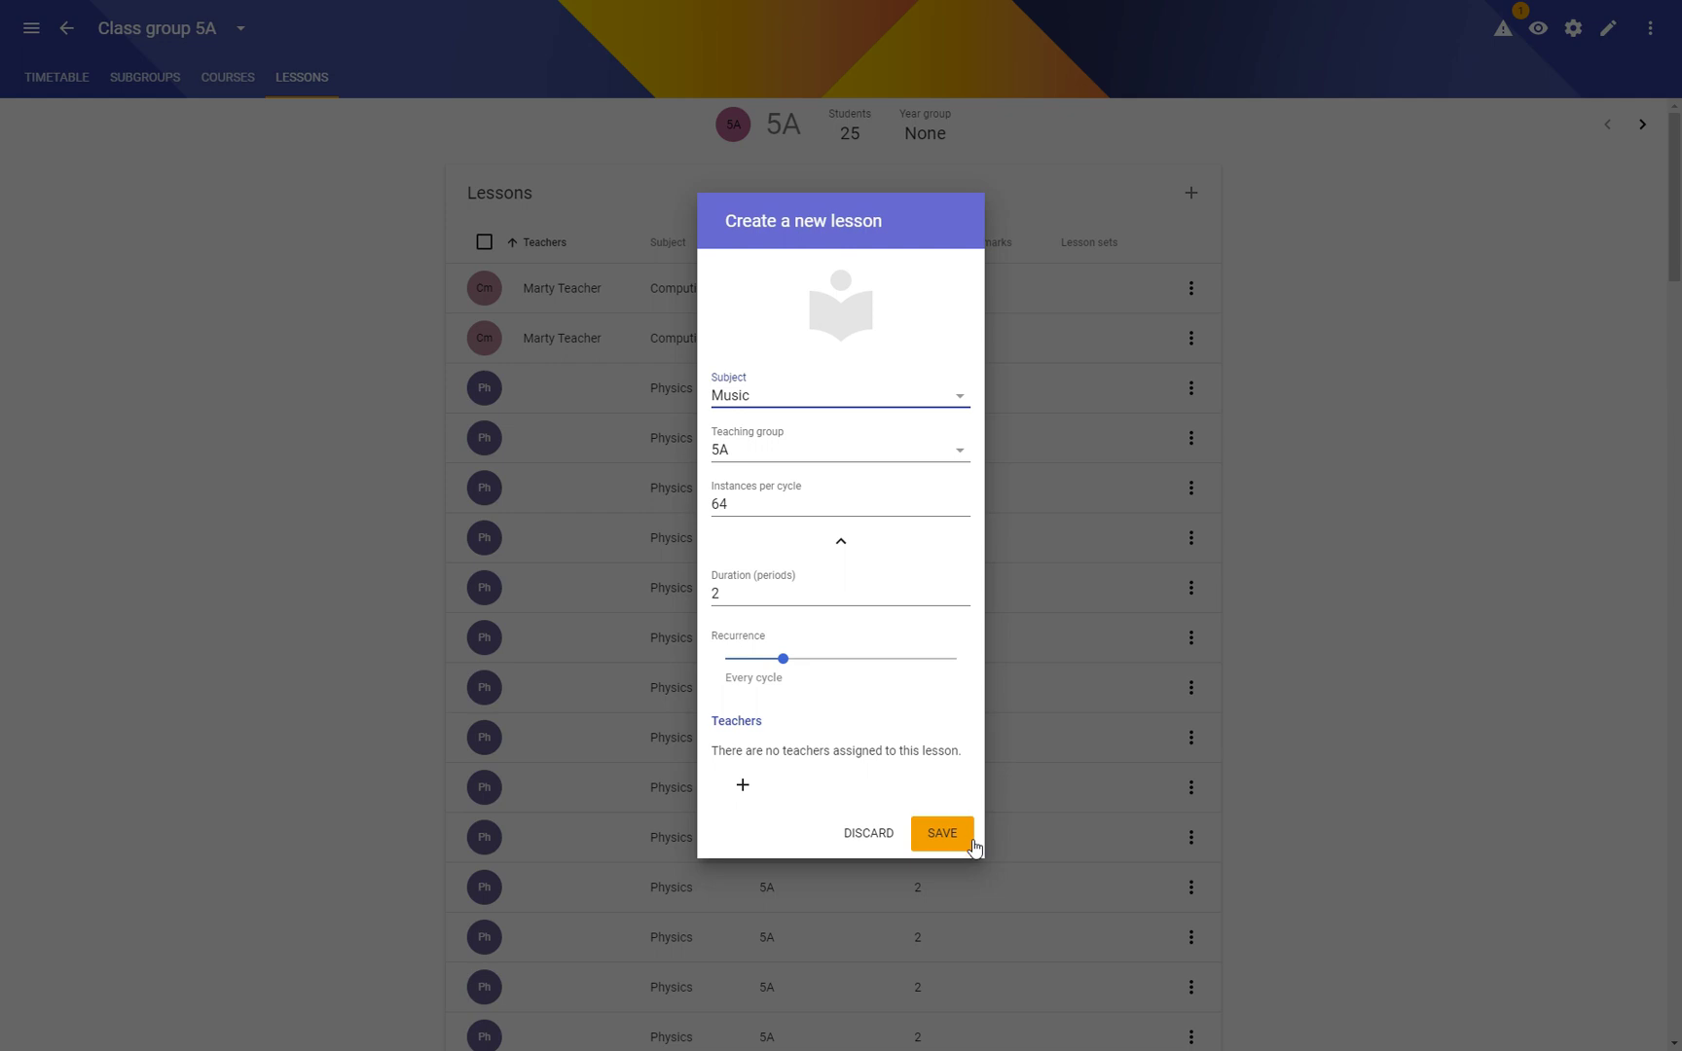
click(958, 835)
click(1192, 193)
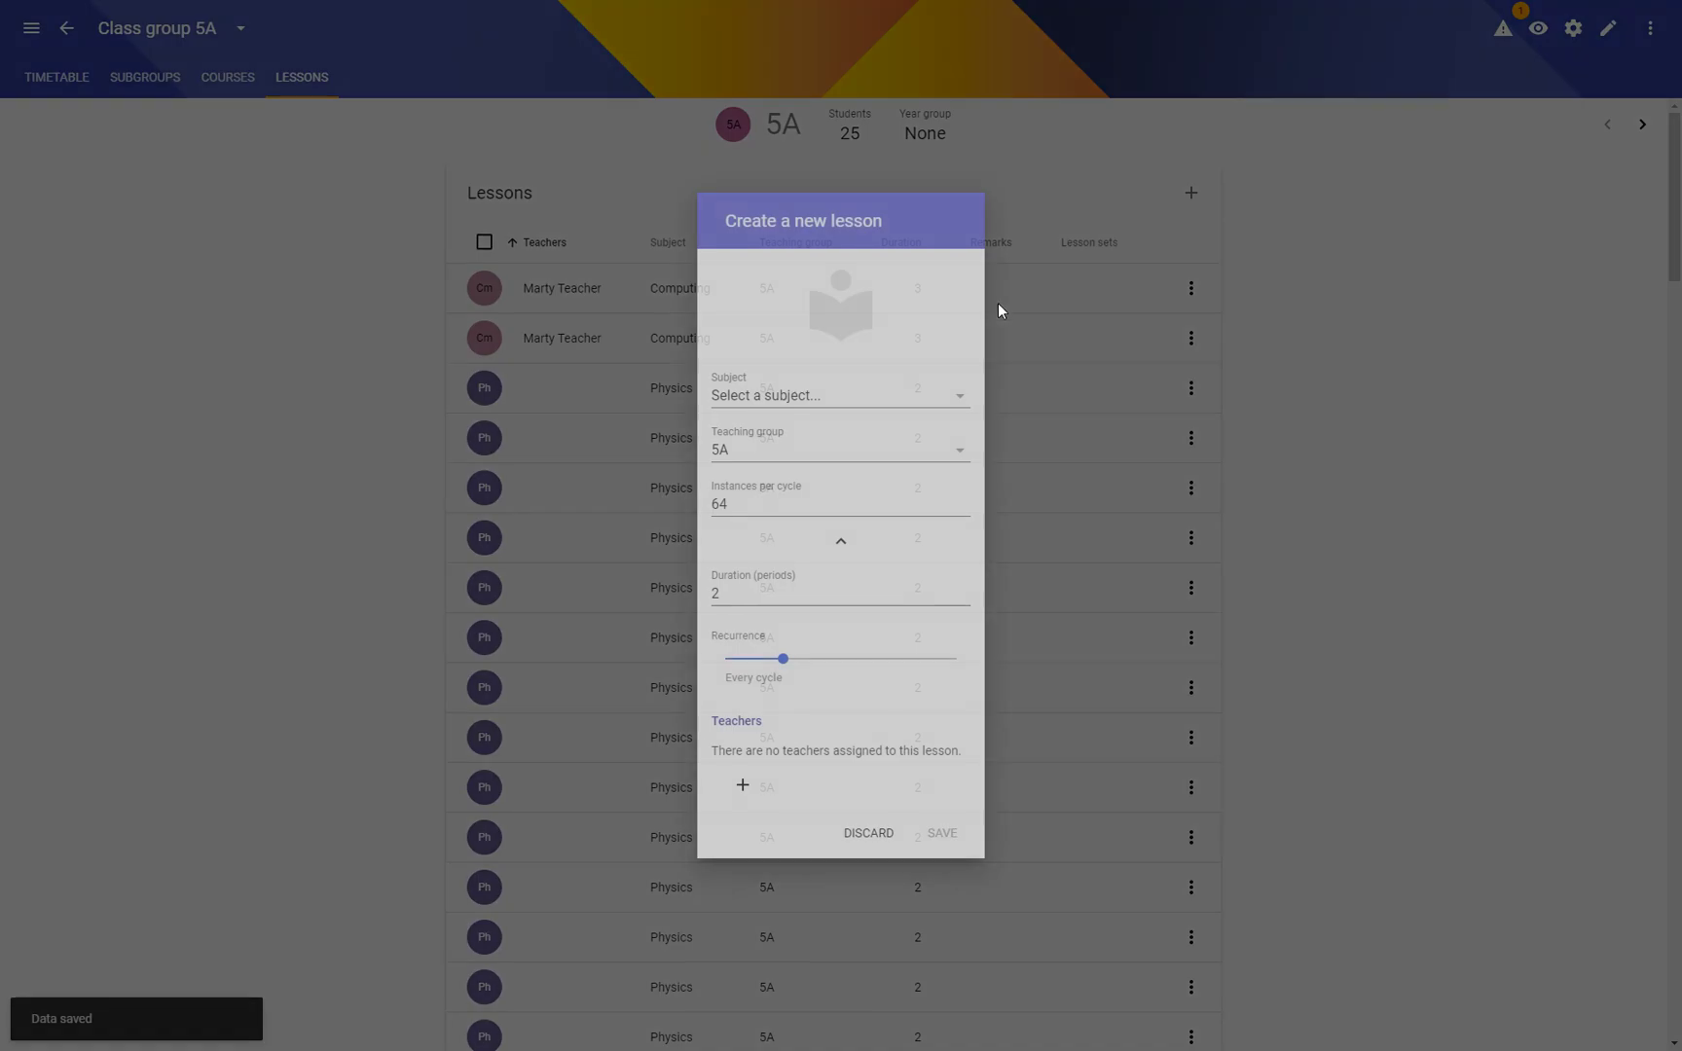
click(829, 398)
scroll(849, 749, down, 3)
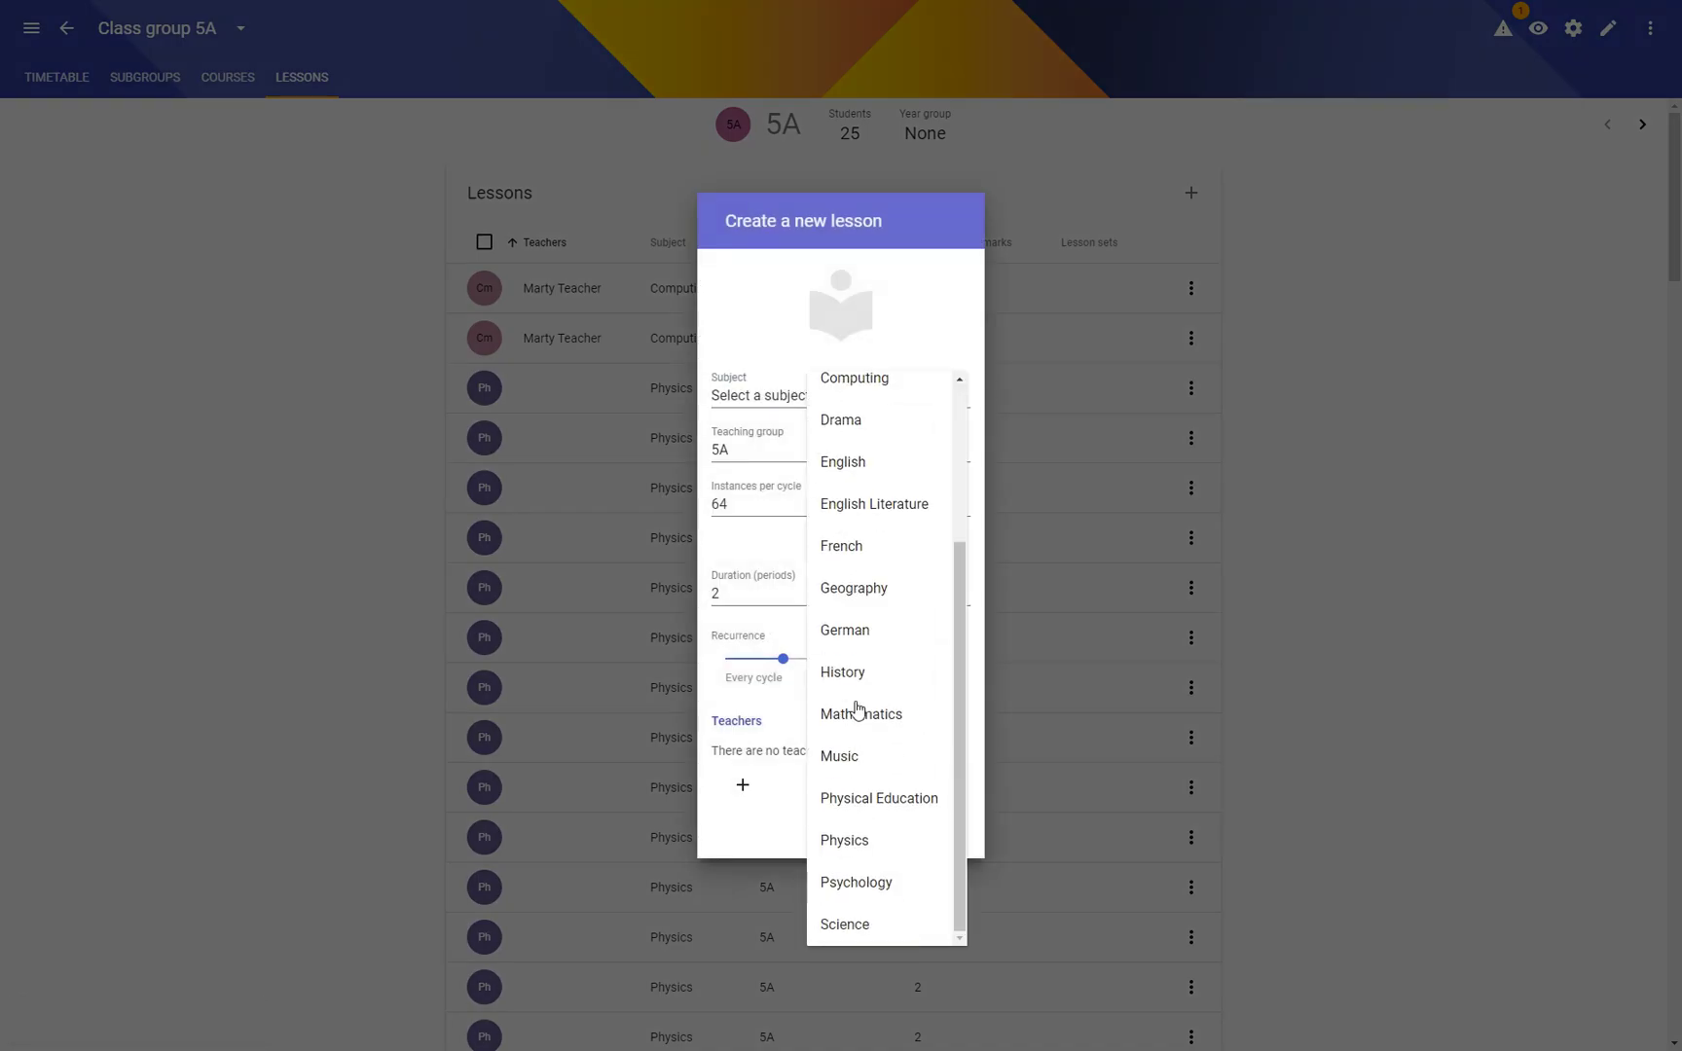
click(853, 713)
click(935, 835)
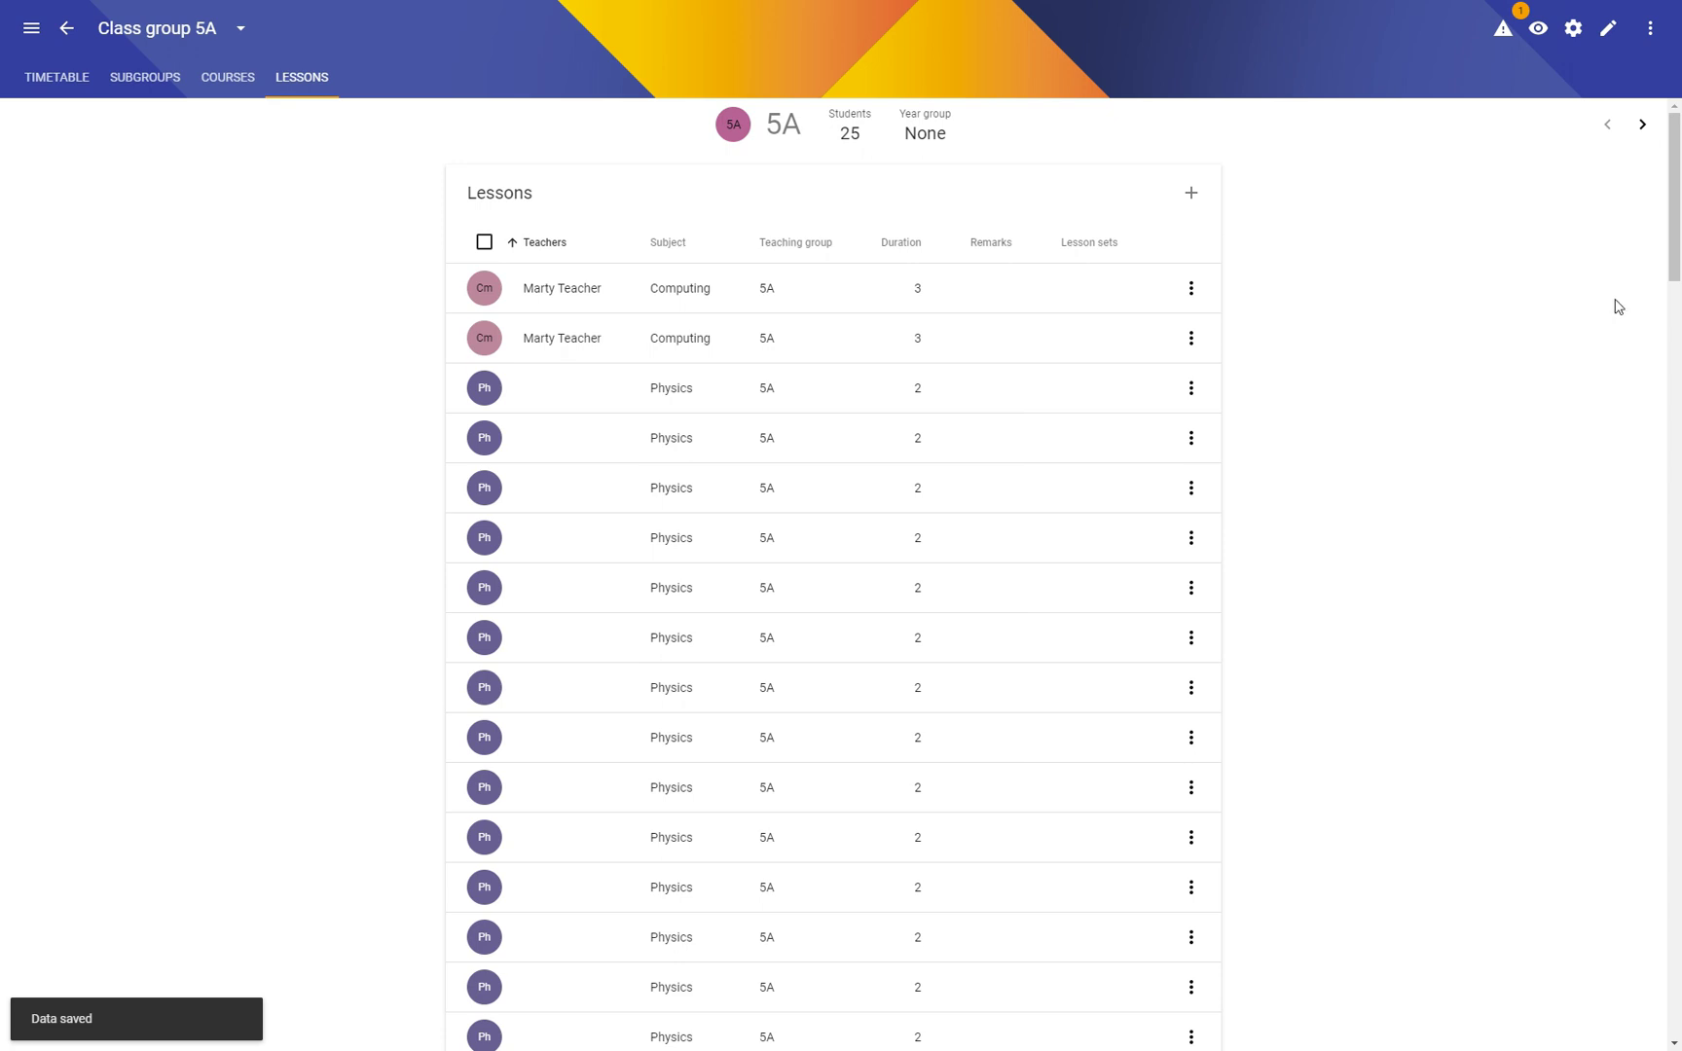
mouse_move(1672, 166)
mouse_down()
mouse_move(1634, 718)
mouse_move(1653, 1027)
mouse_move(1671, 136)
mouse_up()
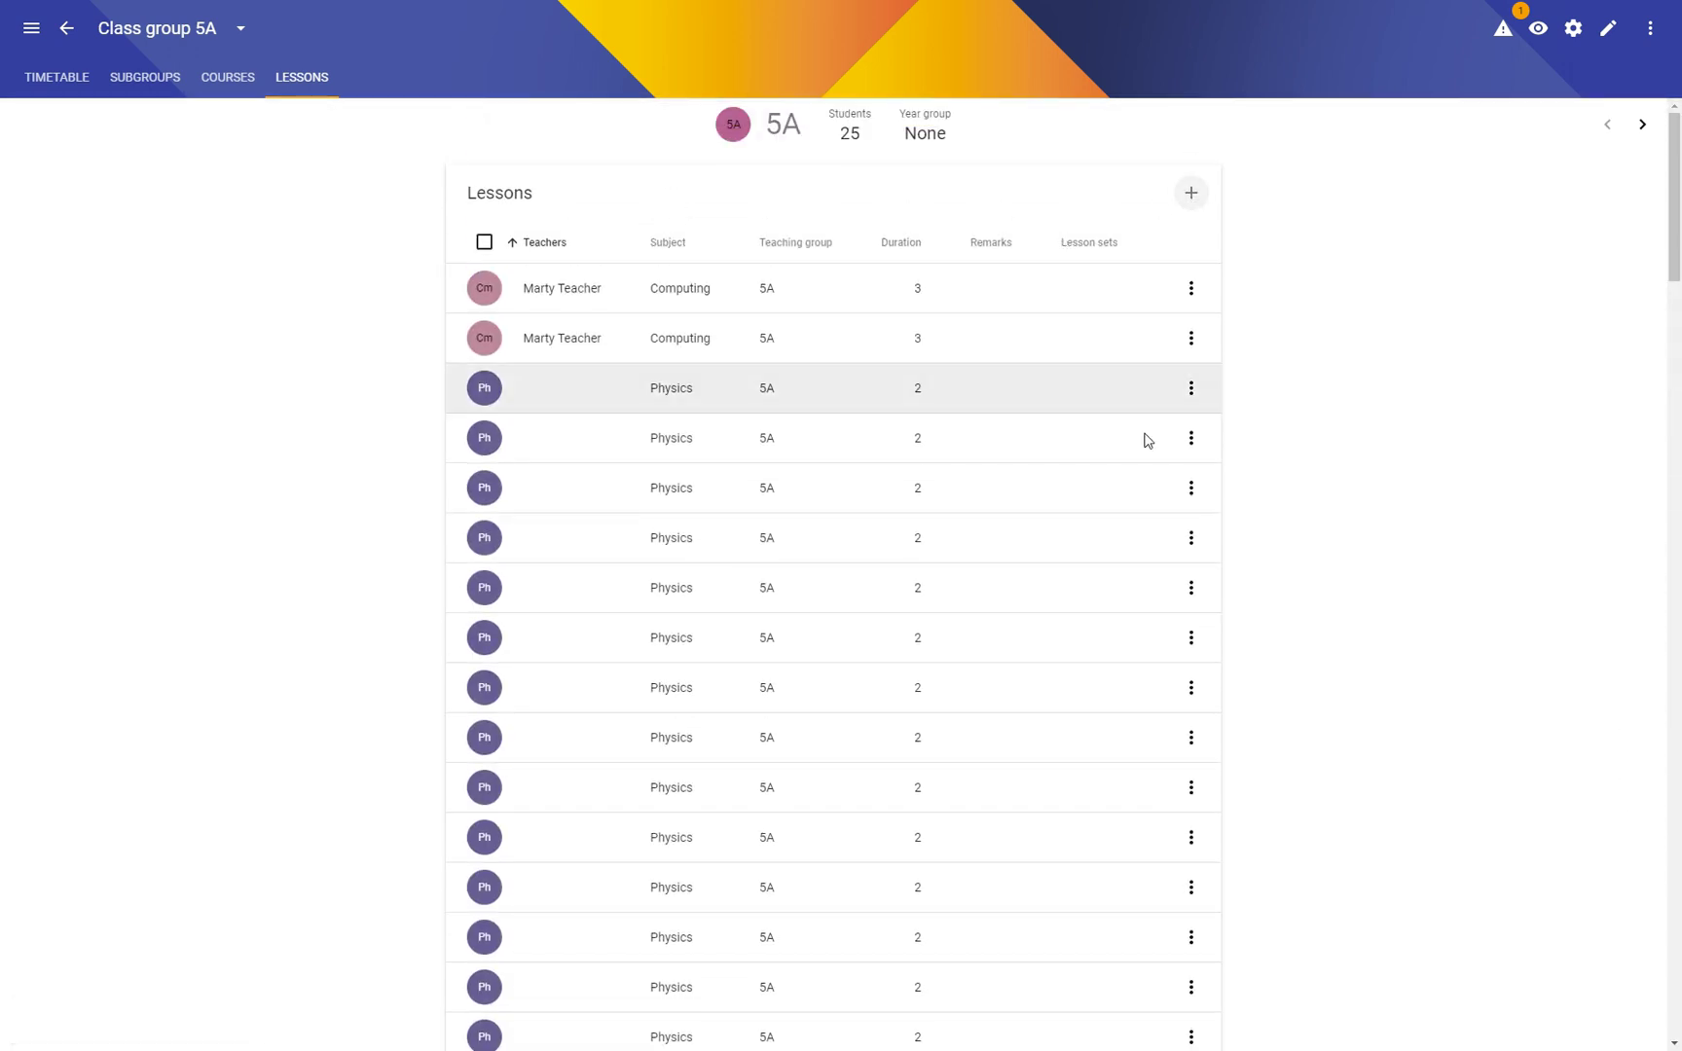
Step: Add an English Literature lesson for 5A with 44 instances per cycle
click(1191, 192)
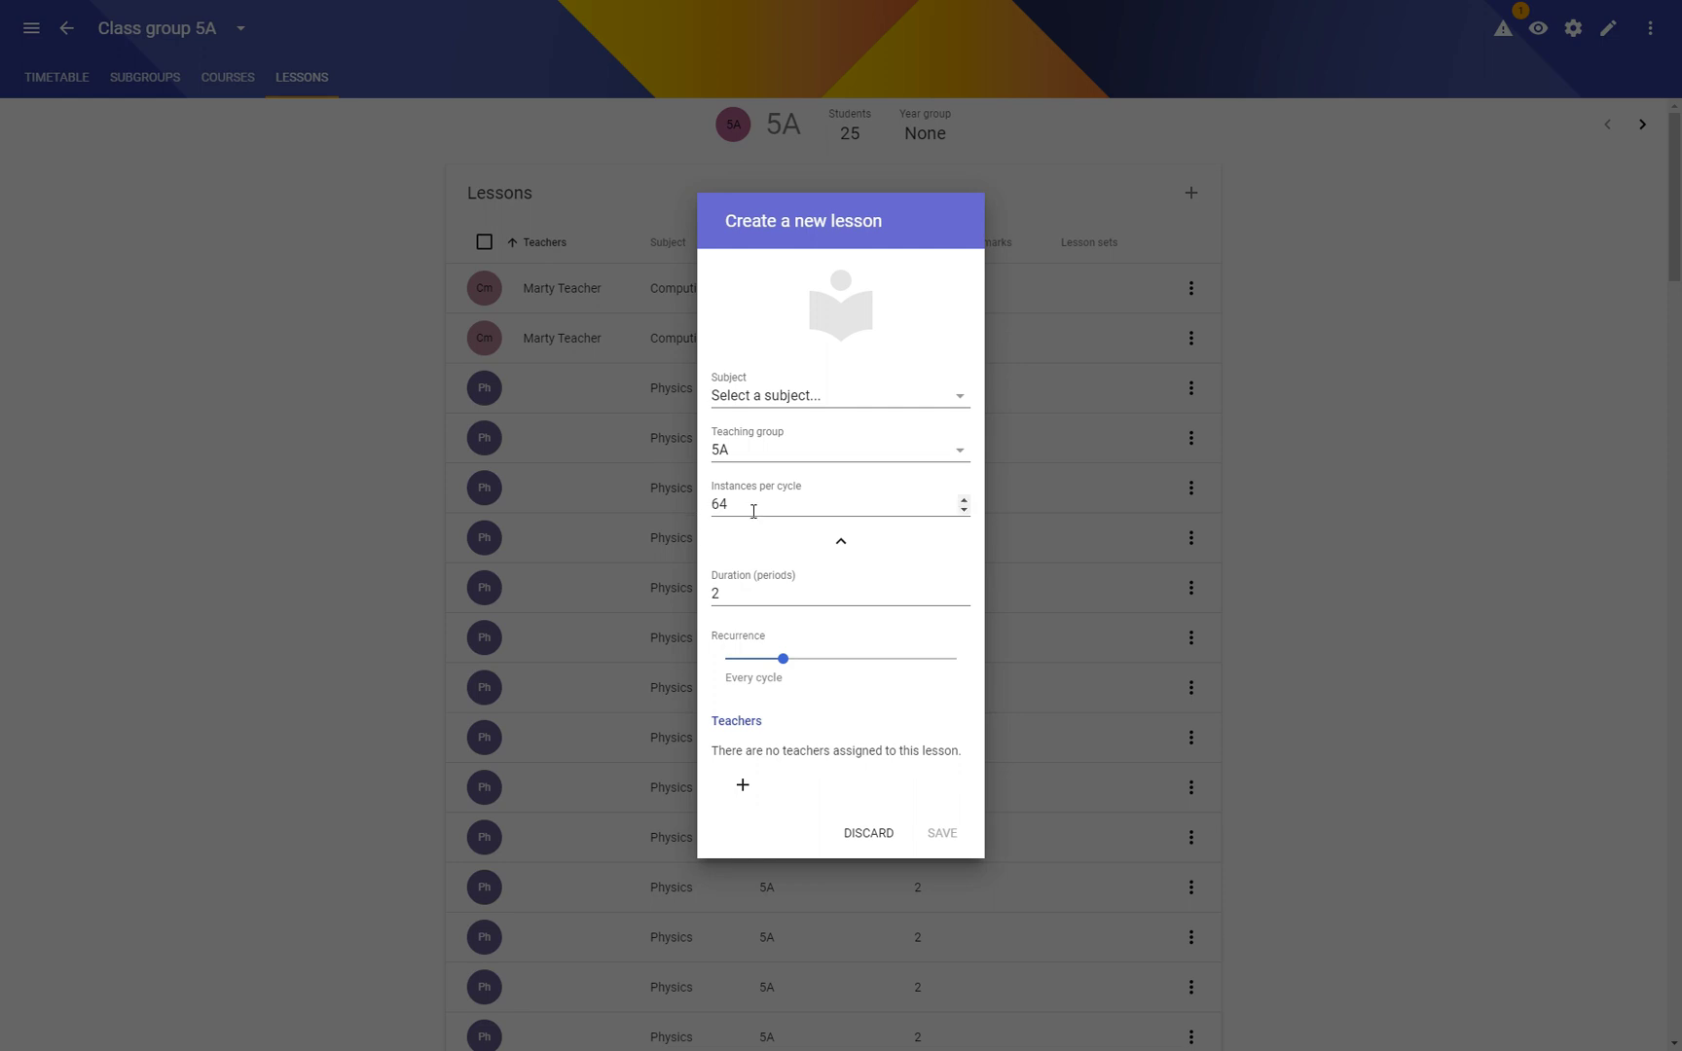
double_click(742, 501)
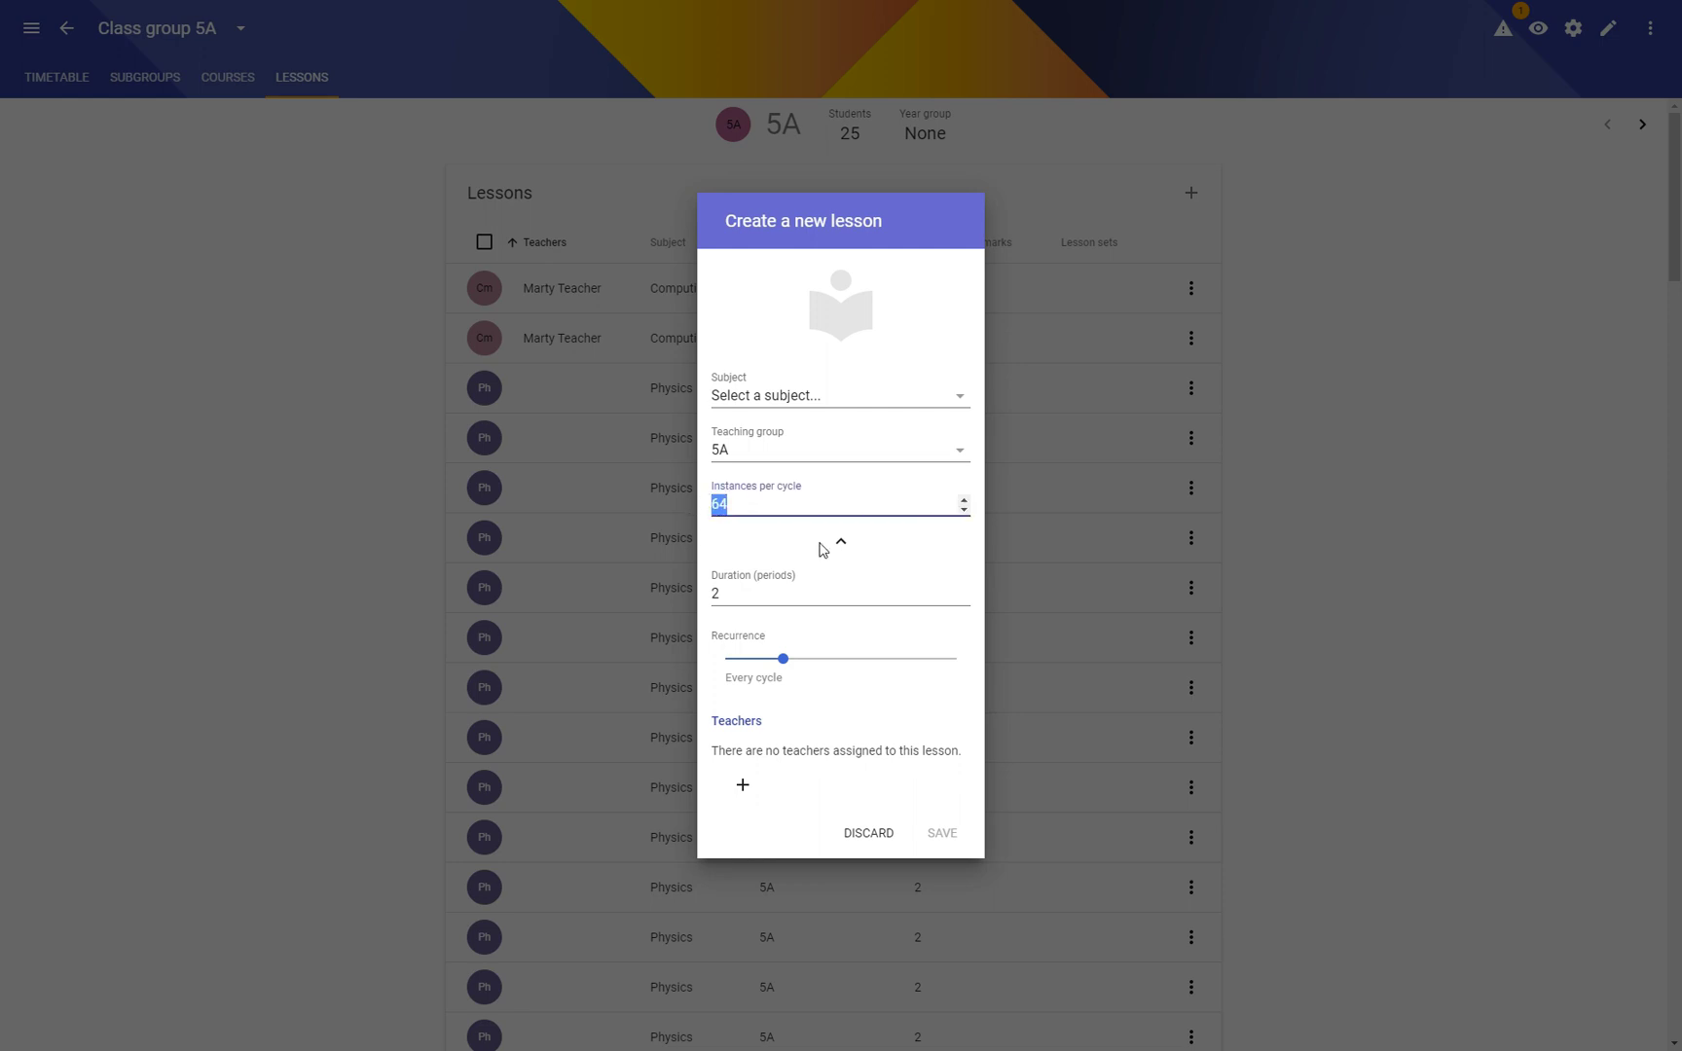
text(44)
click(808, 394)
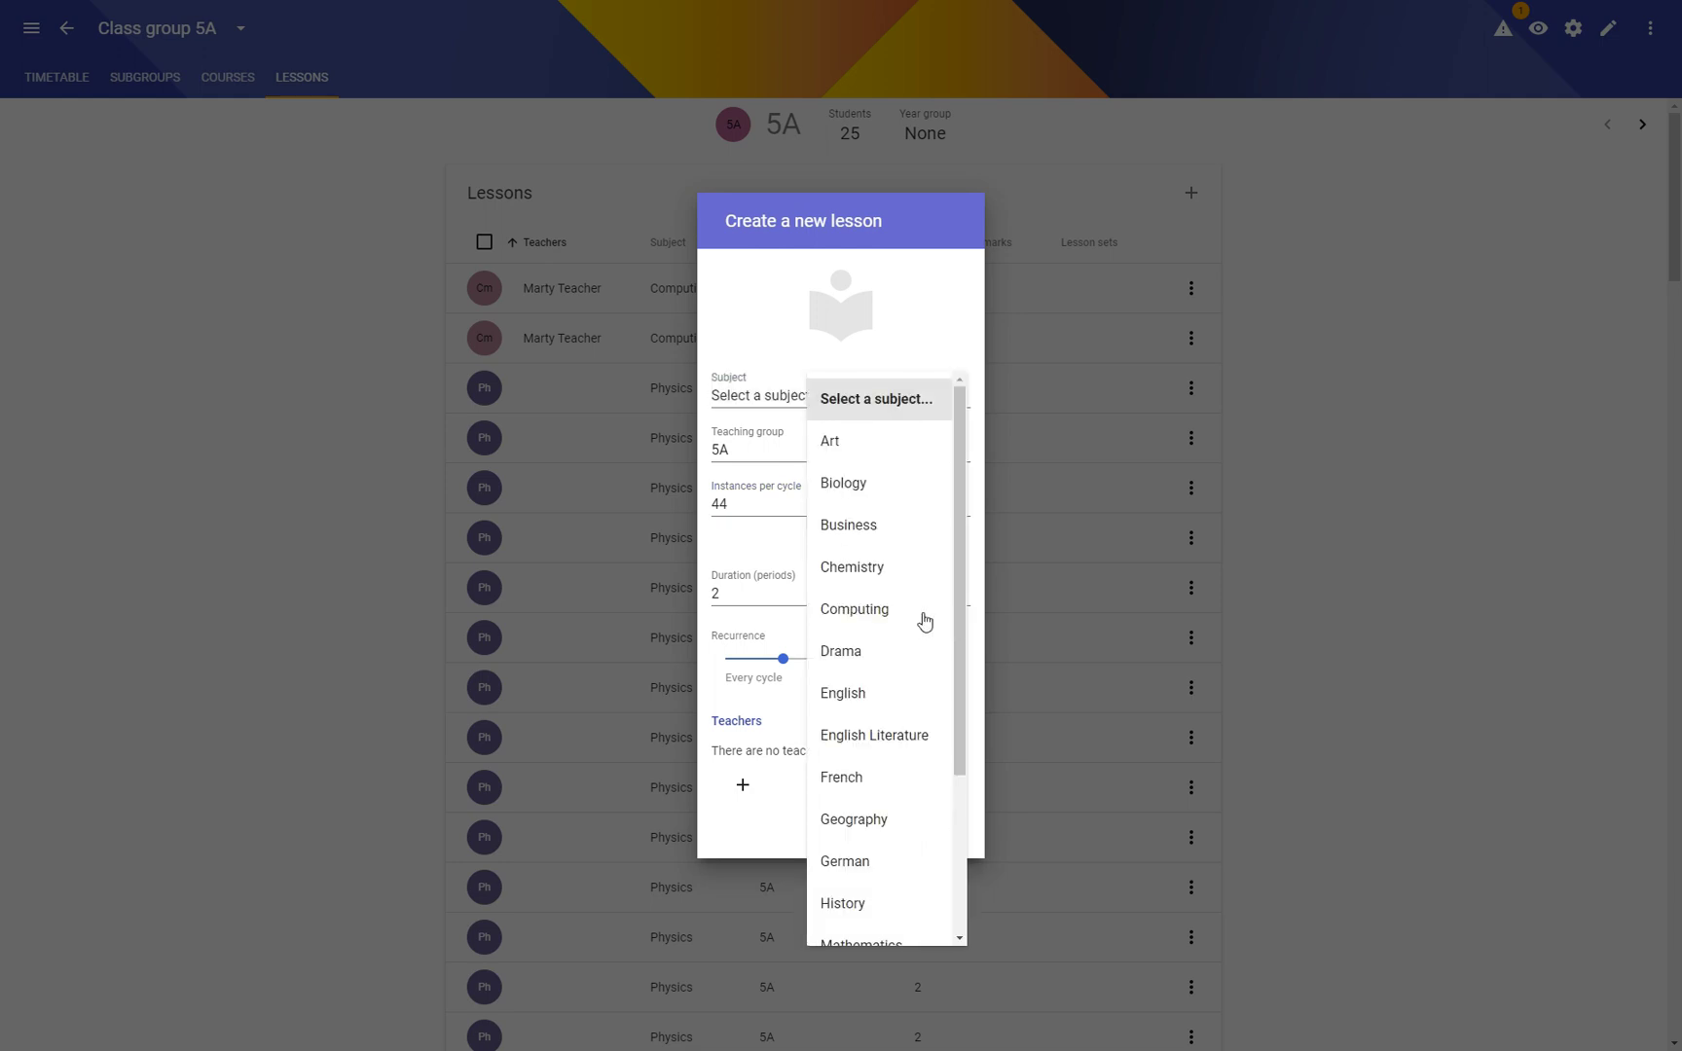
scroll(895, 643, down, 3)
click(864, 490)
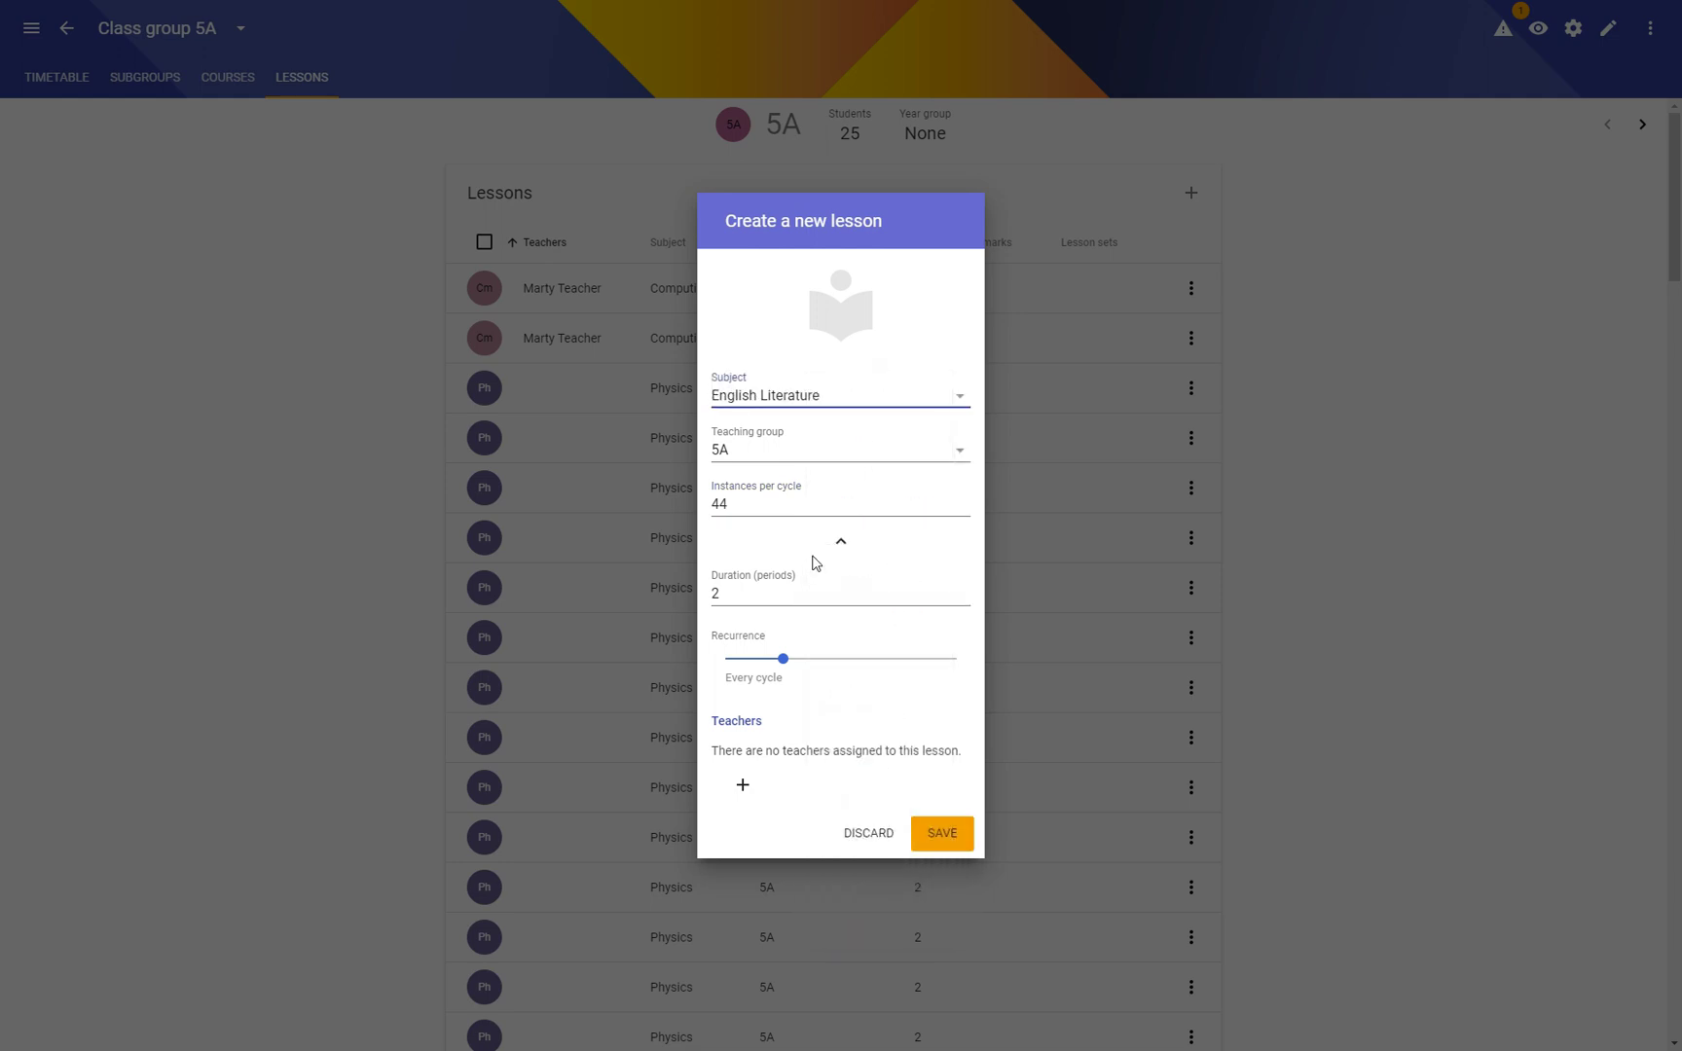
click(951, 837)
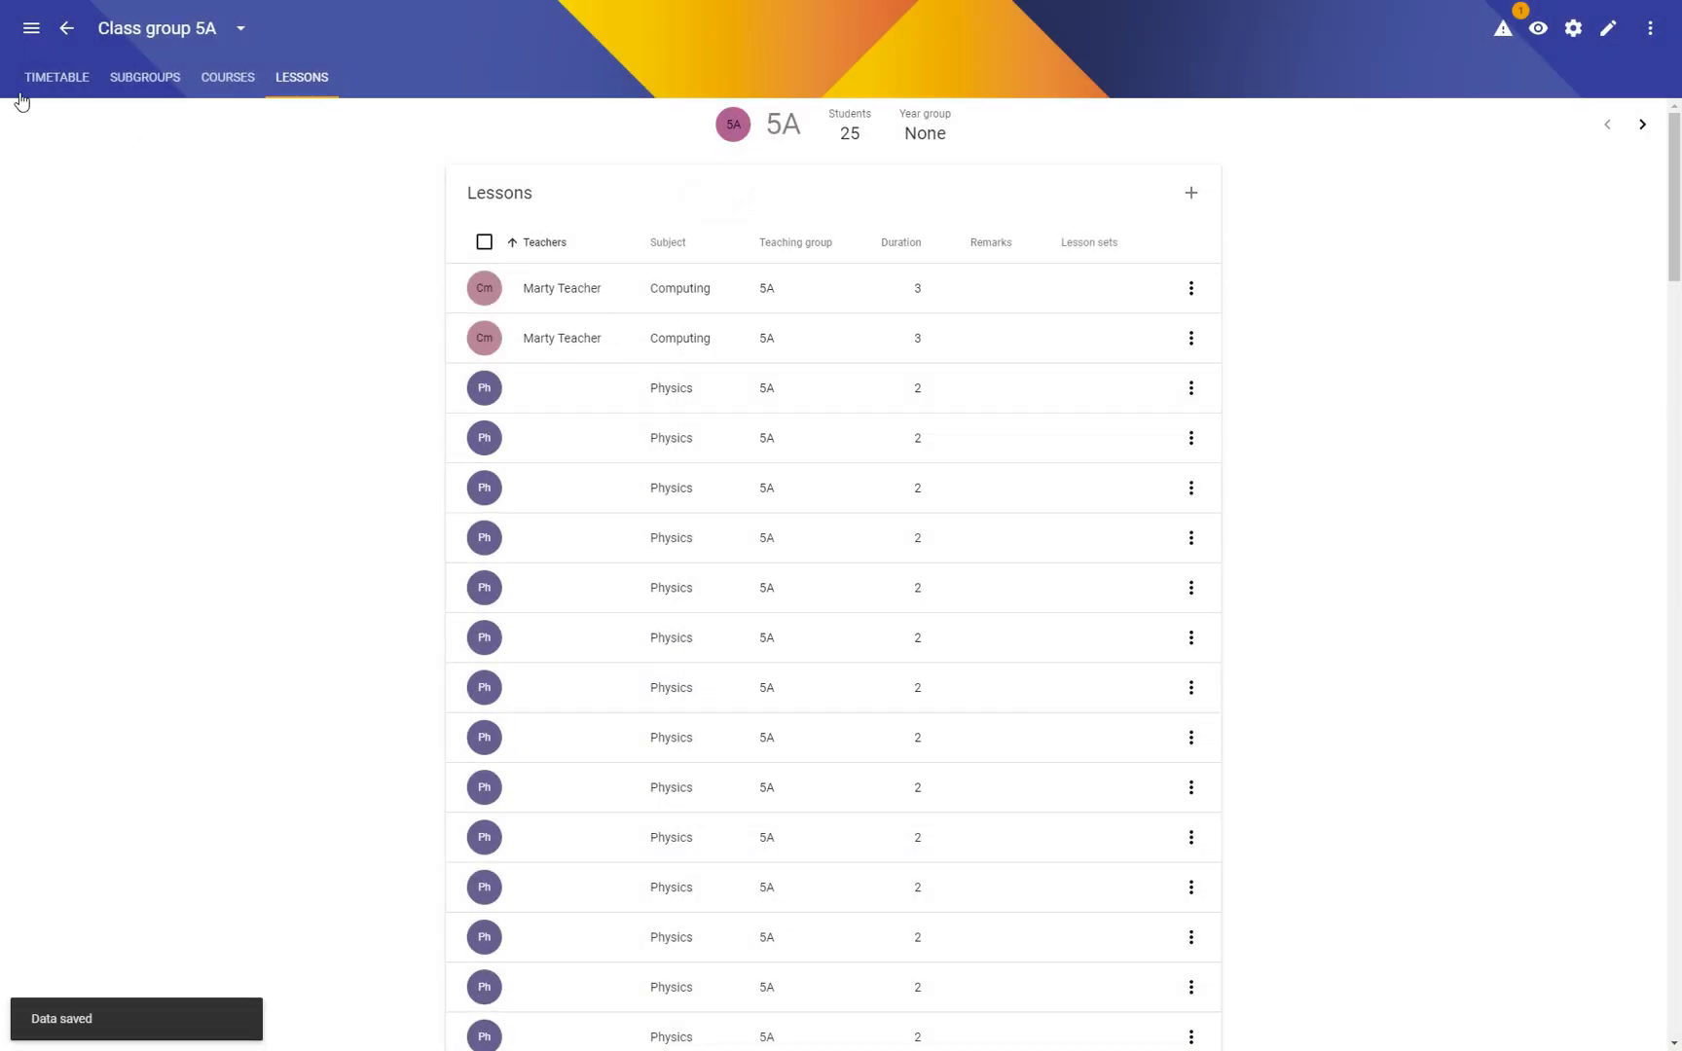
drag(1666, 180, 1629, 137)
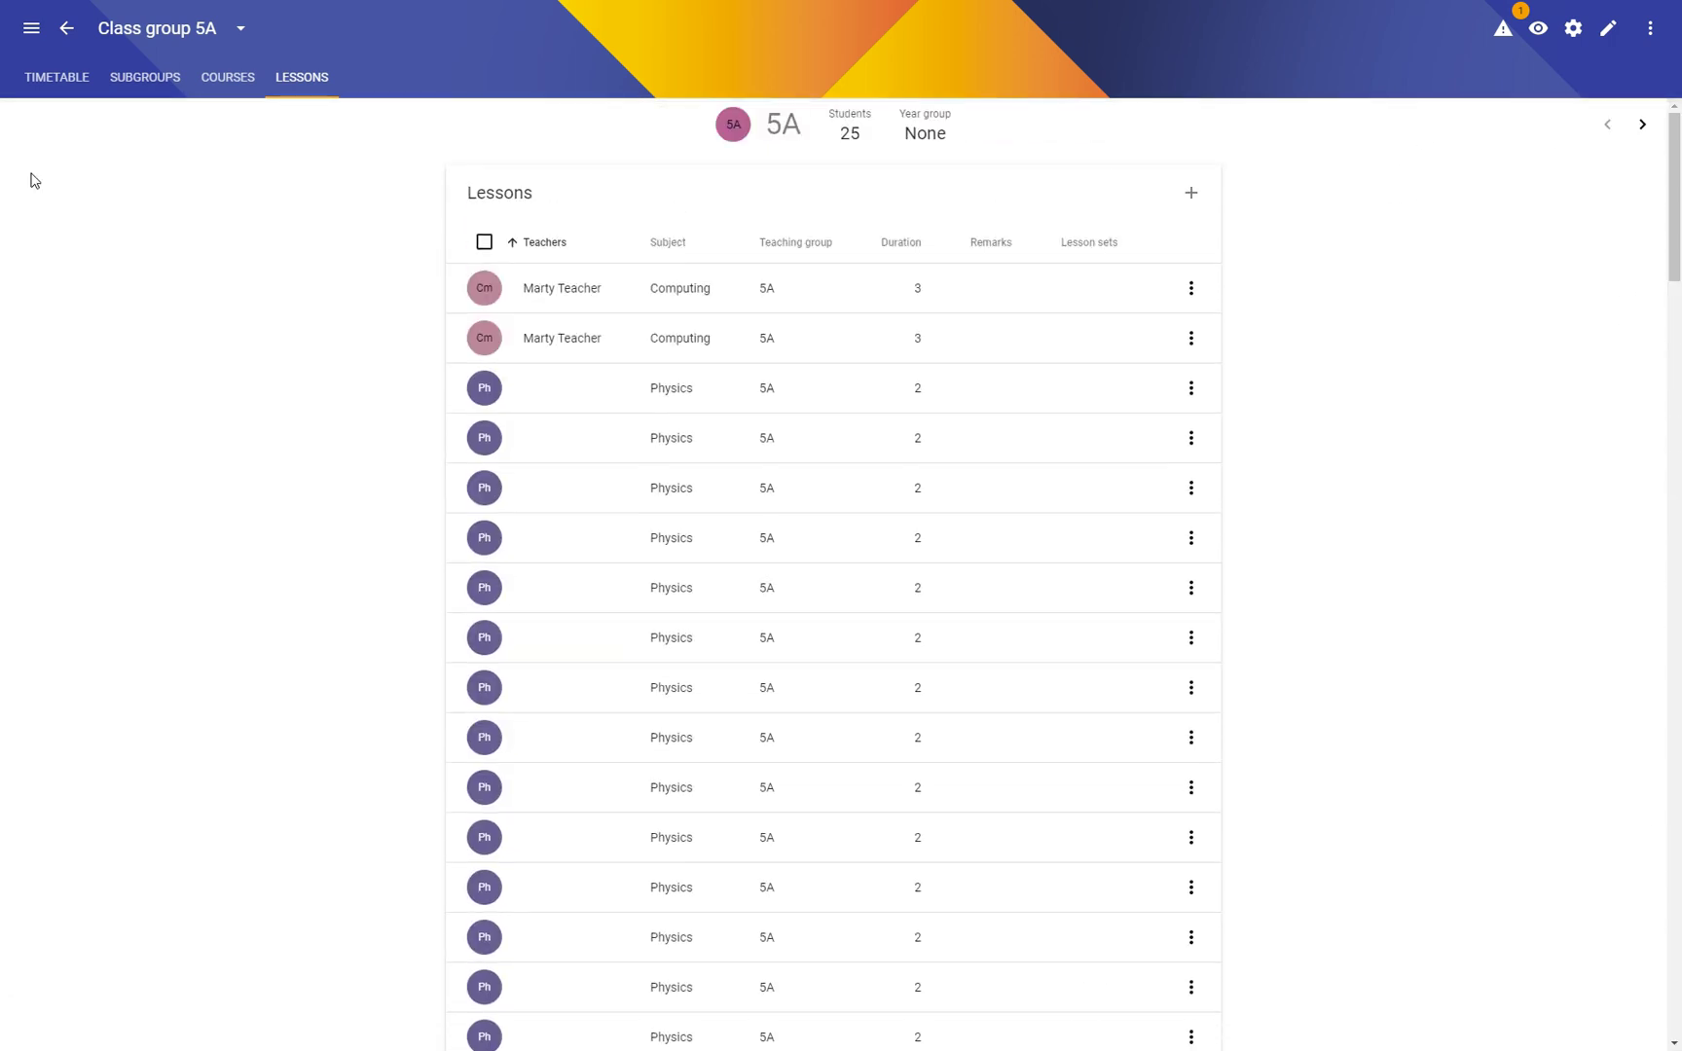
Step: Reopen class group 5A and open its inherited configuration set jjj in the optimisation settings
click(67, 41)
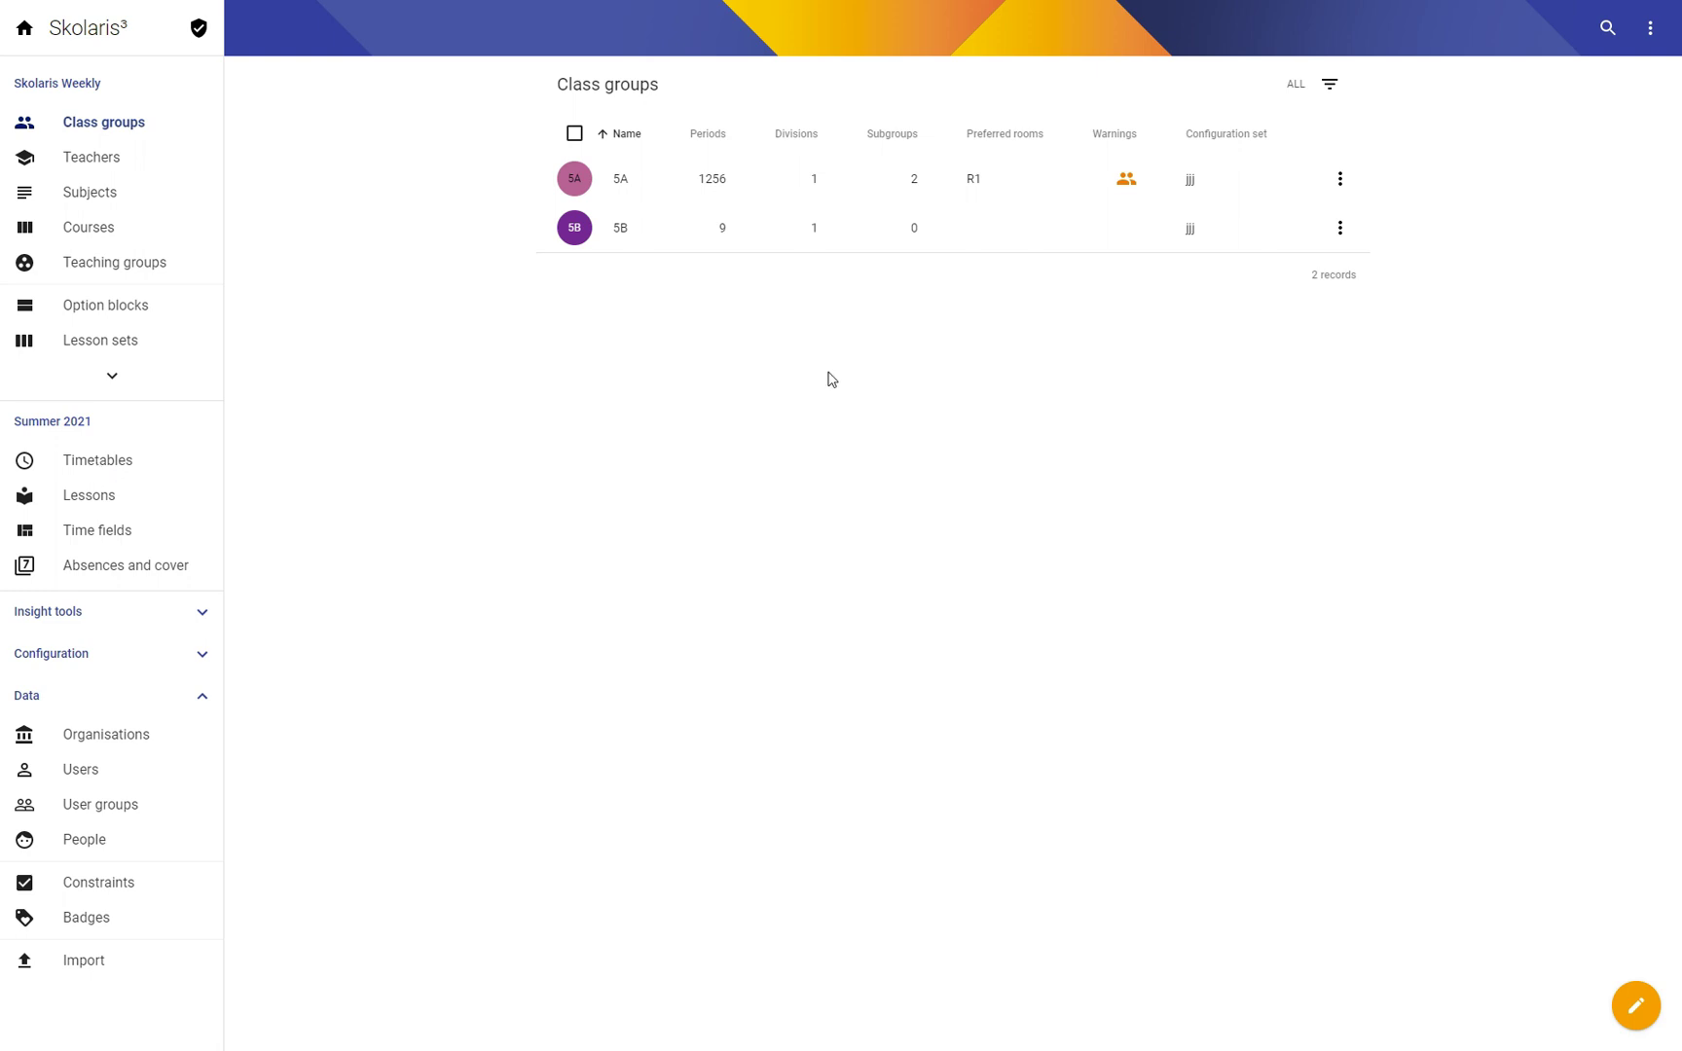
click(627, 184)
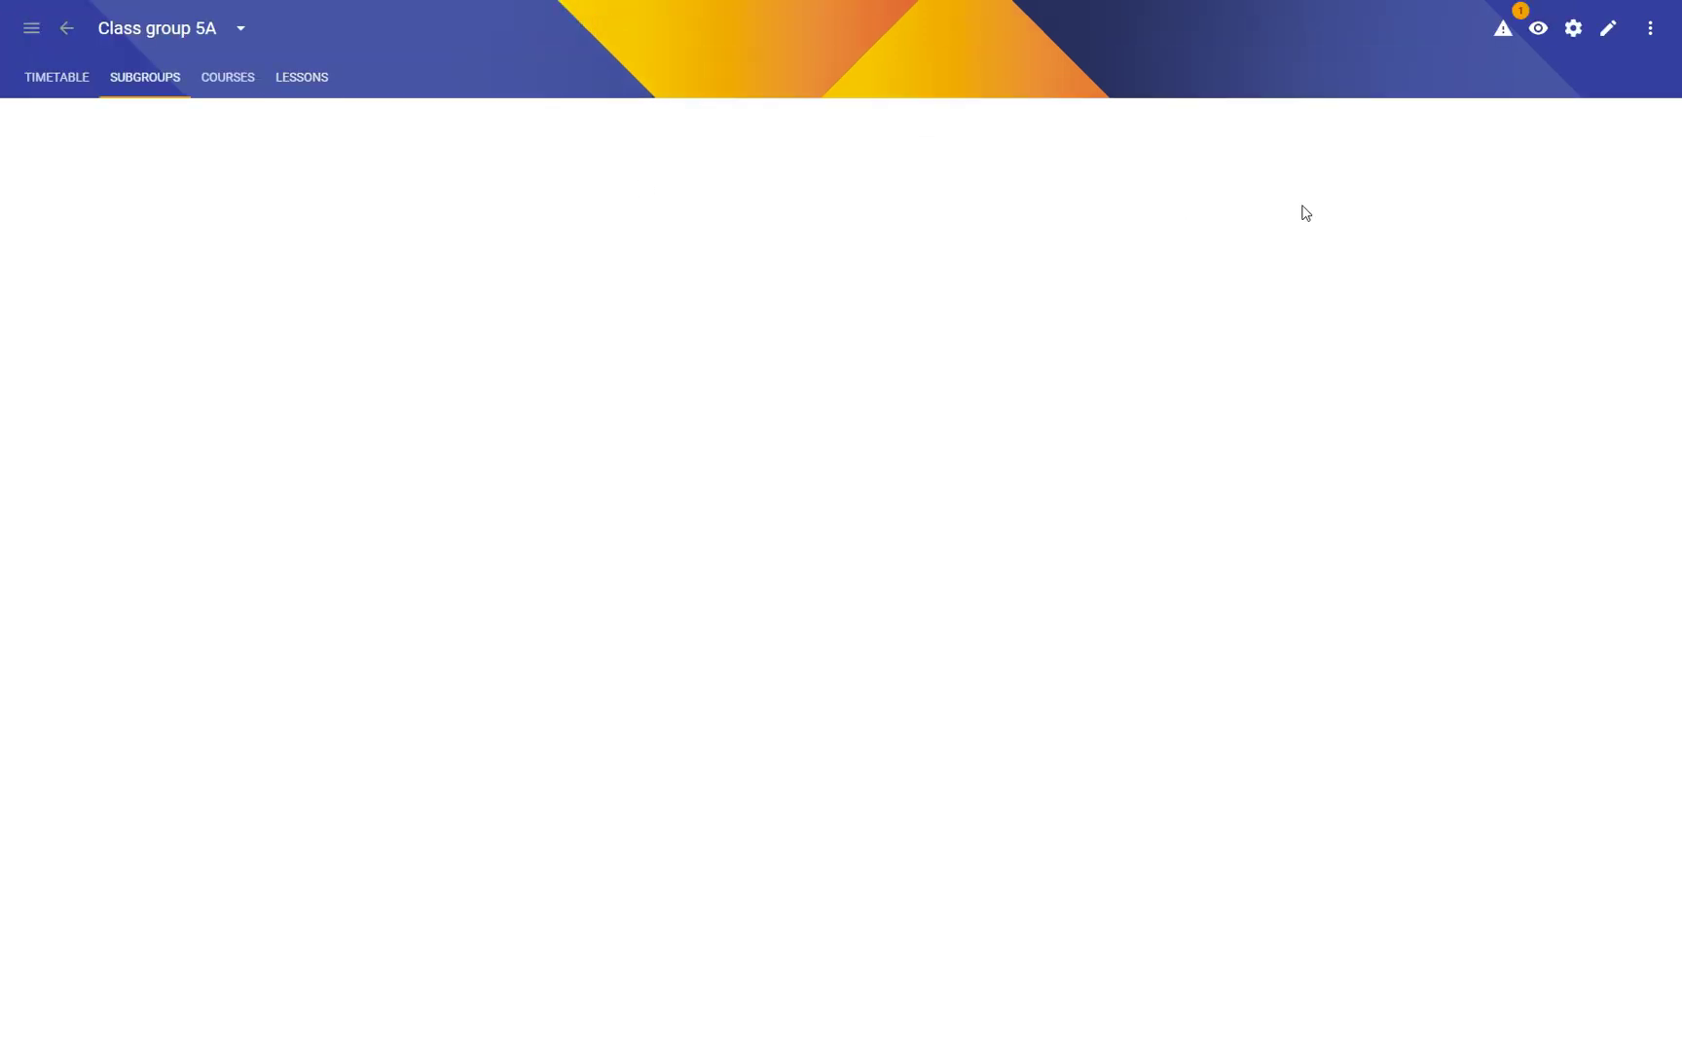
click(1574, 29)
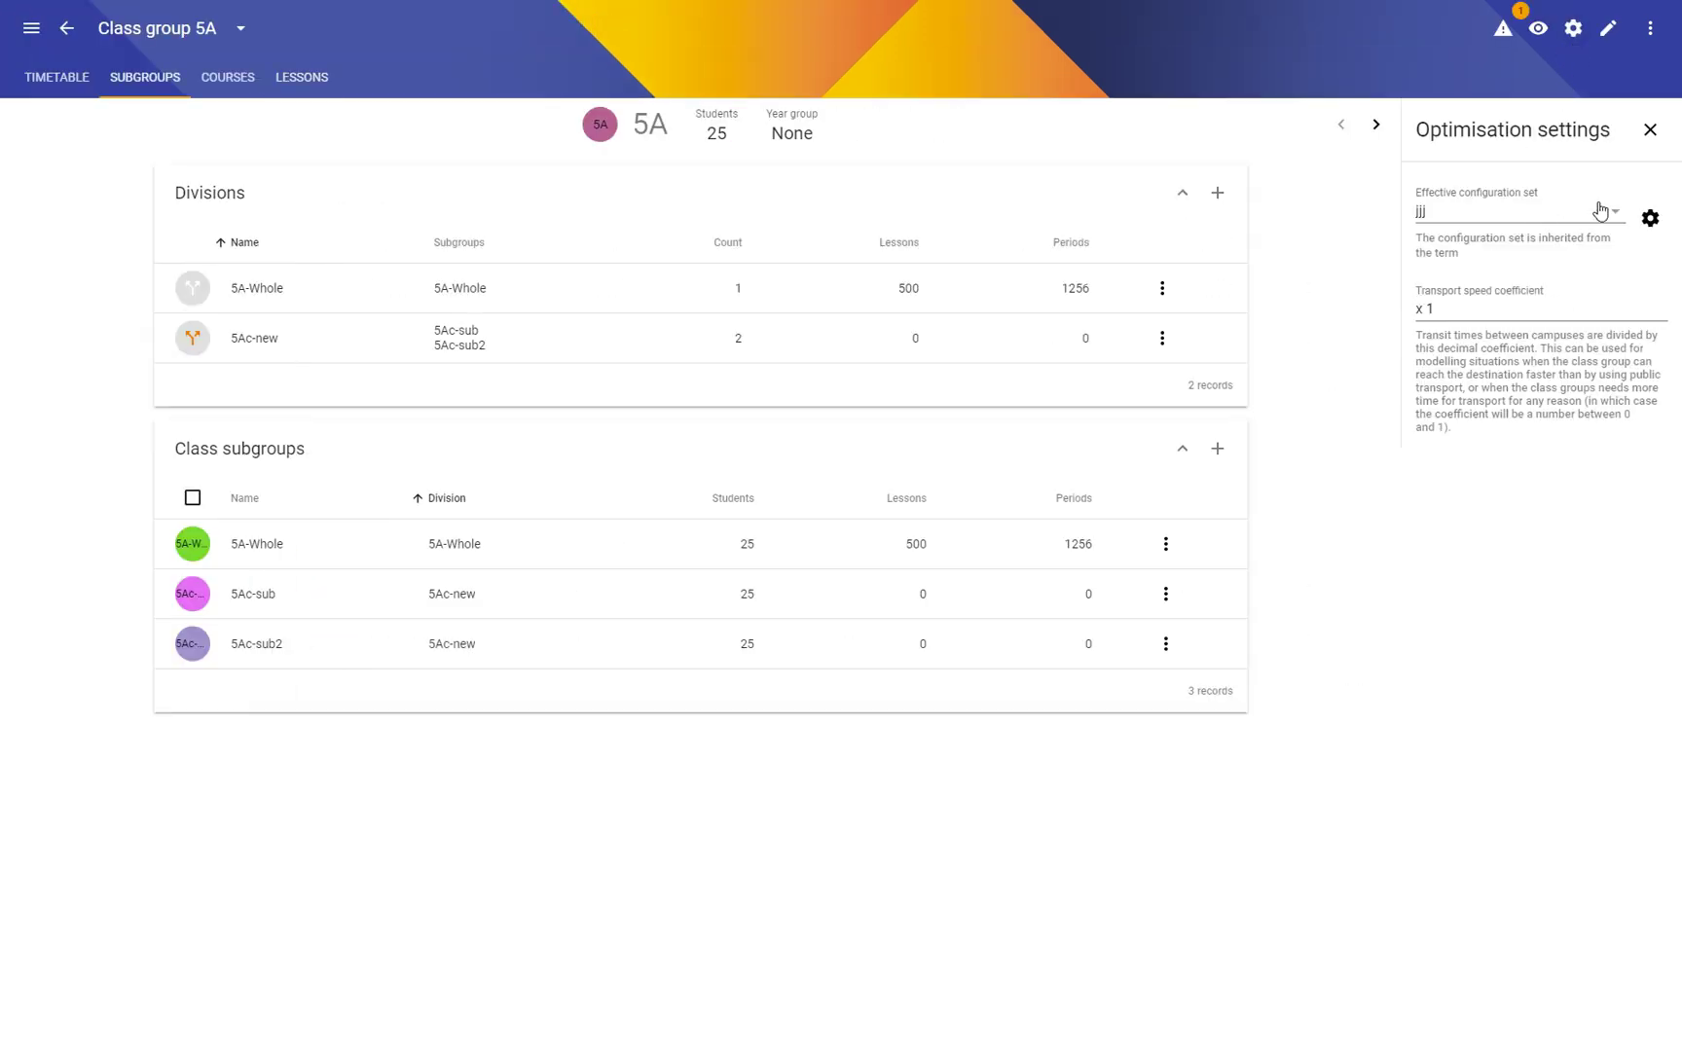
click(1650, 218)
Step: Rename the configuration set to 'Huge timetable', raise maximum periods per day to 50, and save
click(1405, 134)
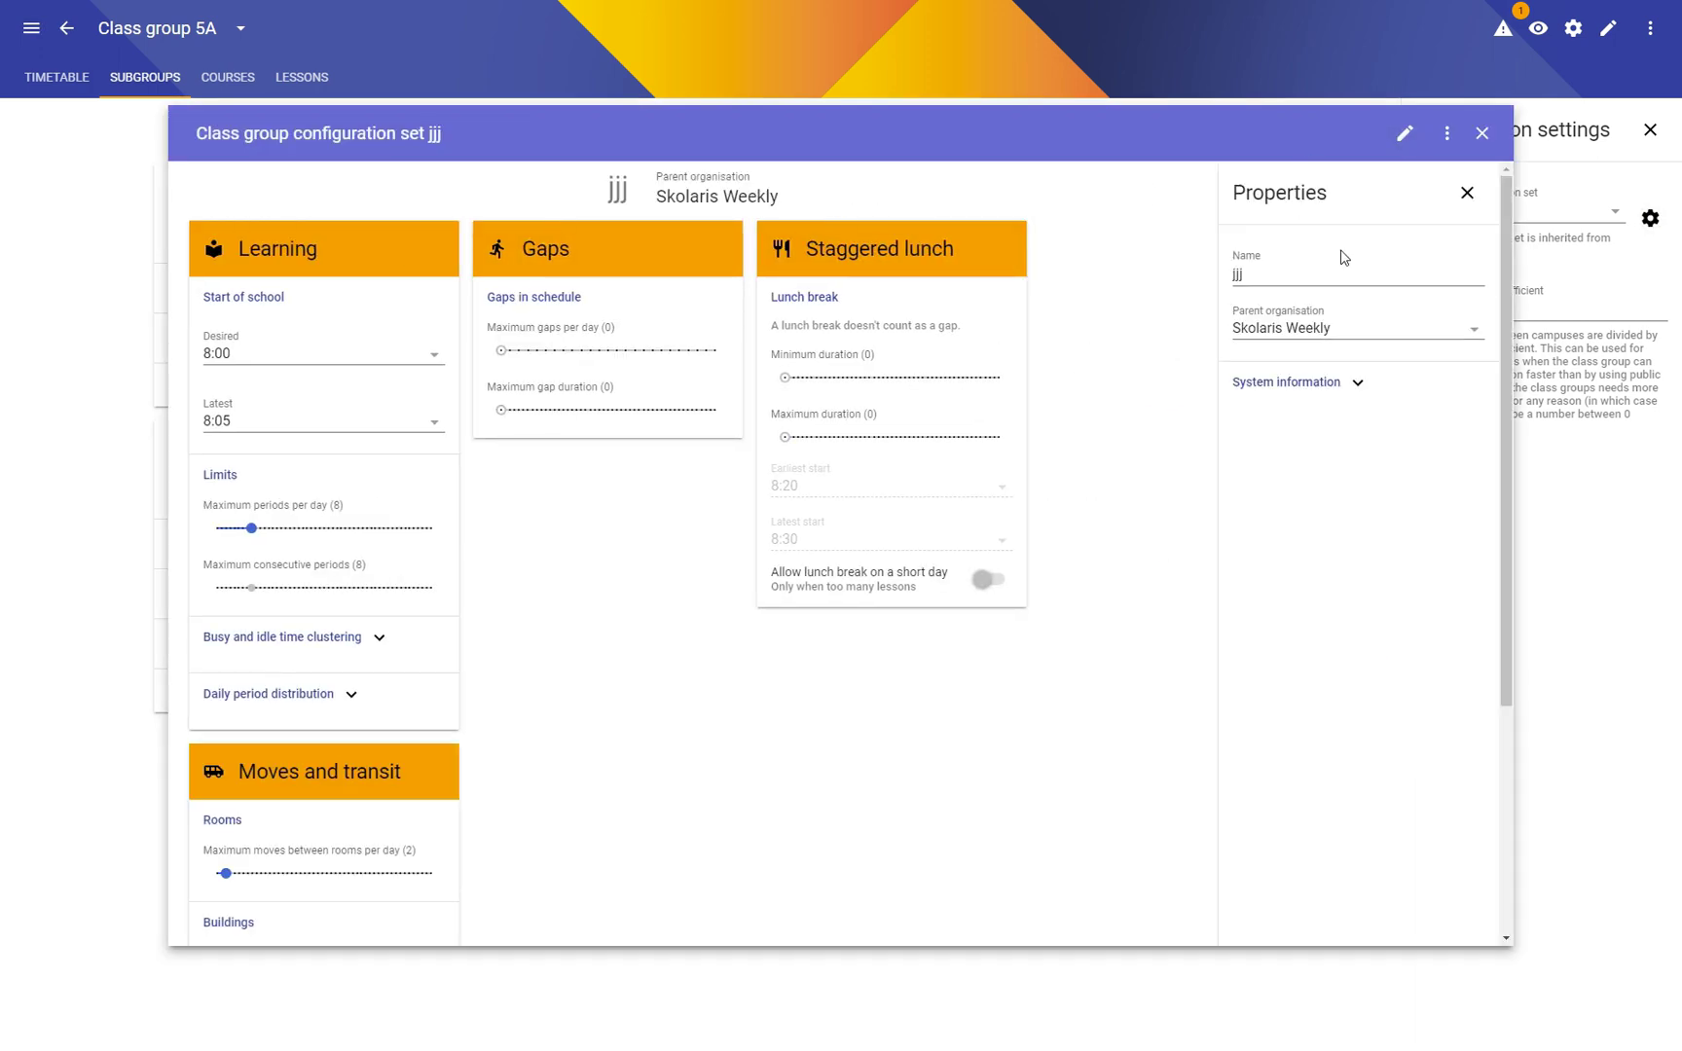
text(Huge timetable)
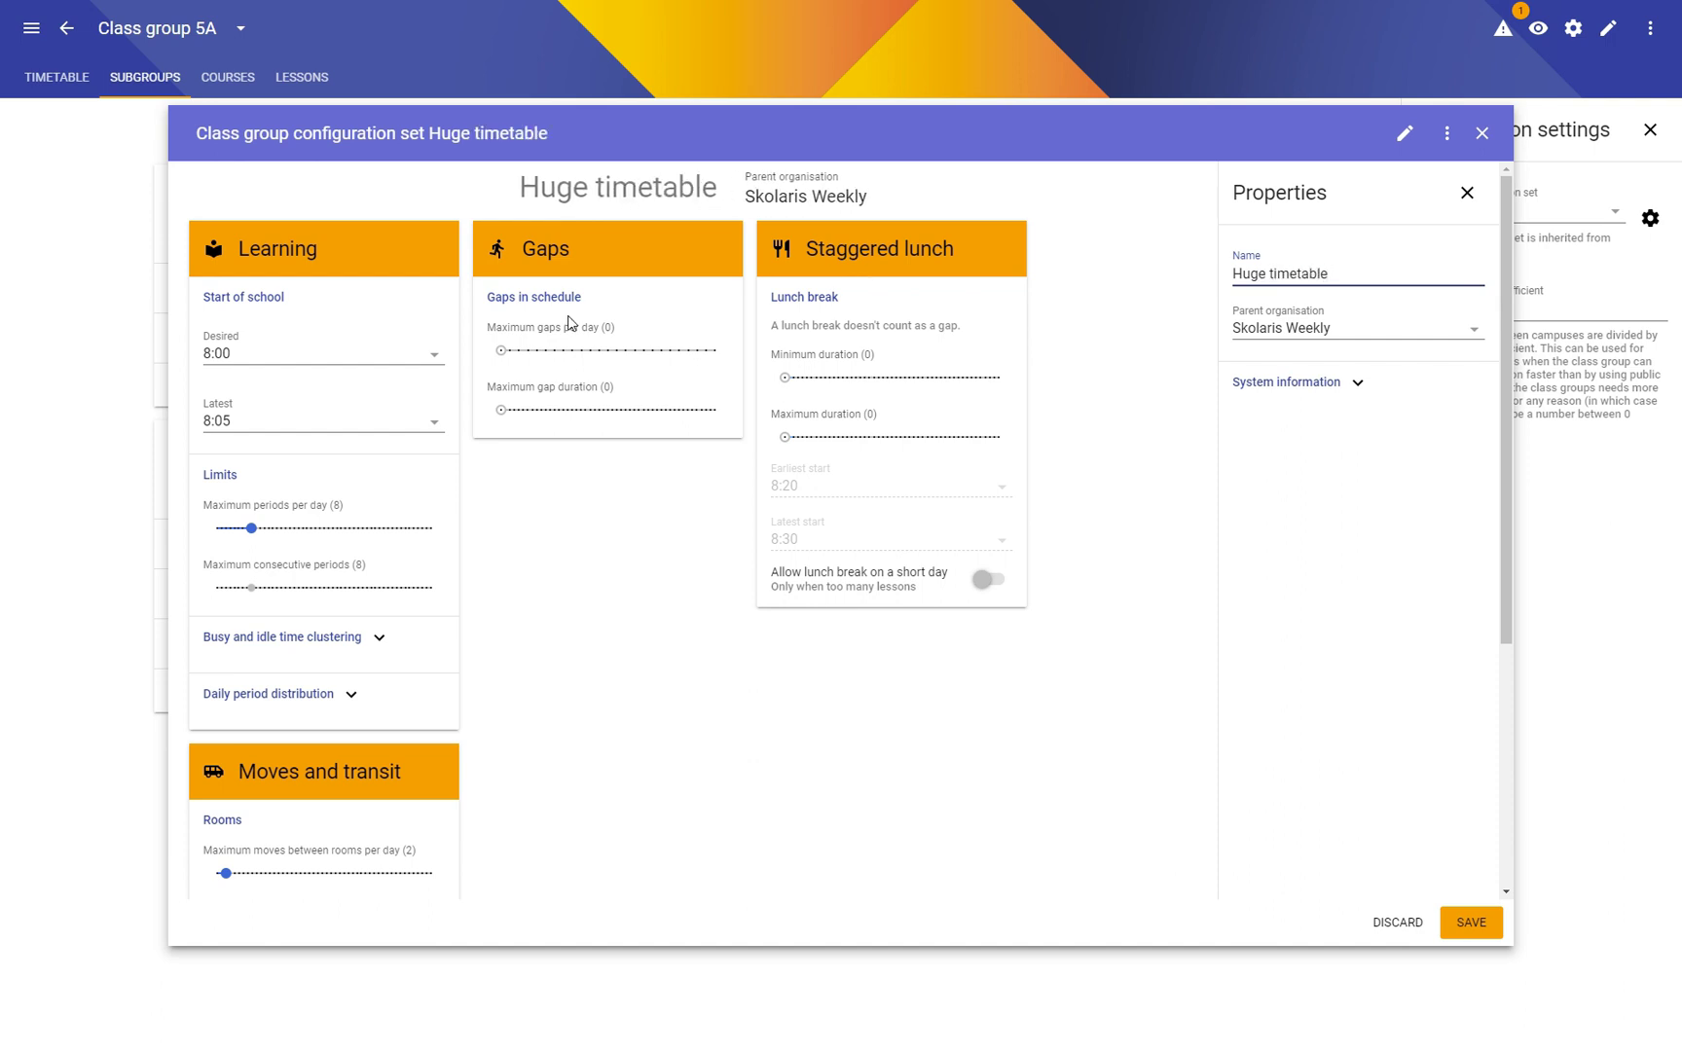
drag(252, 537, 518, 522)
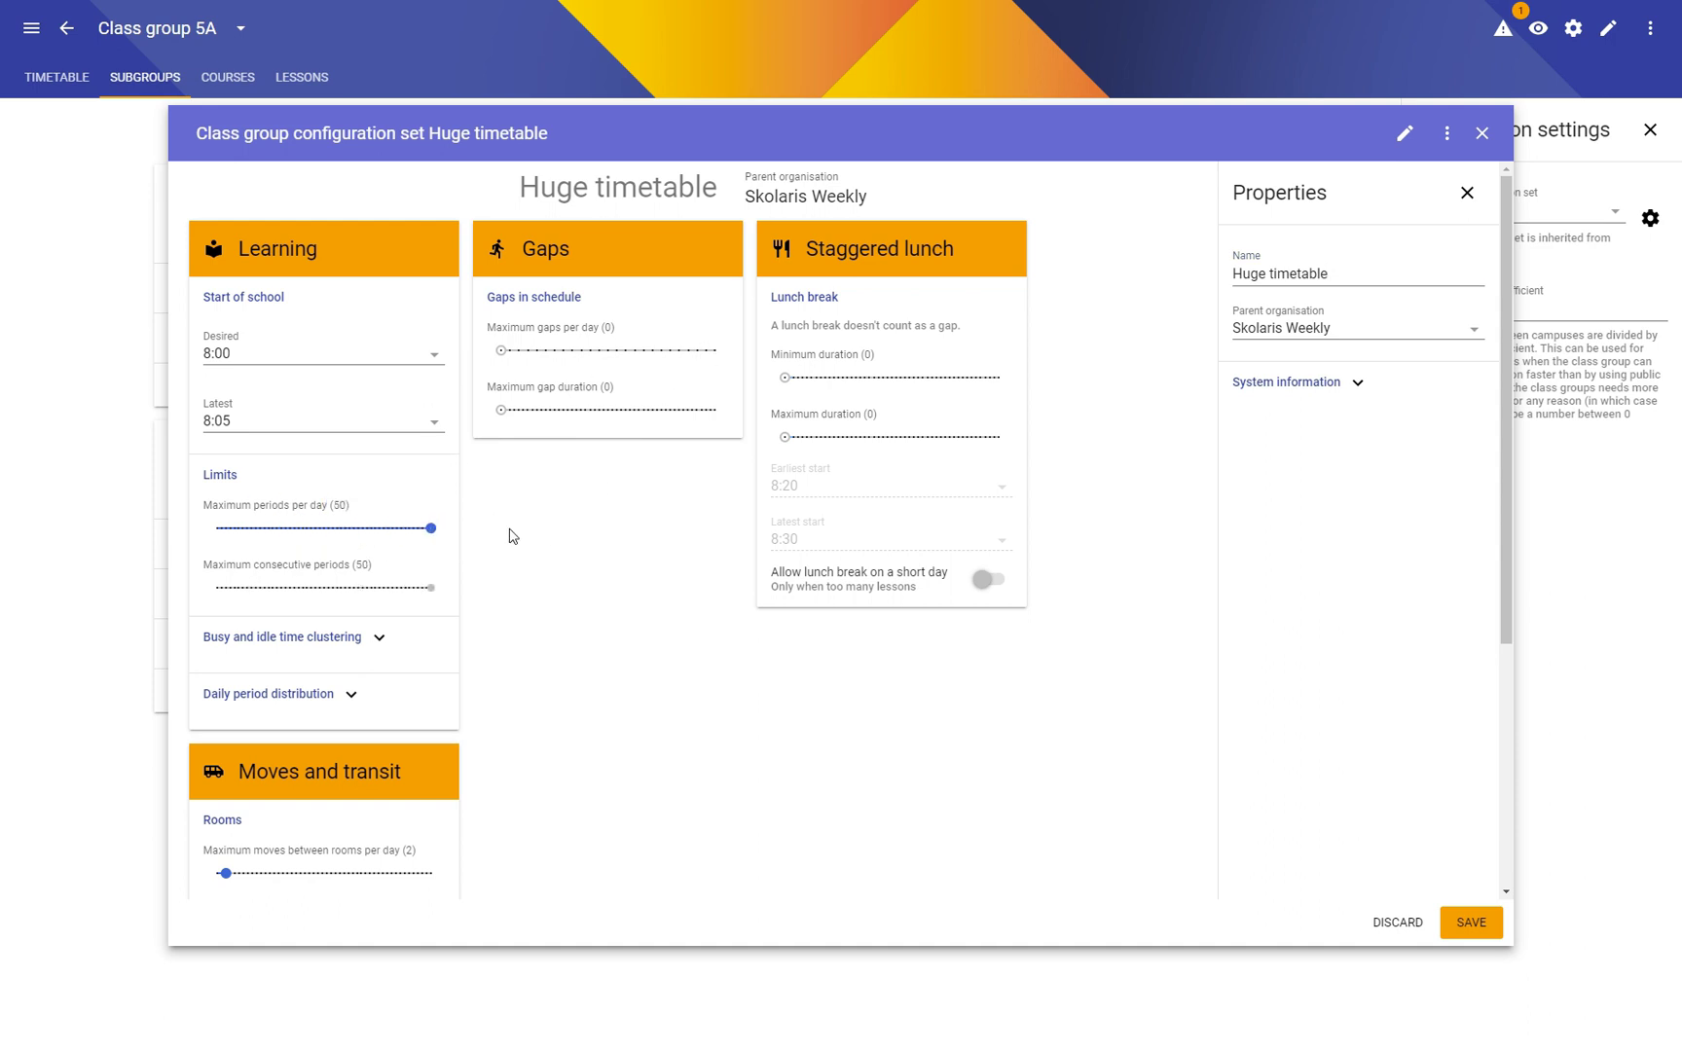
click(1471, 922)
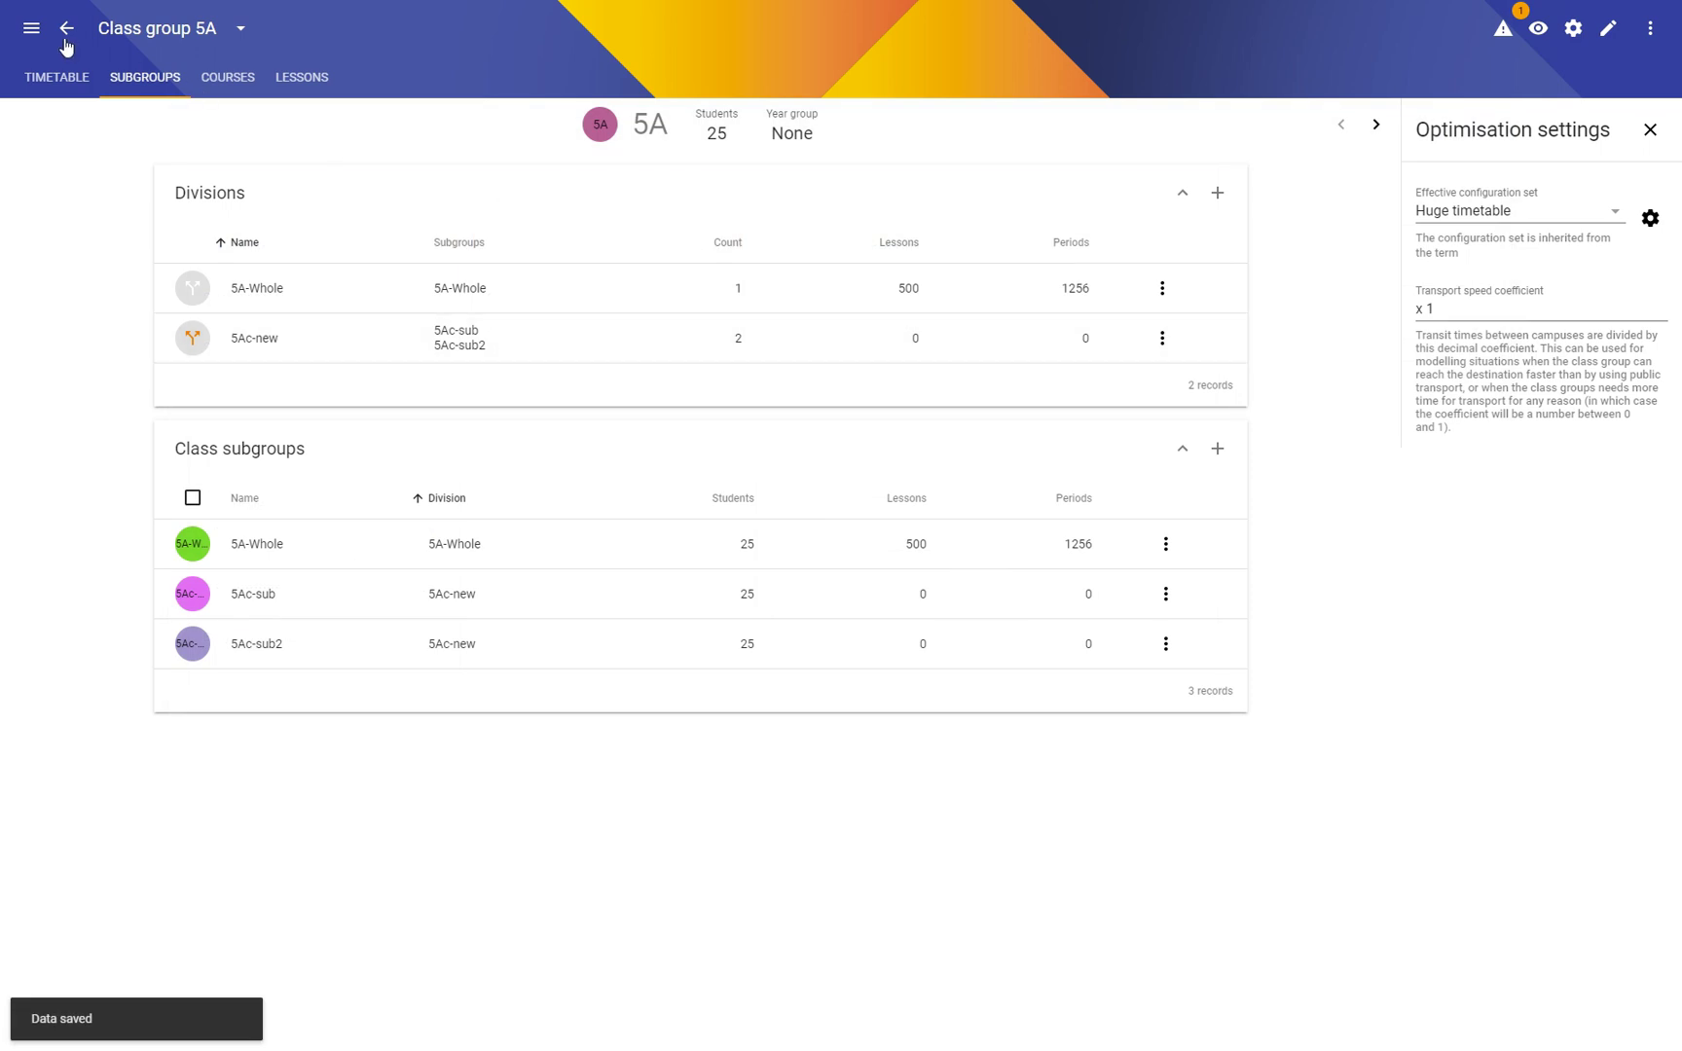
click(31, 27)
Step: Open Huge timetable test and run optimisation, stopping at about 95% health
click(98, 460)
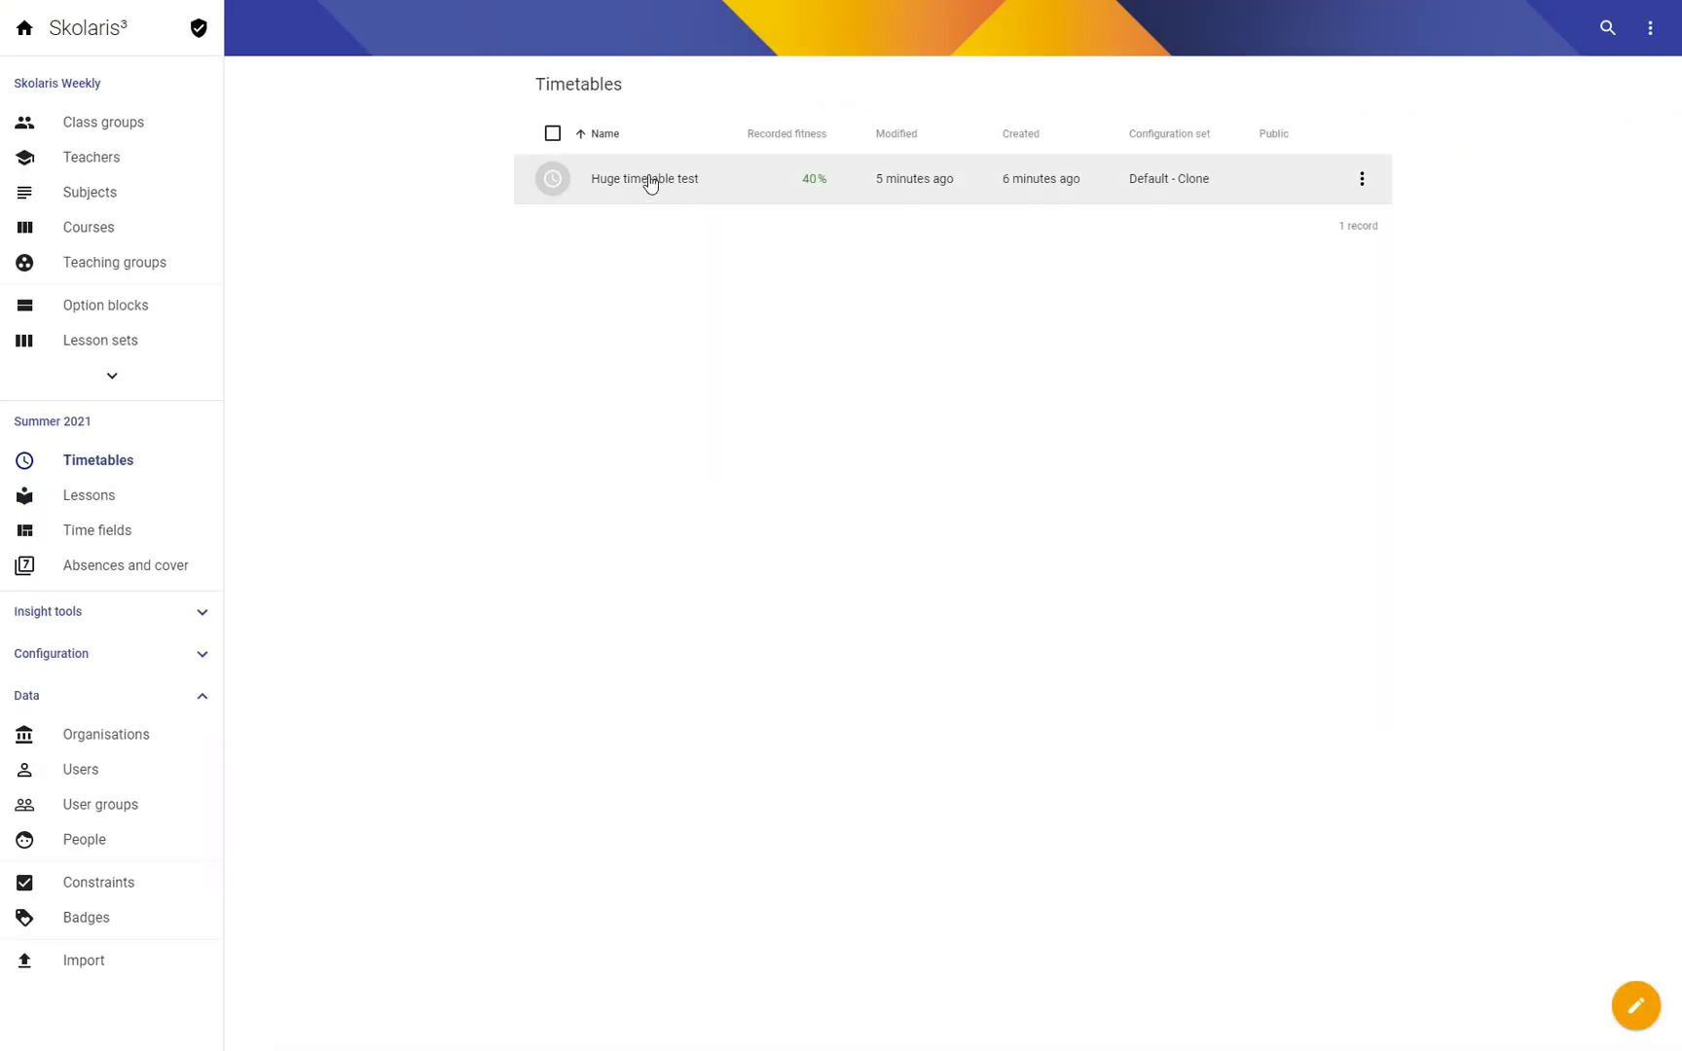
click(650, 184)
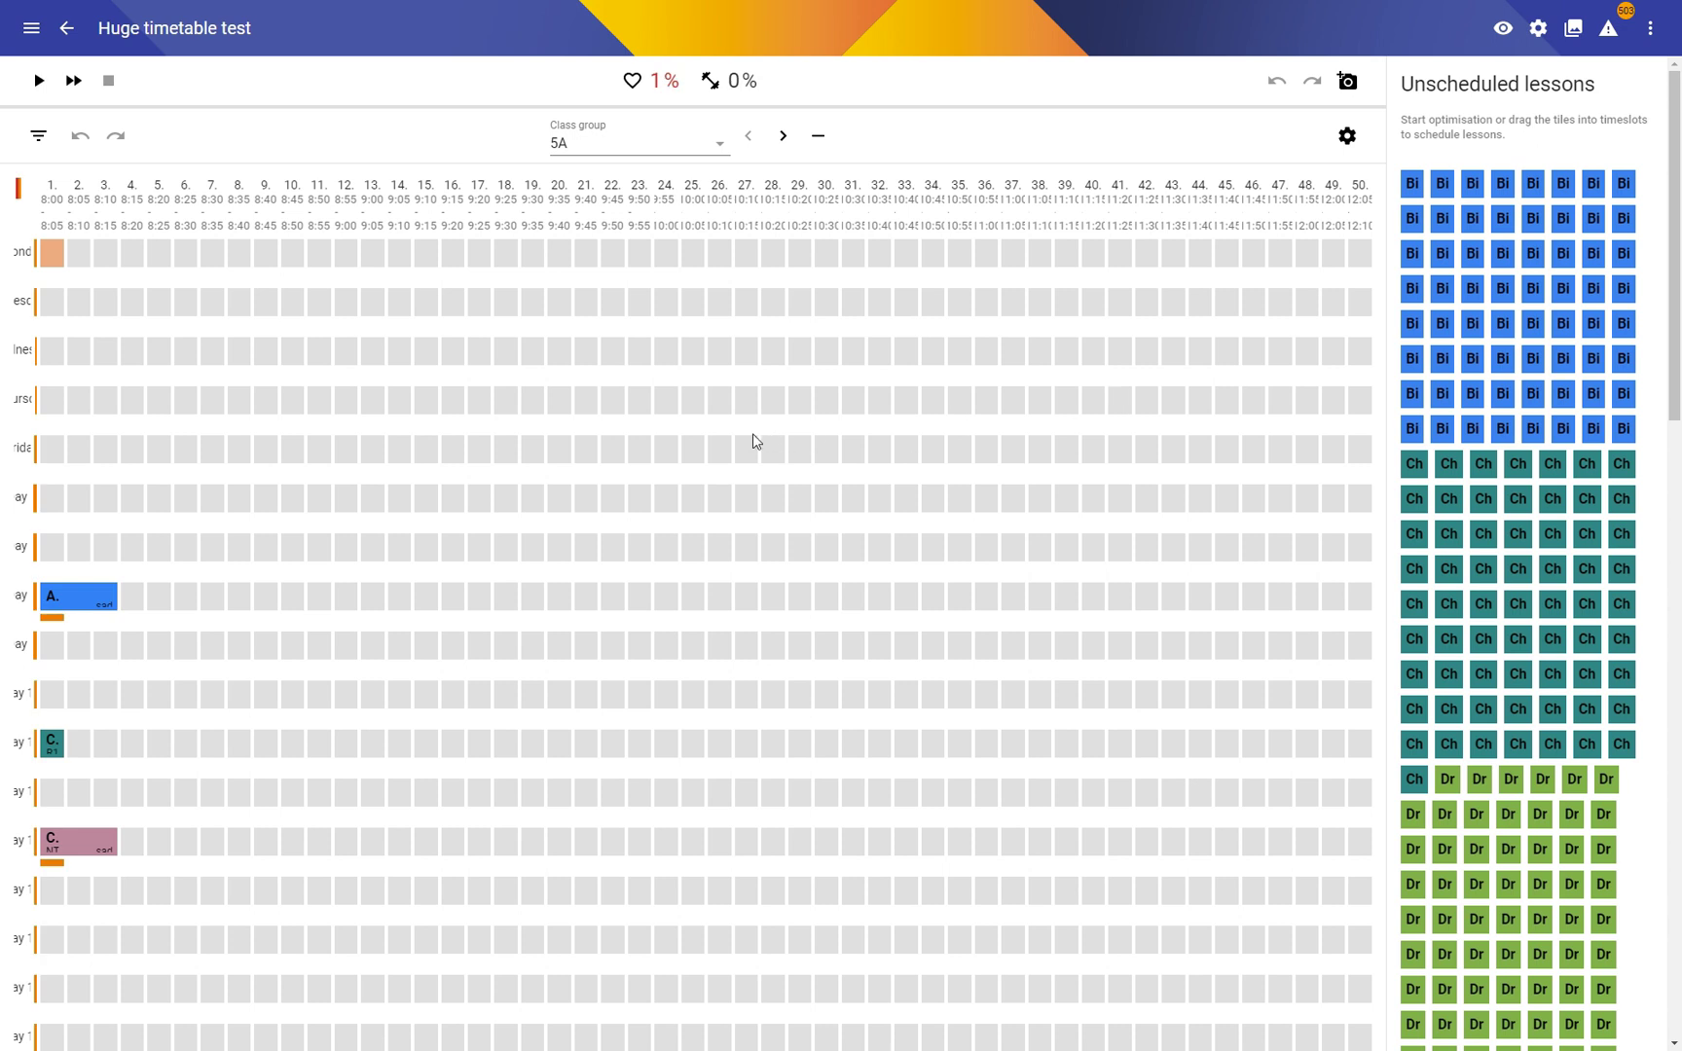
click(36, 83)
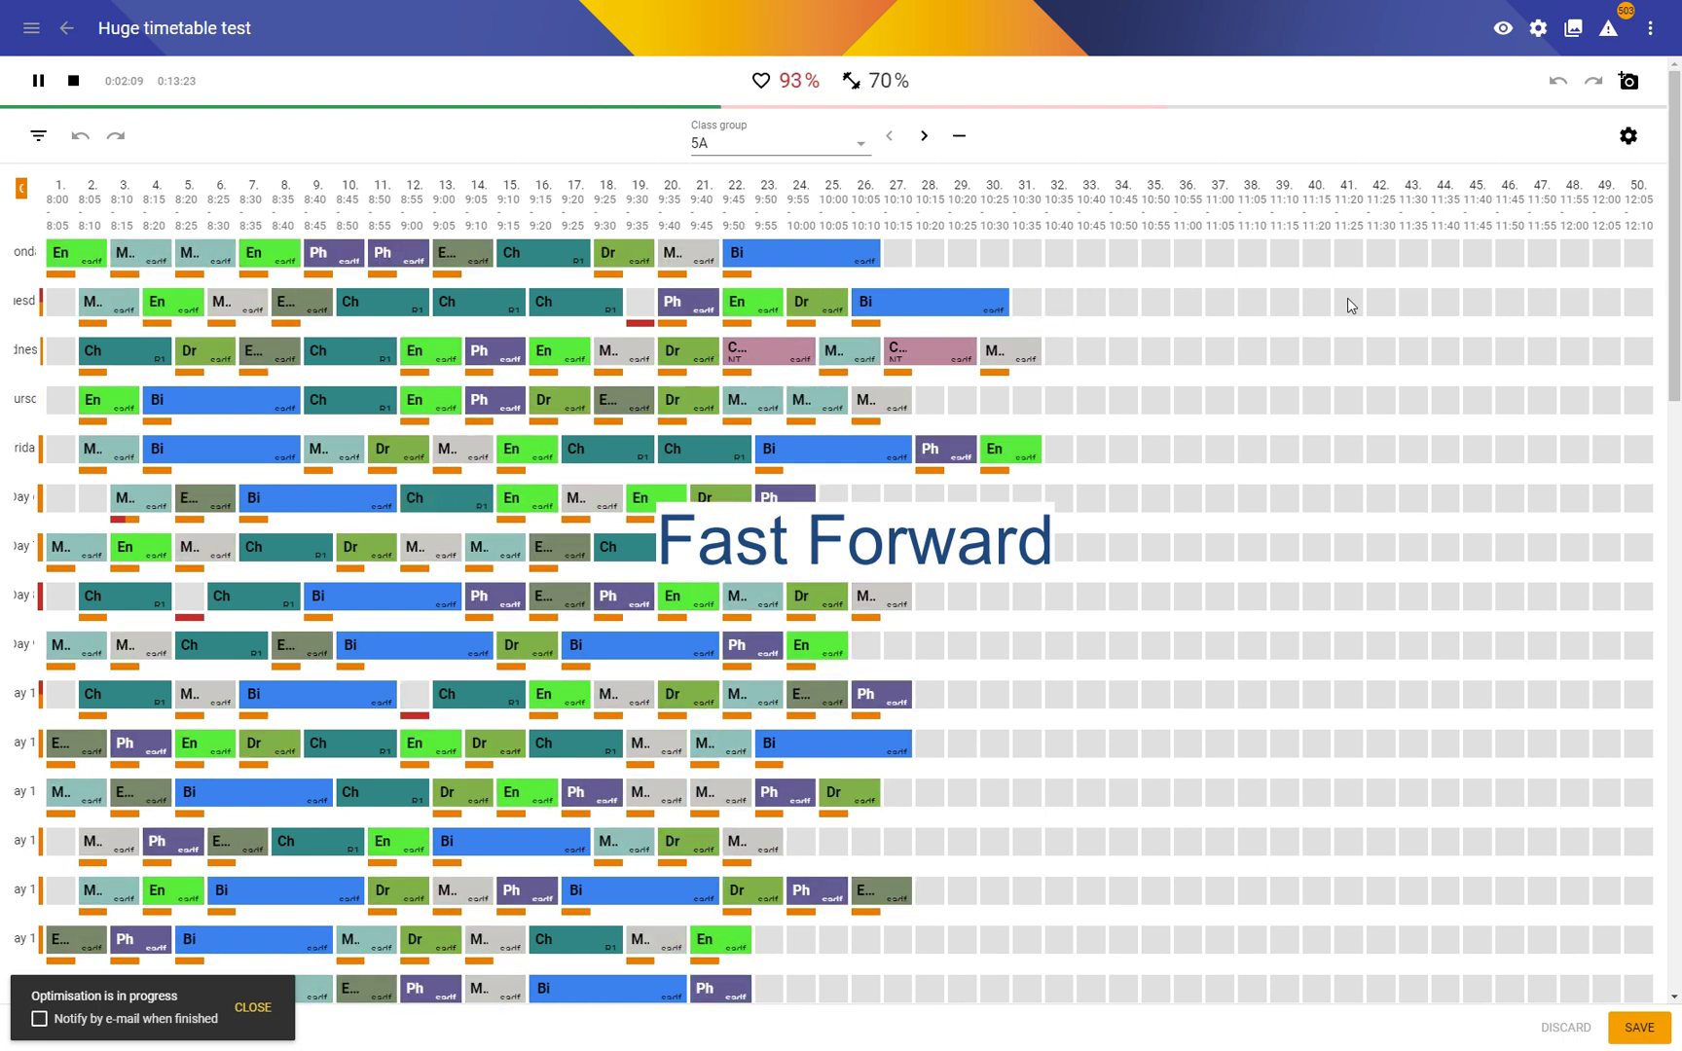
click(74, 82)
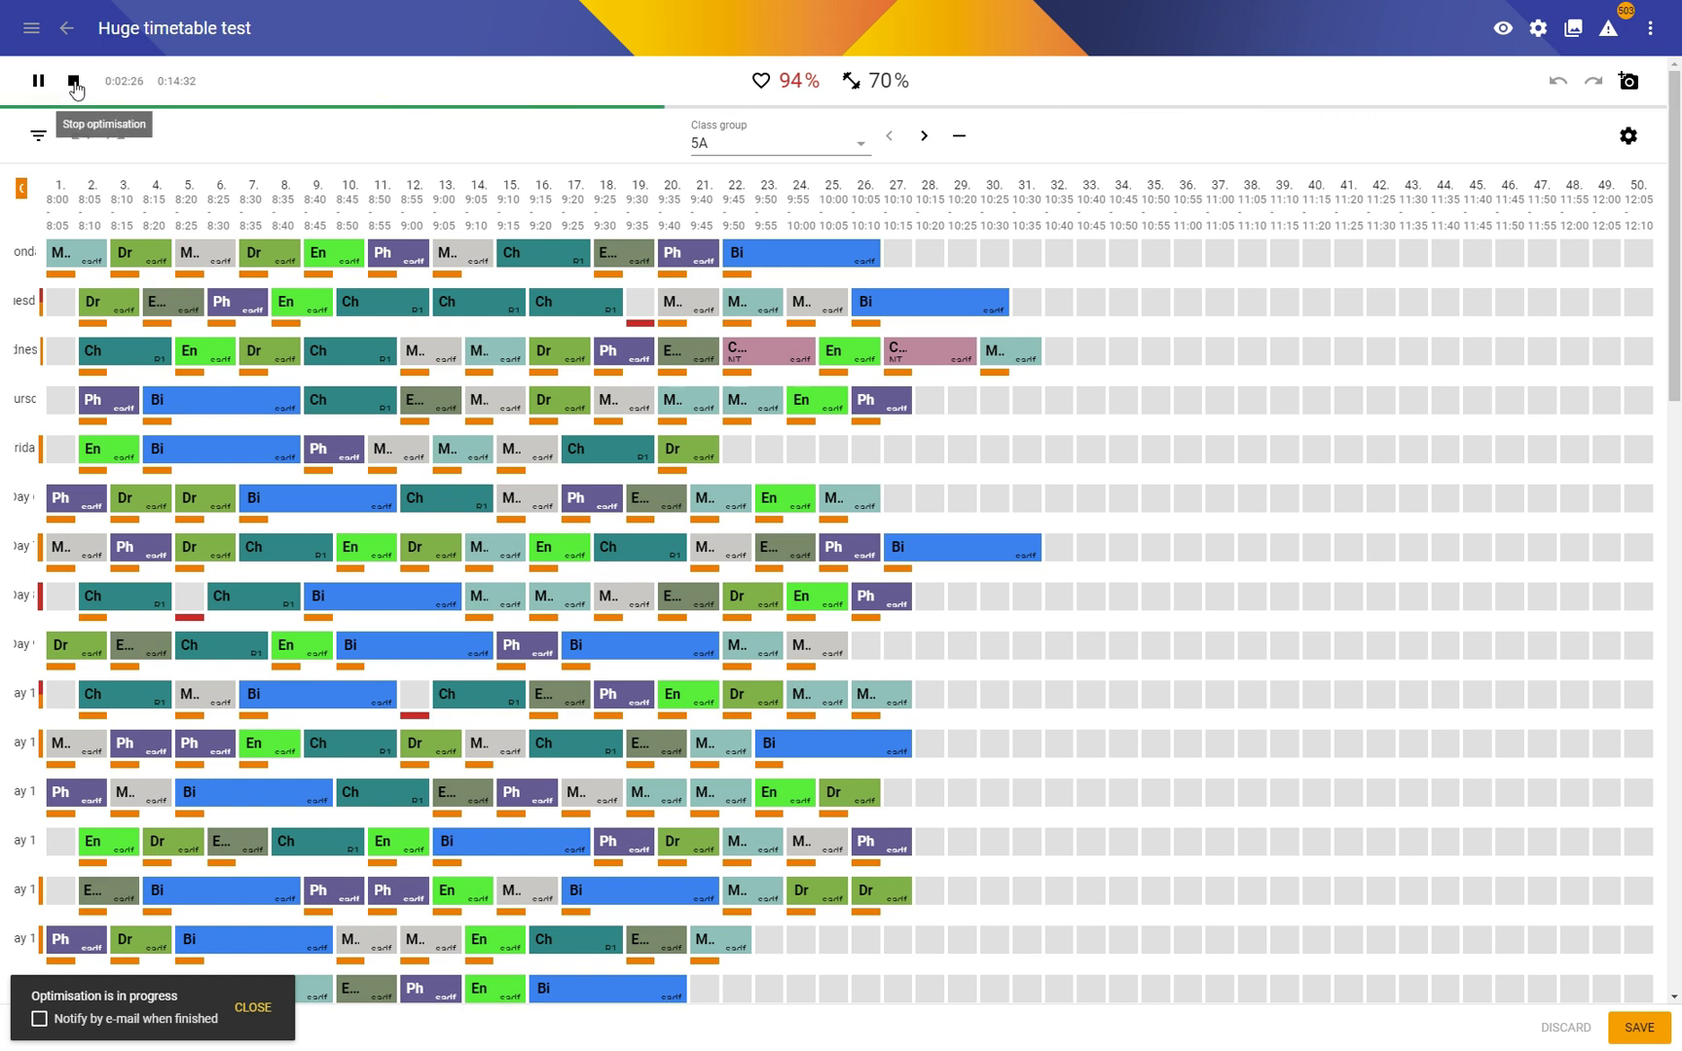
click(74, 82)
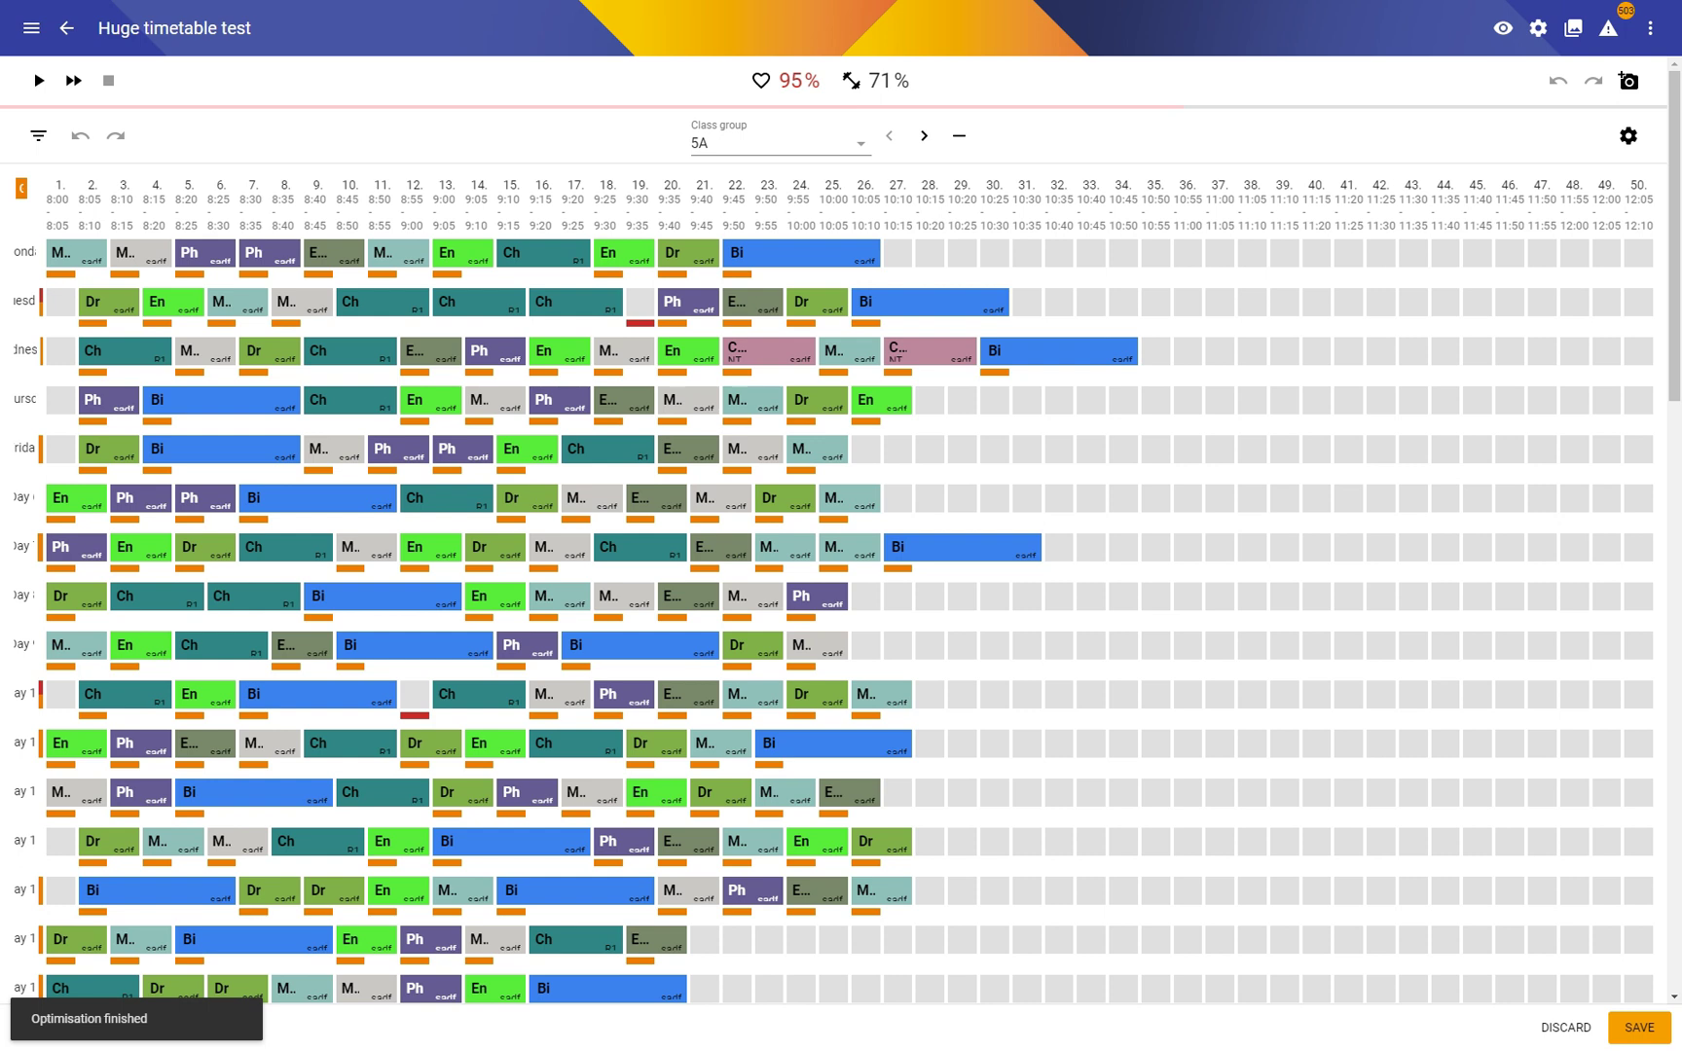
drag(1665, 205, 1620, 148)
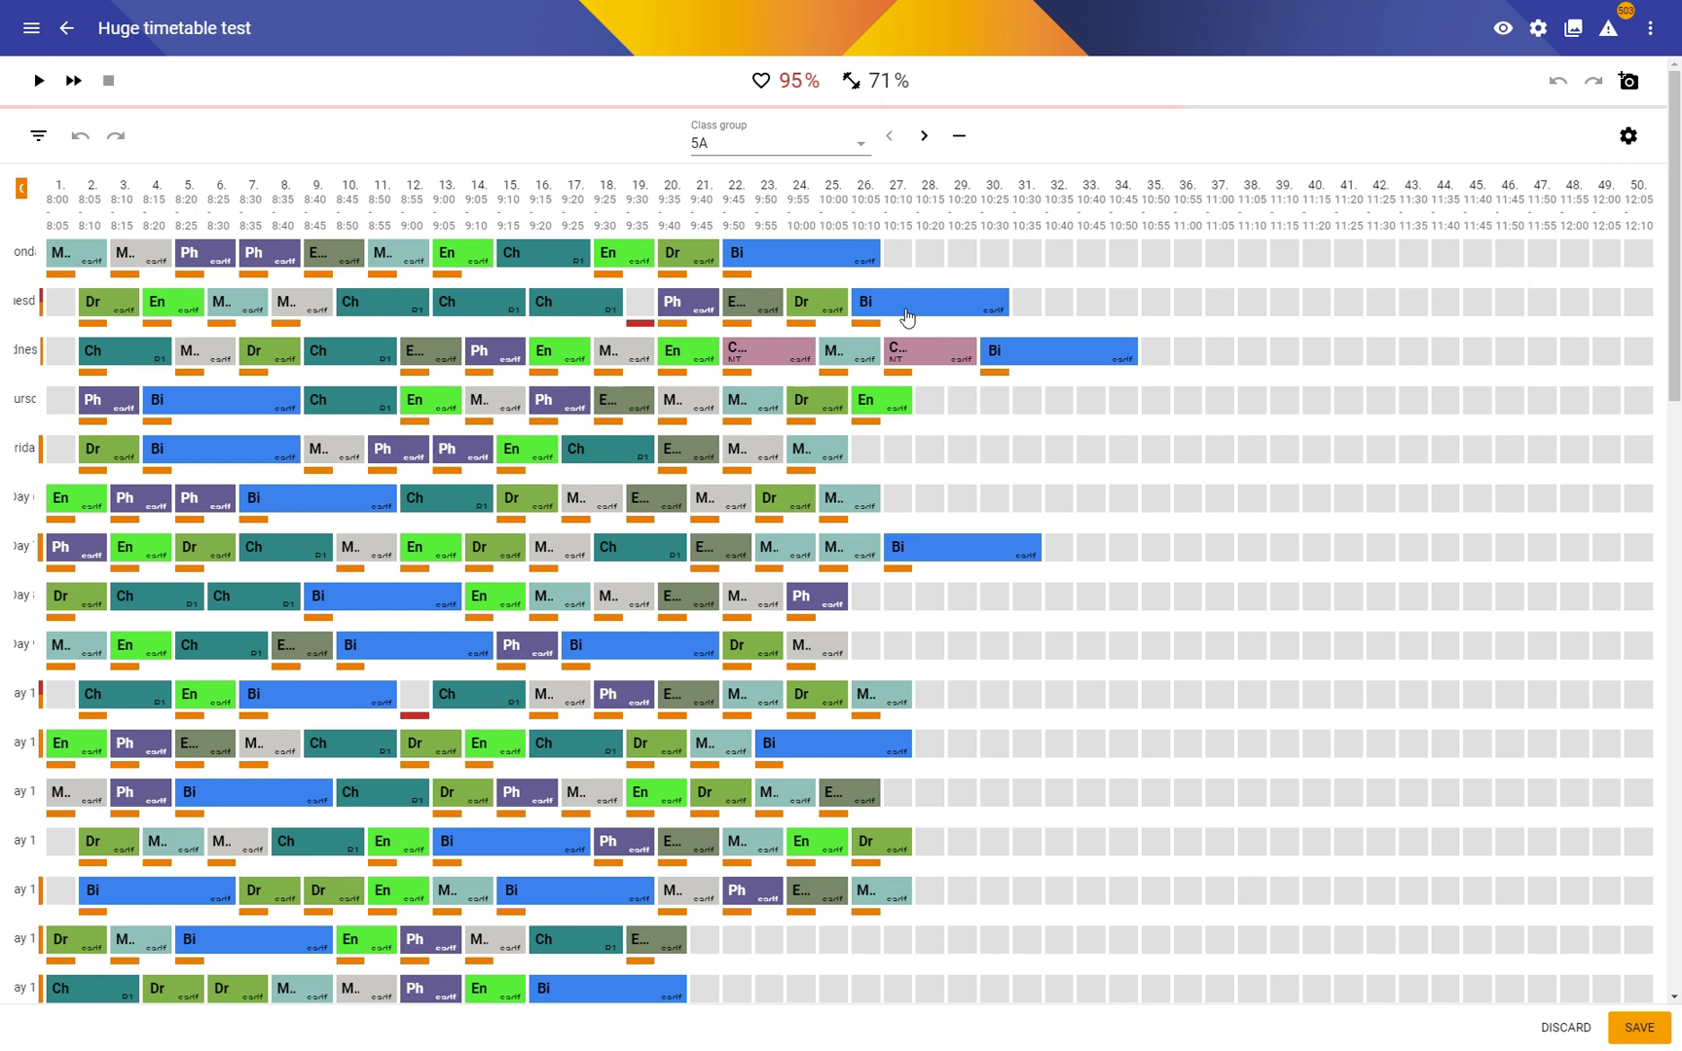
Step: Check the broken hard constraints and switch off 'Consider soft constraints'
click(762, 85)
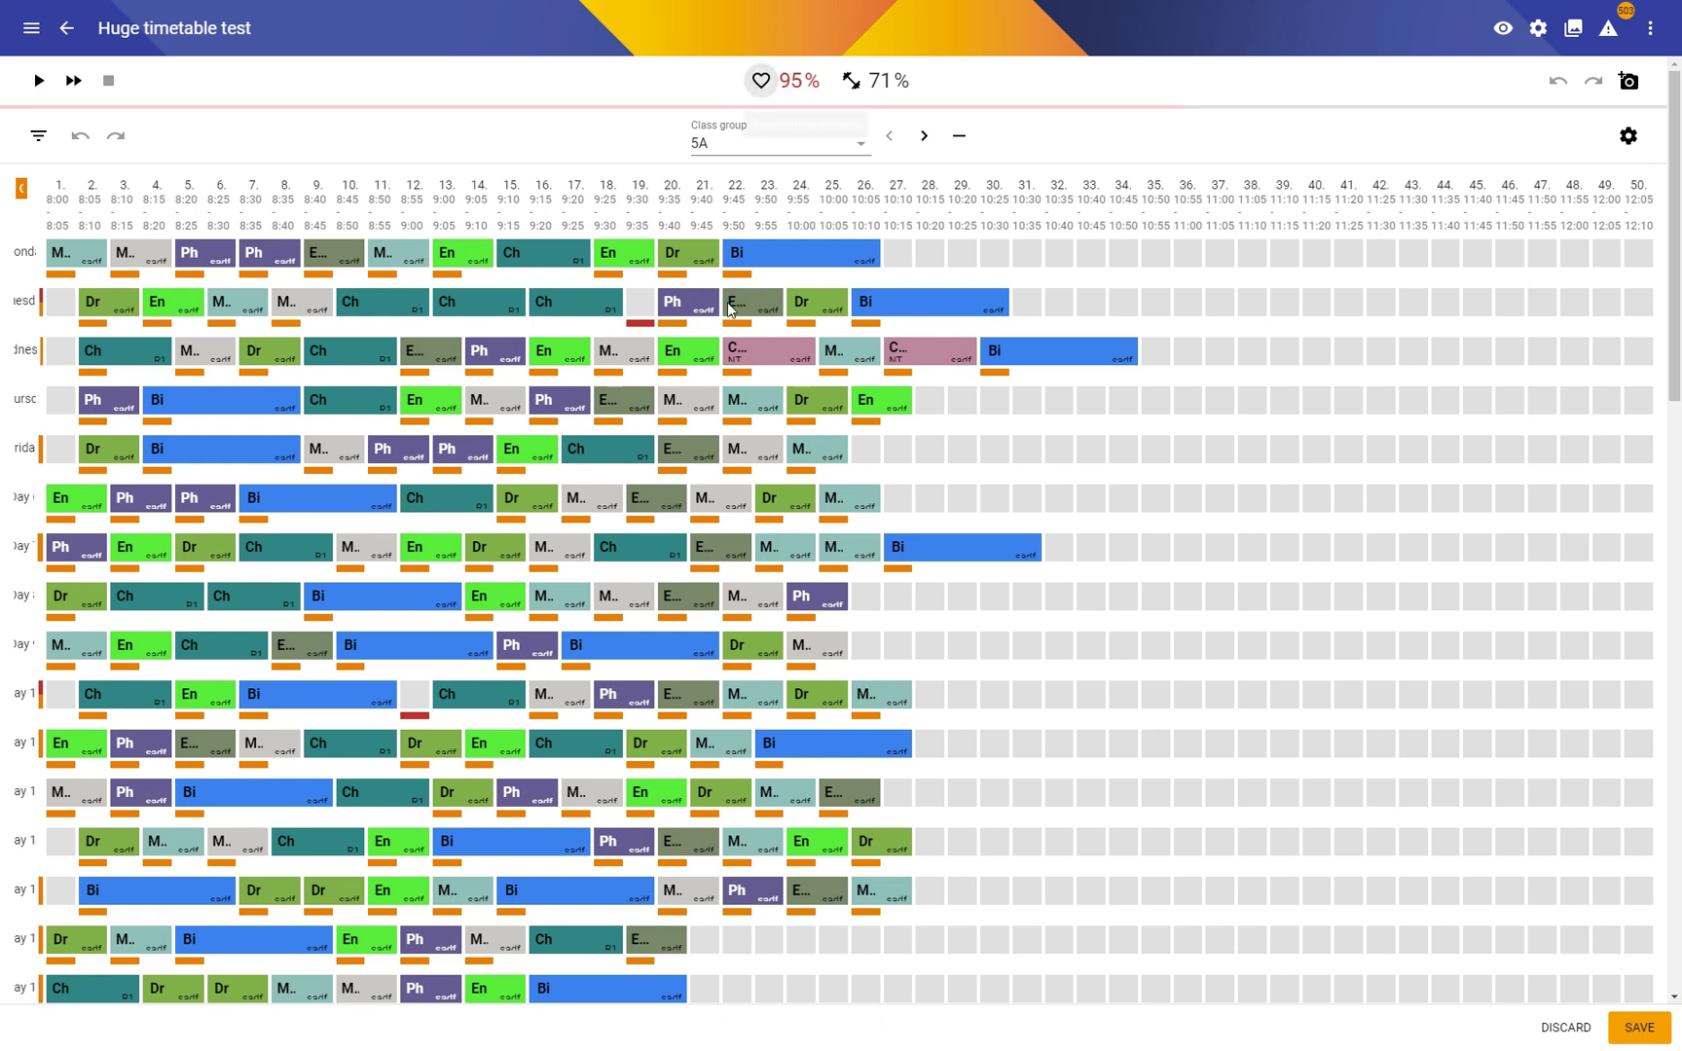
scroll(506, 477, down, 2)
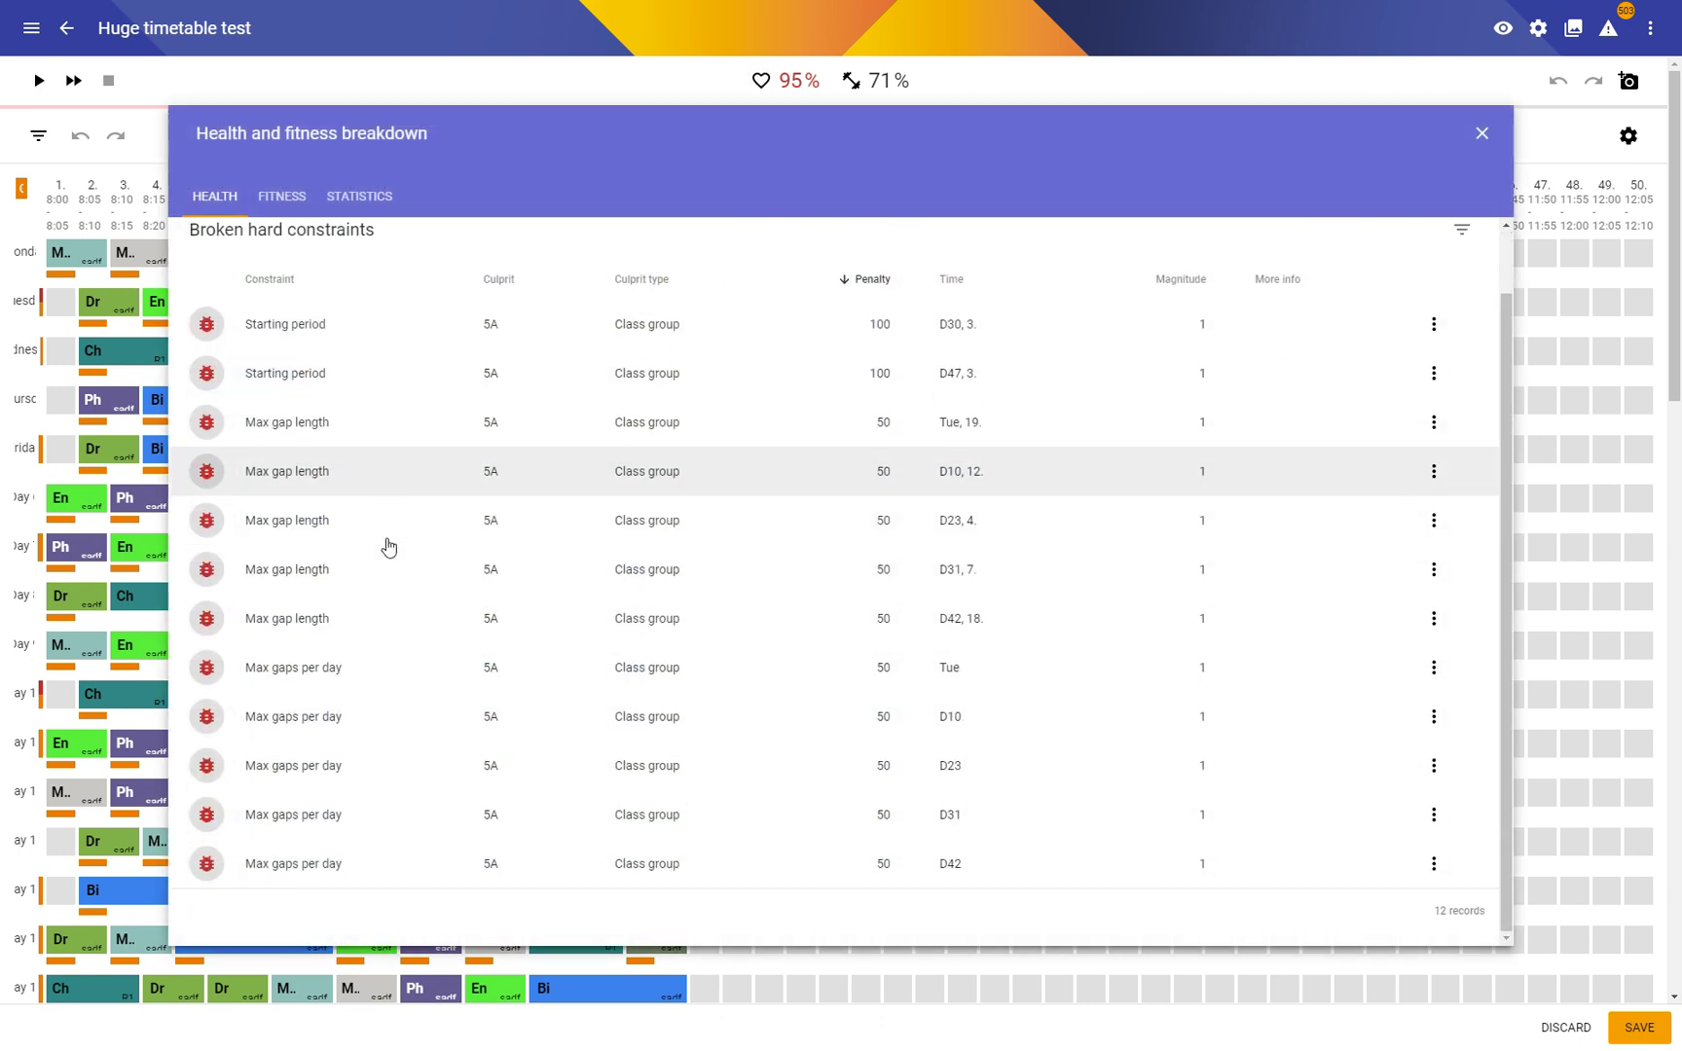
click(1485, 139)
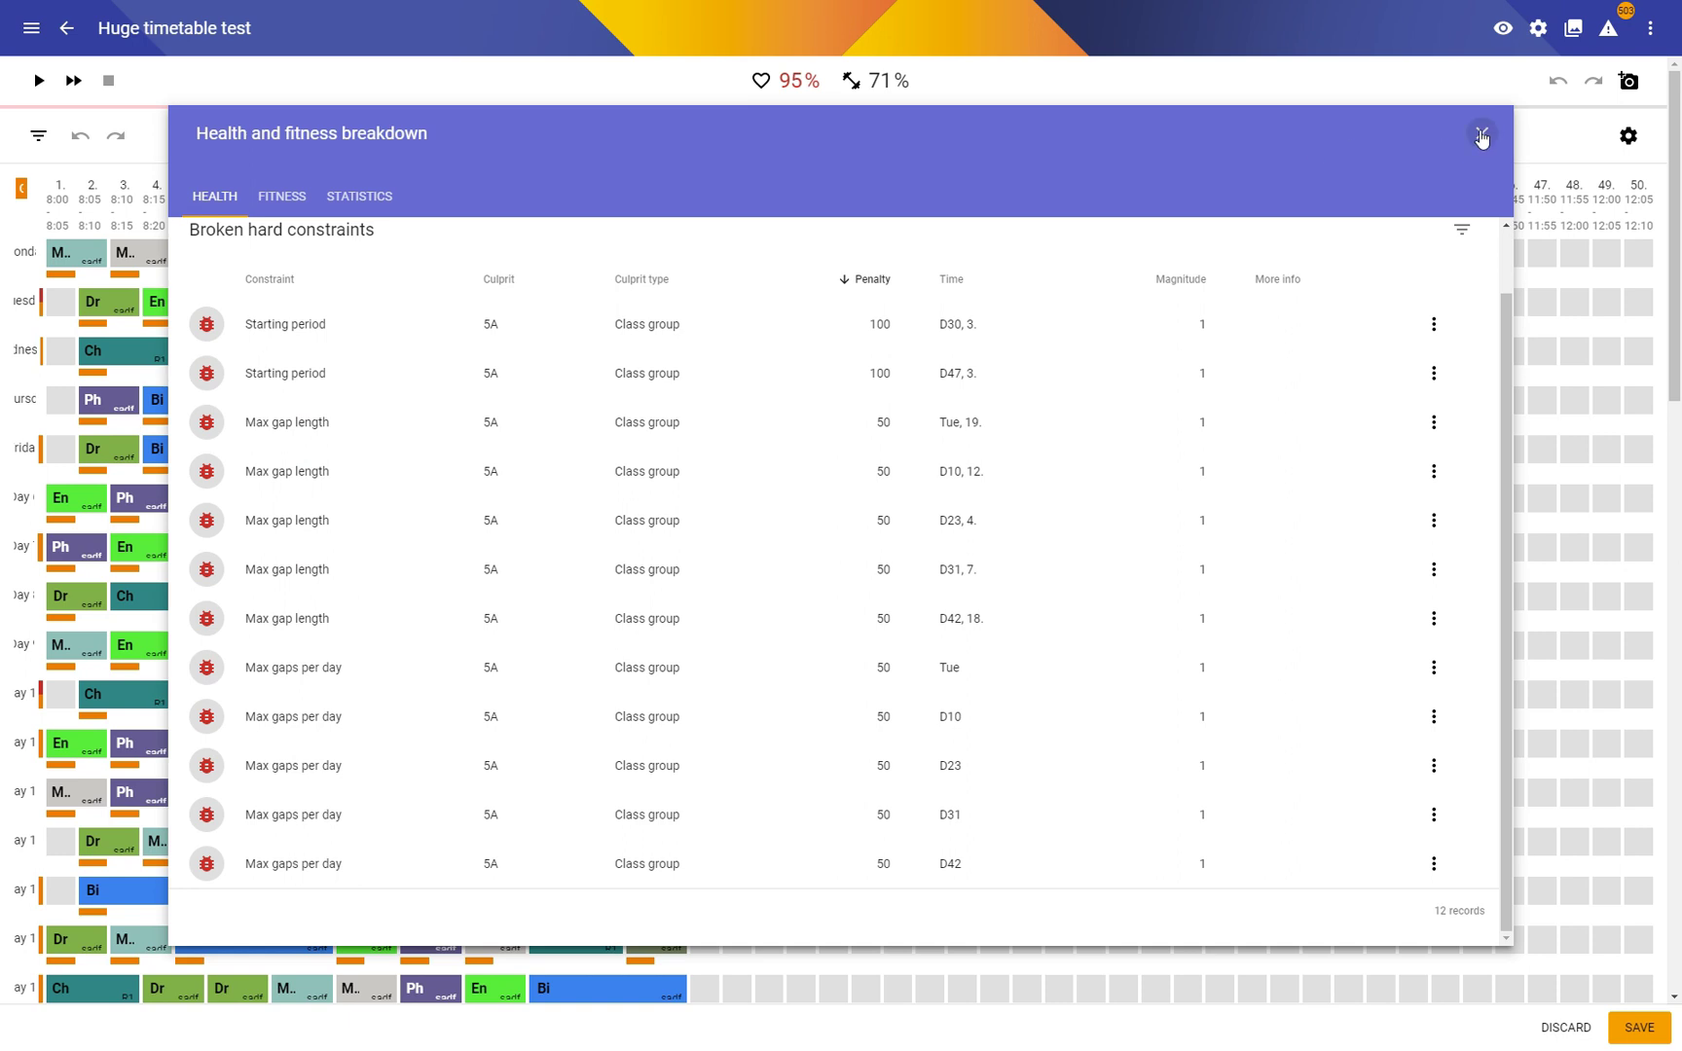
click(1538, 28)
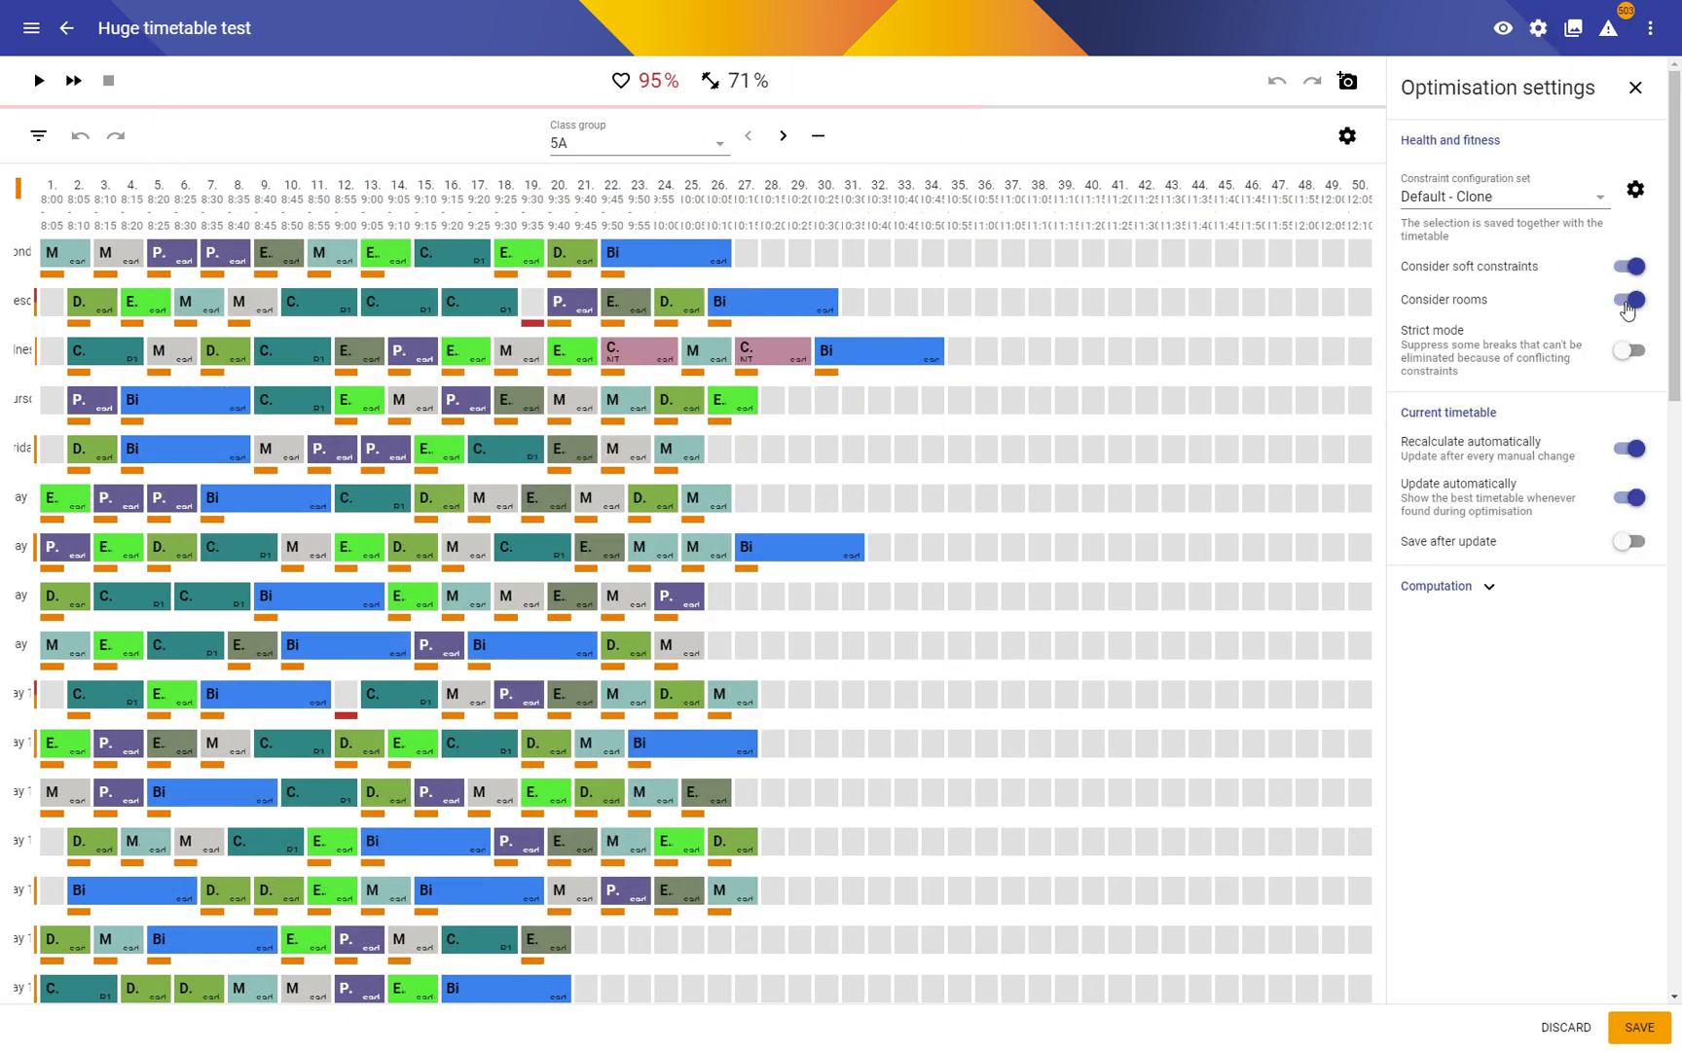
click(1633, 267)
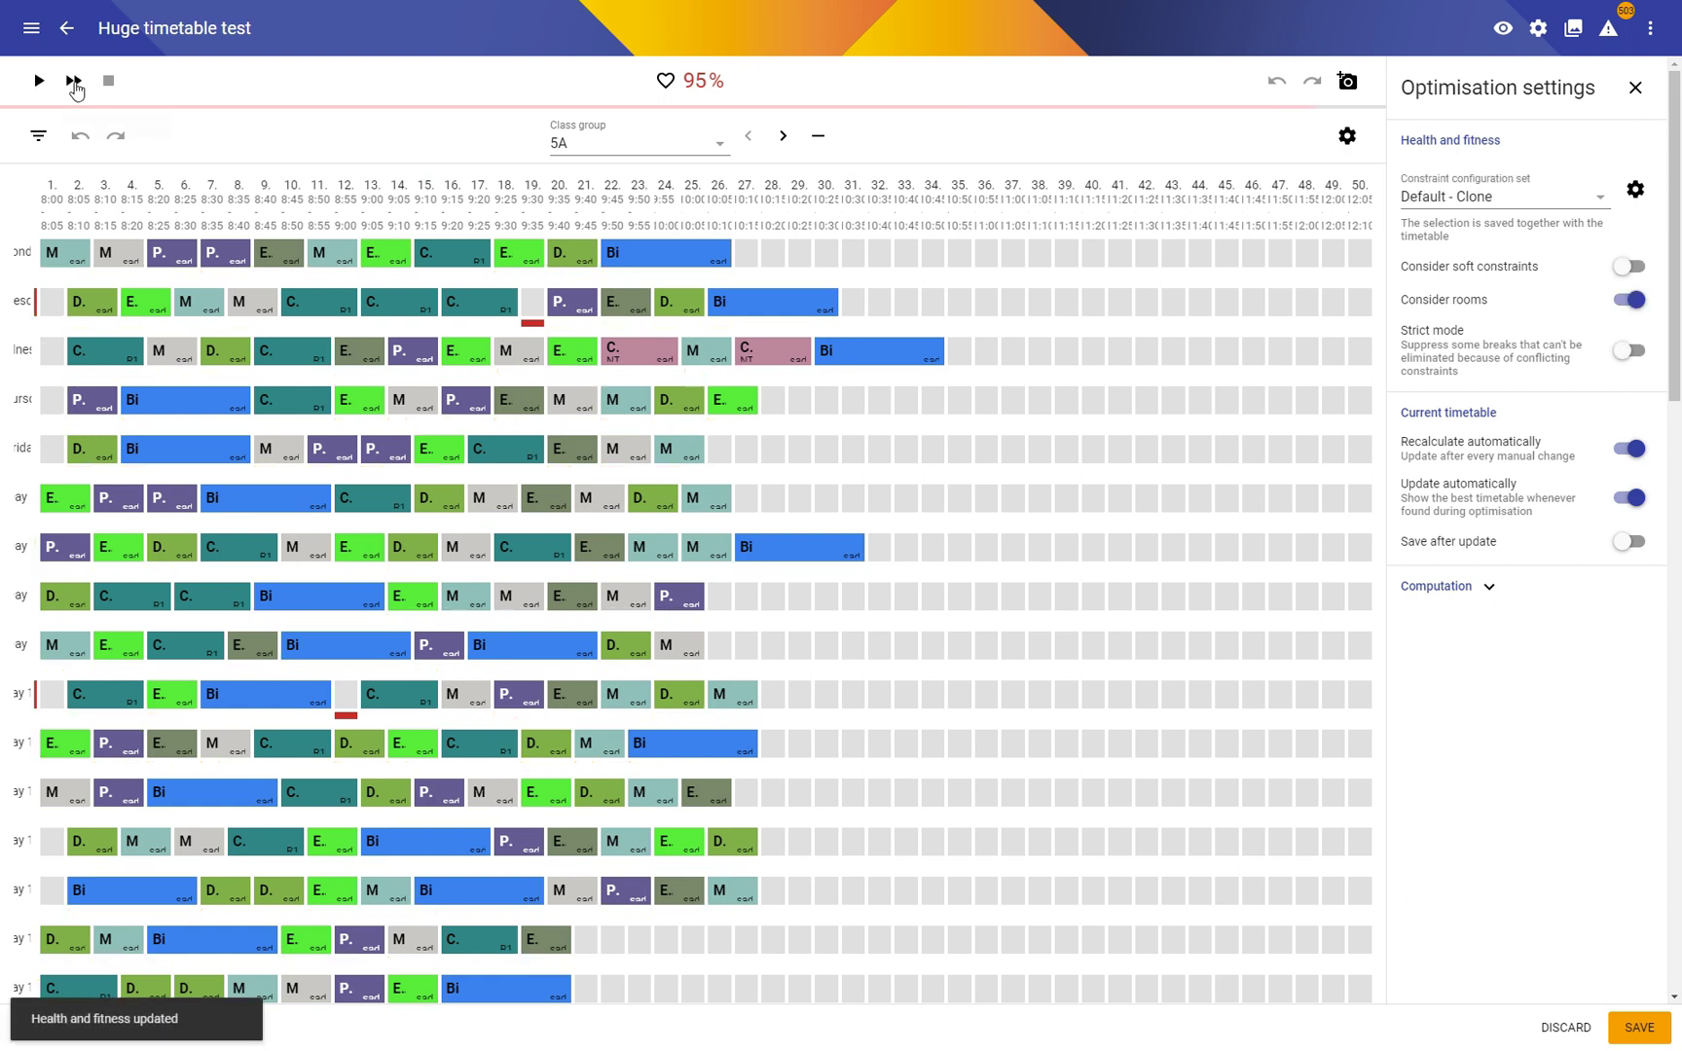
Step: Run a fast optimisation to a feasible 100% health timetable and dismiss the results
click(74, 82)
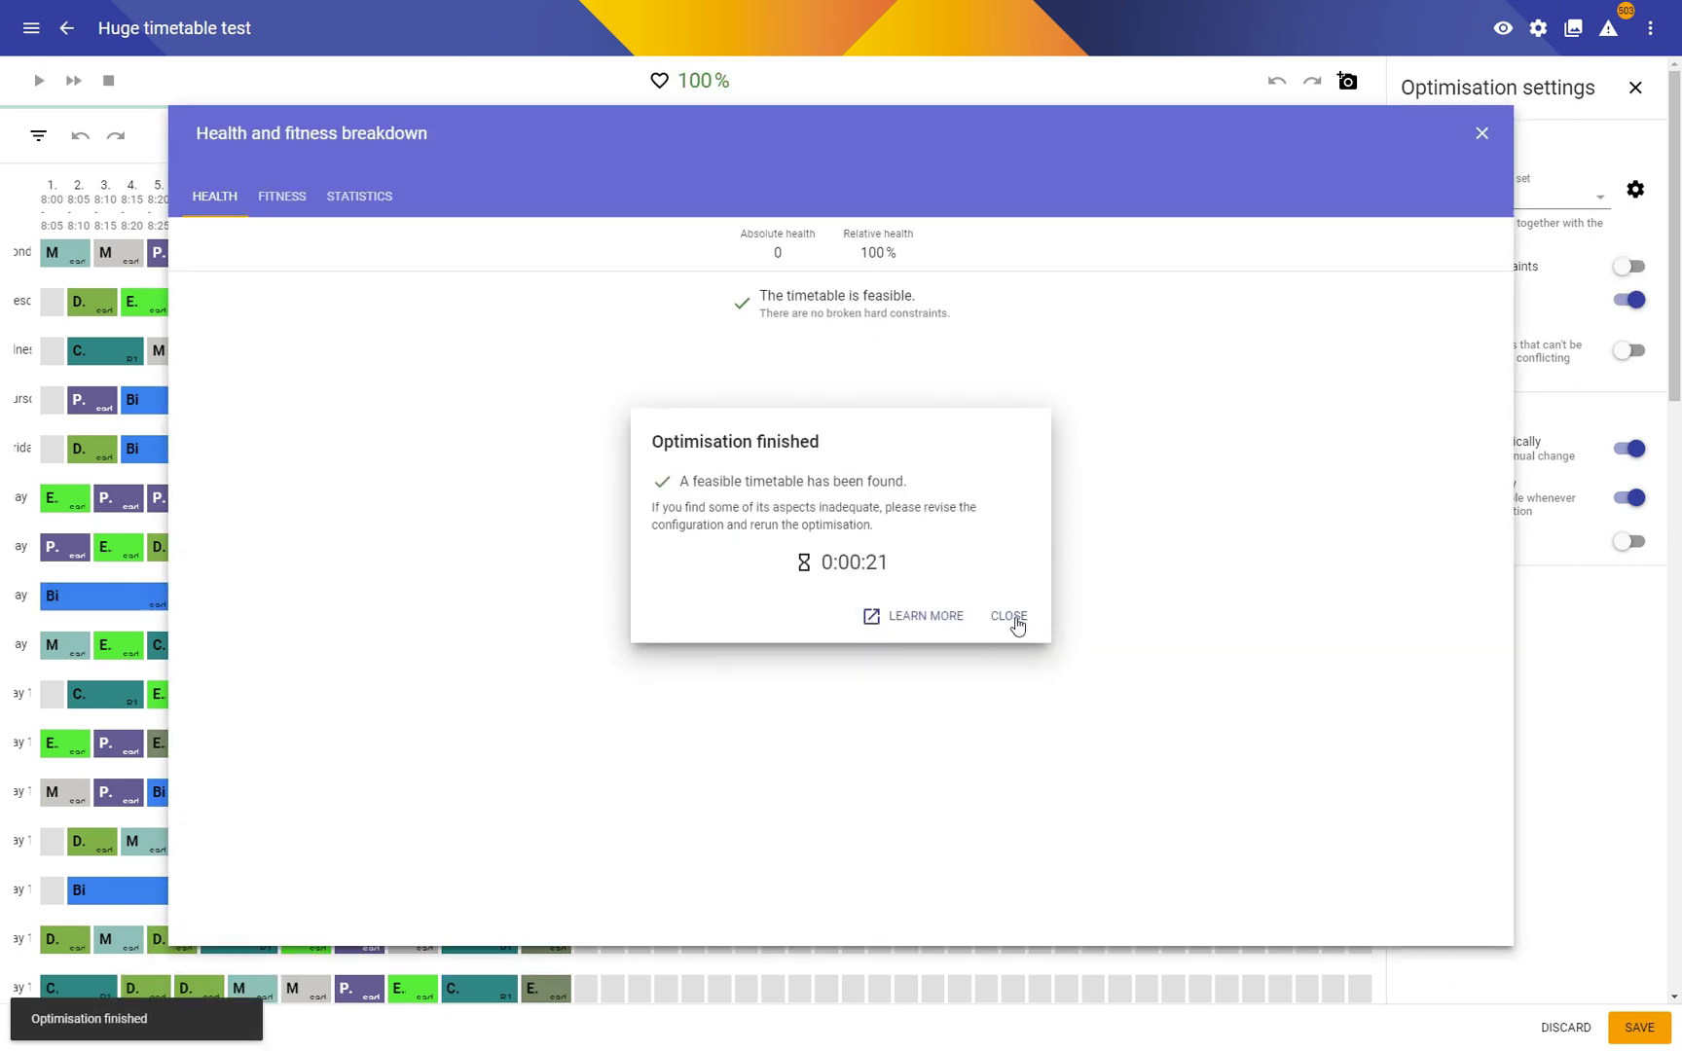
click(1012, 618)
click(1482, 134)
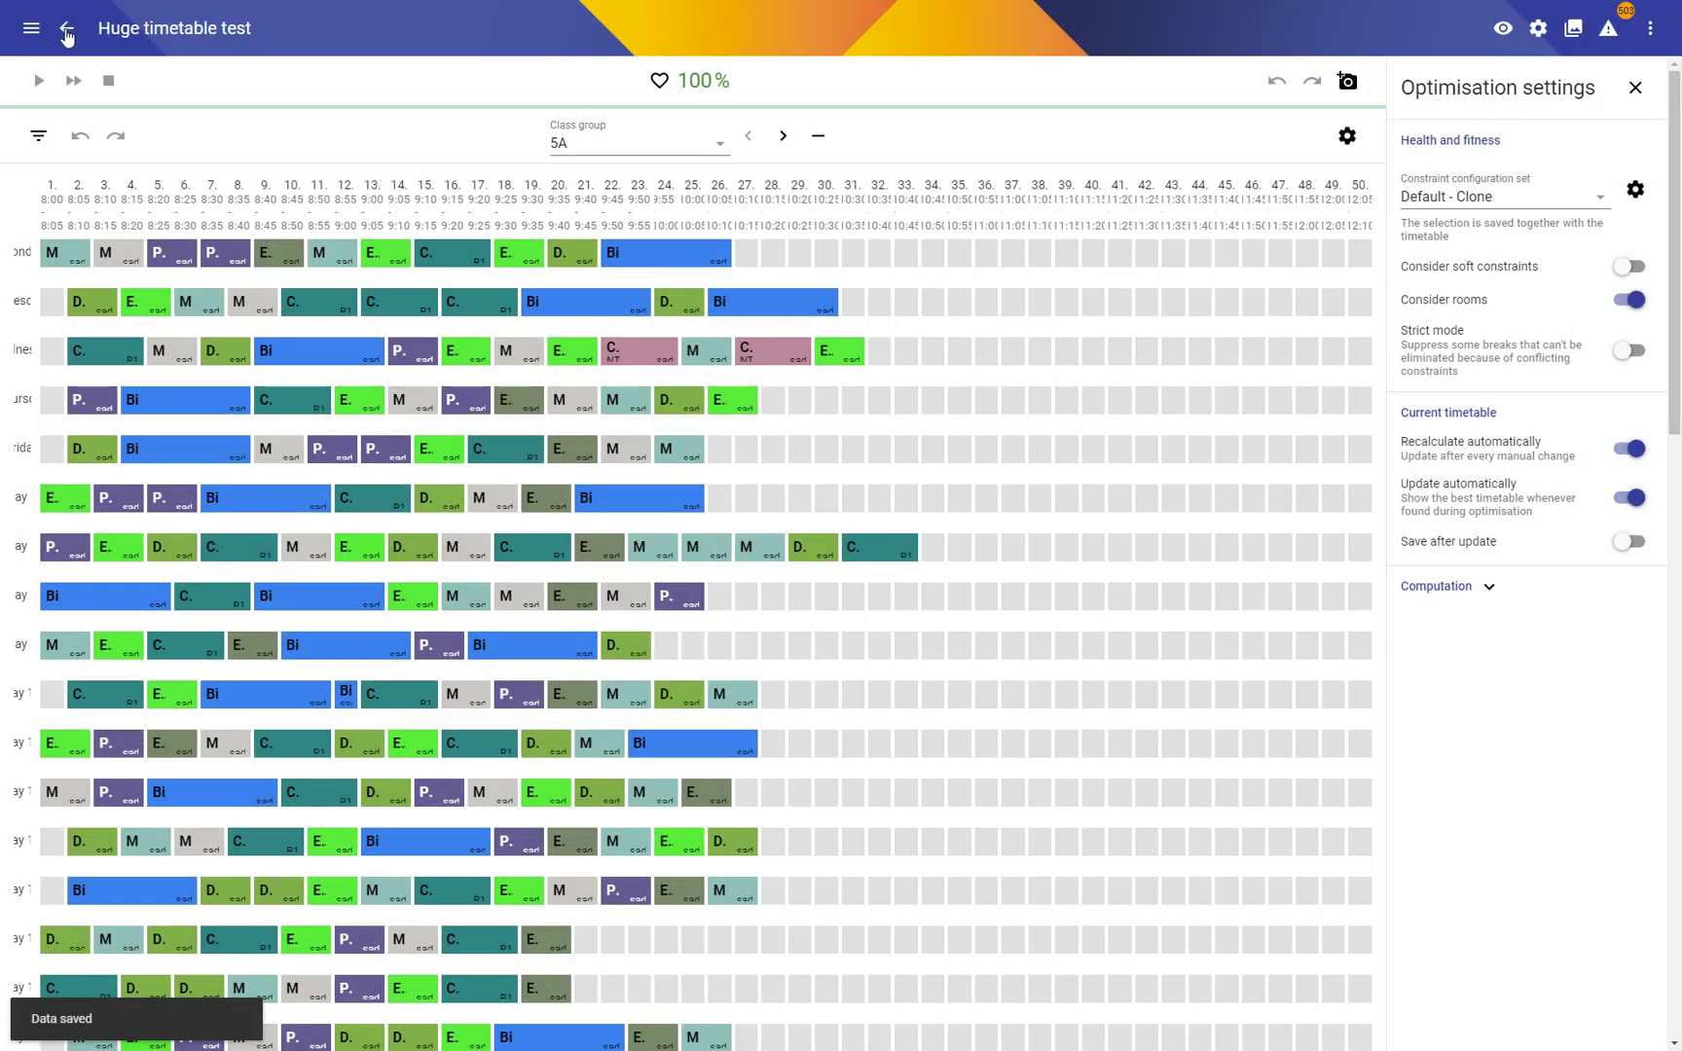
Step: Delete class group 5B from the Class groups list, confirming both prompts
click(66, 31)
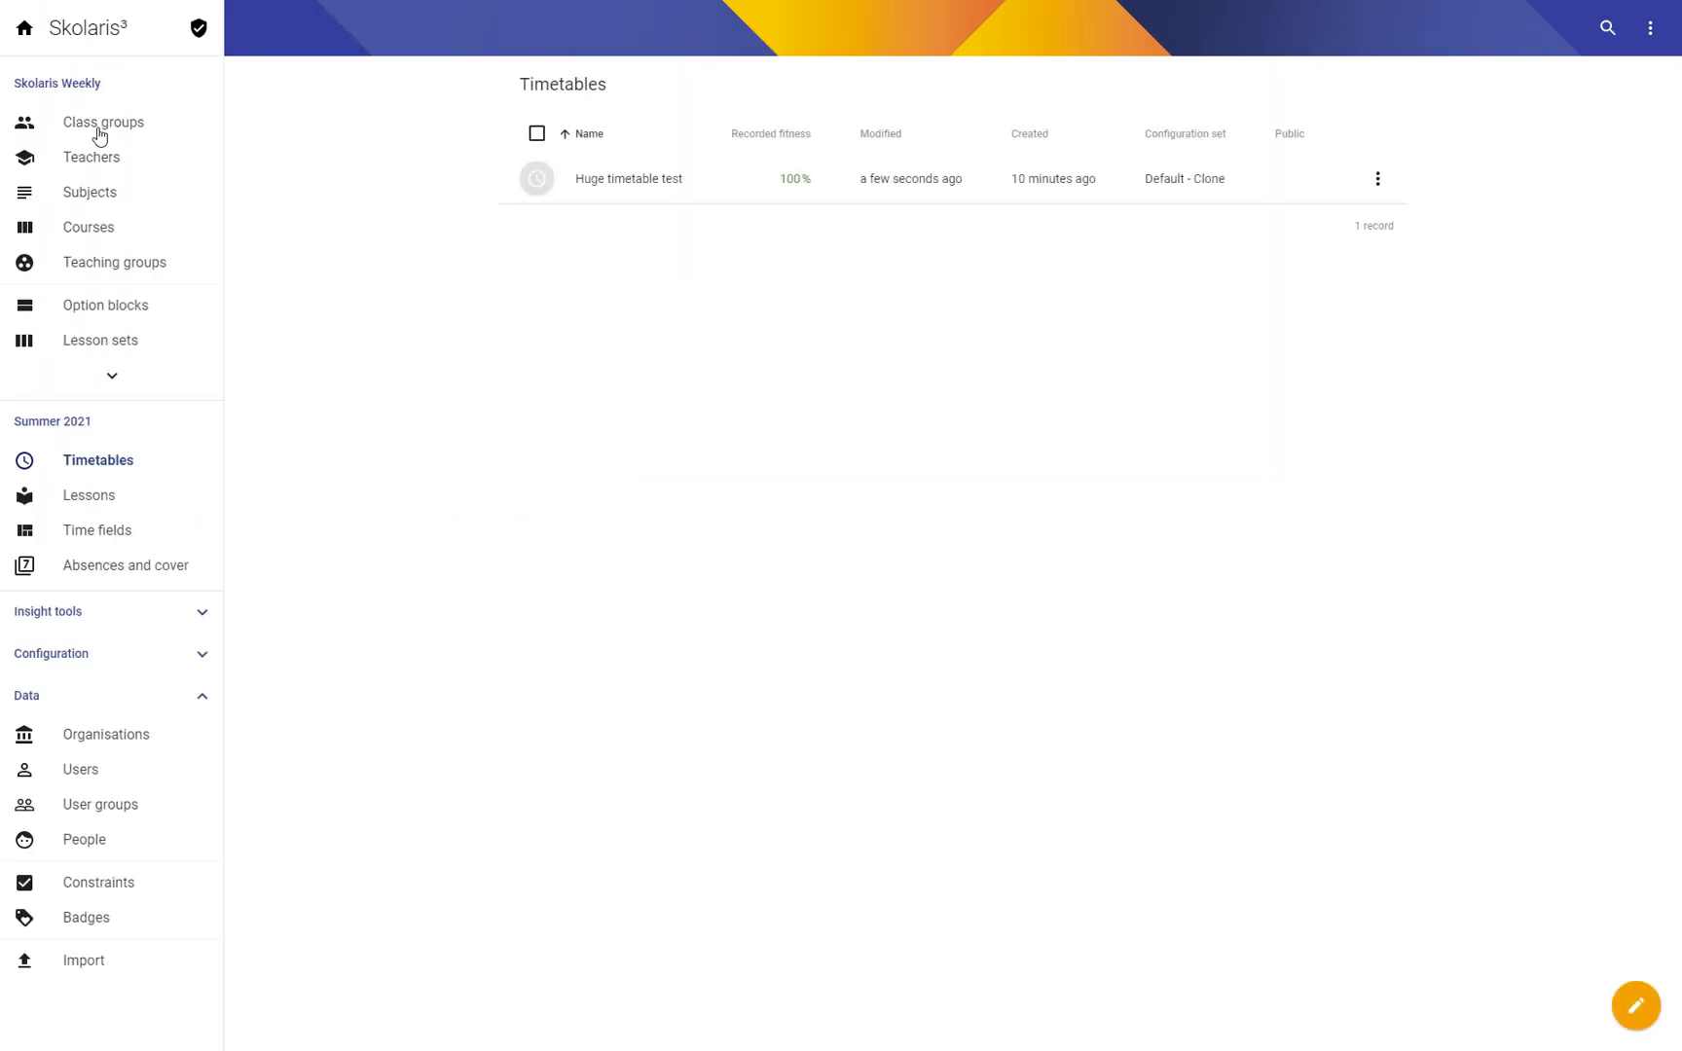
click(98, 127)
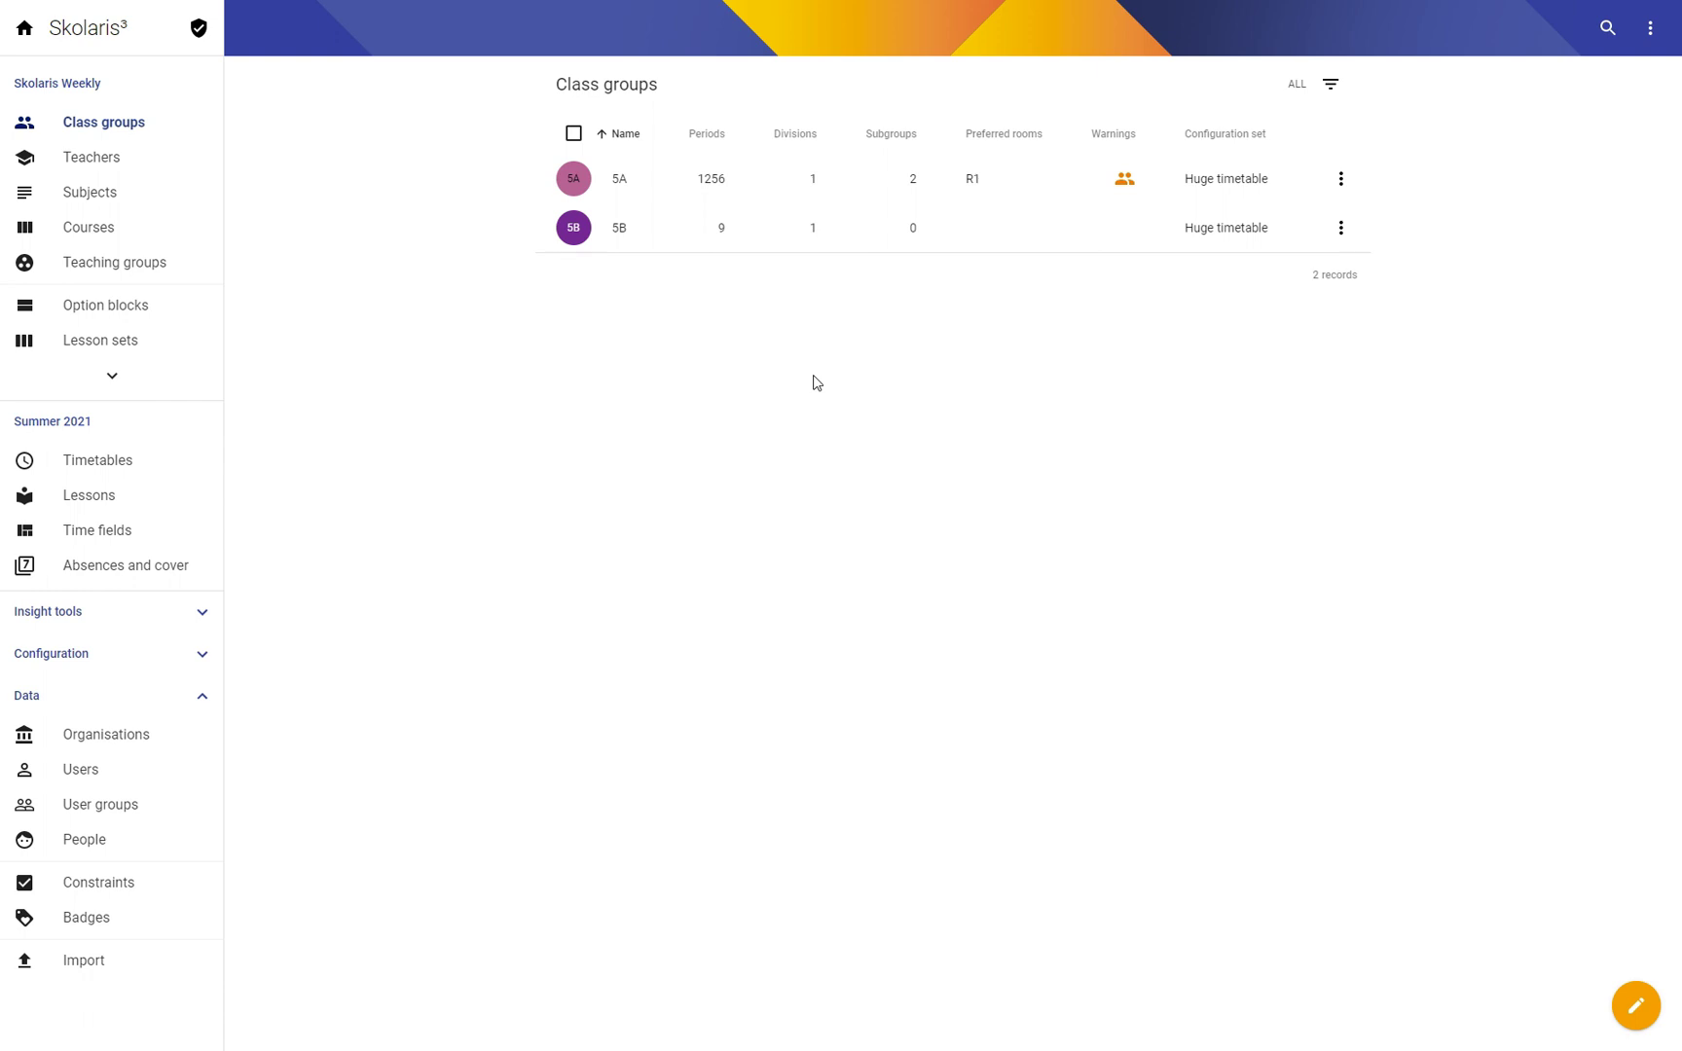
click(1341, 228)
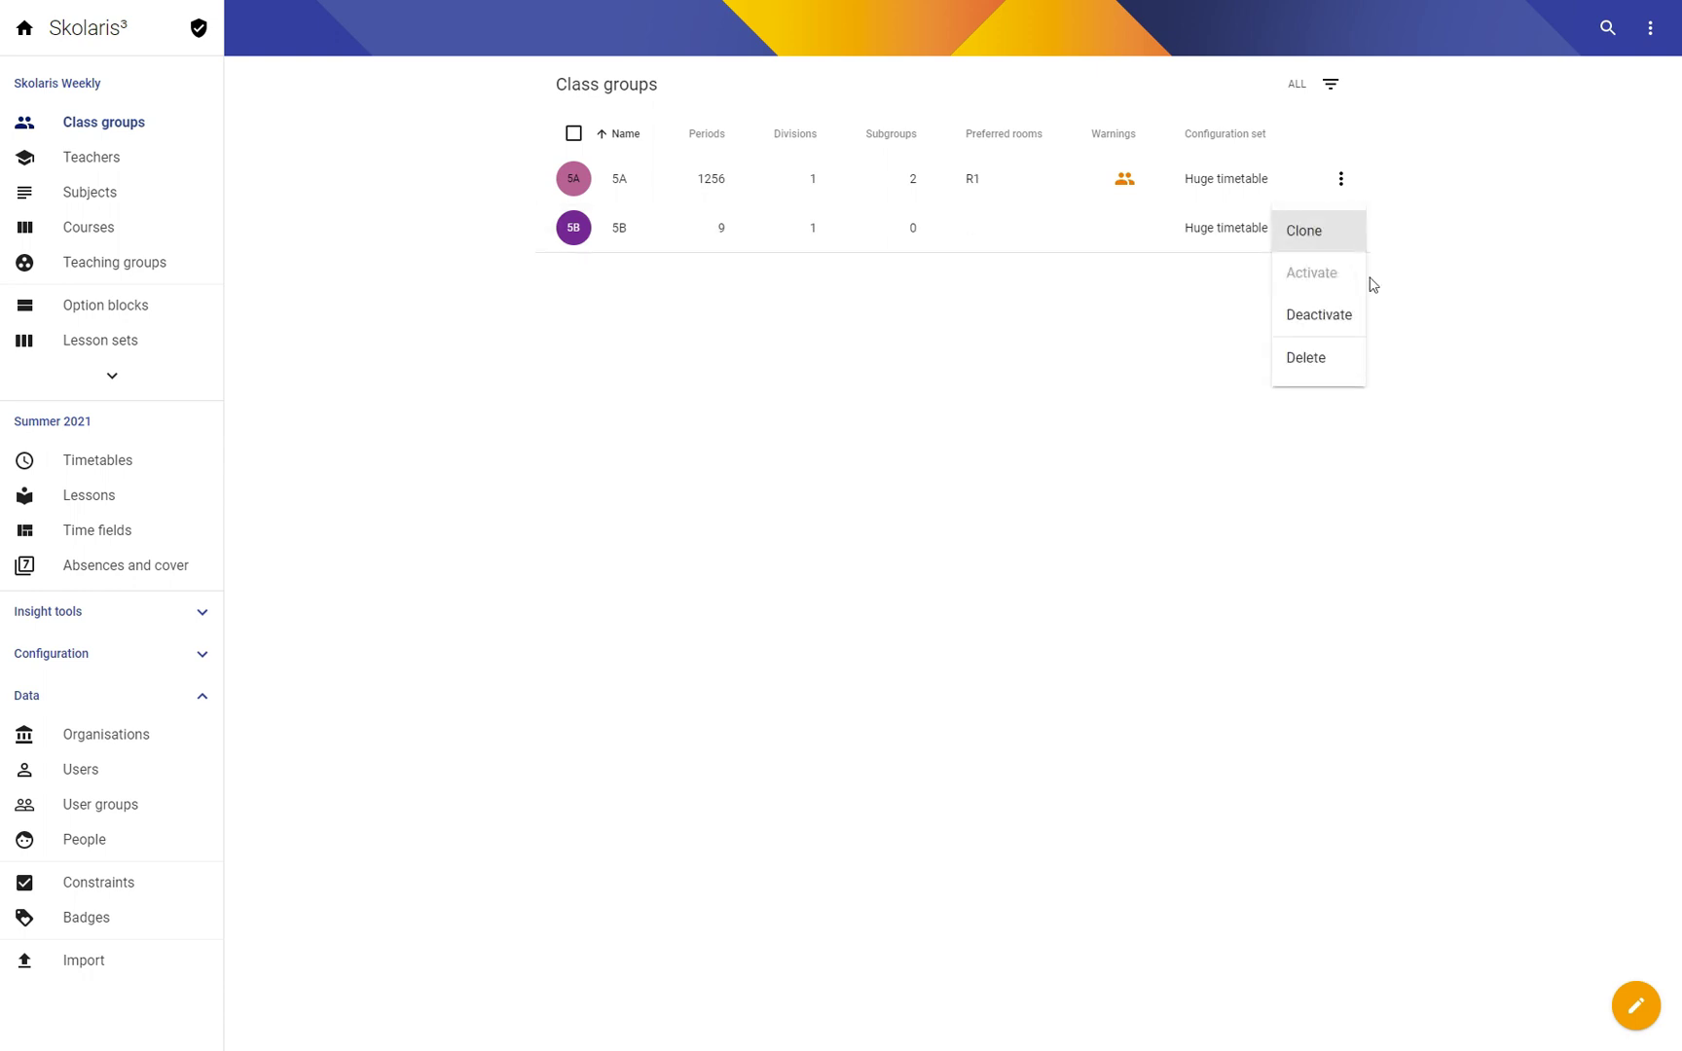
click(1310, 356)
click(1076, 604)
click(1029, 595)
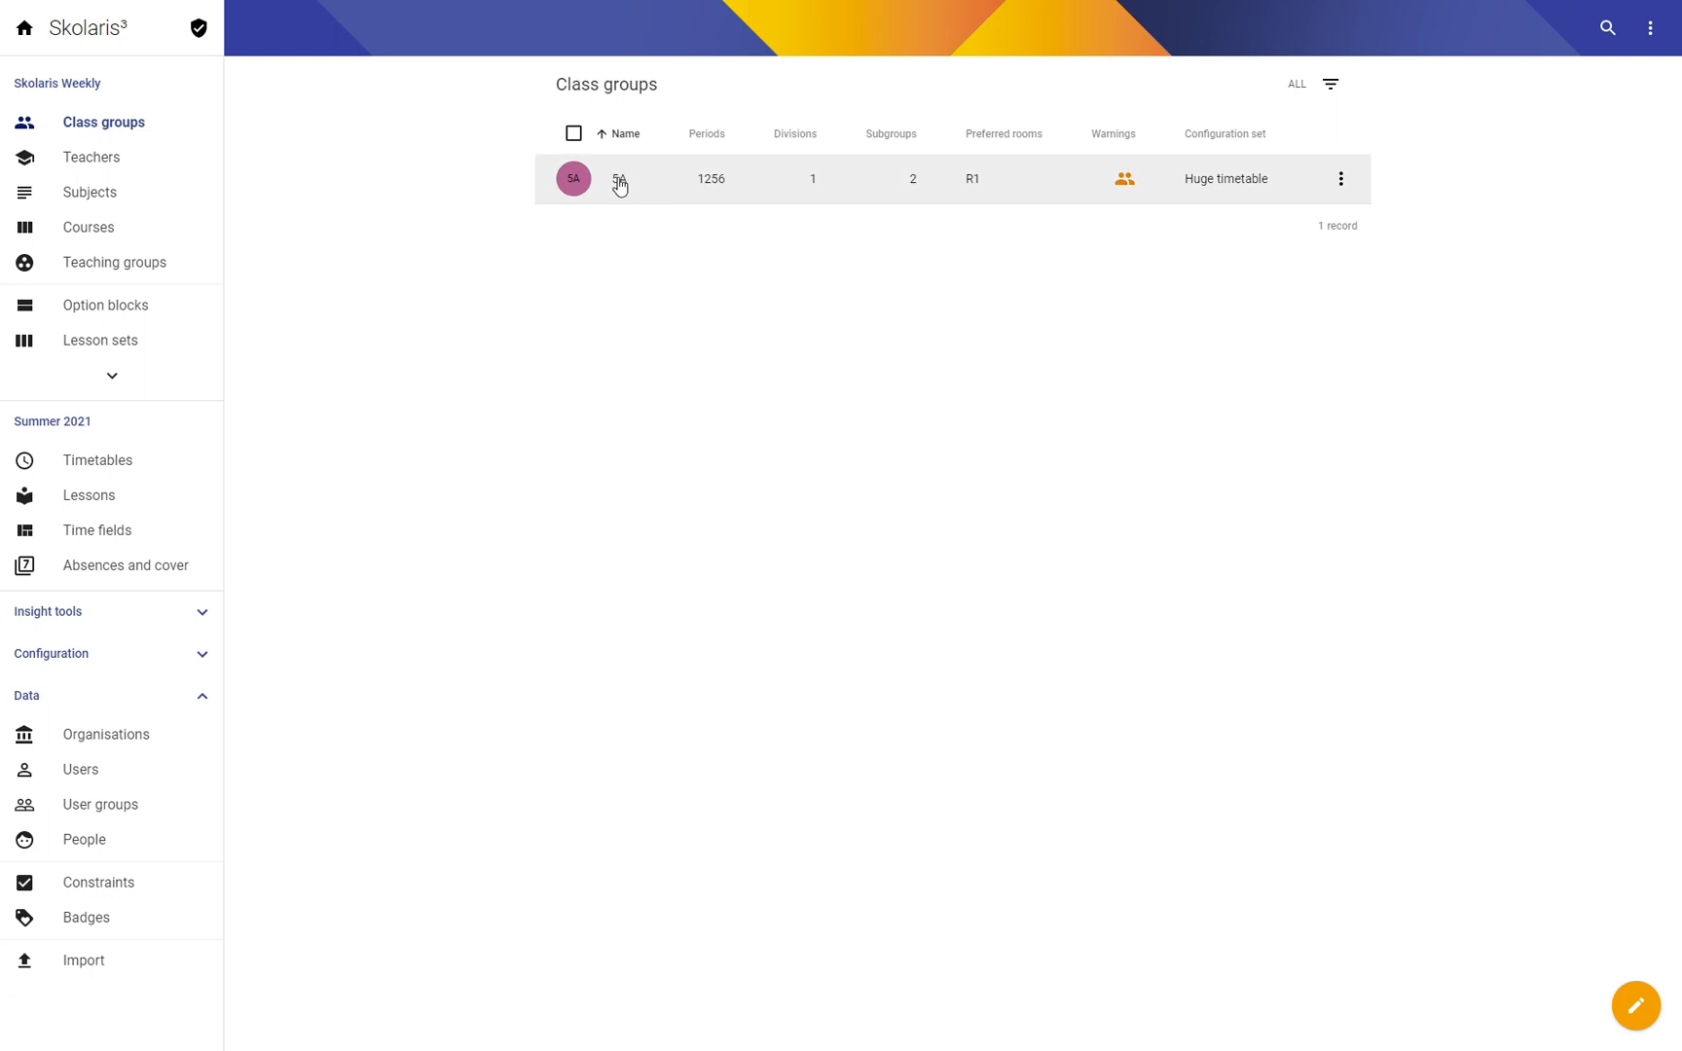
Step: In class group 5A, add a Business lesson of 1 period, 64 per cycle
click(620, 186)
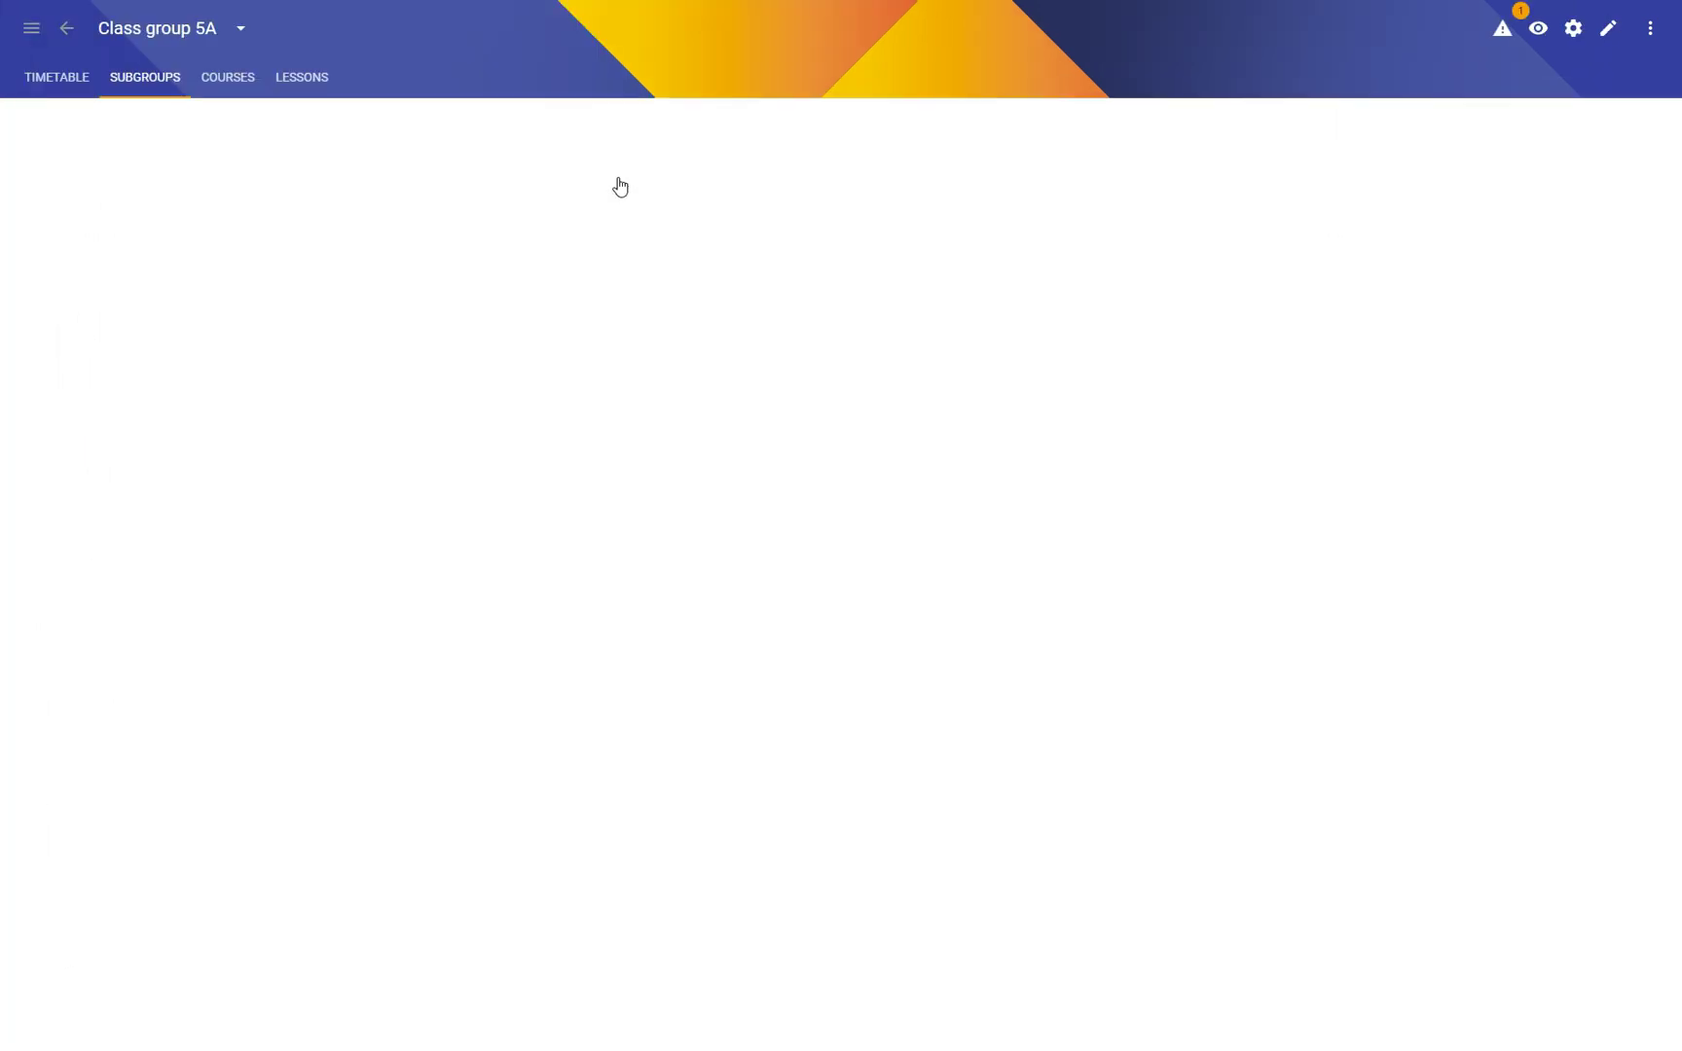
click(301, 84)
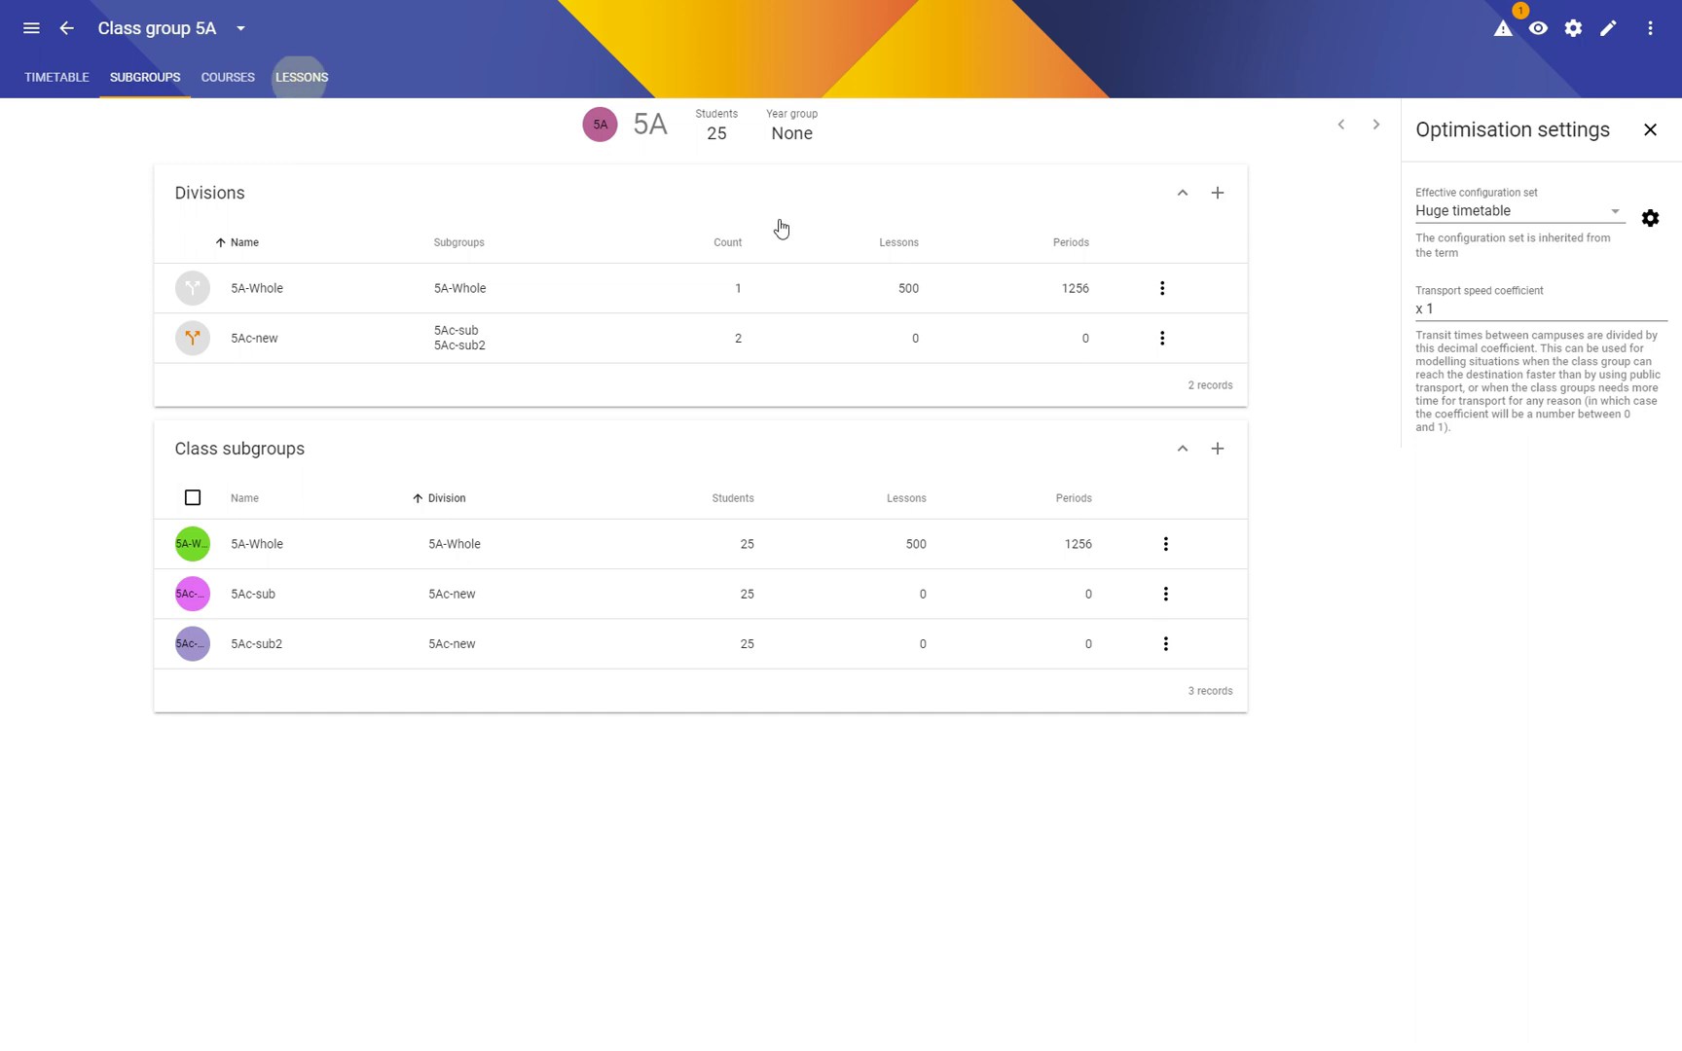
click(1051, 194)
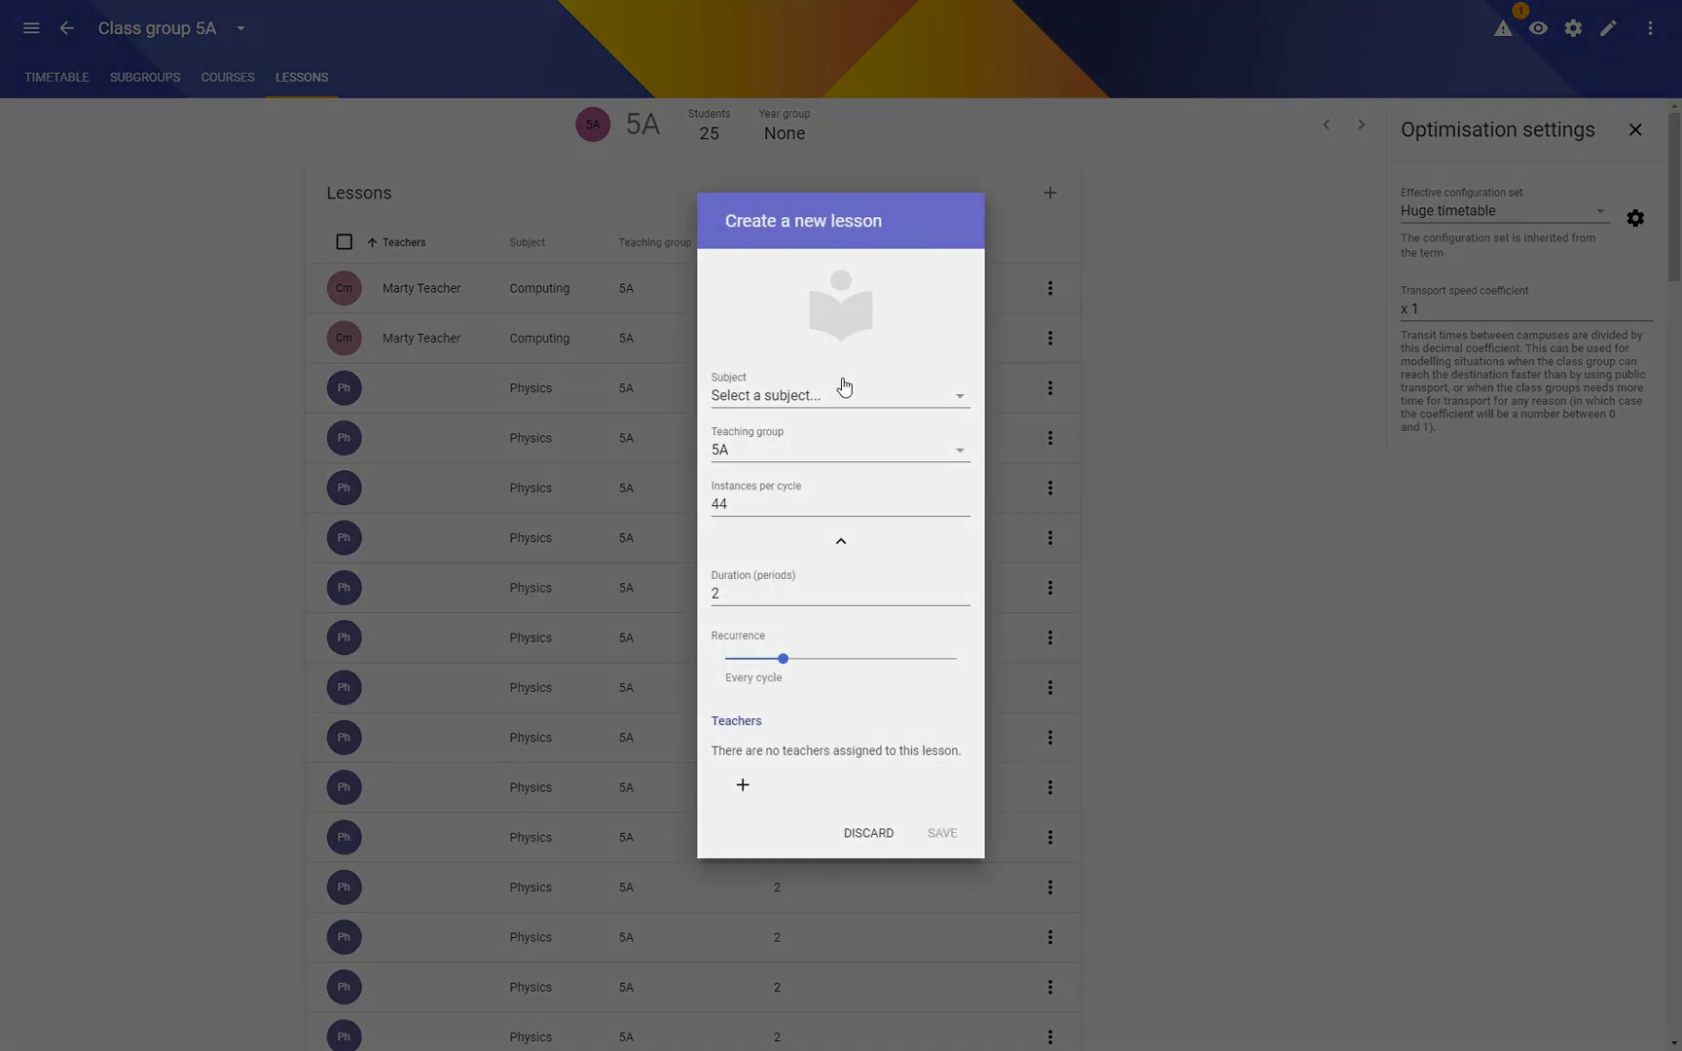
drag(744, 503, 683, 499)
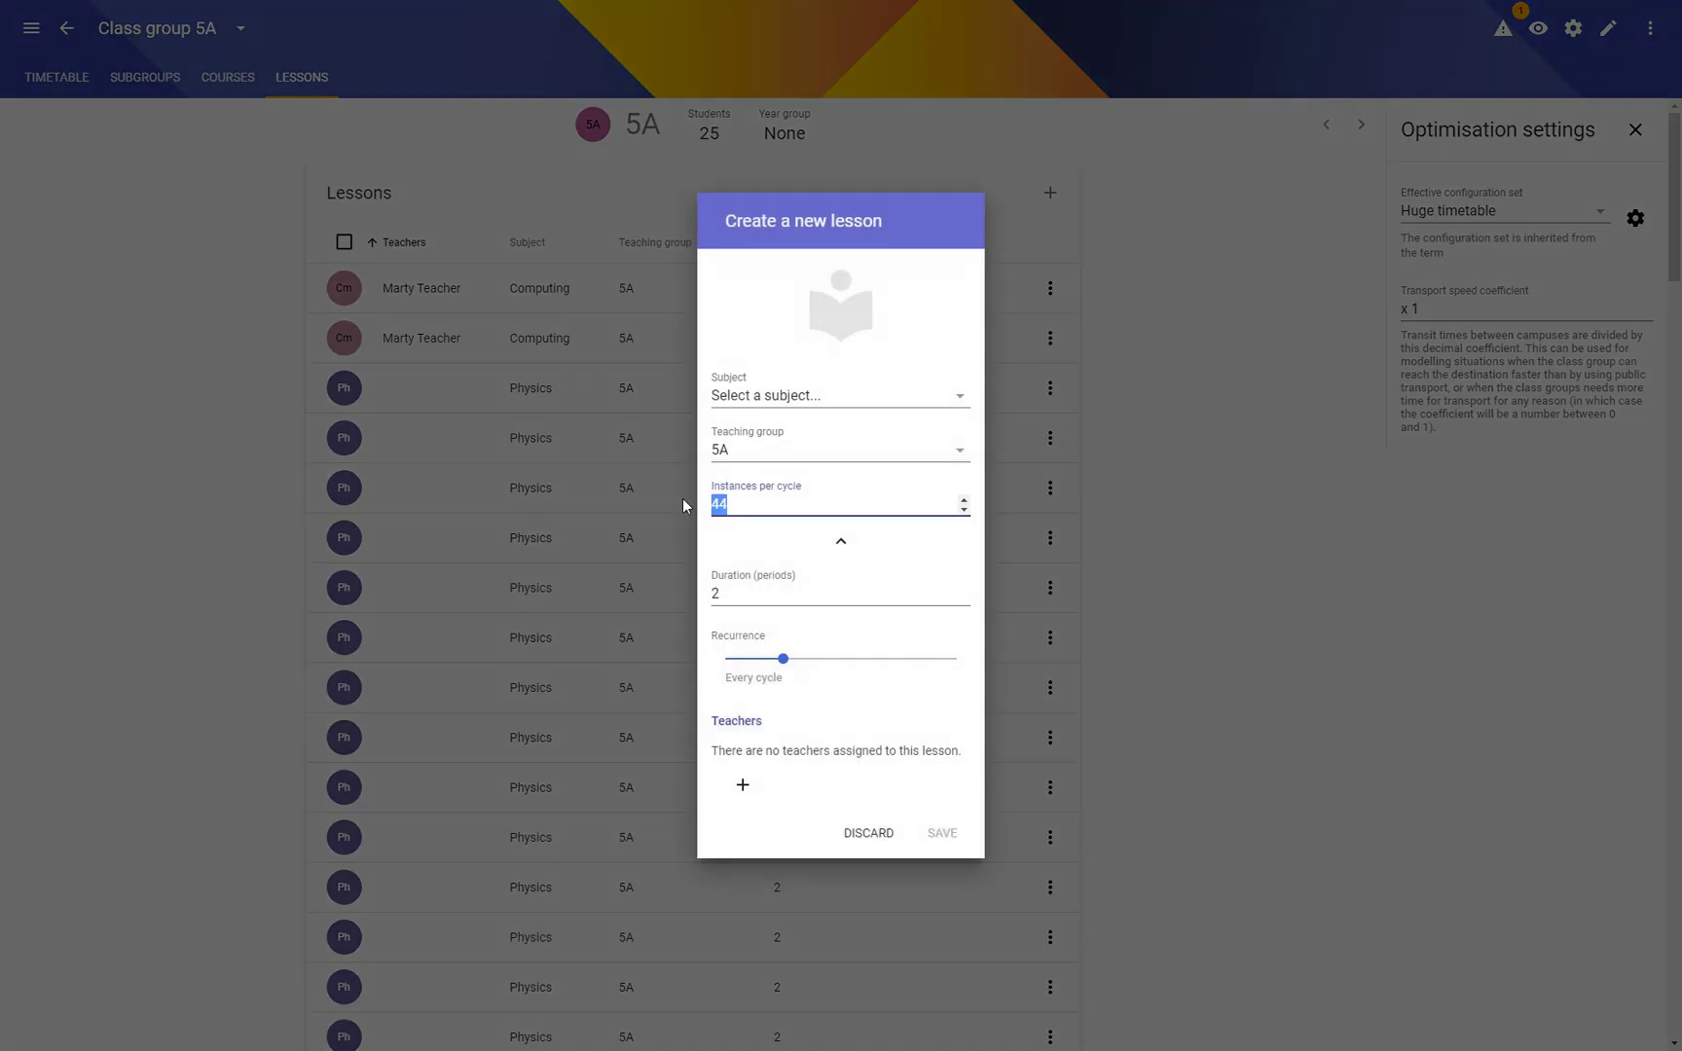
text(64)
click(810, 397)
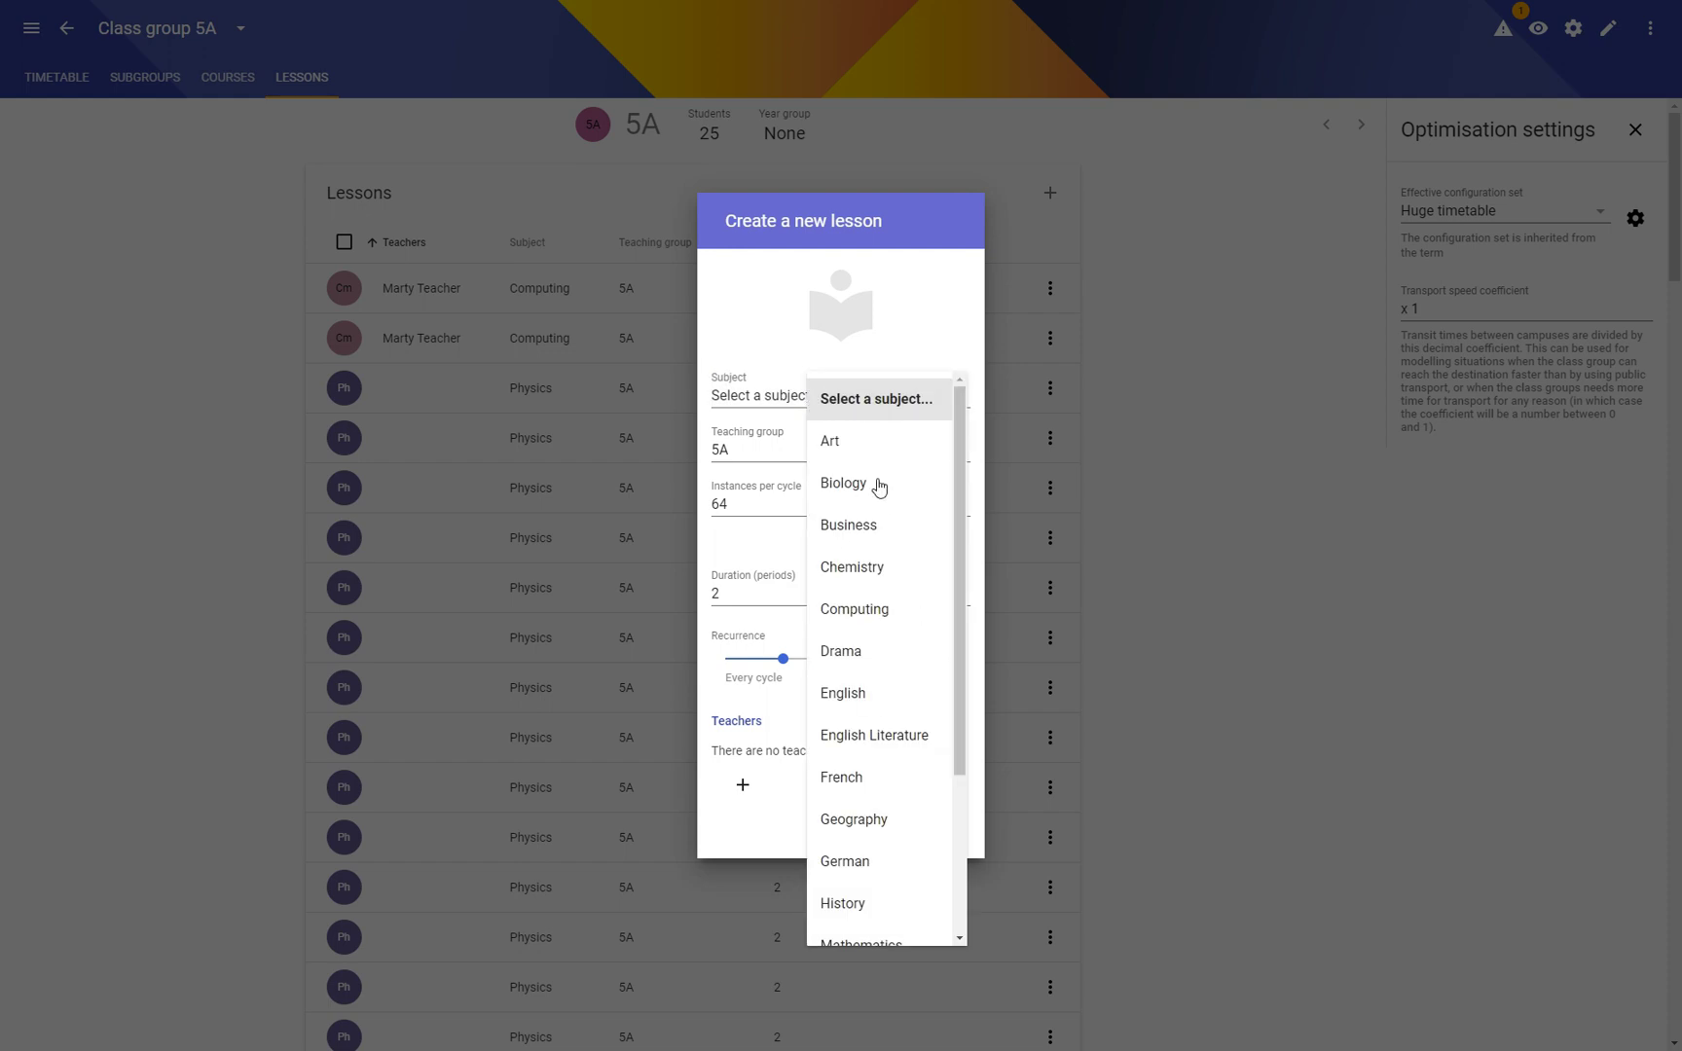
click(857, 528)
drag(765, 592, 670, 590)
text(1)
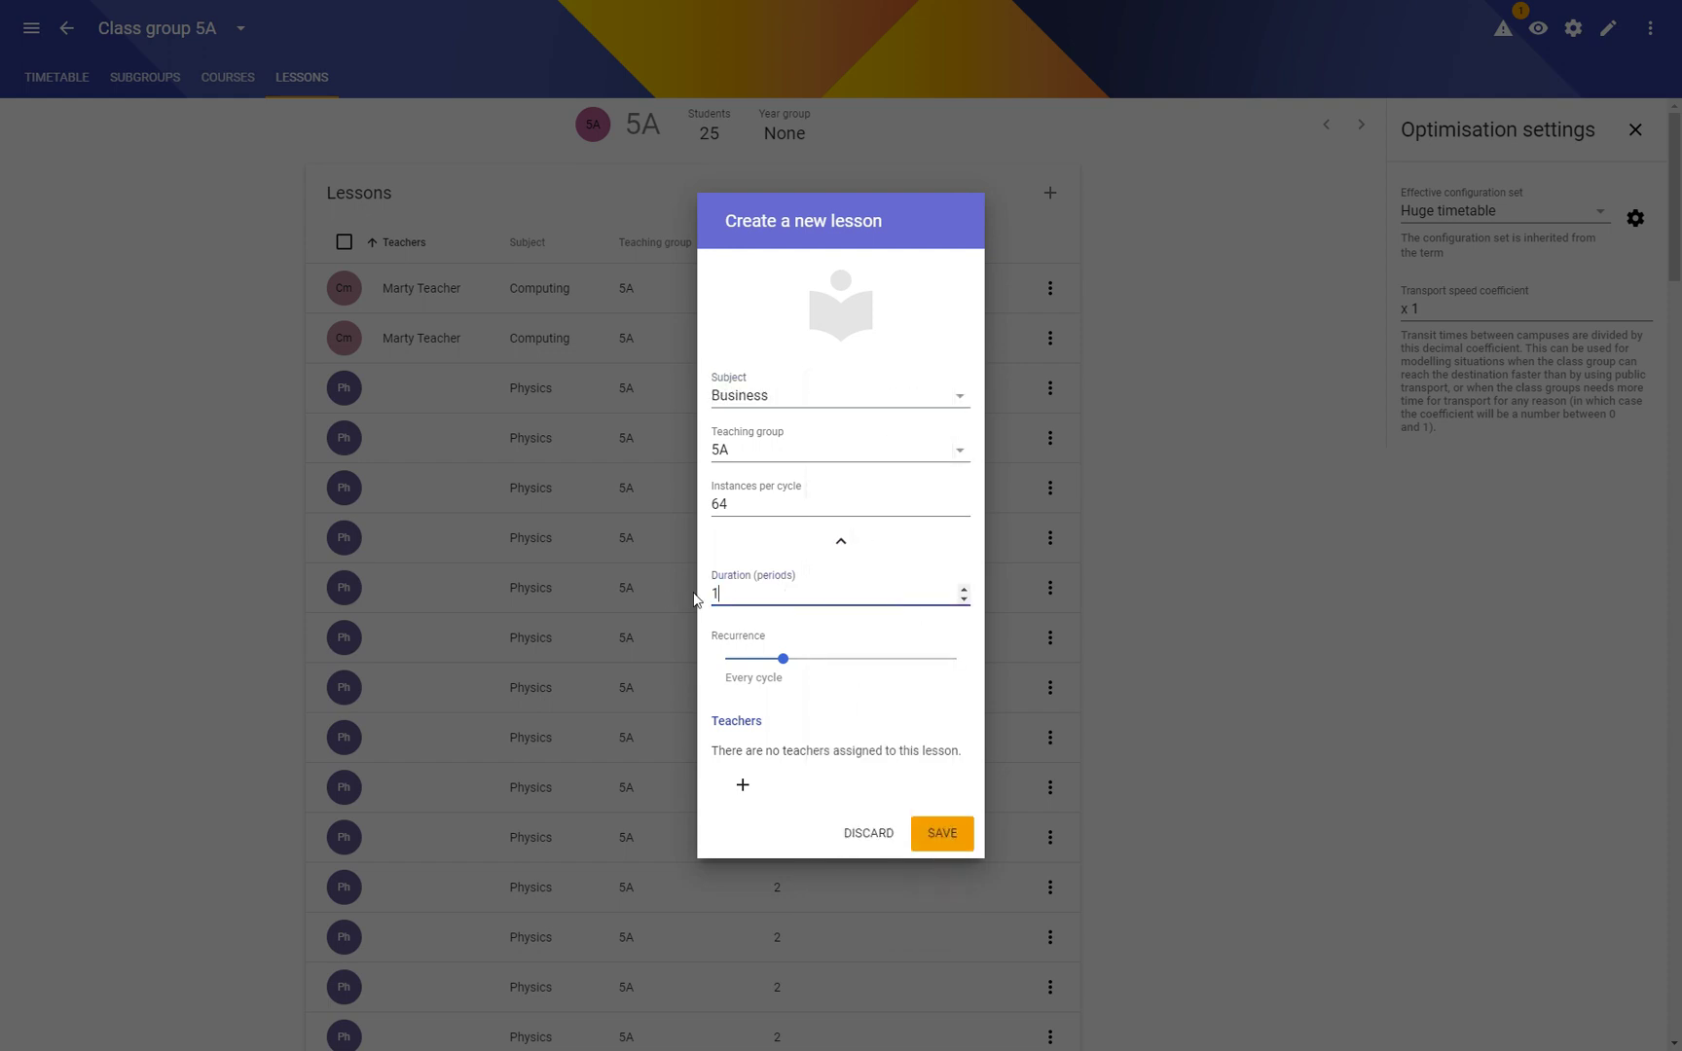
click(942, 834)
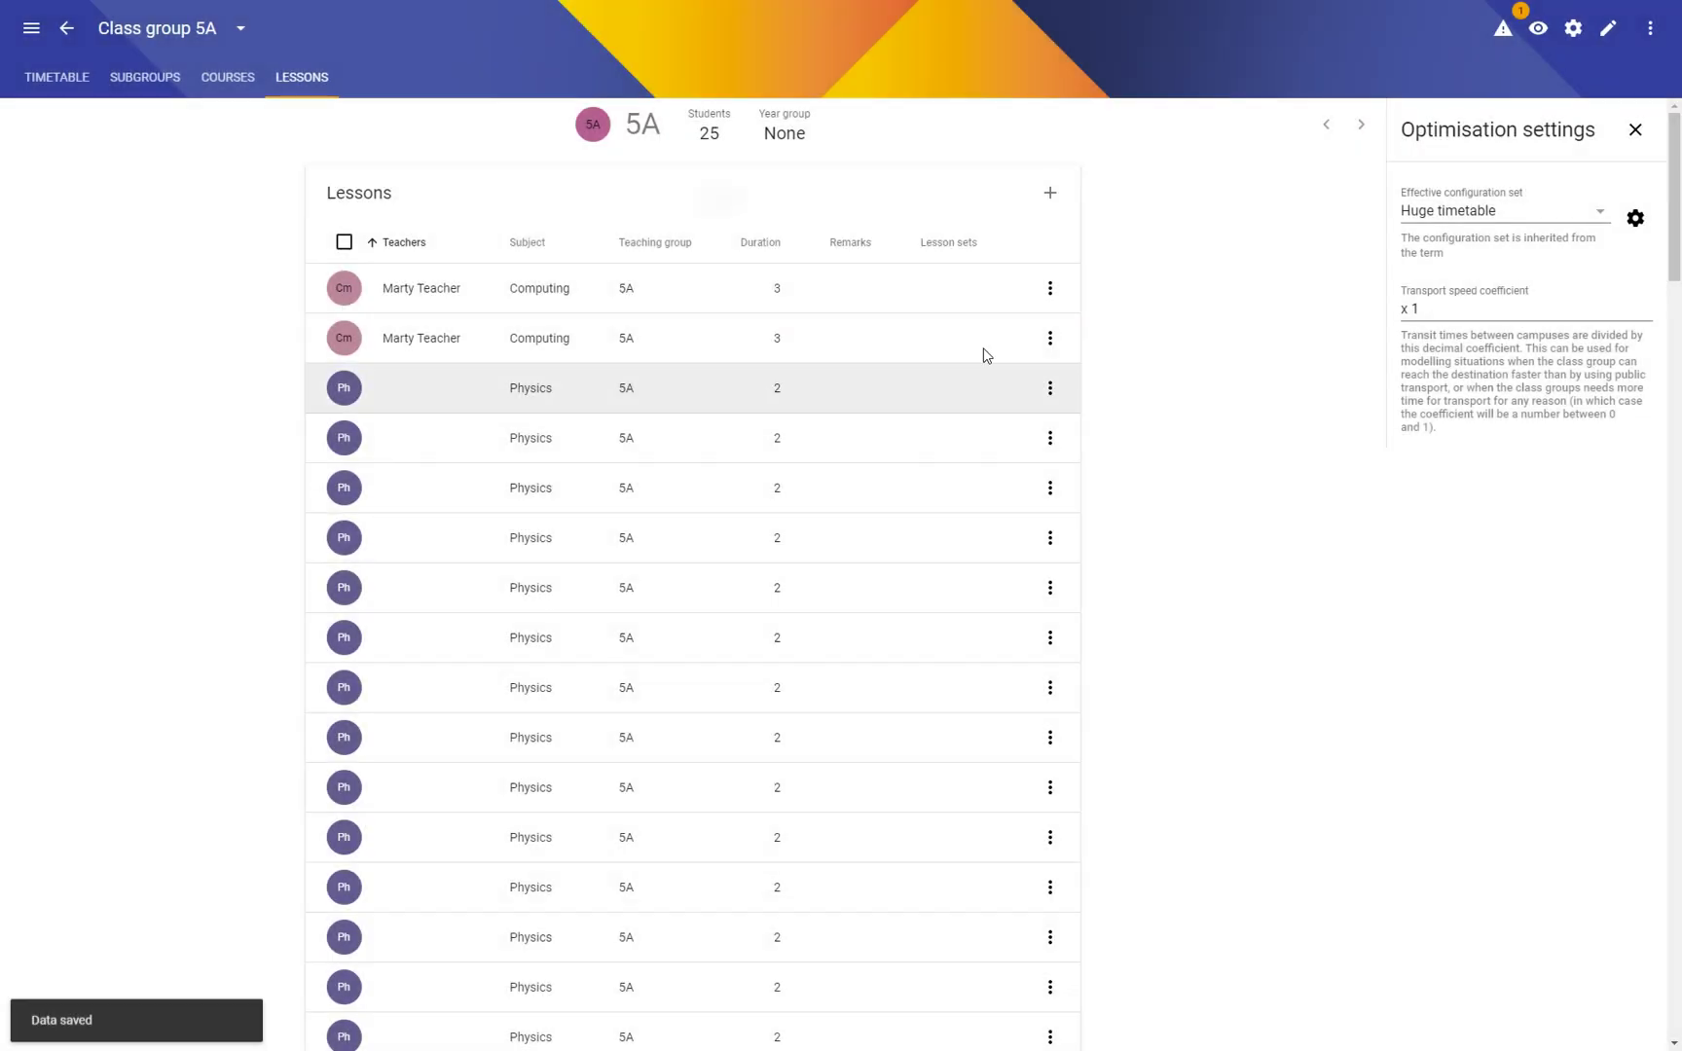
Step: Add a 4-period Mathematics lesson to 5A, 64 per cycle, then return to class groups
click(1051, 194)
click(796, 397)
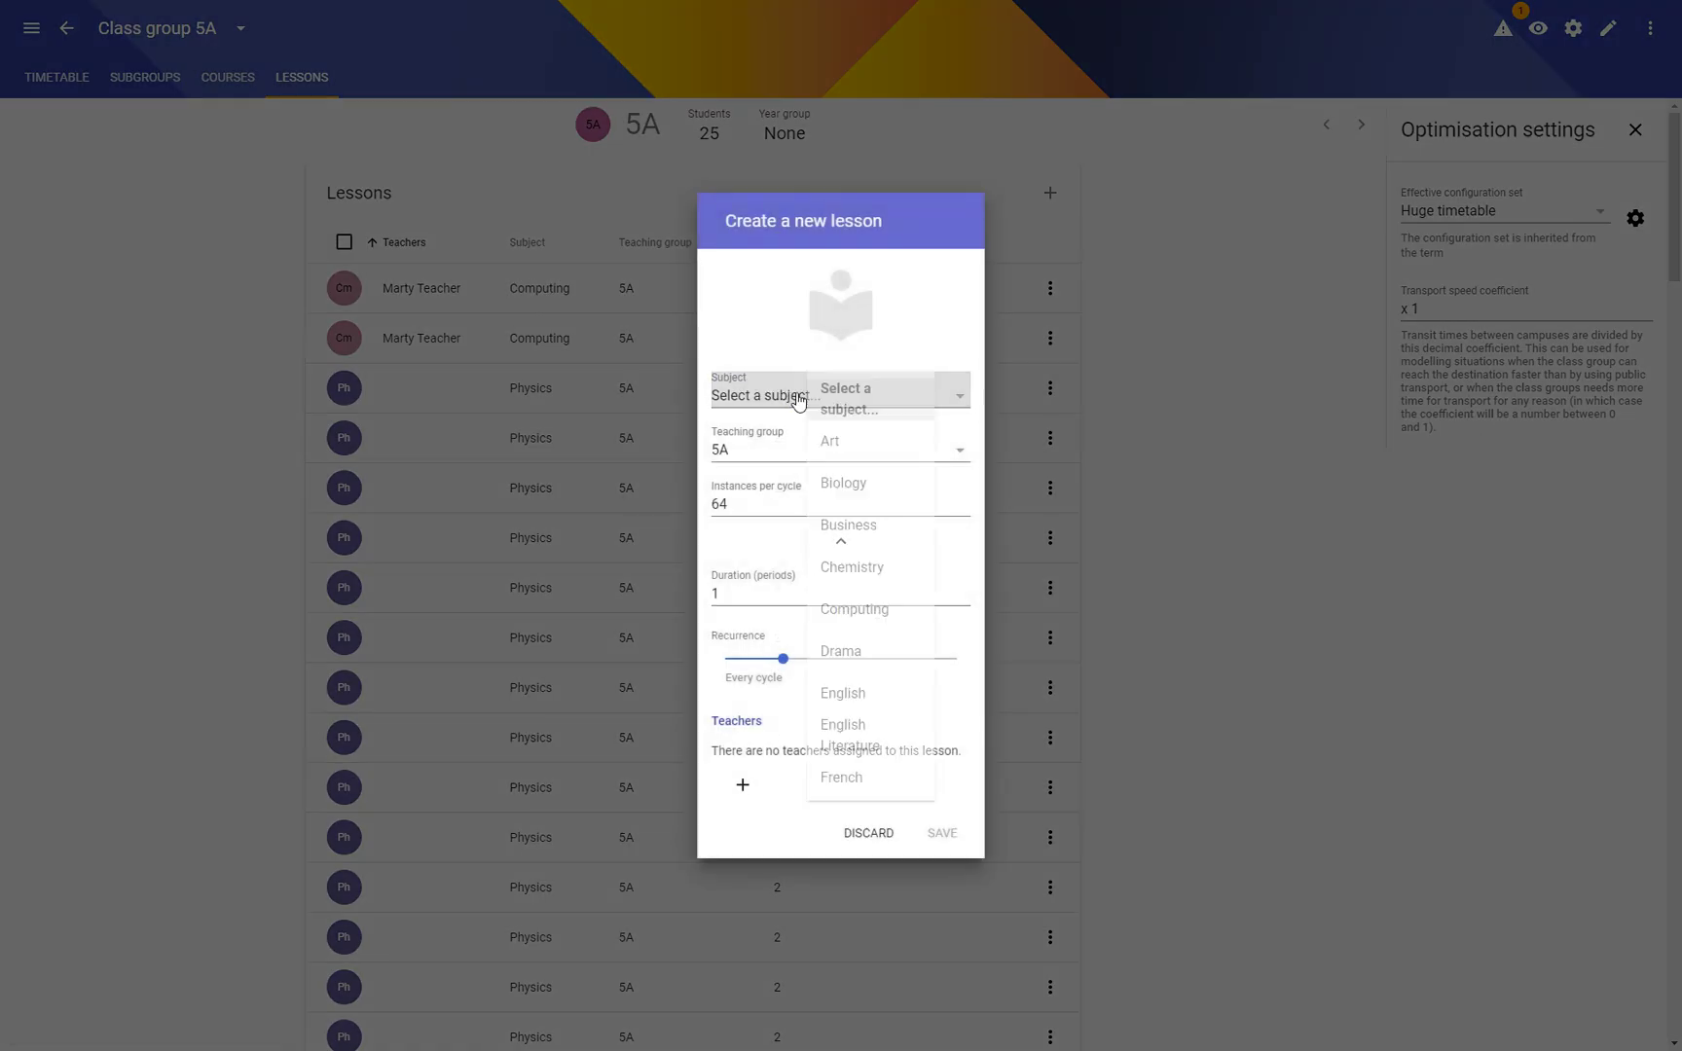
scroll(867, 740, down, 3)
click(863, 714)
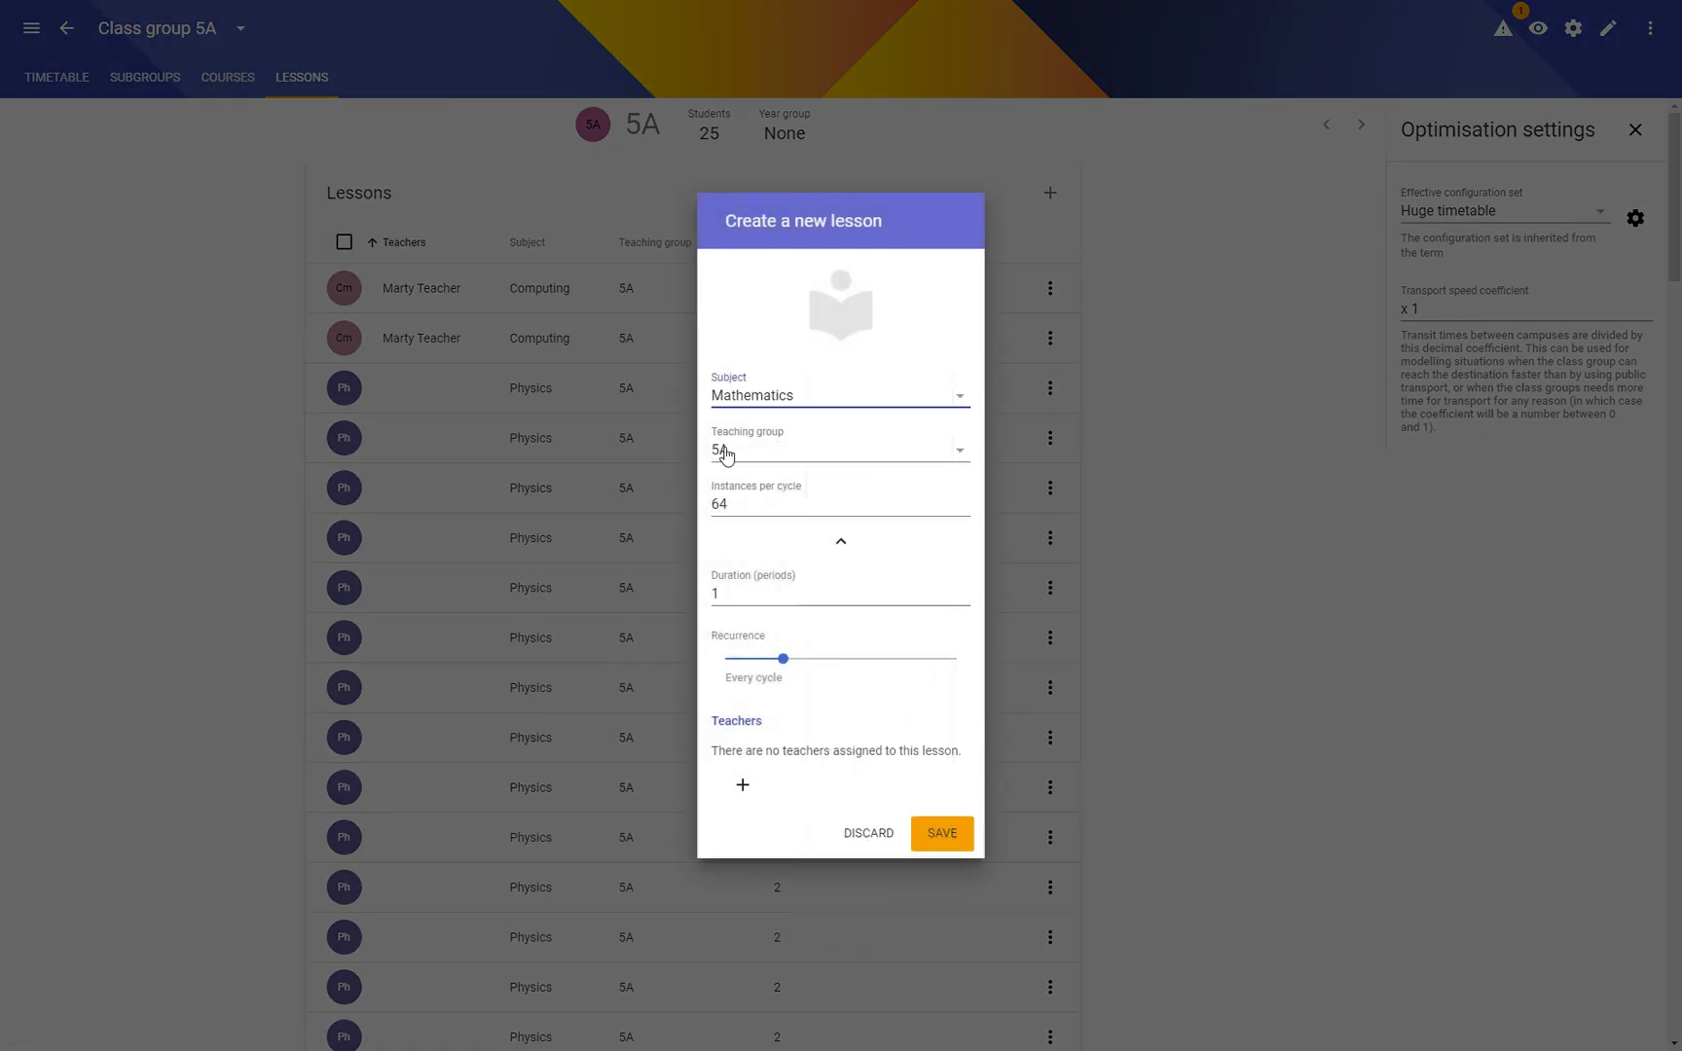
double_click(707, 599)
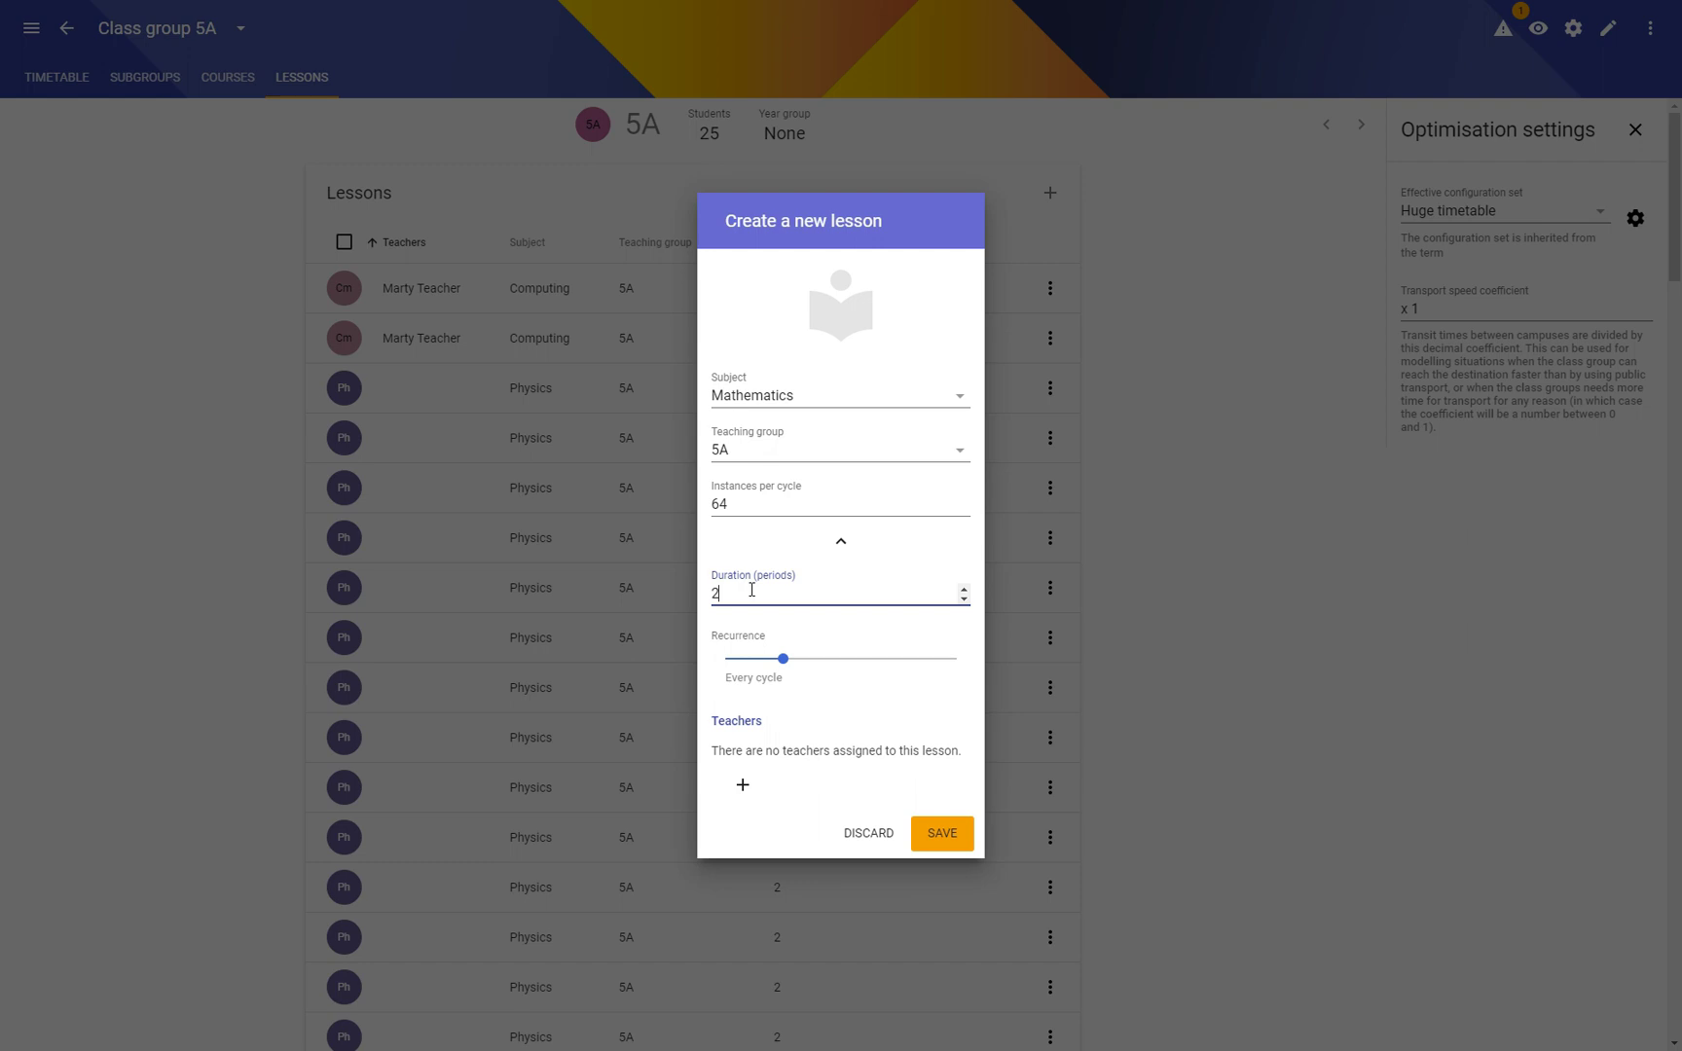
text(2)
key(BackSpace)
text(4)
key(Return)
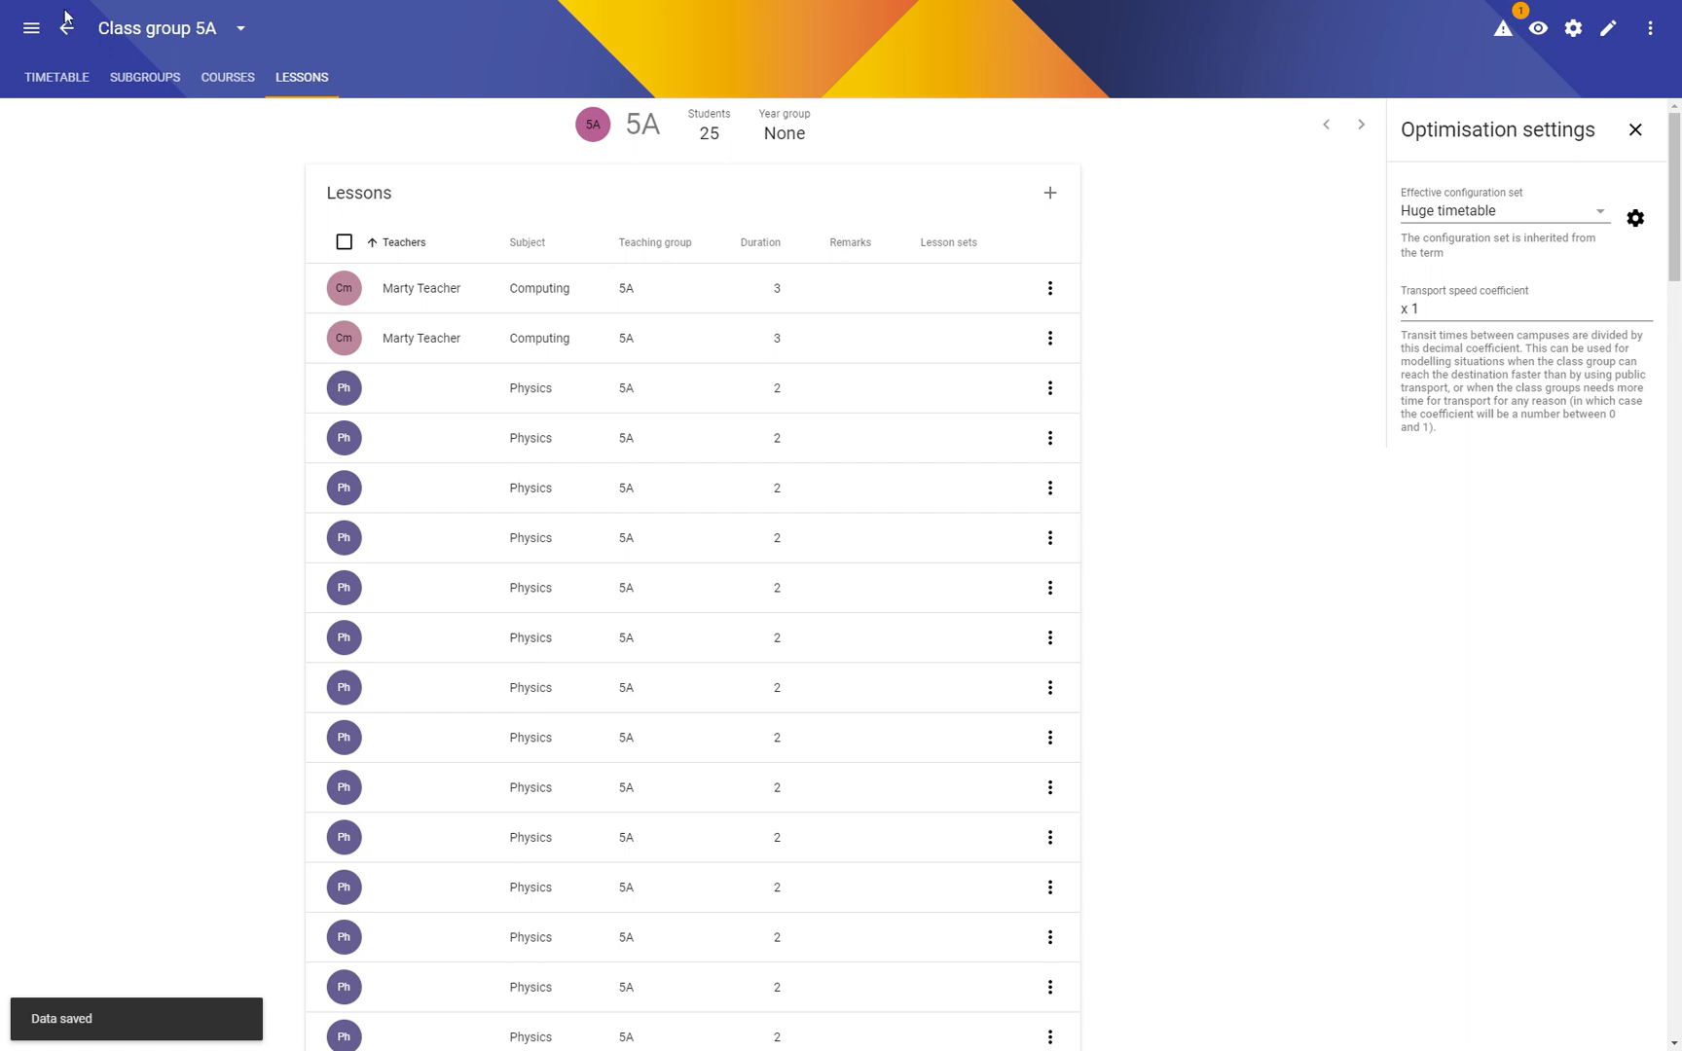
click(66, 23)
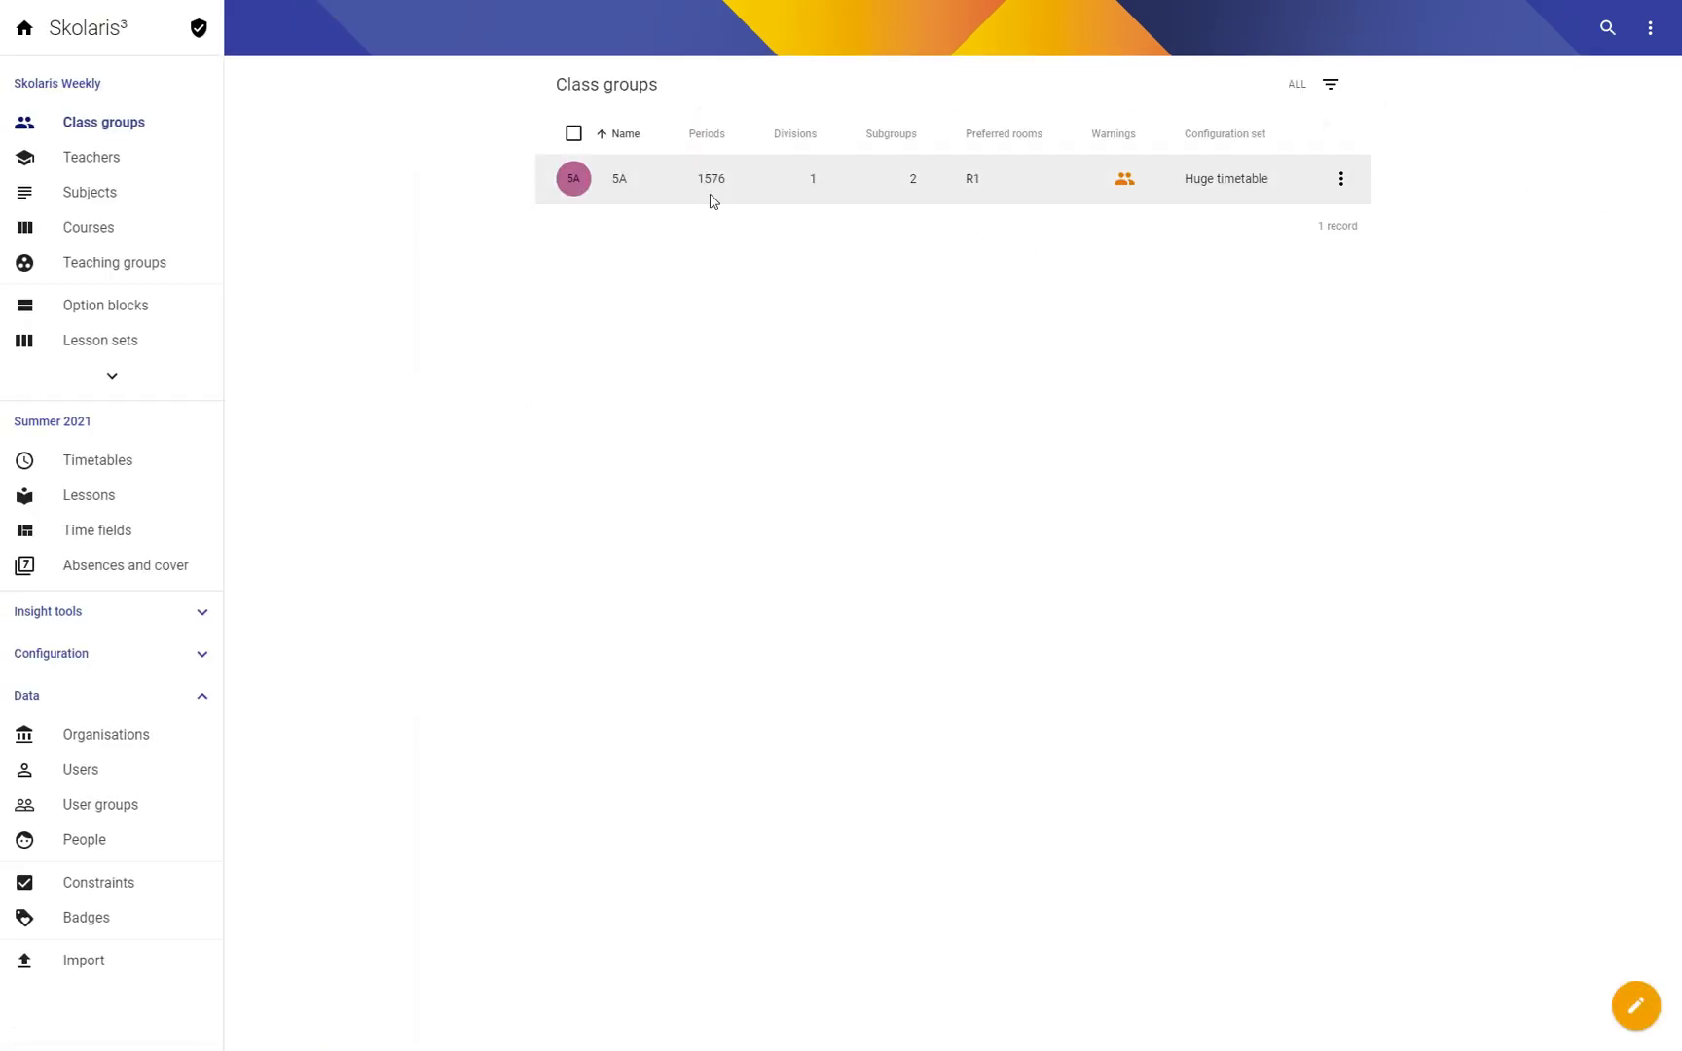
Step: Clone class group 5A as a new class with code 5B
click(1341, 179)
click(1306, 187)
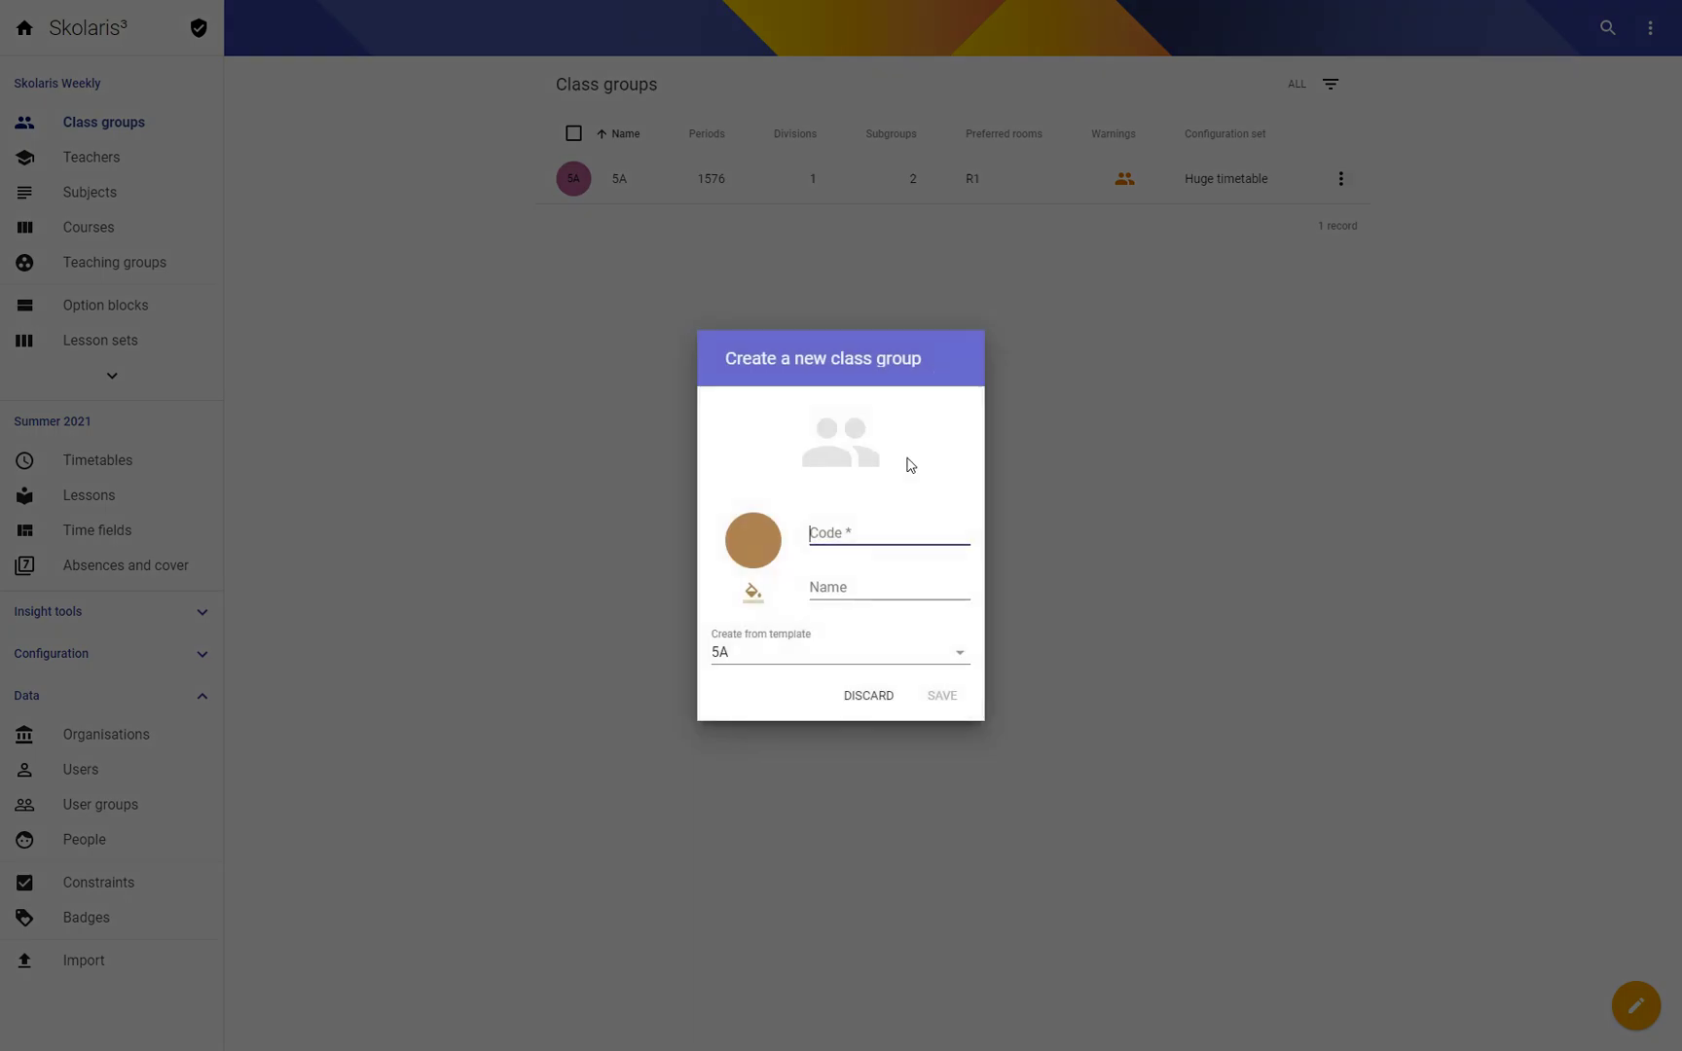
click(855, 536)
text(5B)
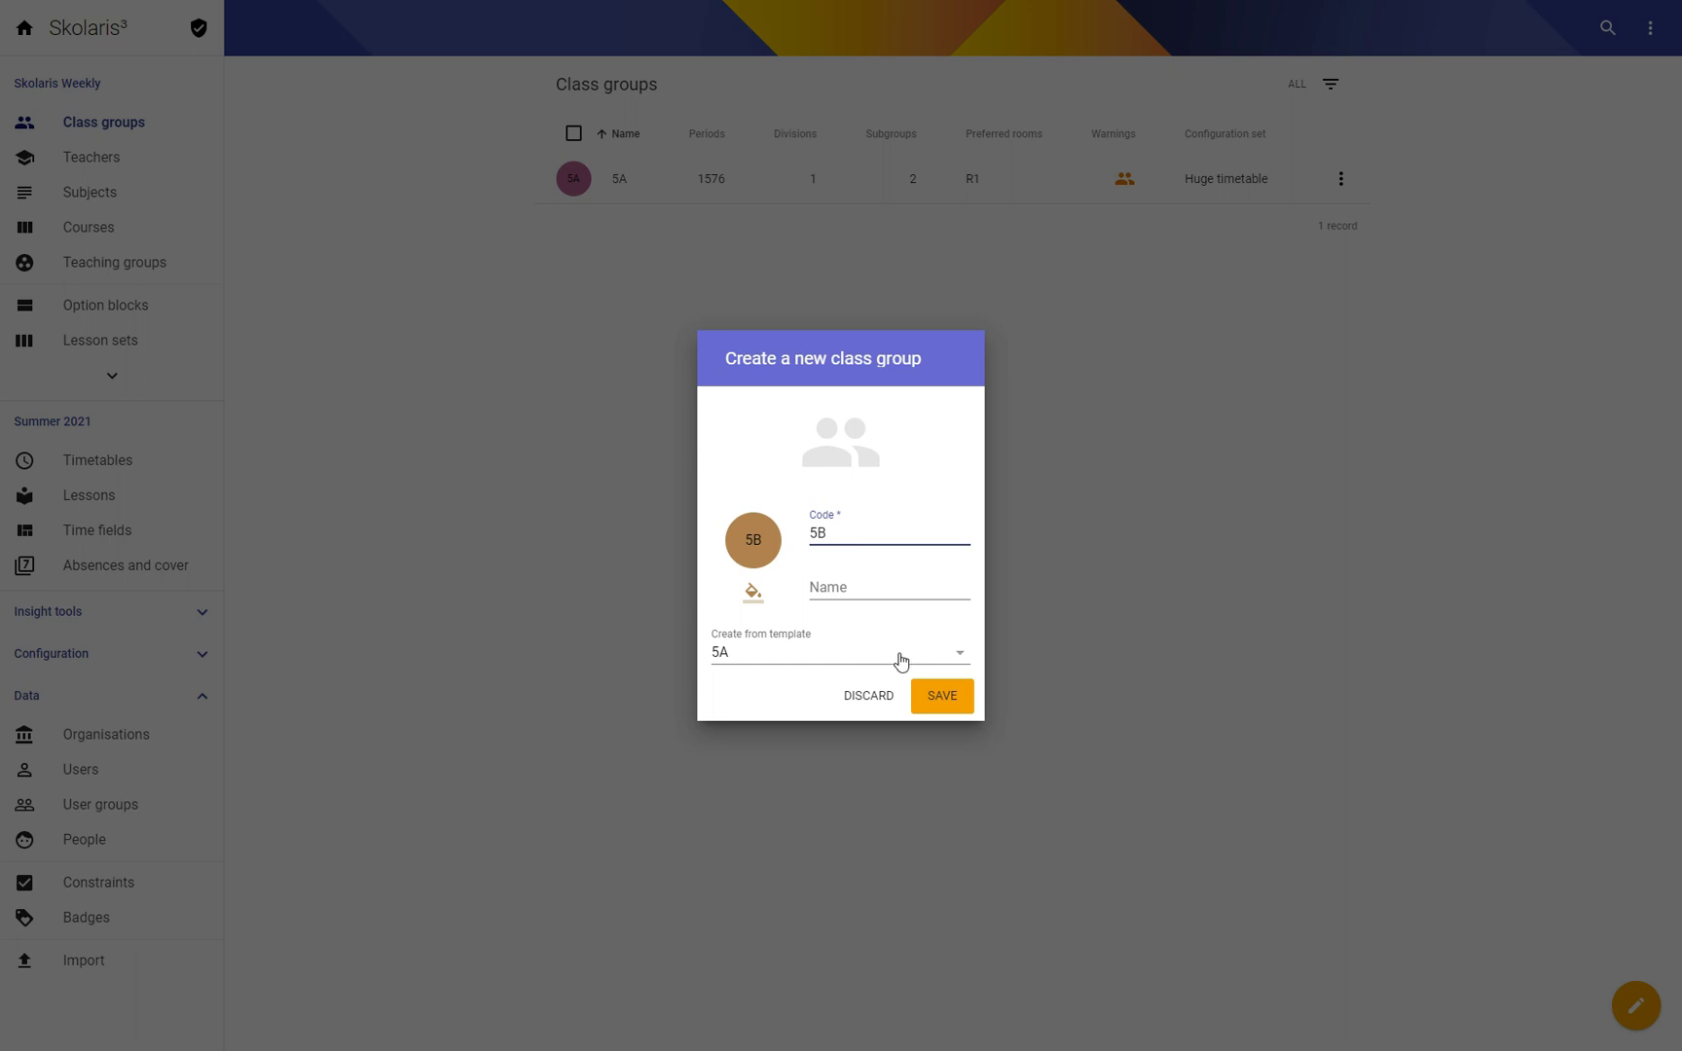
click(950, 699)
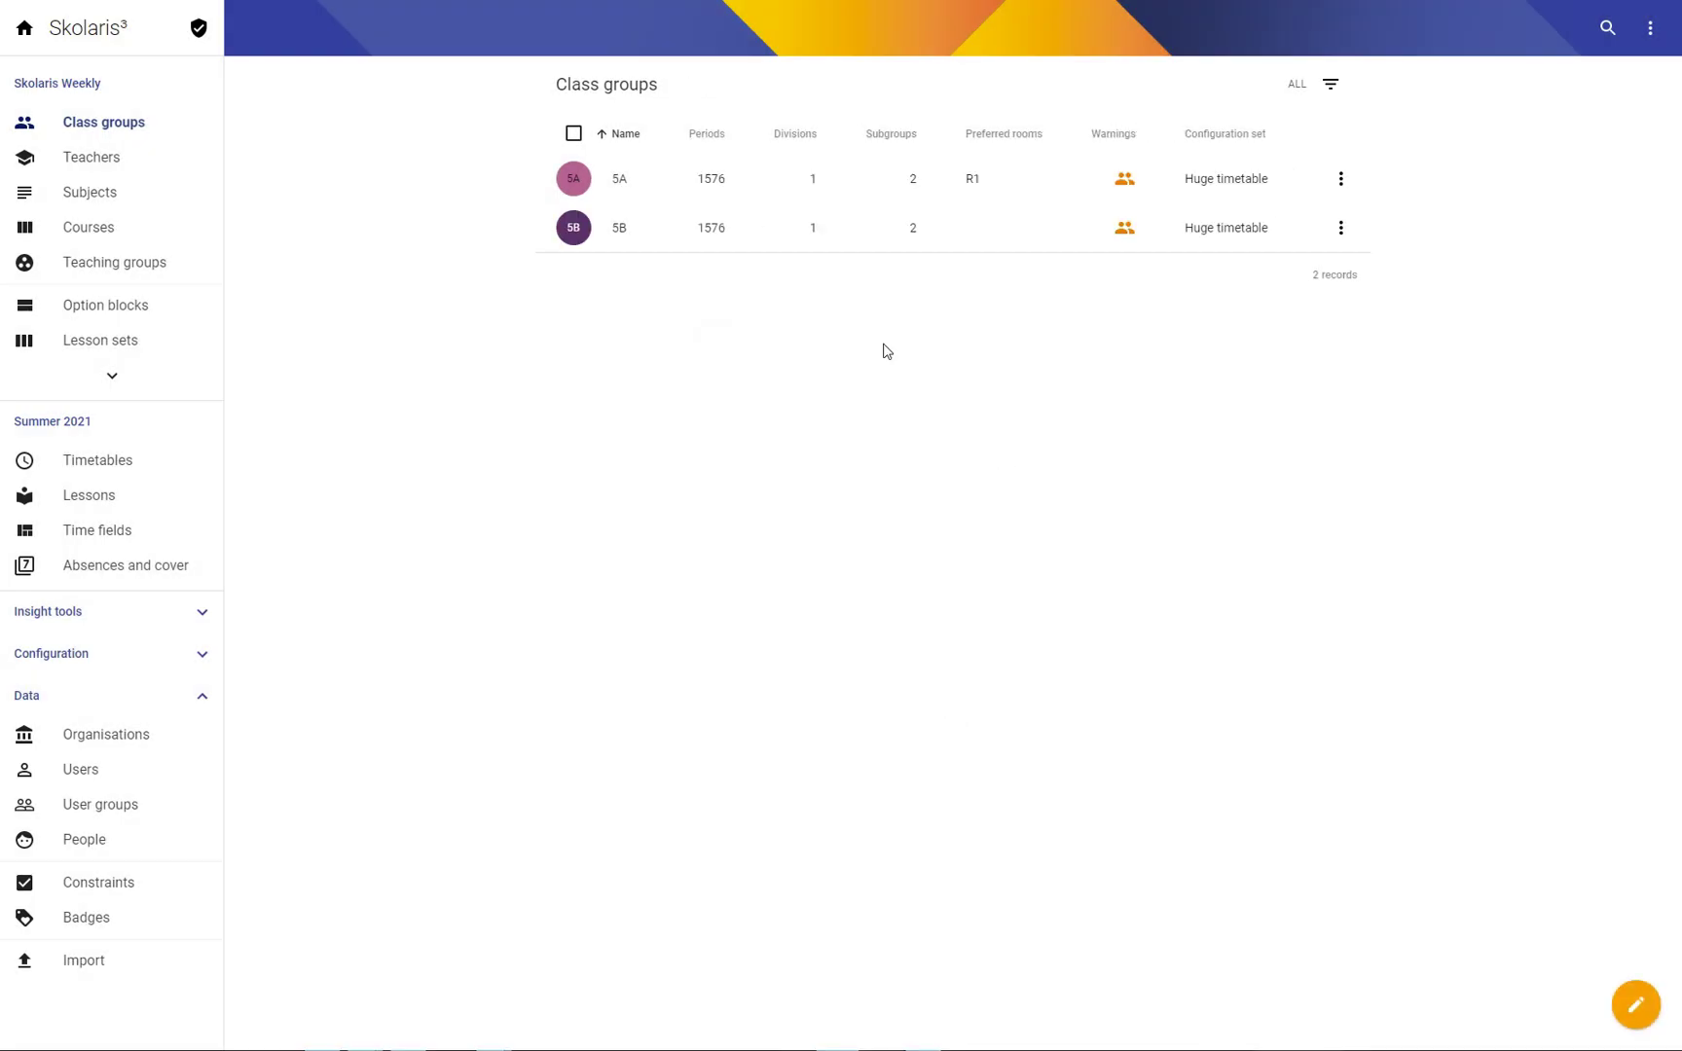
Step: Clone class 5B to create class 5C
click(1340, 232)
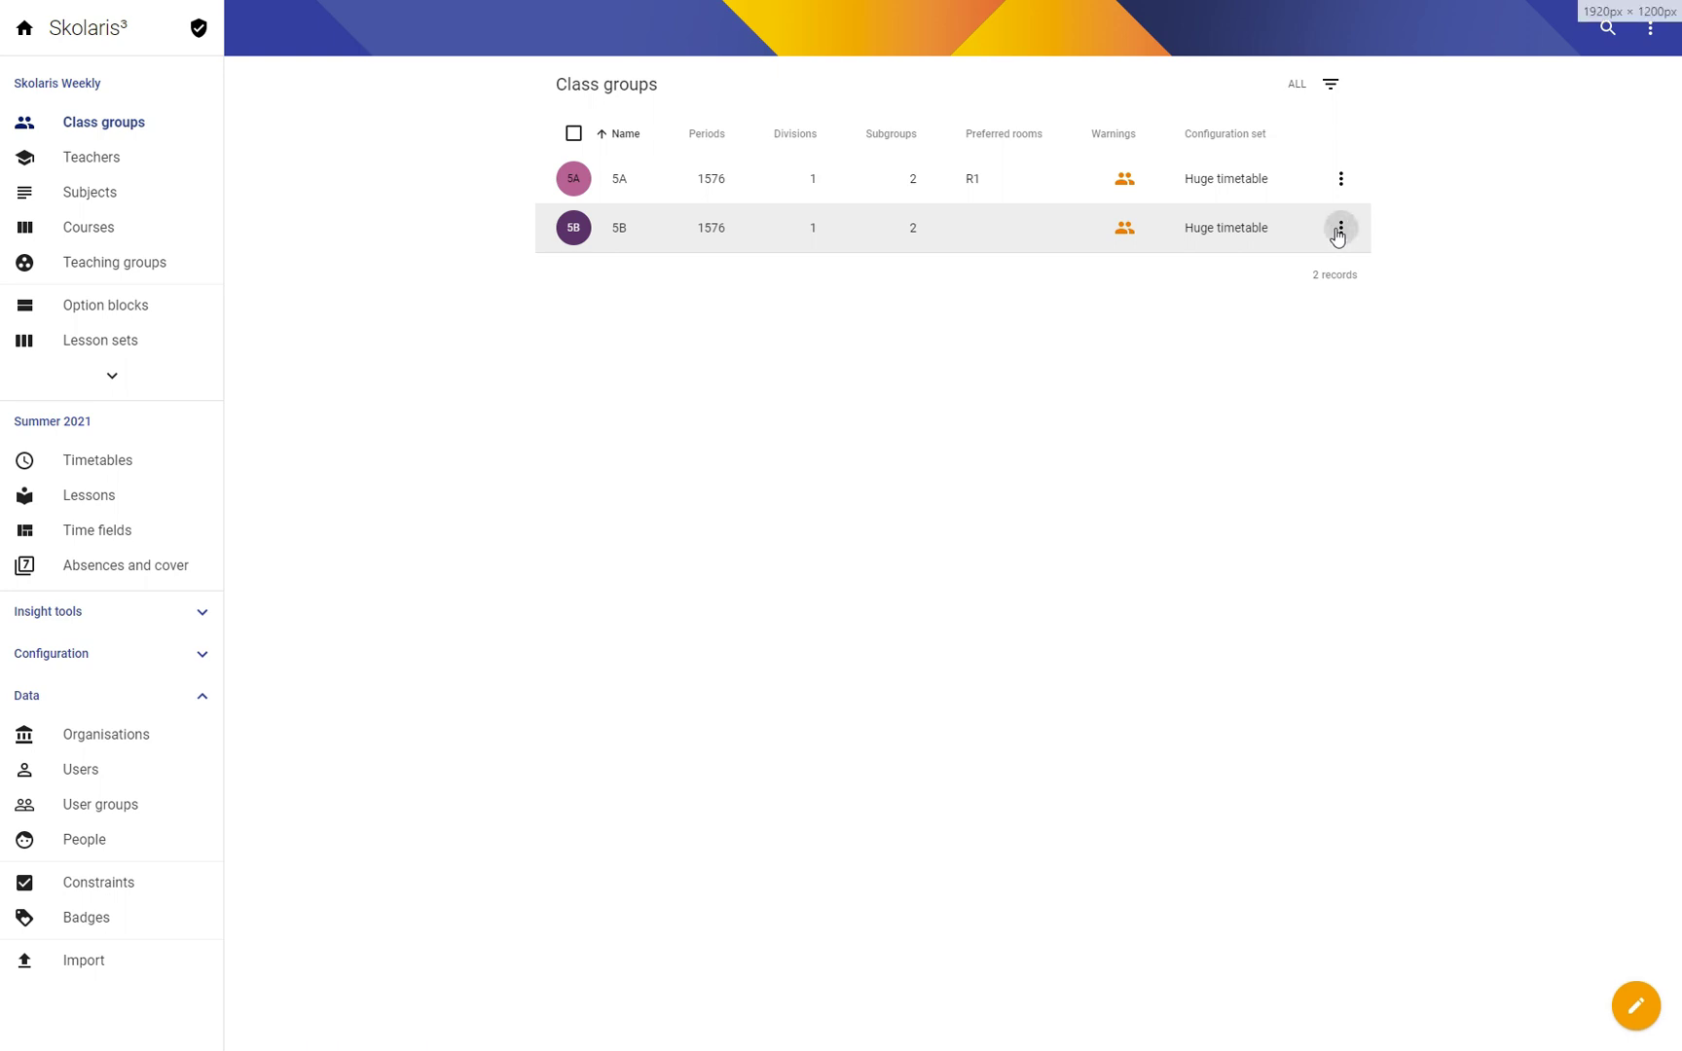
click(1316, 232)
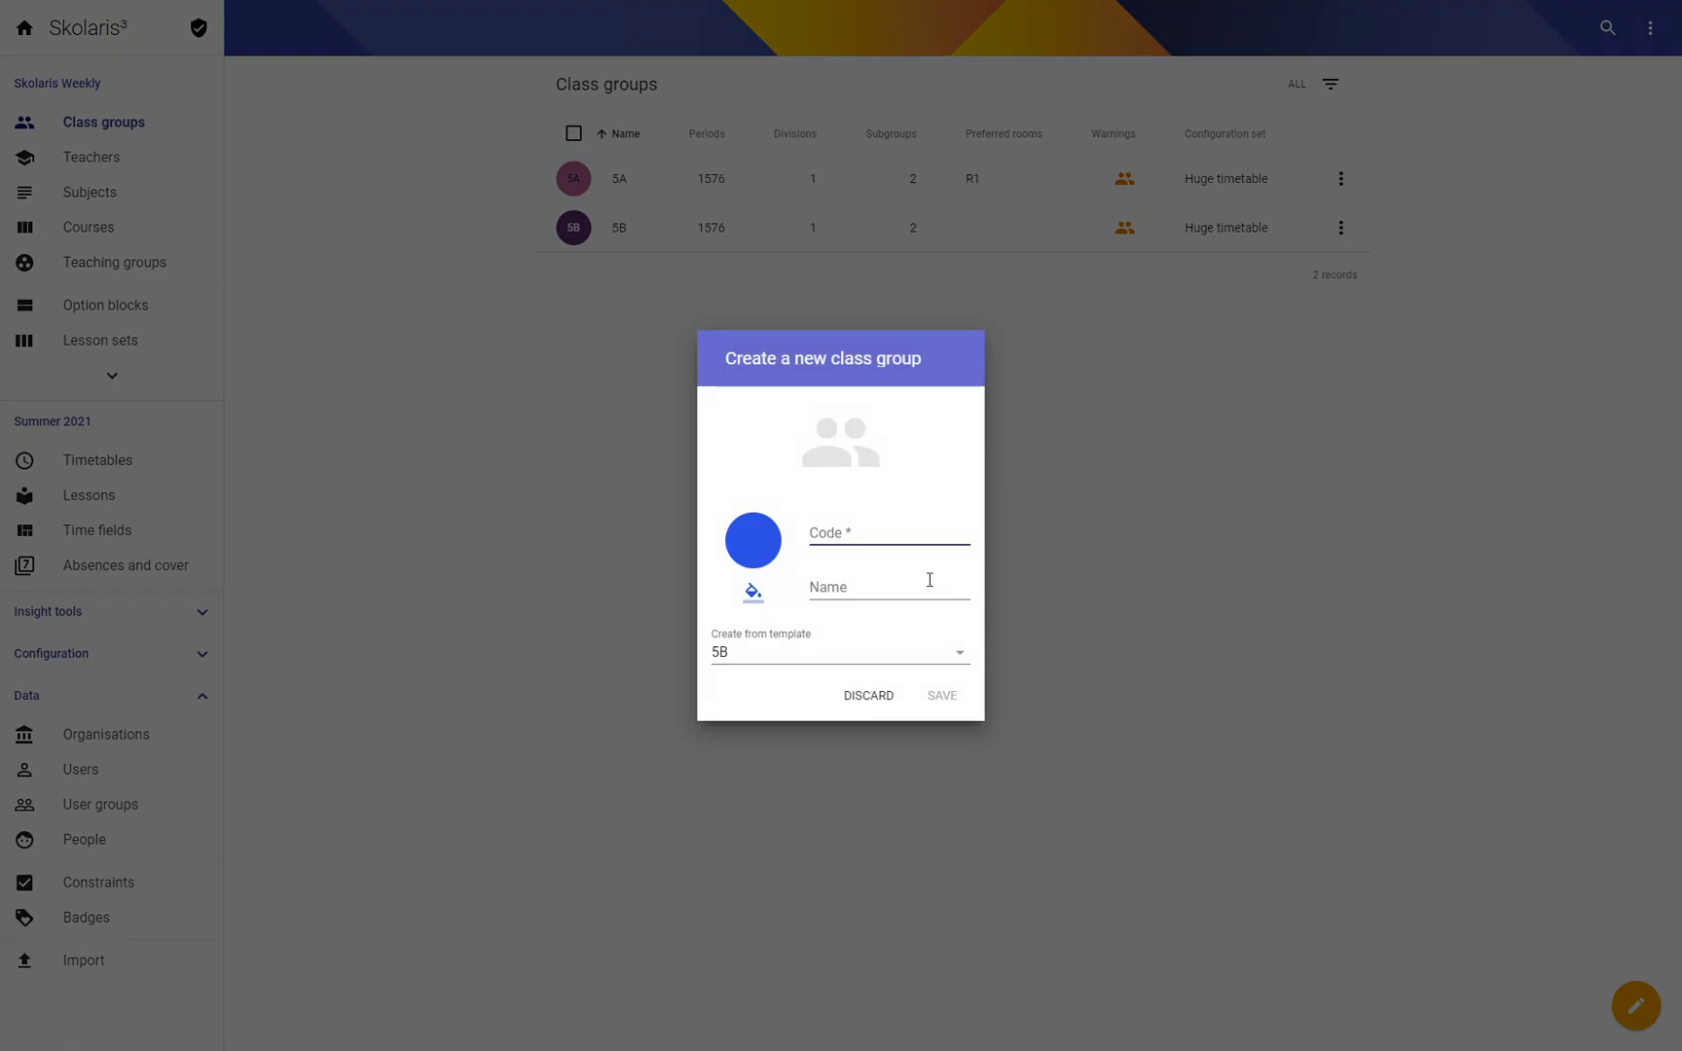
text(5C)
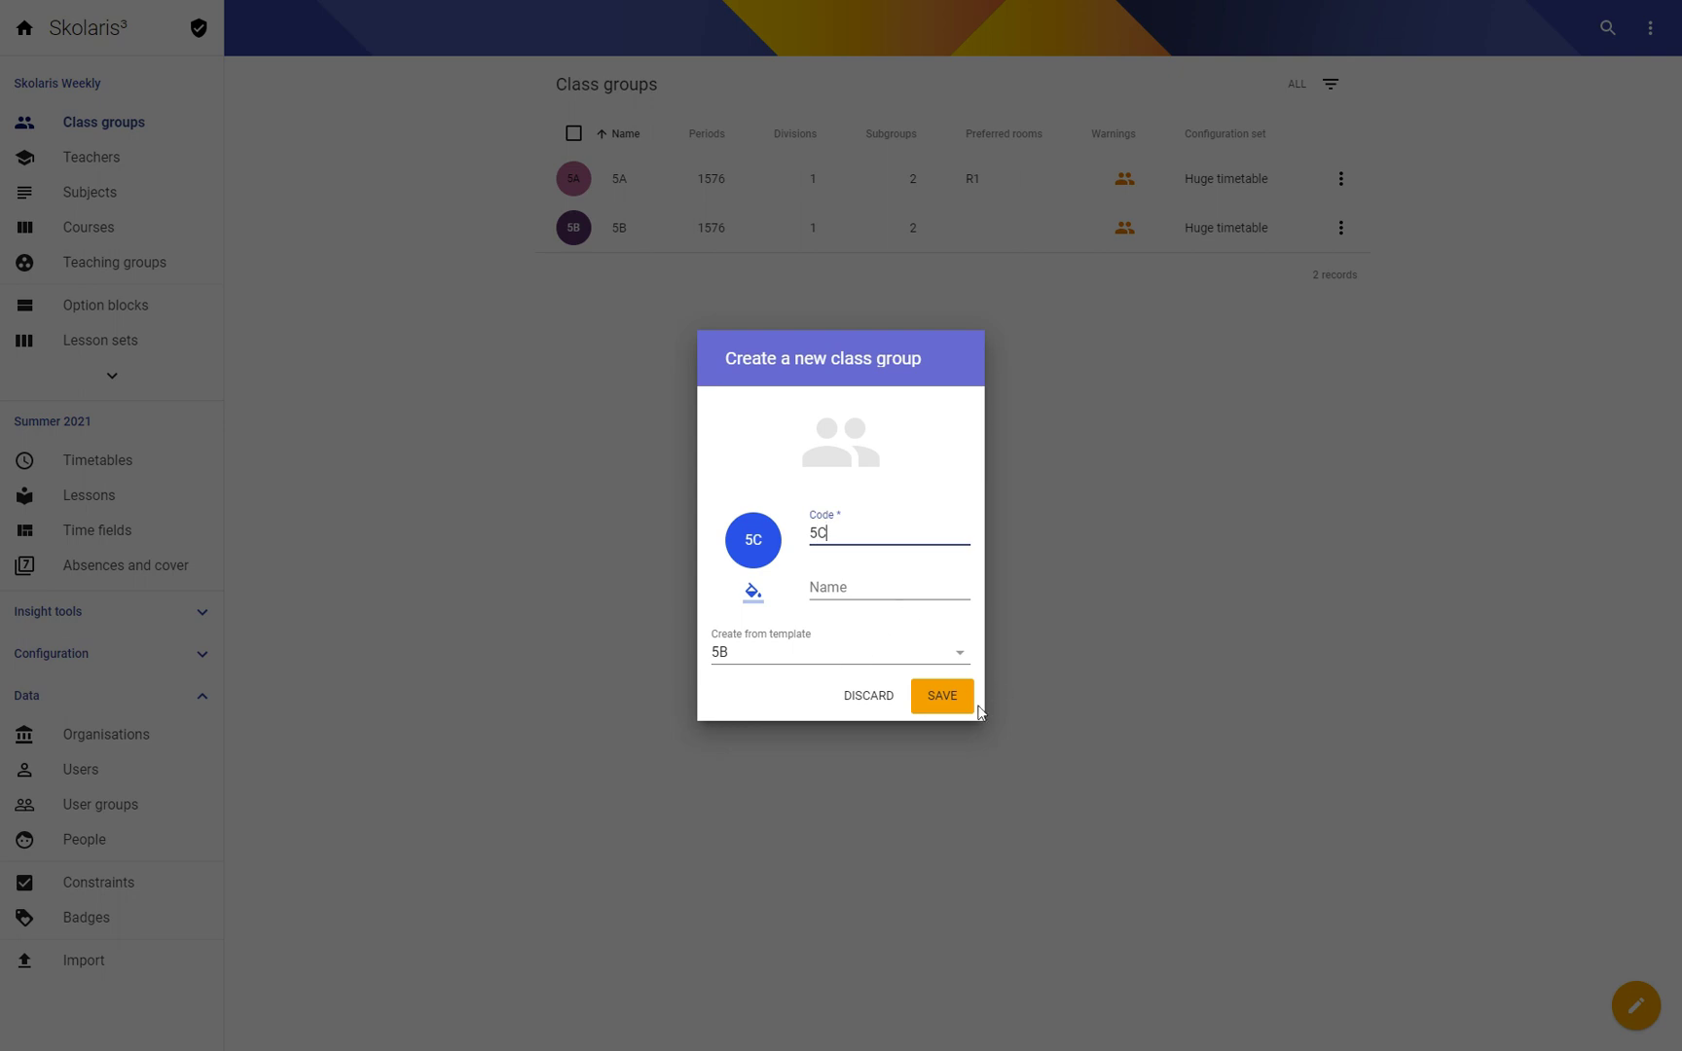
click(935, 693)
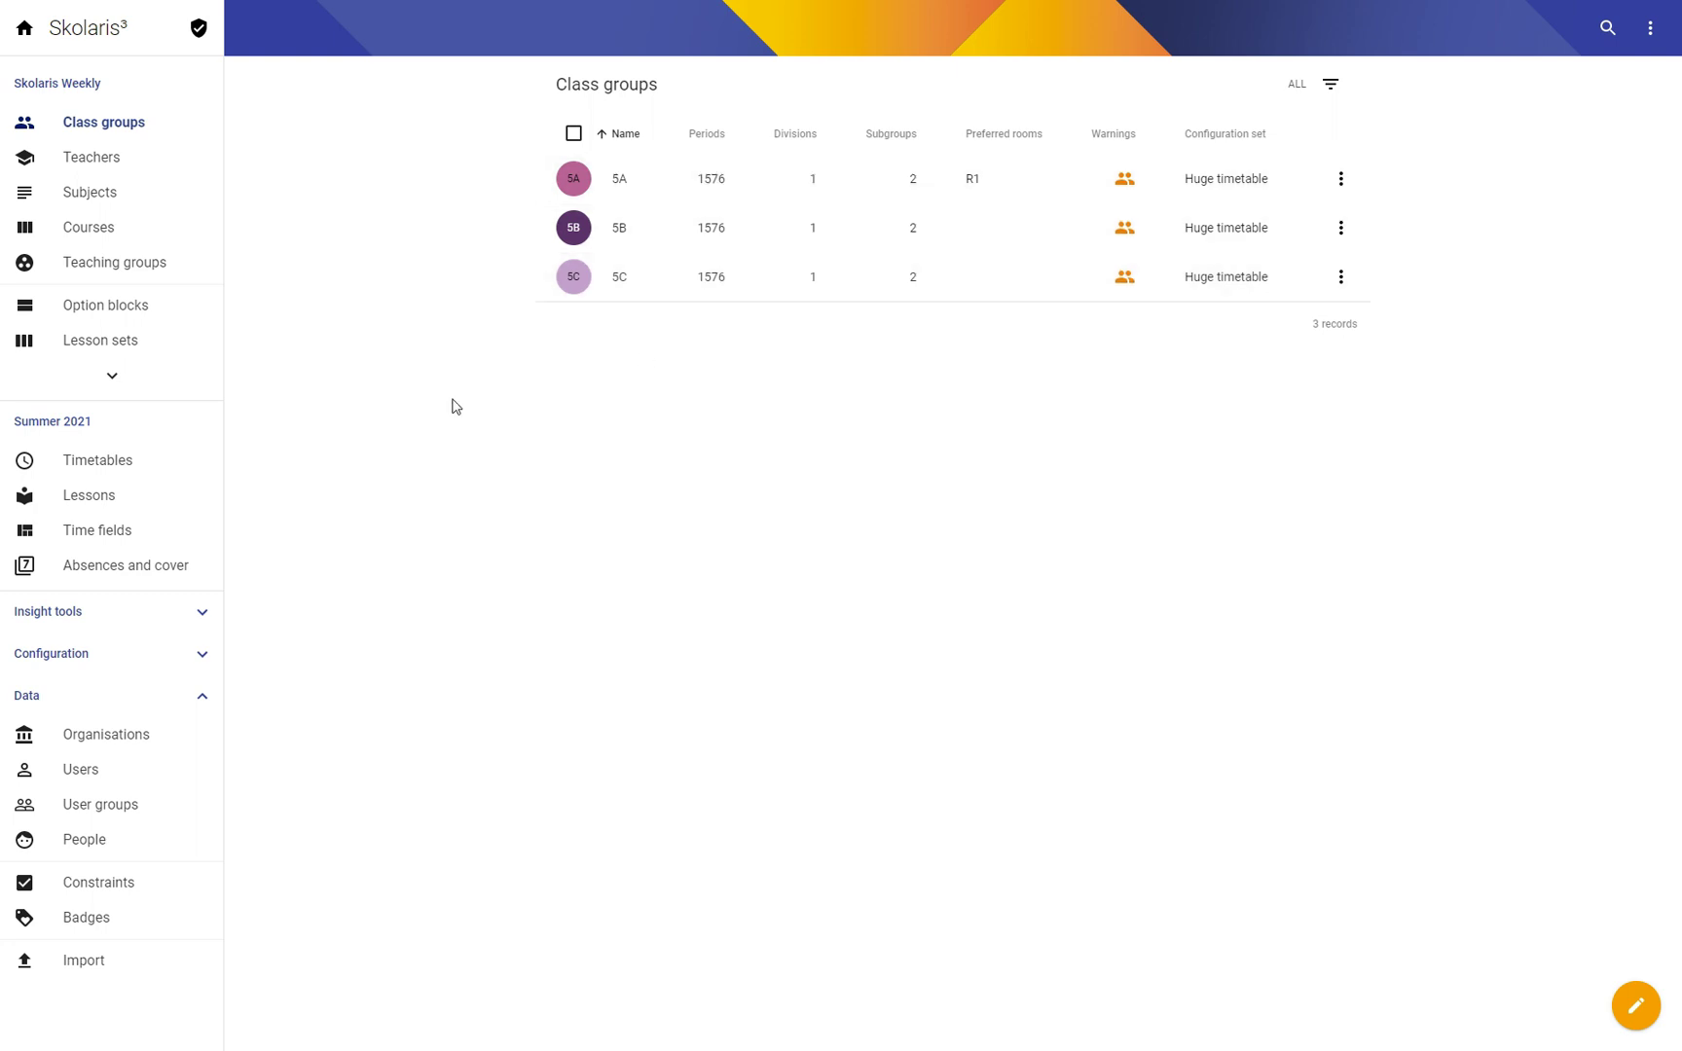
Step: Open Huge timetable test and check its data warnings, expanding then collapsing 'Lesson: No teachers'
click(146, 471)
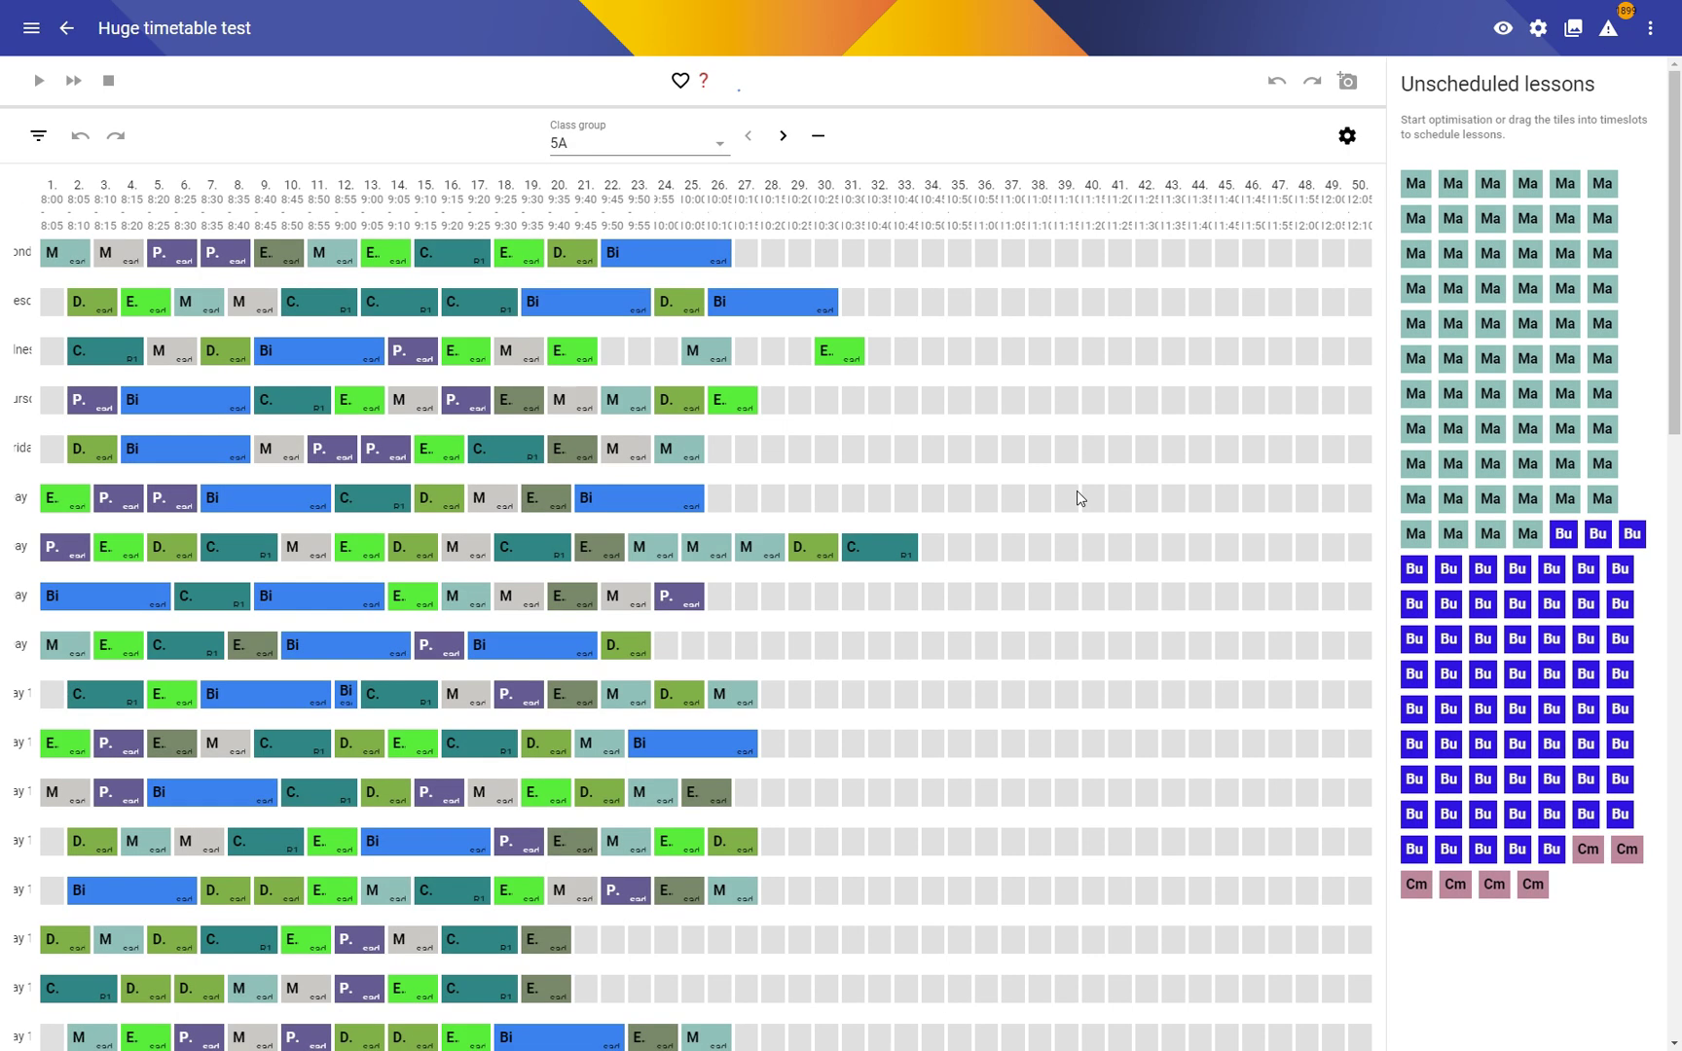
click(1608, 29)
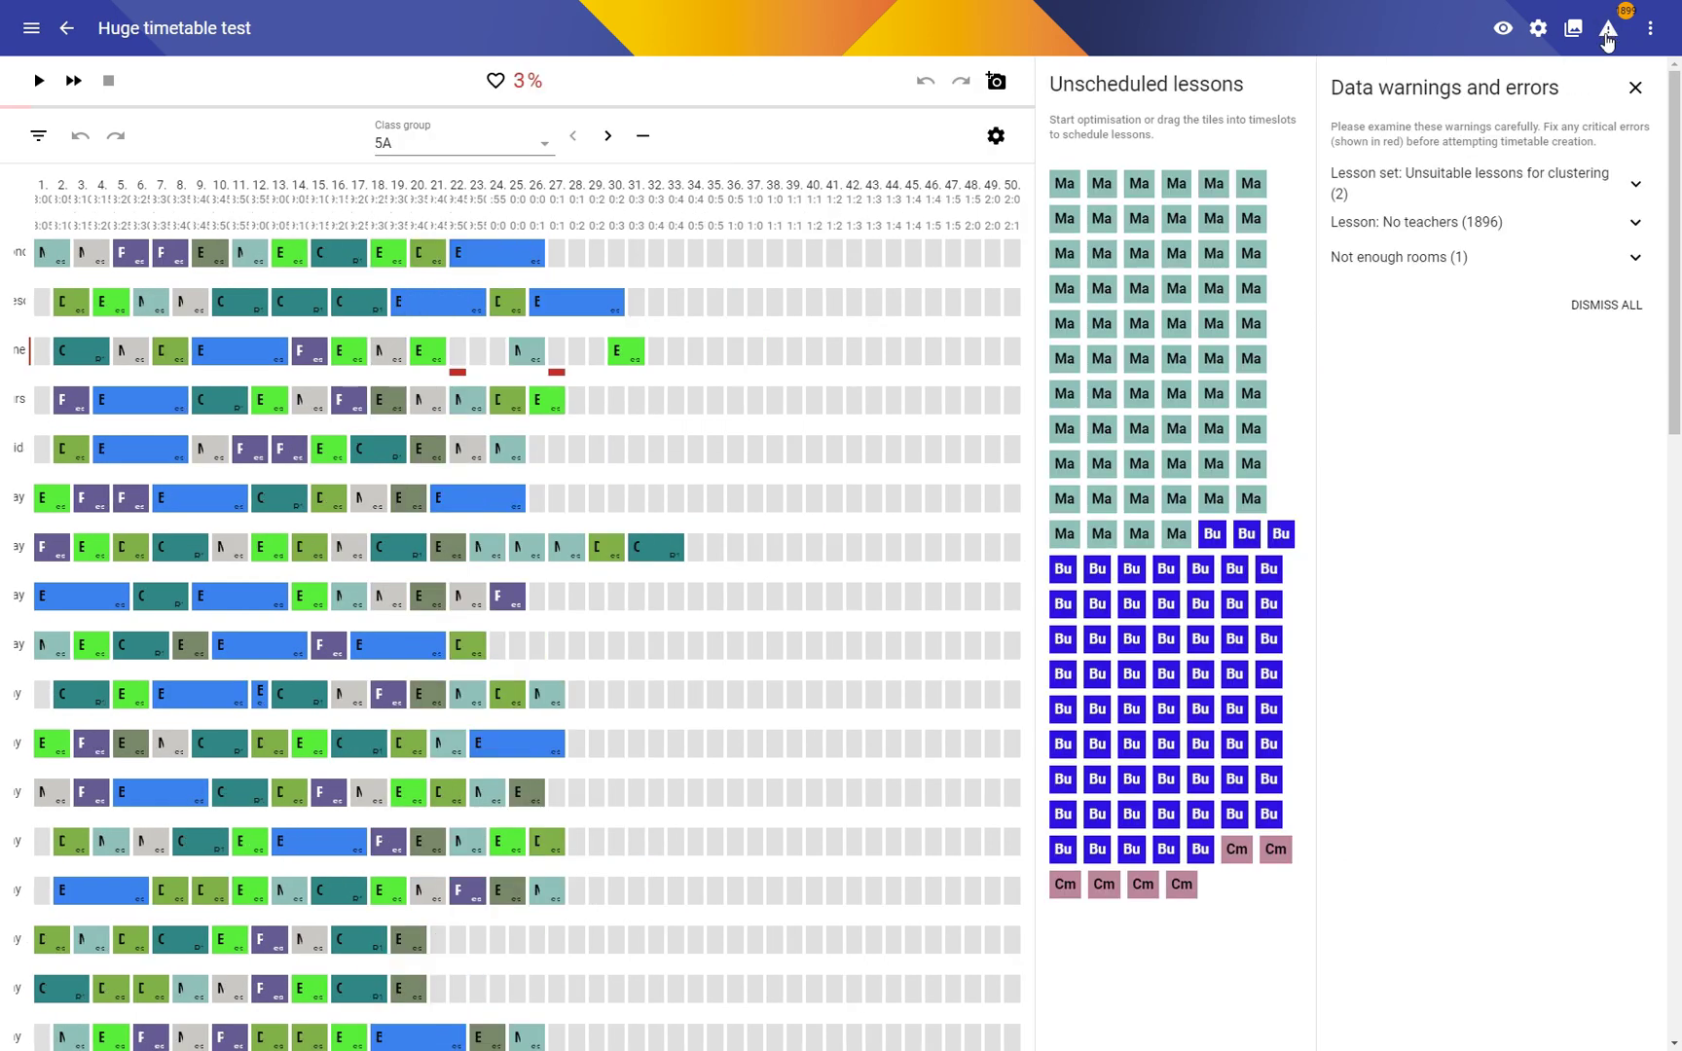
click(1415, 224)
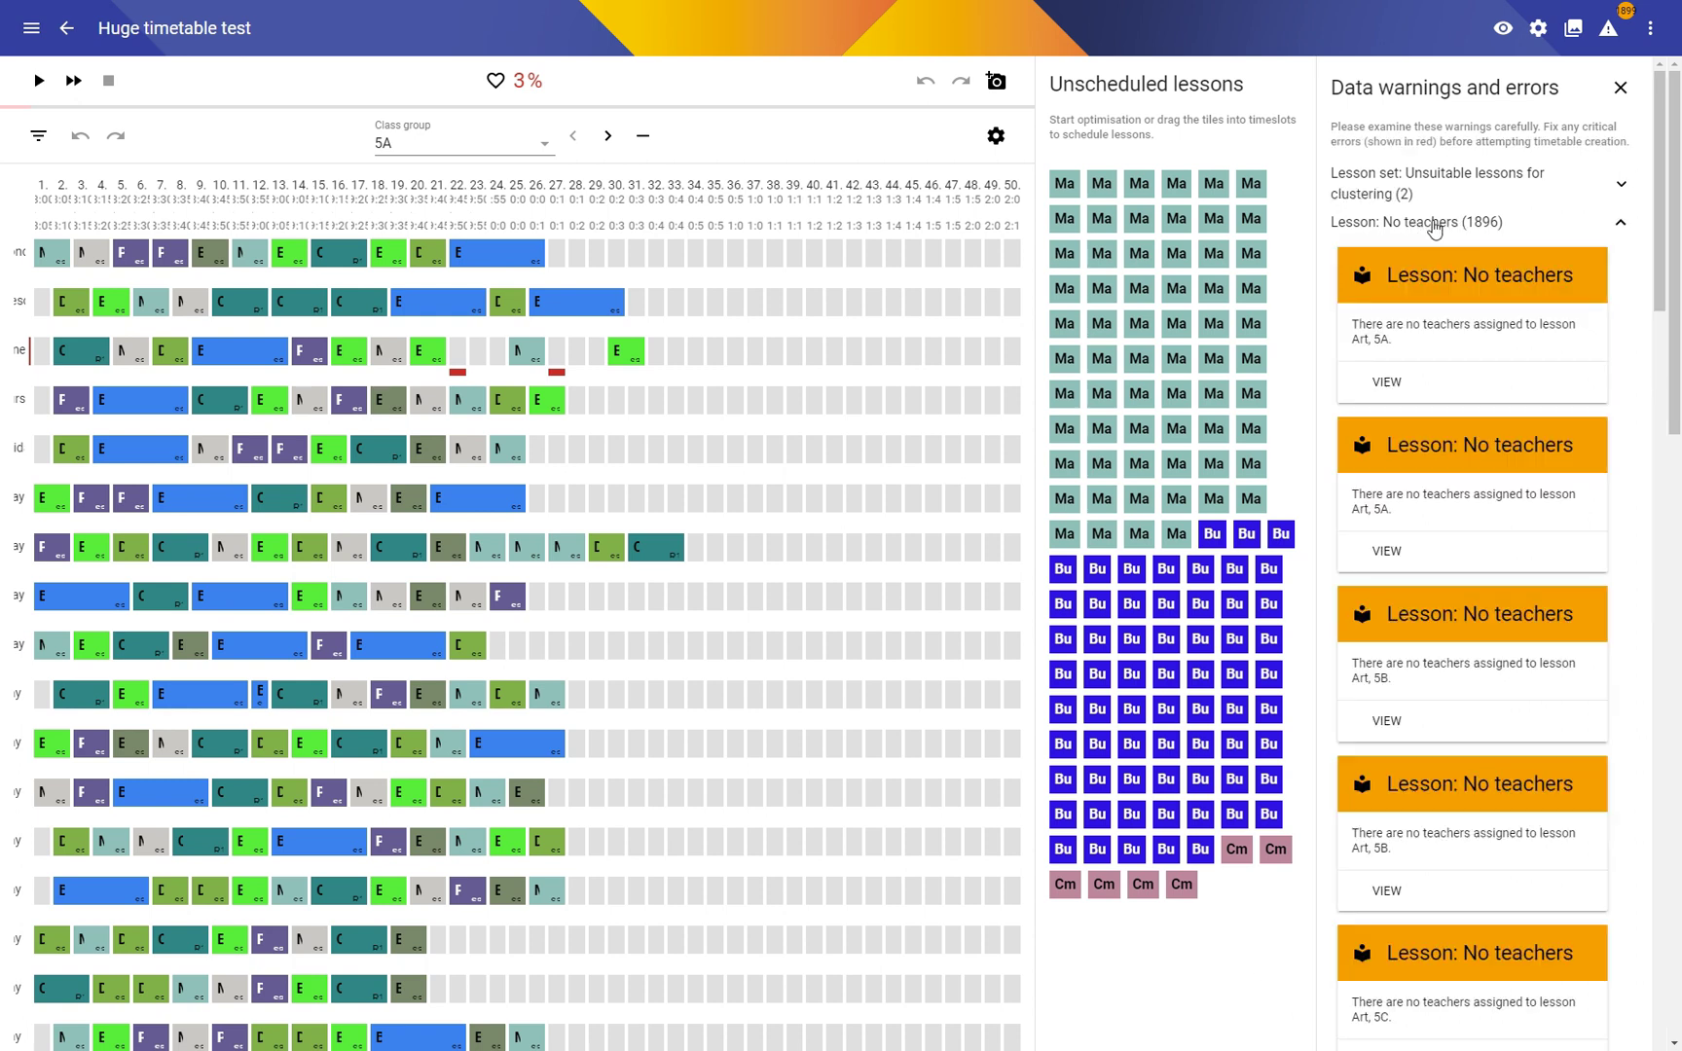
click(1434, 224)
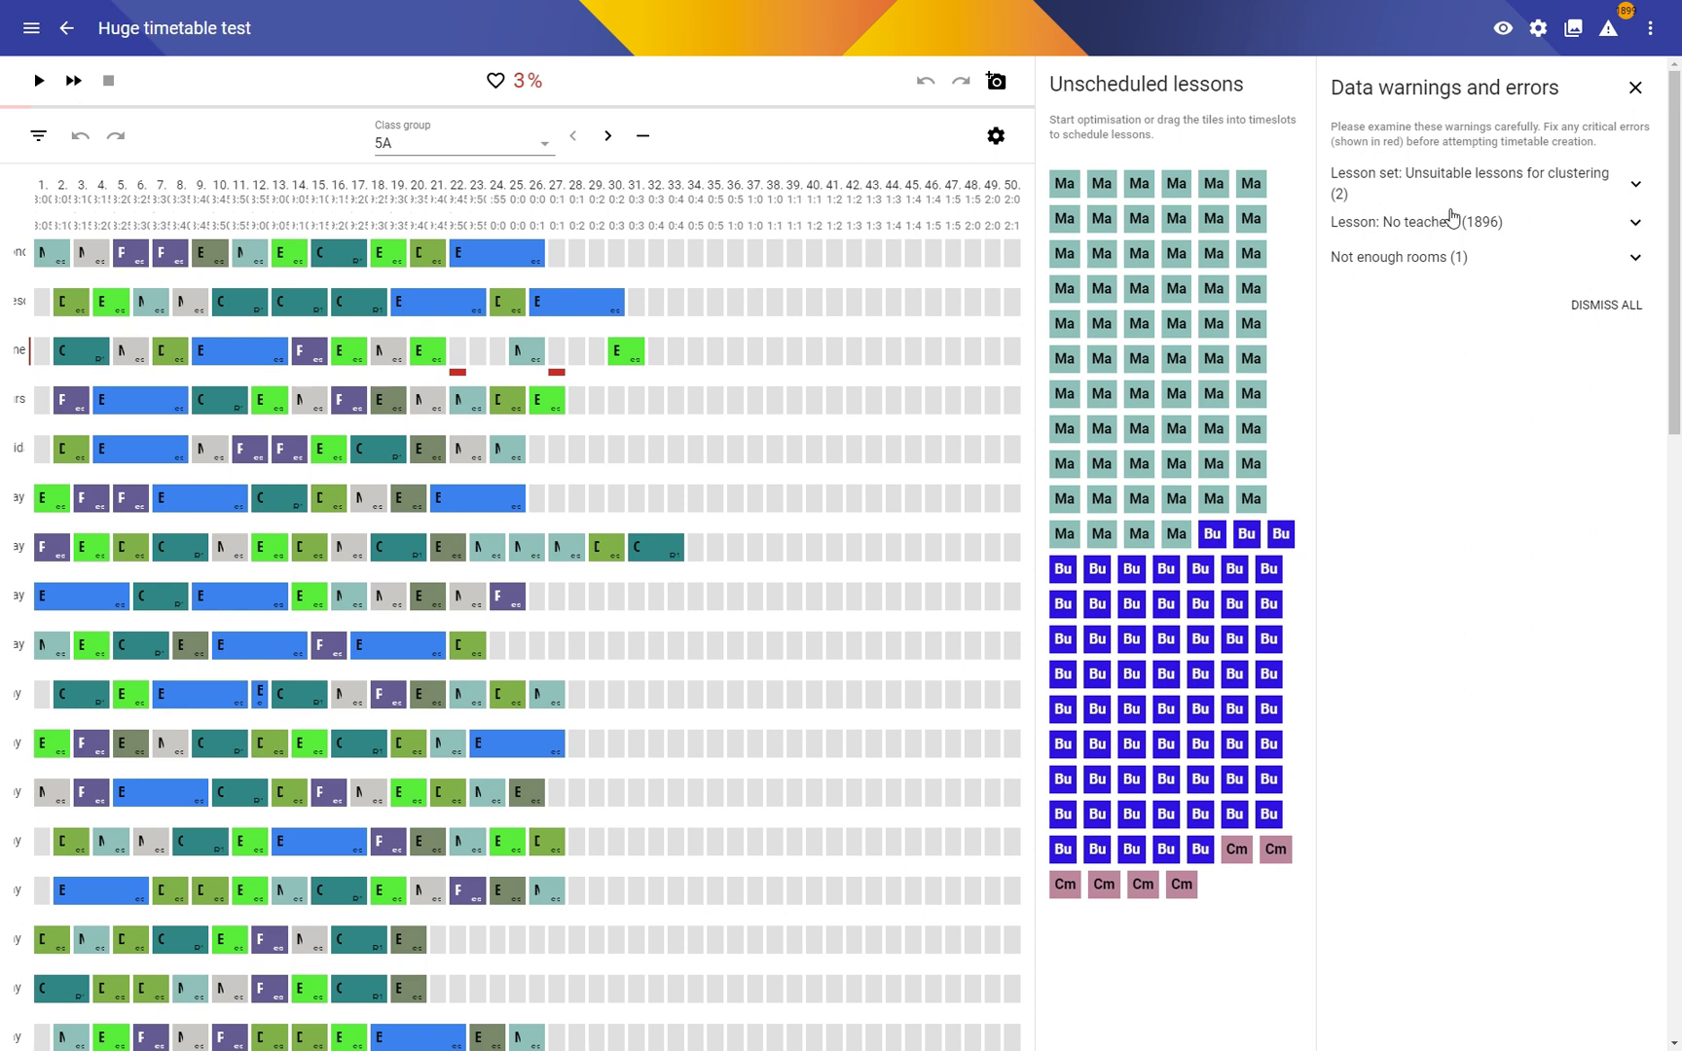
click(1636, 88)
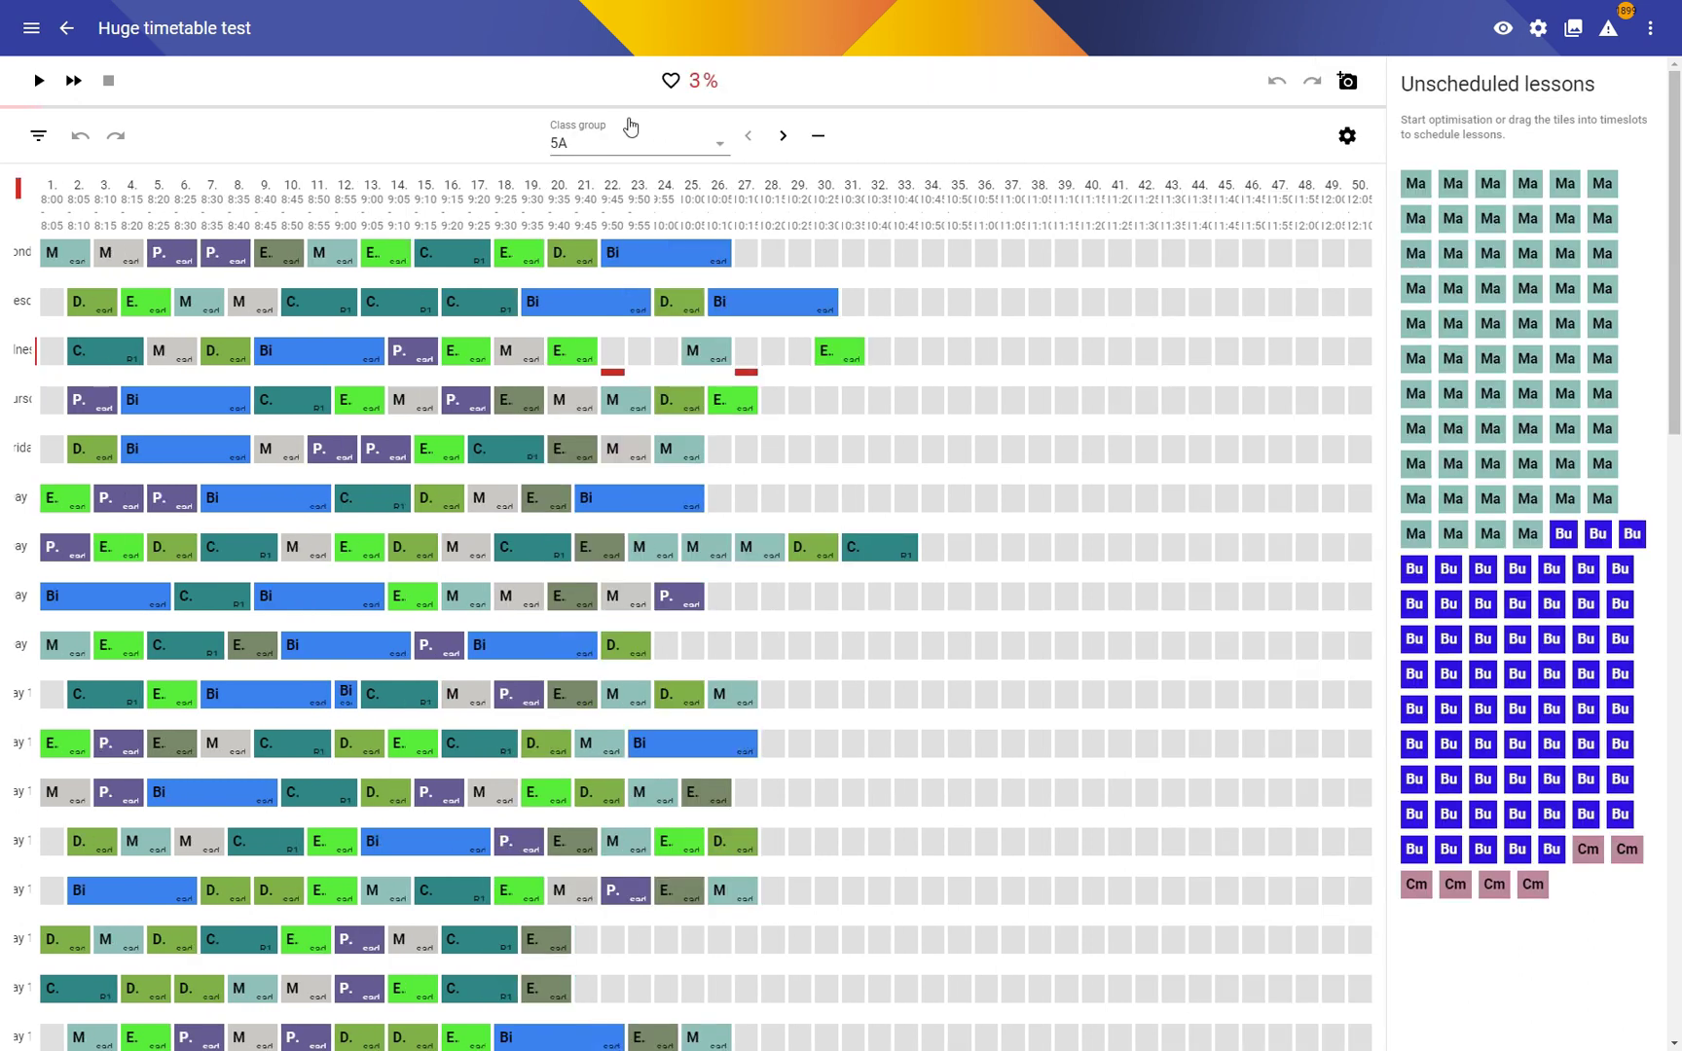
Step: Run the optimiser on Huge timetable test, checking one time slot's broken constraints meanwhile
click(73, 80)
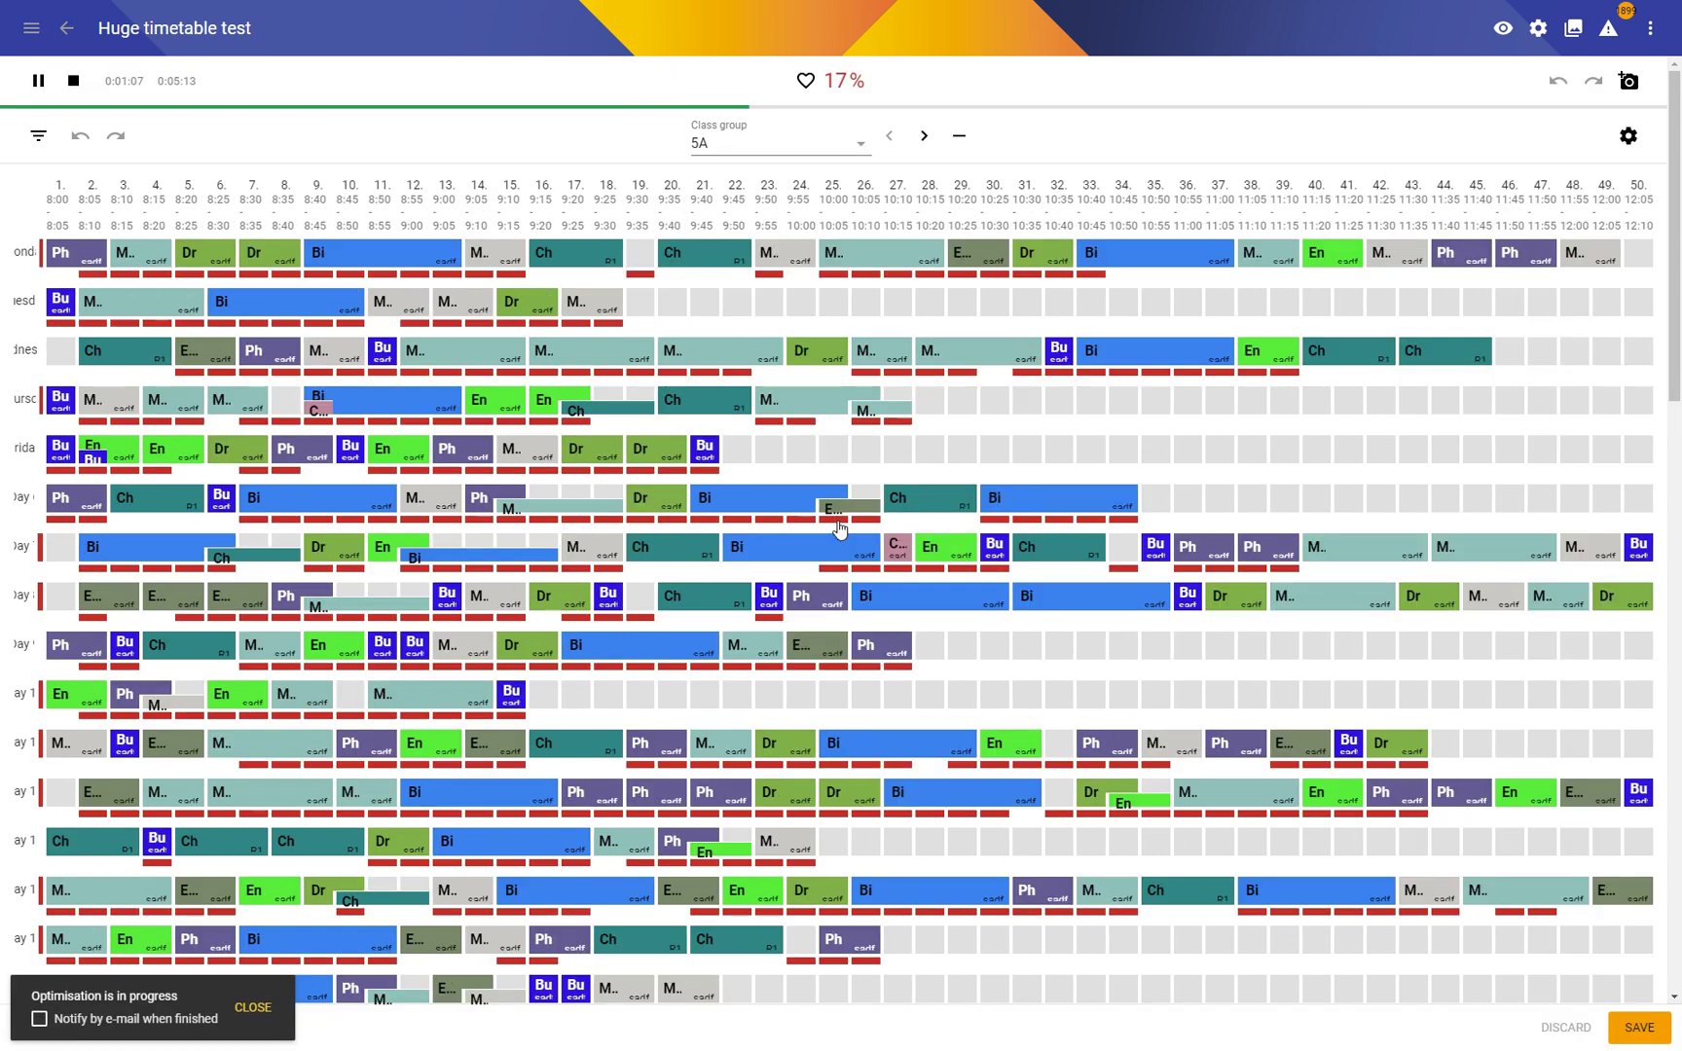
click(839, 528)
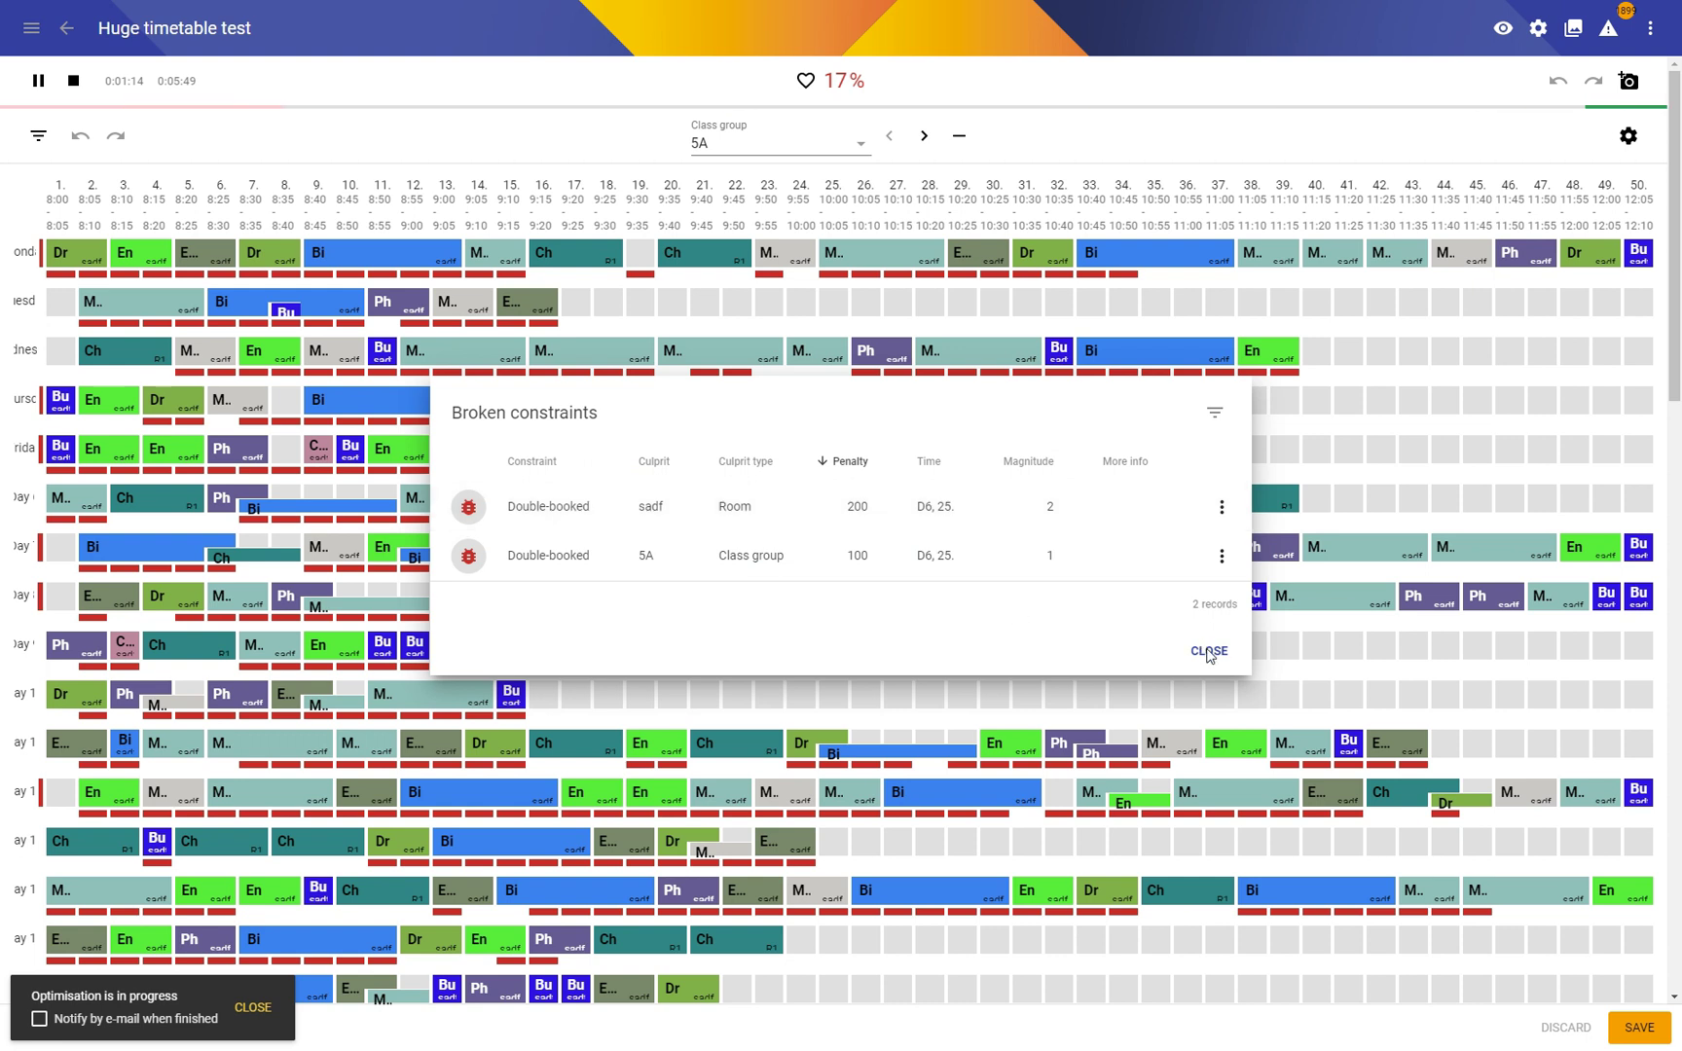
click(1209, 652)
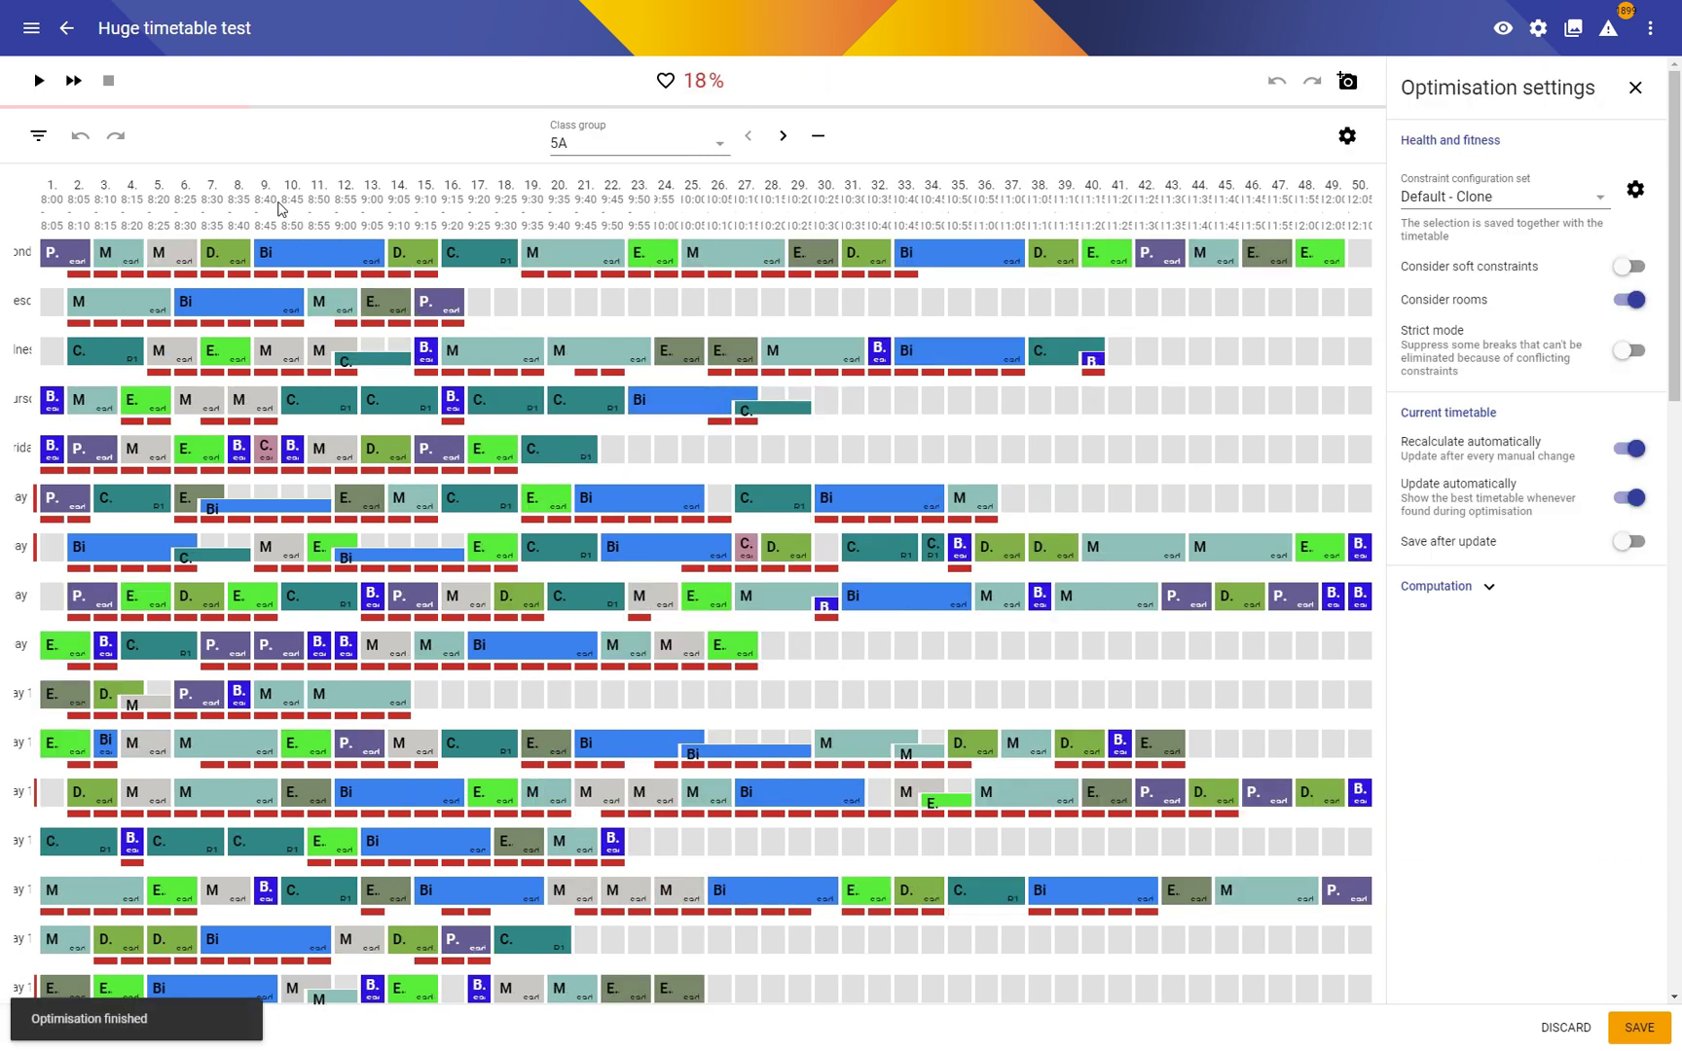
Step: Add a Rooms filter to the timetable view, leaving the room list unselected
click(38, 135)
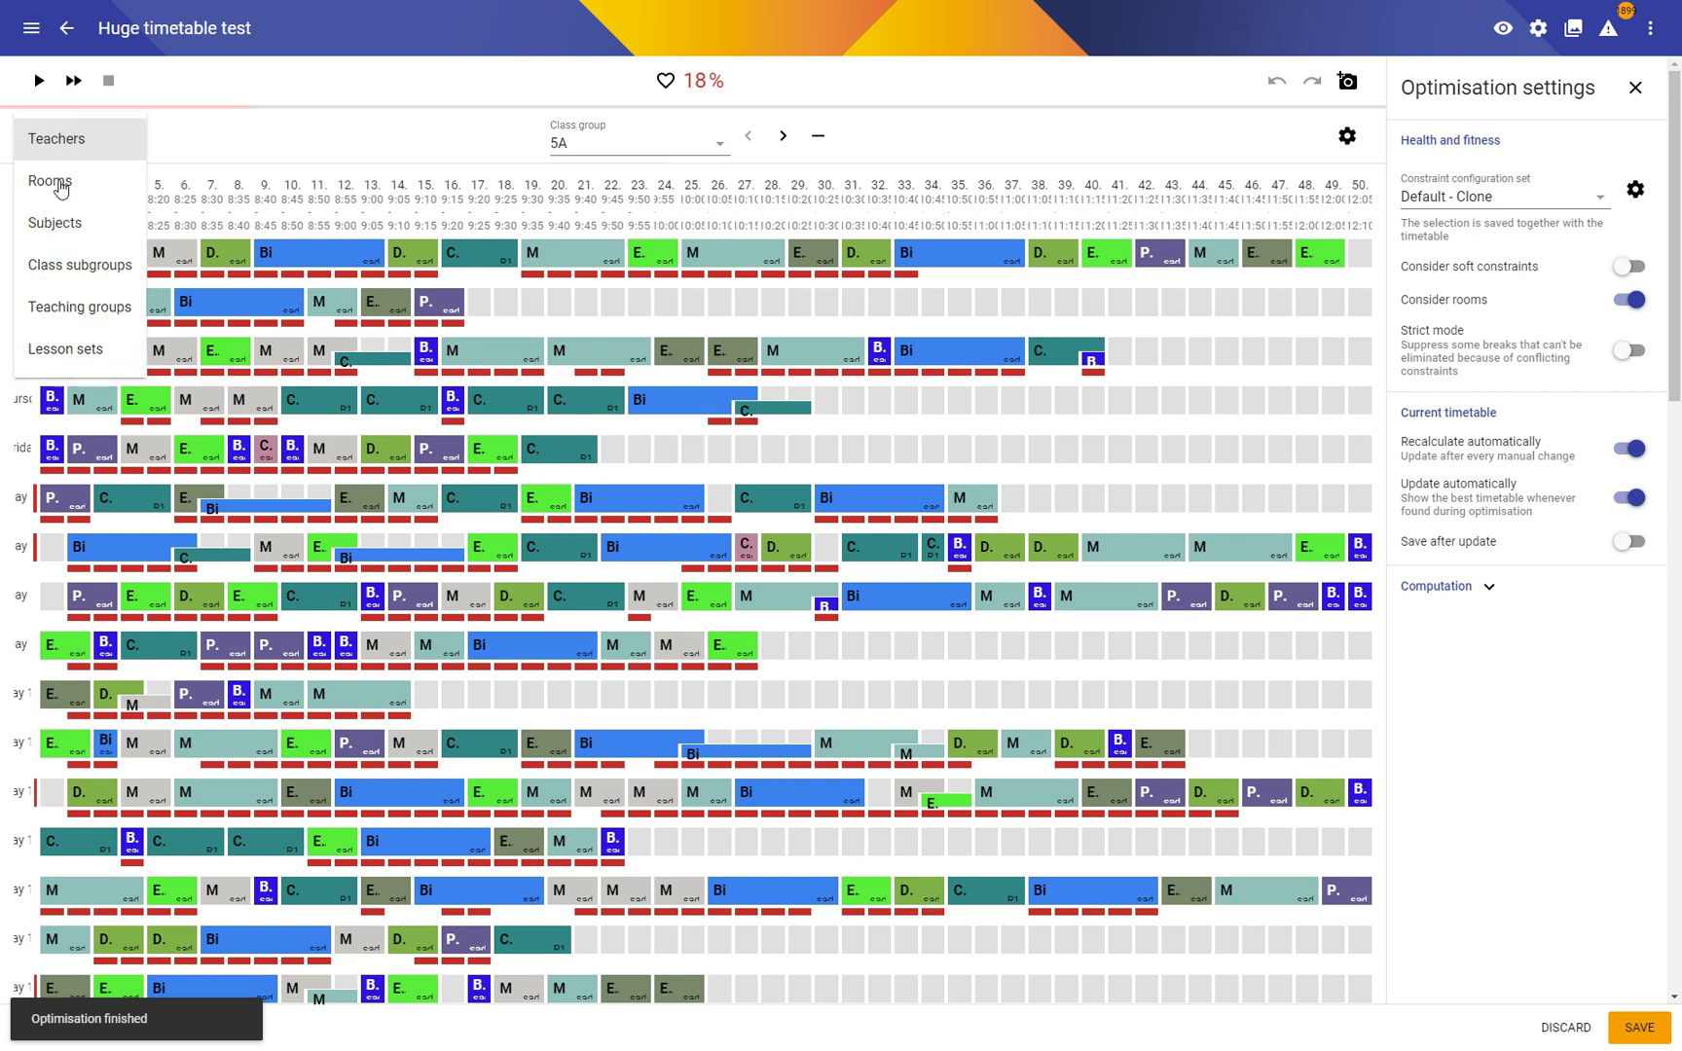
click(49, 181)
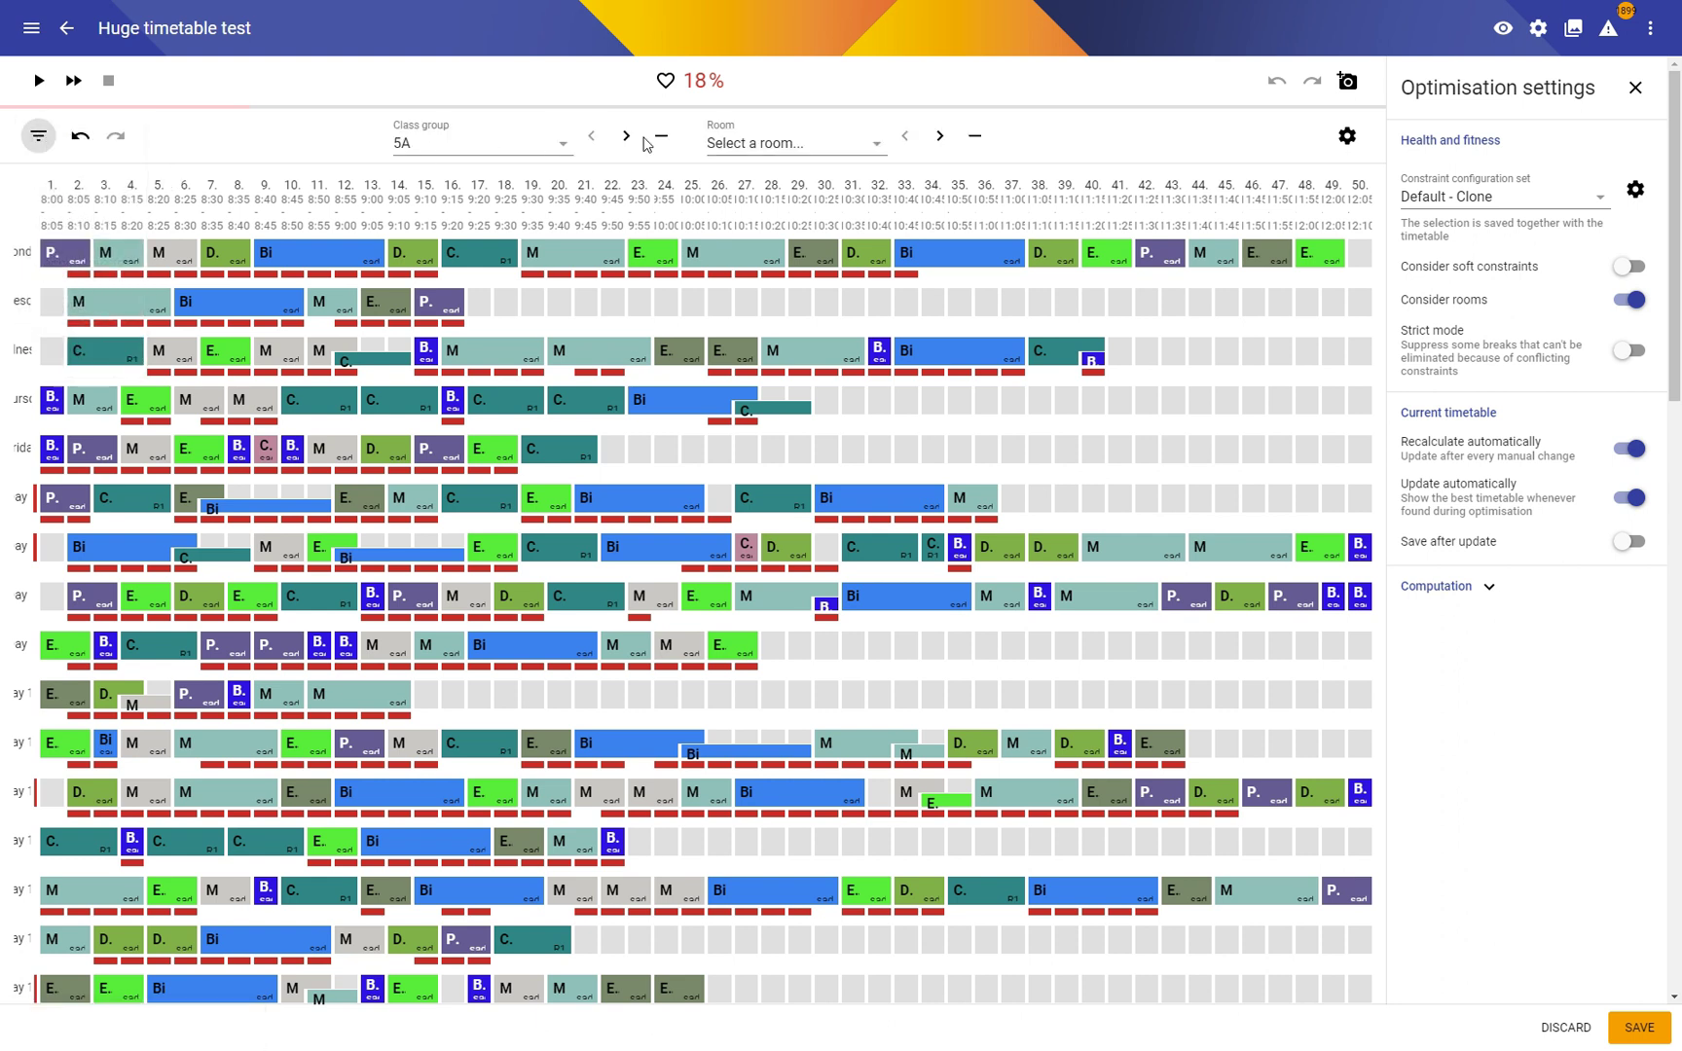
click(805, 138)
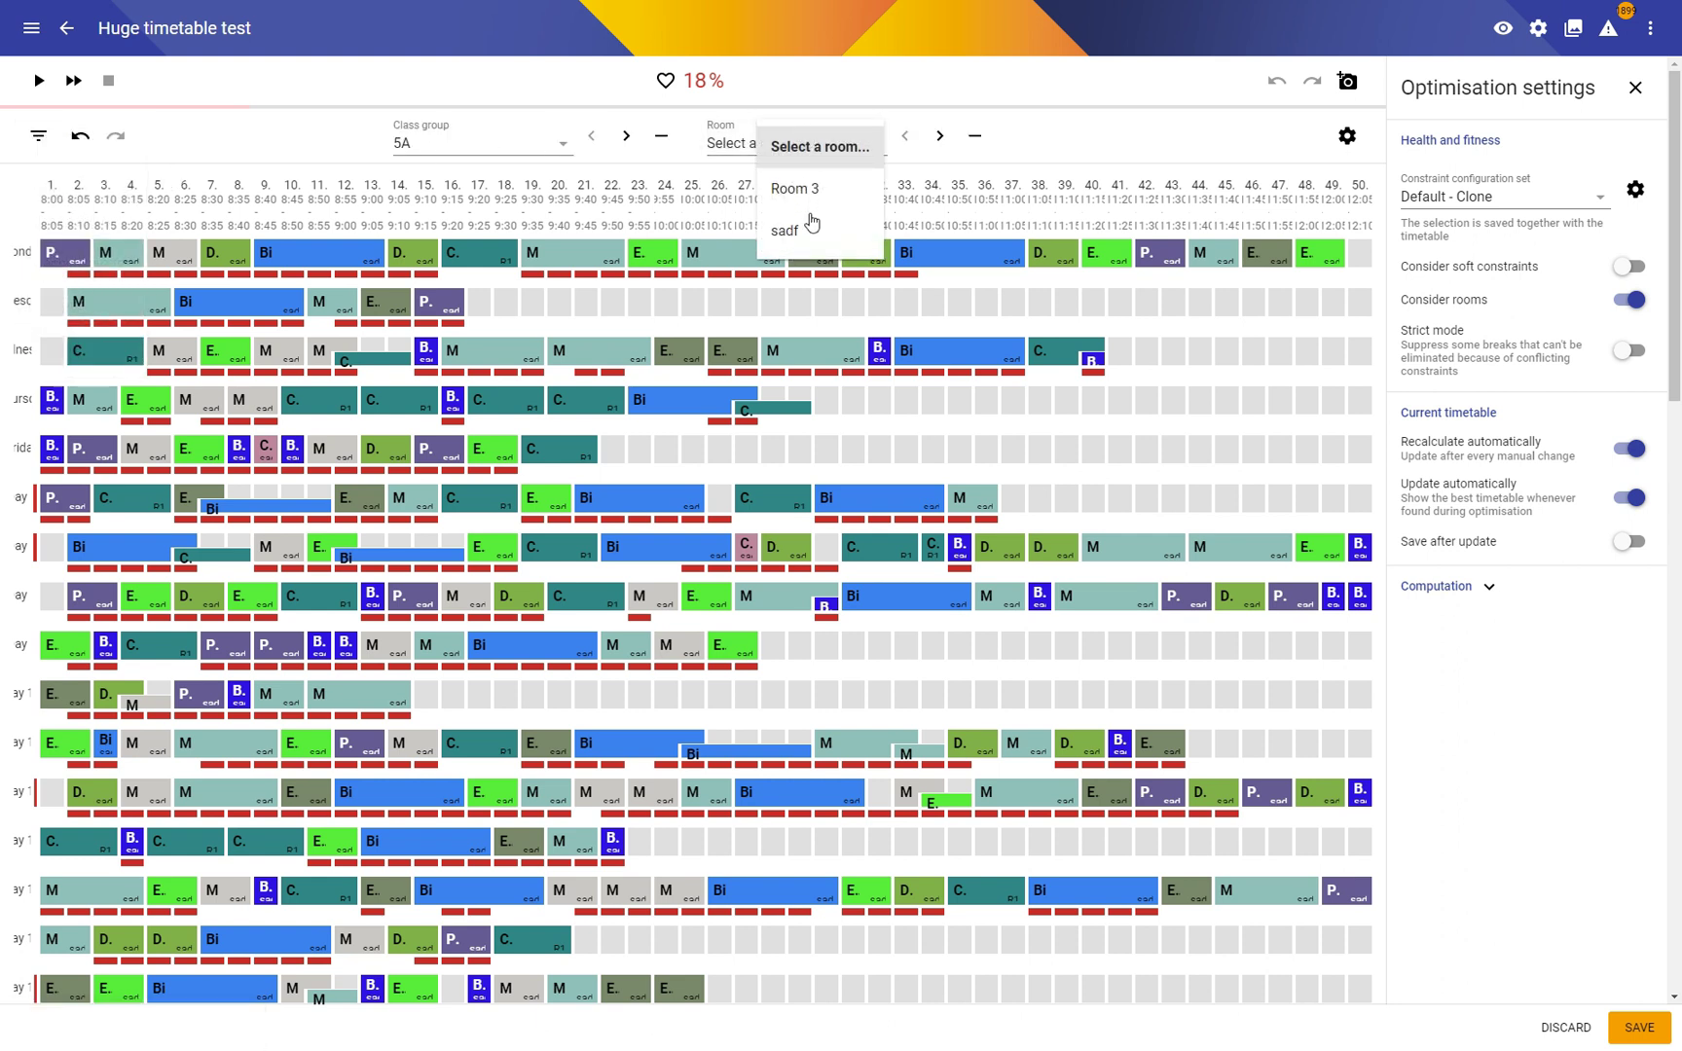
click(1111, 159)
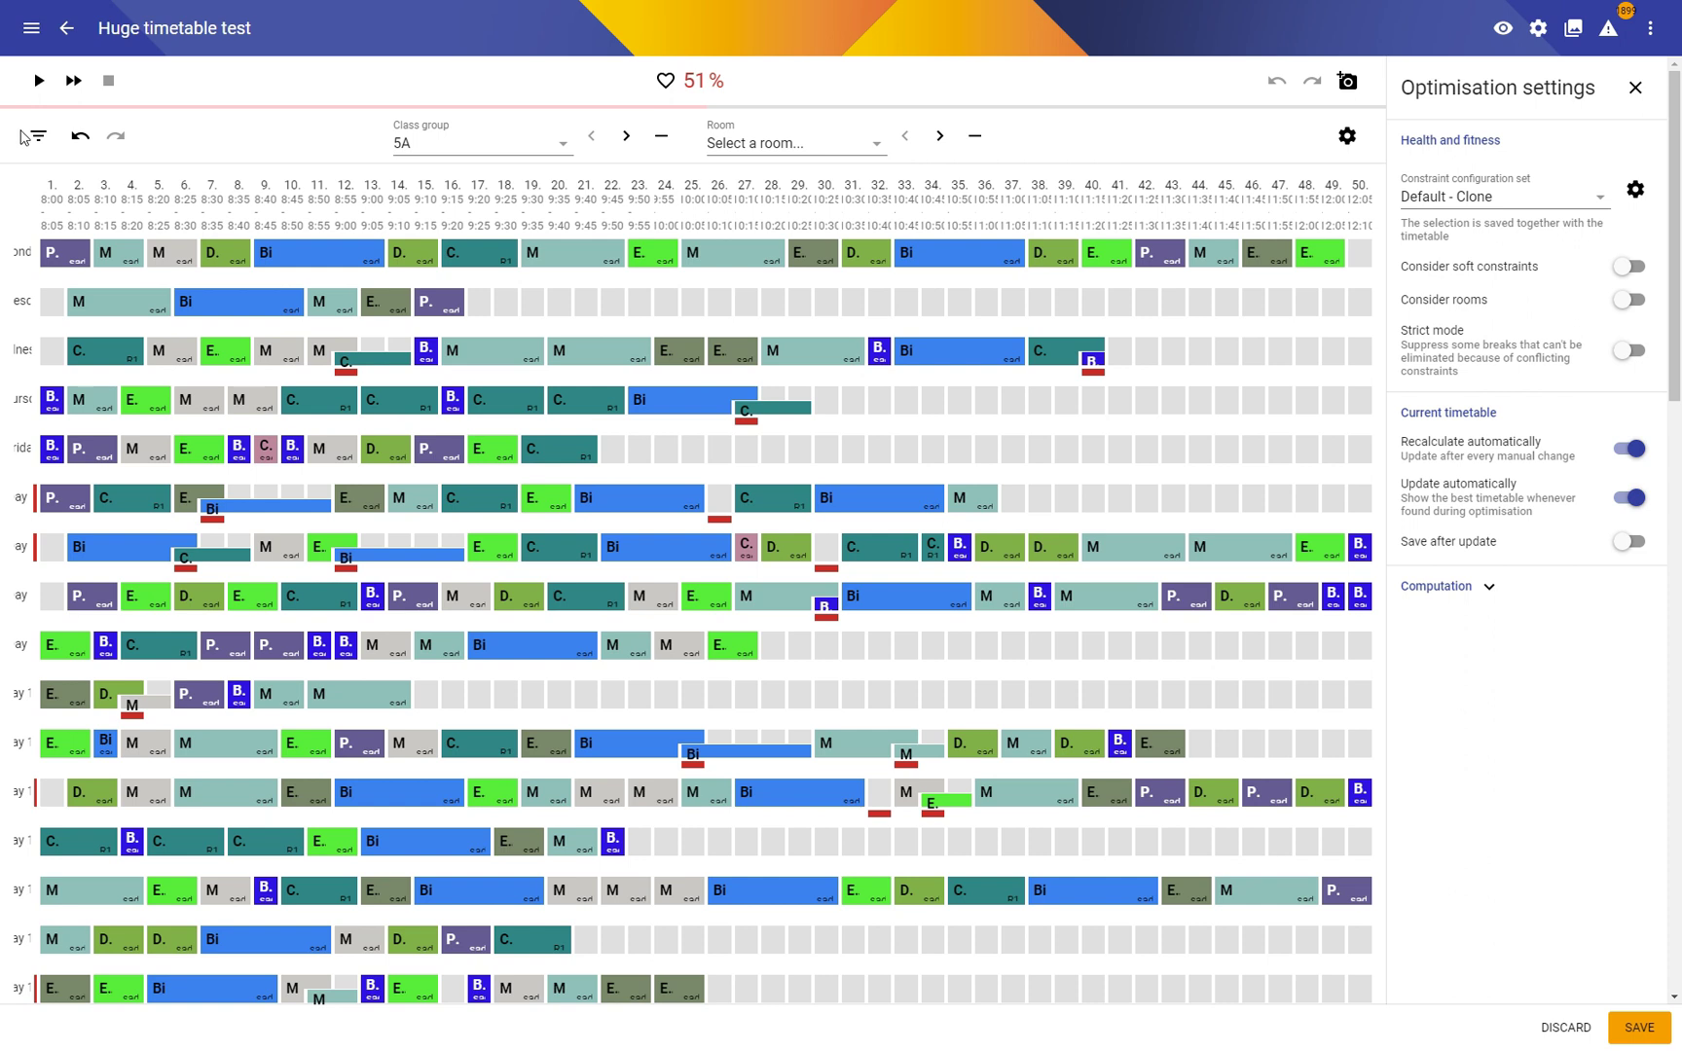
Step: Restart optimisation, remove the Room filter, and close the health breakdown and finish message
click(71, 86)
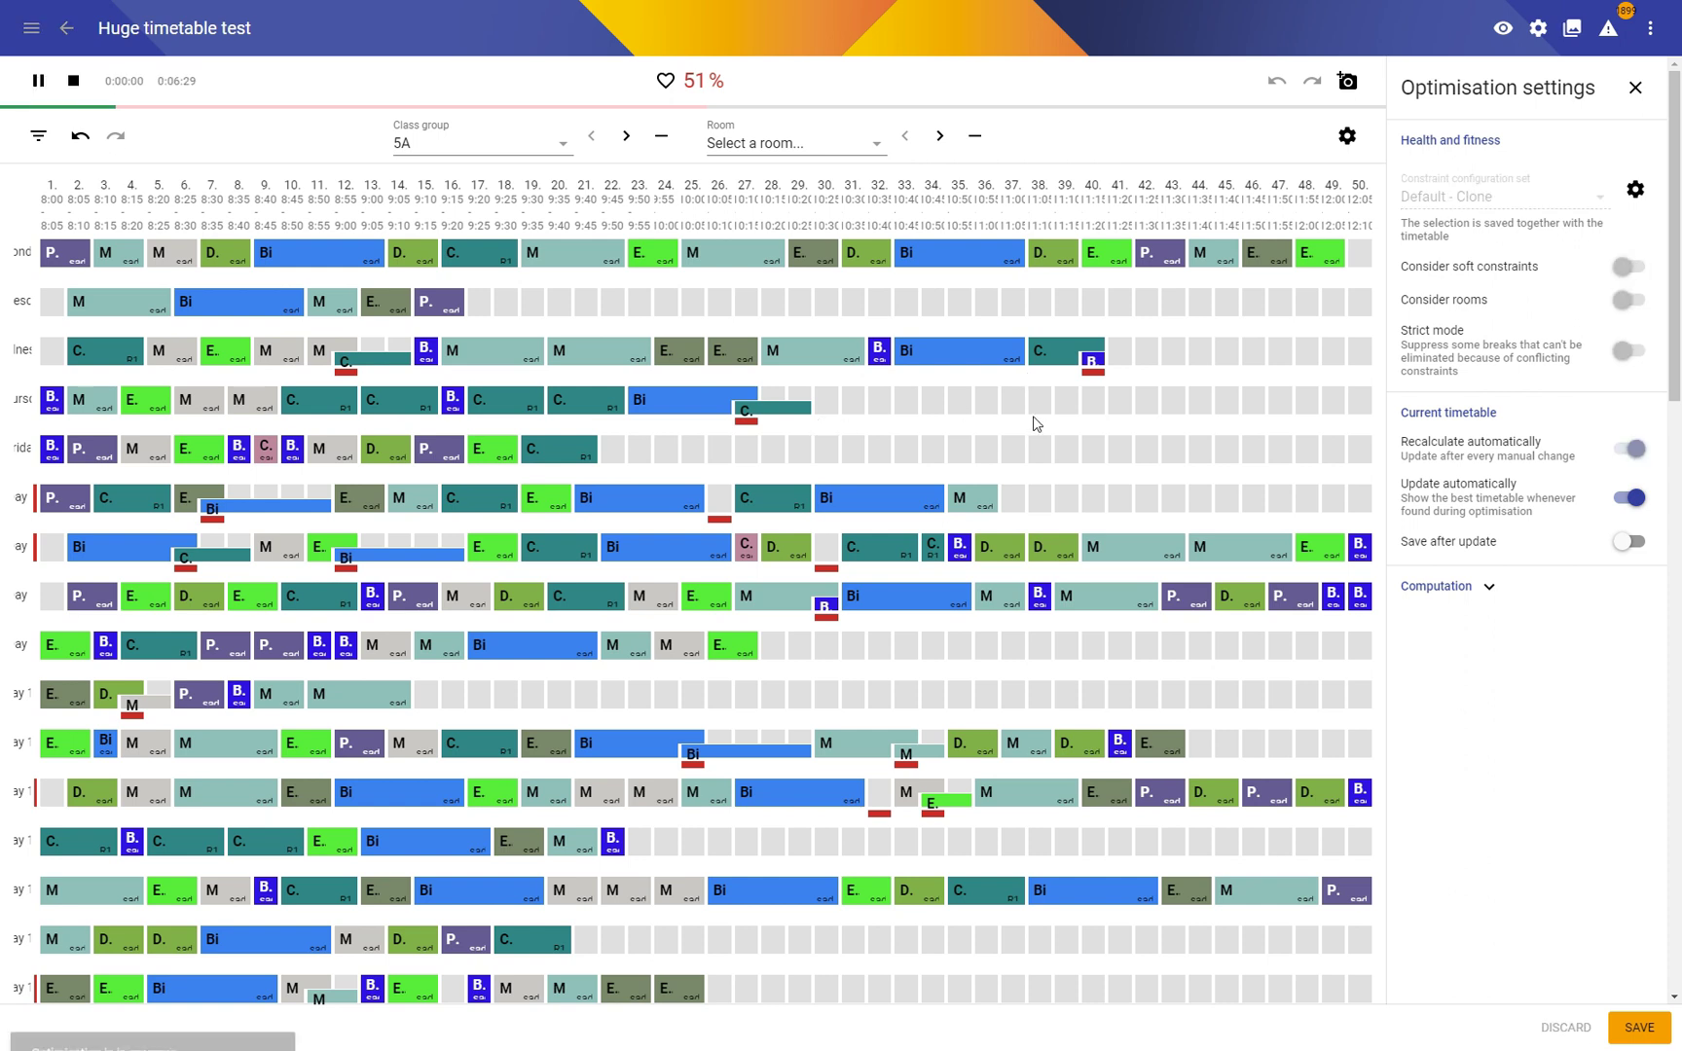
click(973, 138)
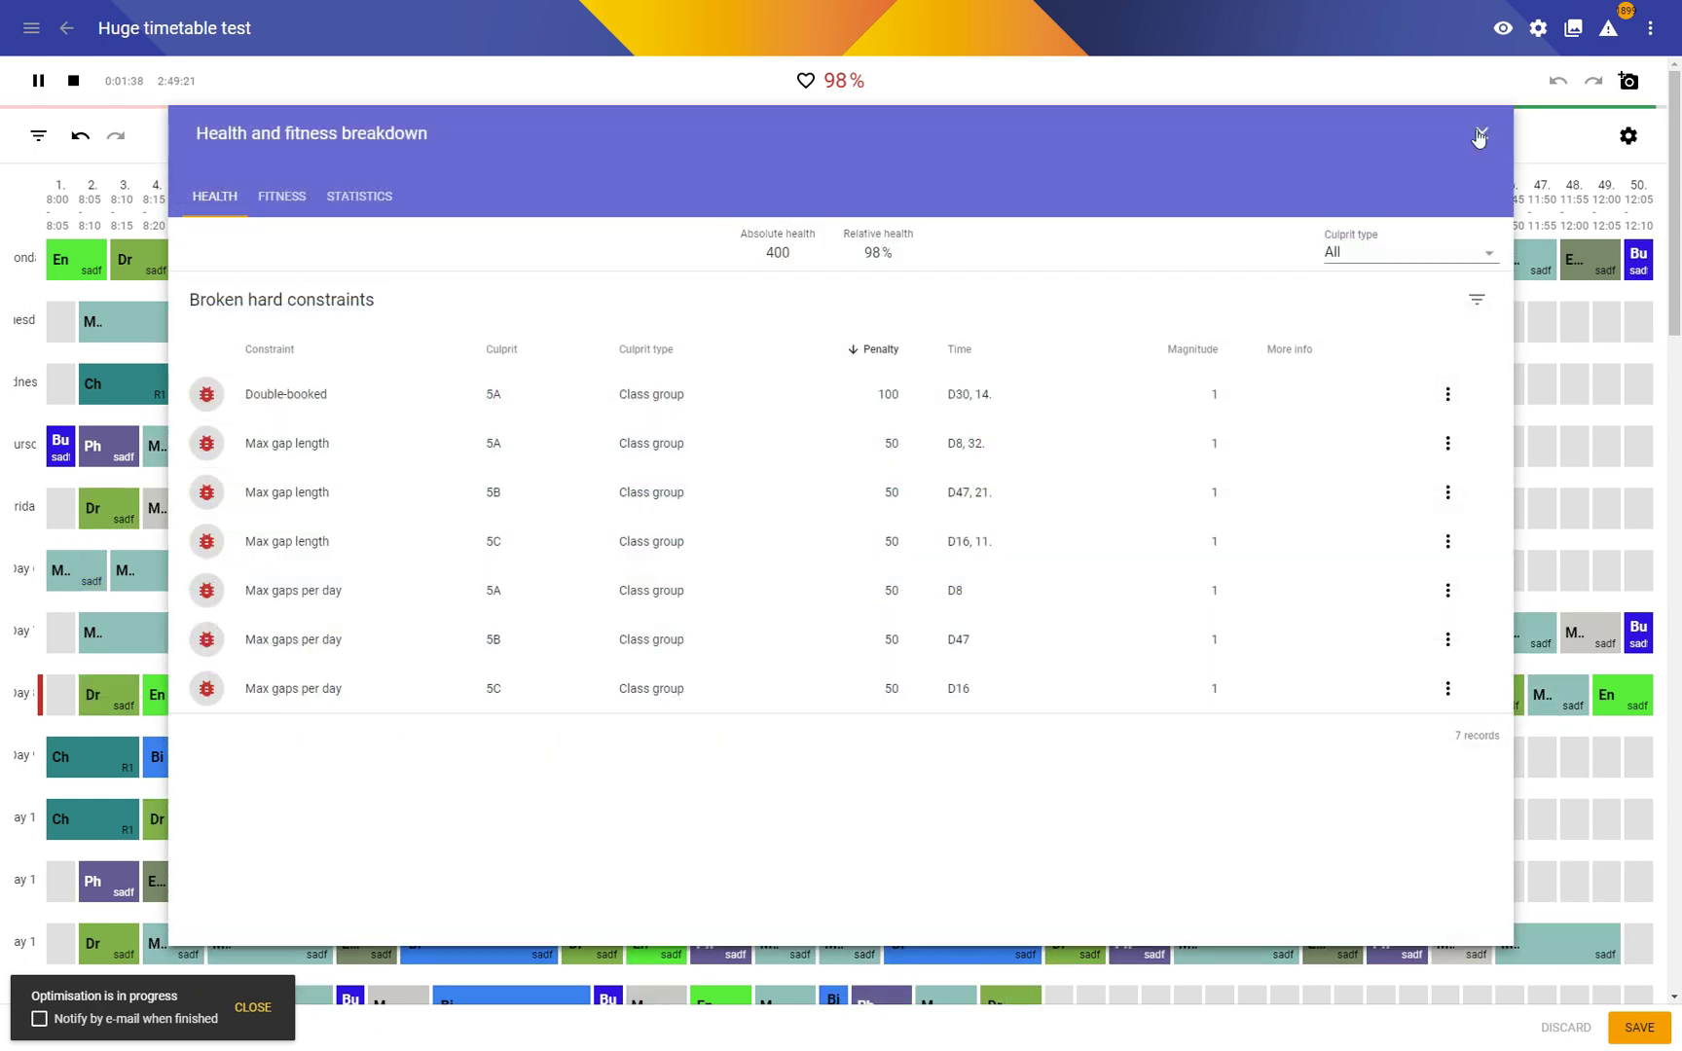
click(1480, 136)
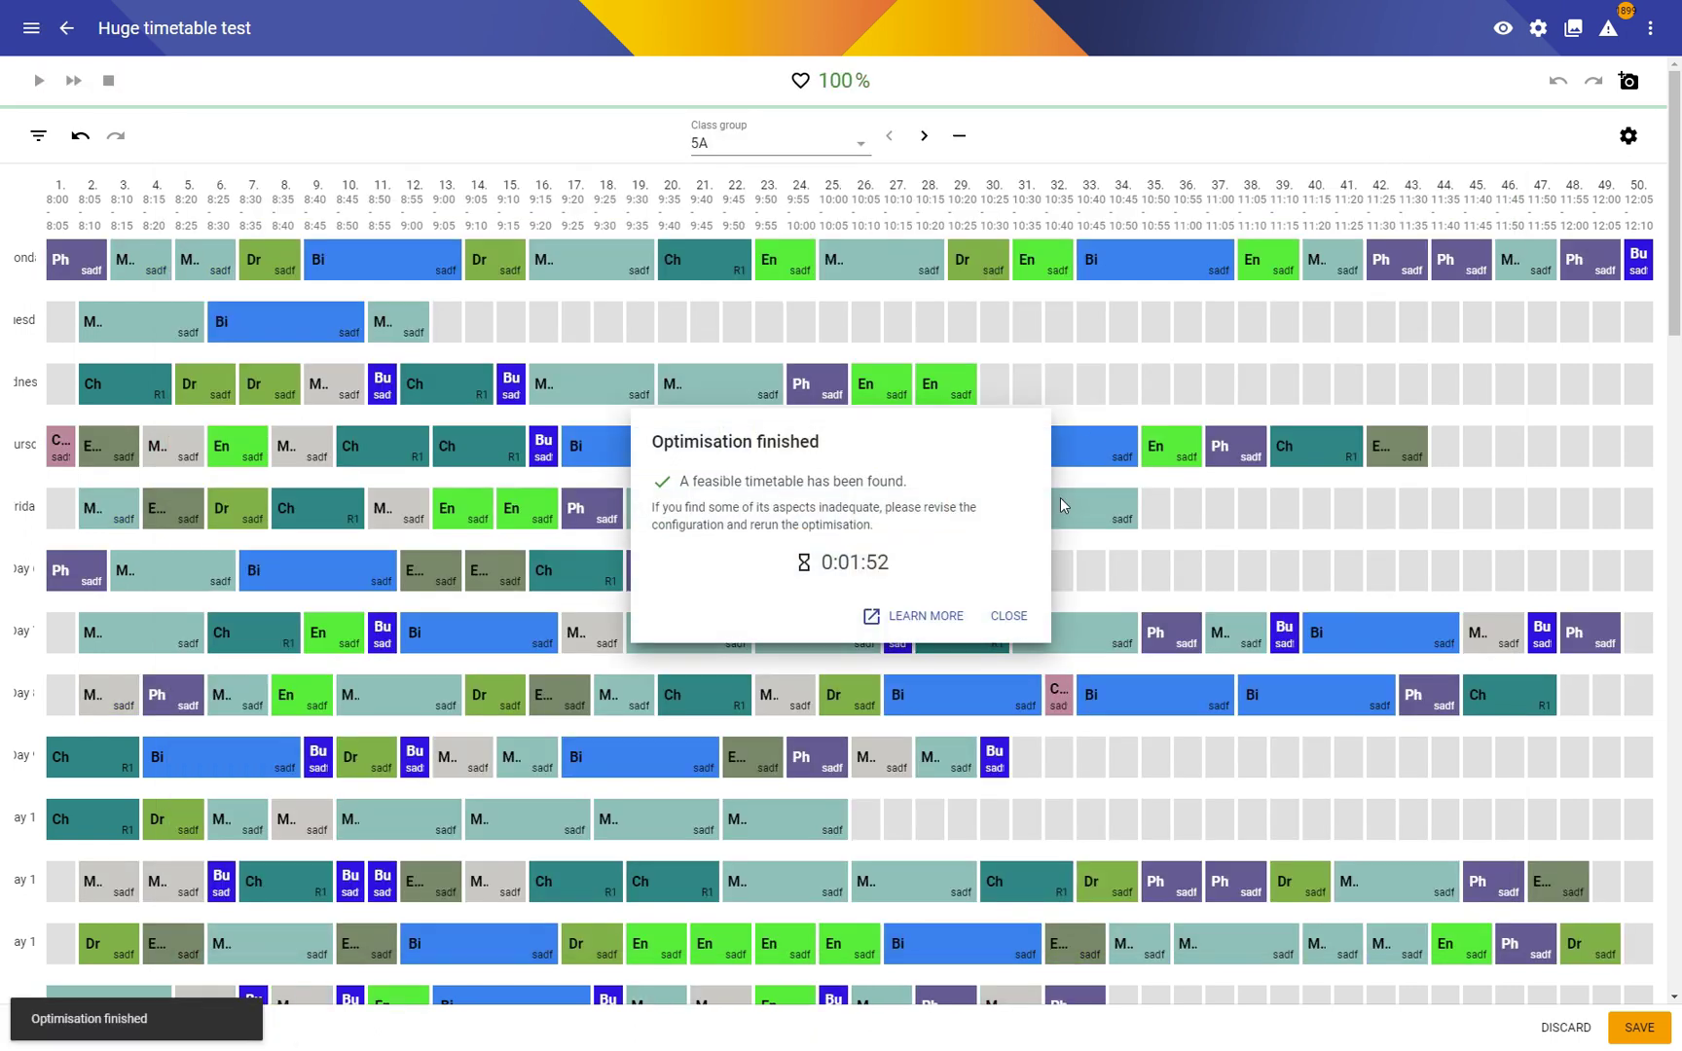
click(1008, 617)
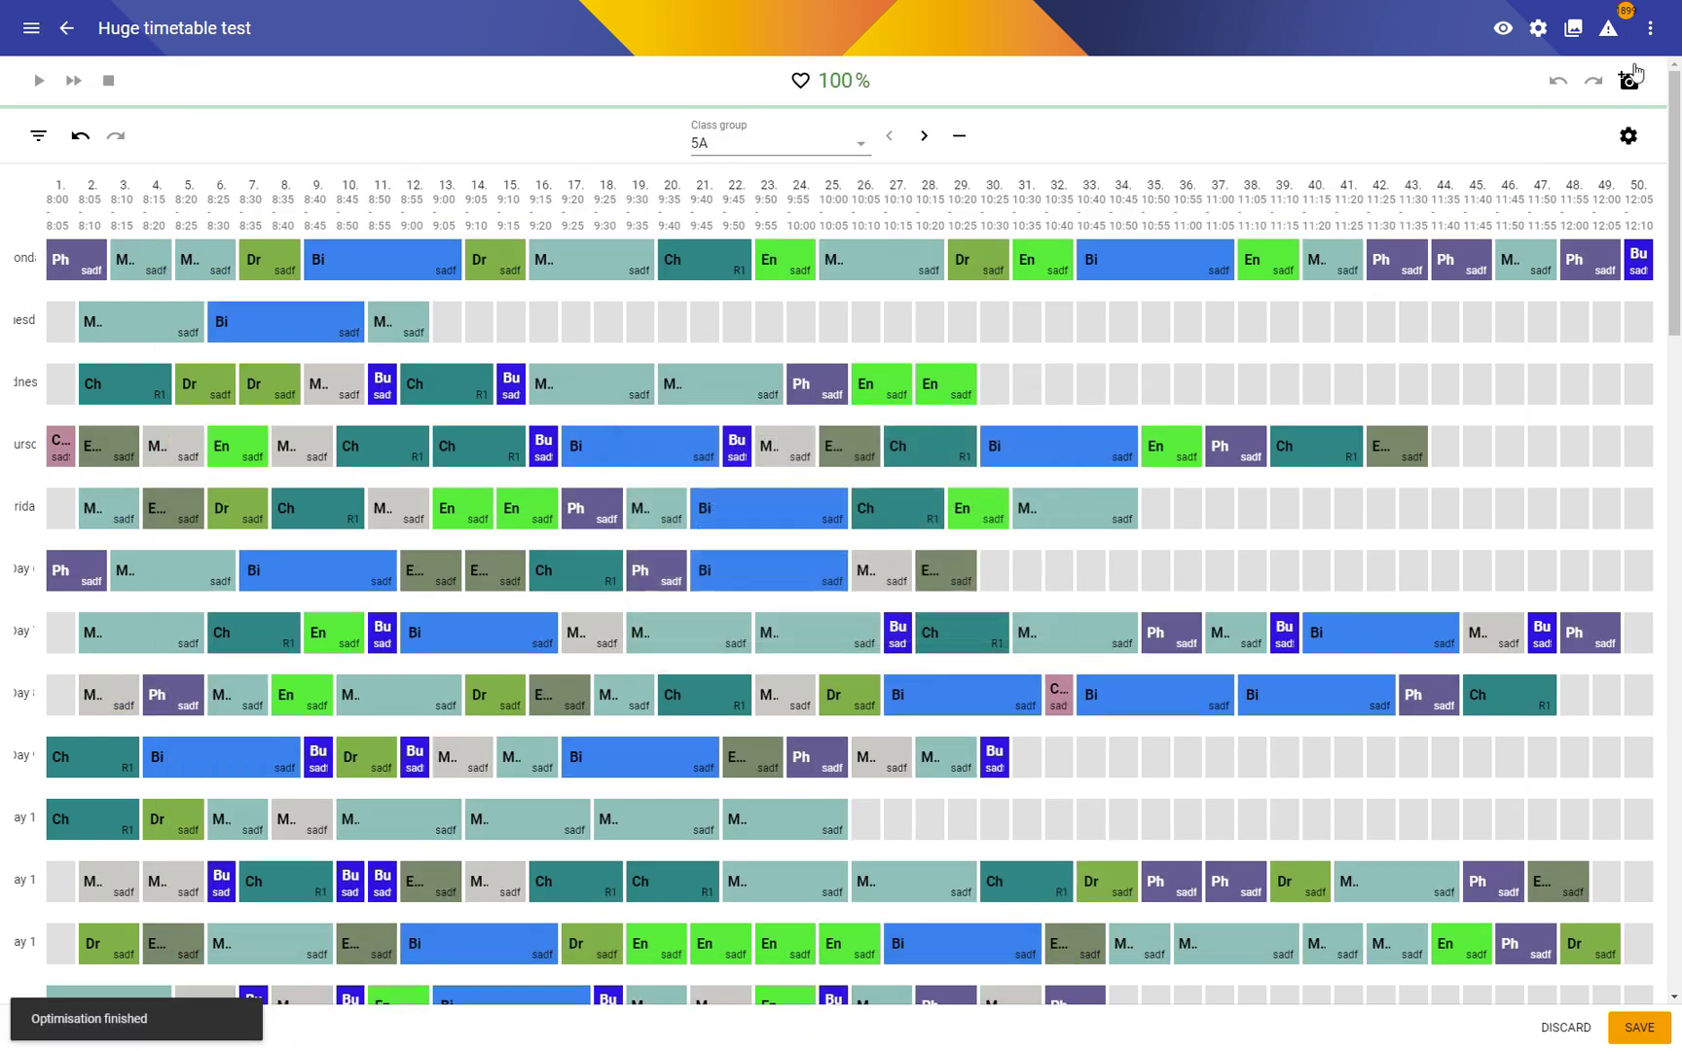
Step: Turn on Consider soft constraints, dismiss the penalty warning, and start a new optimisation run
click(1538, 28)
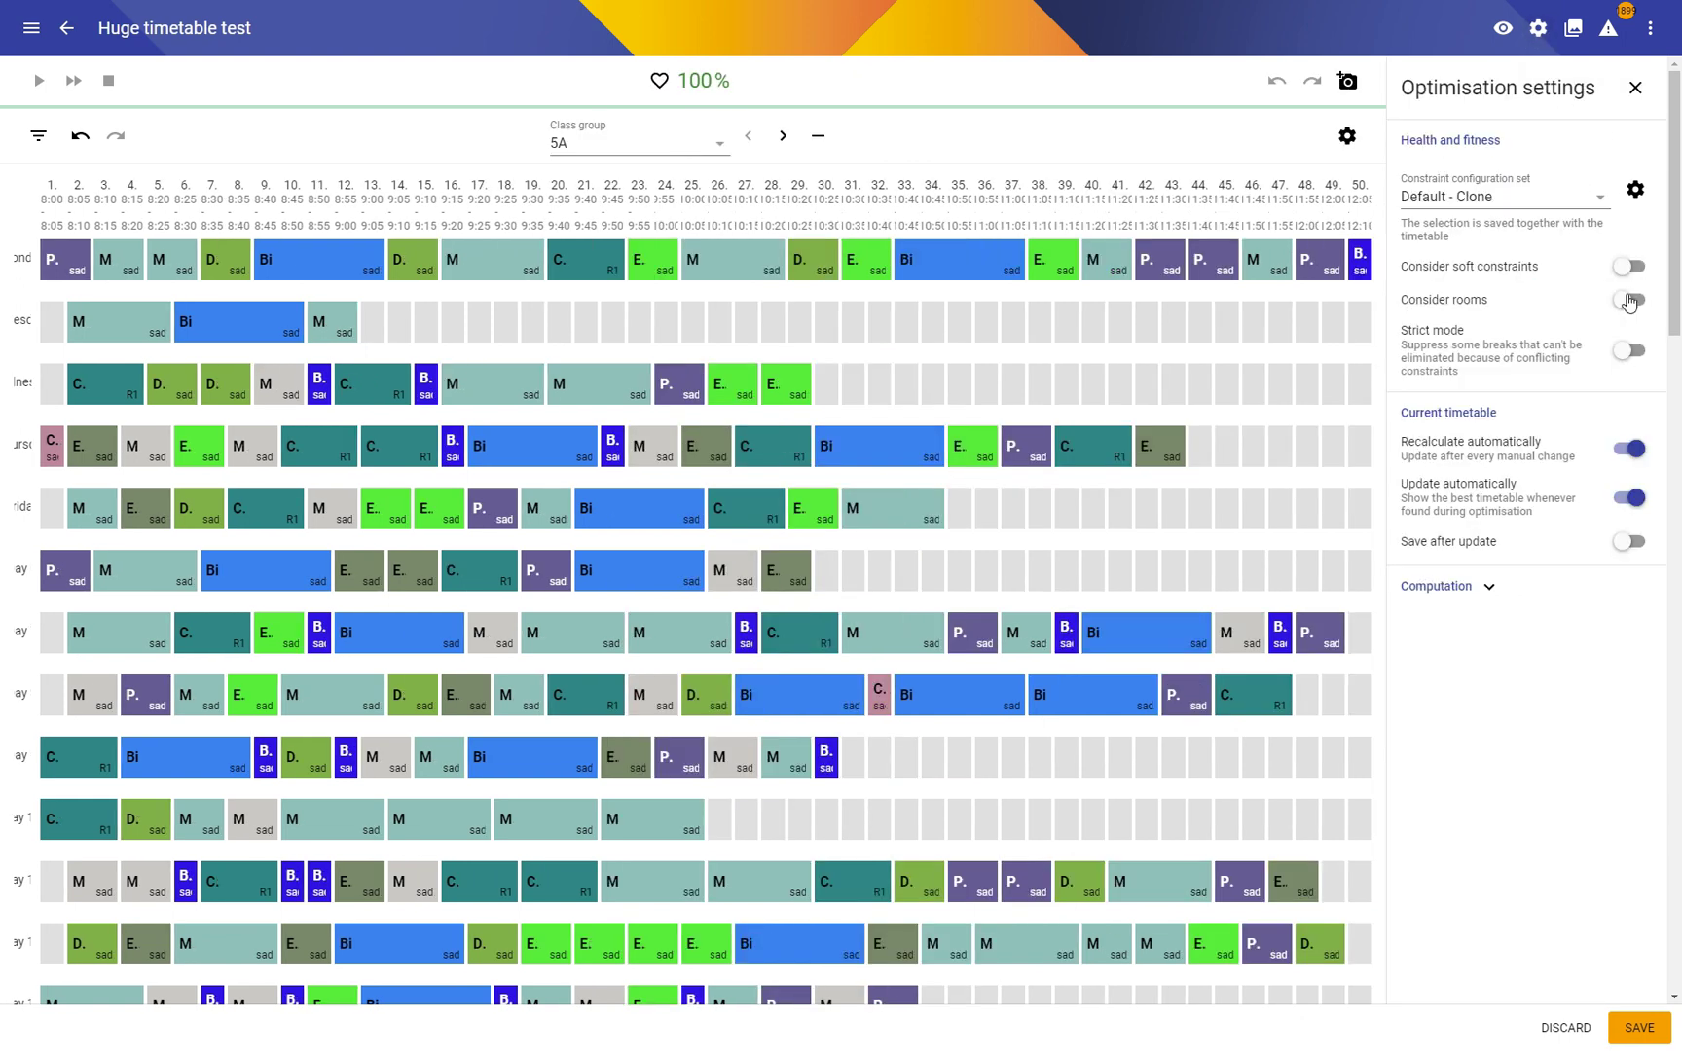
click(1622, 272)
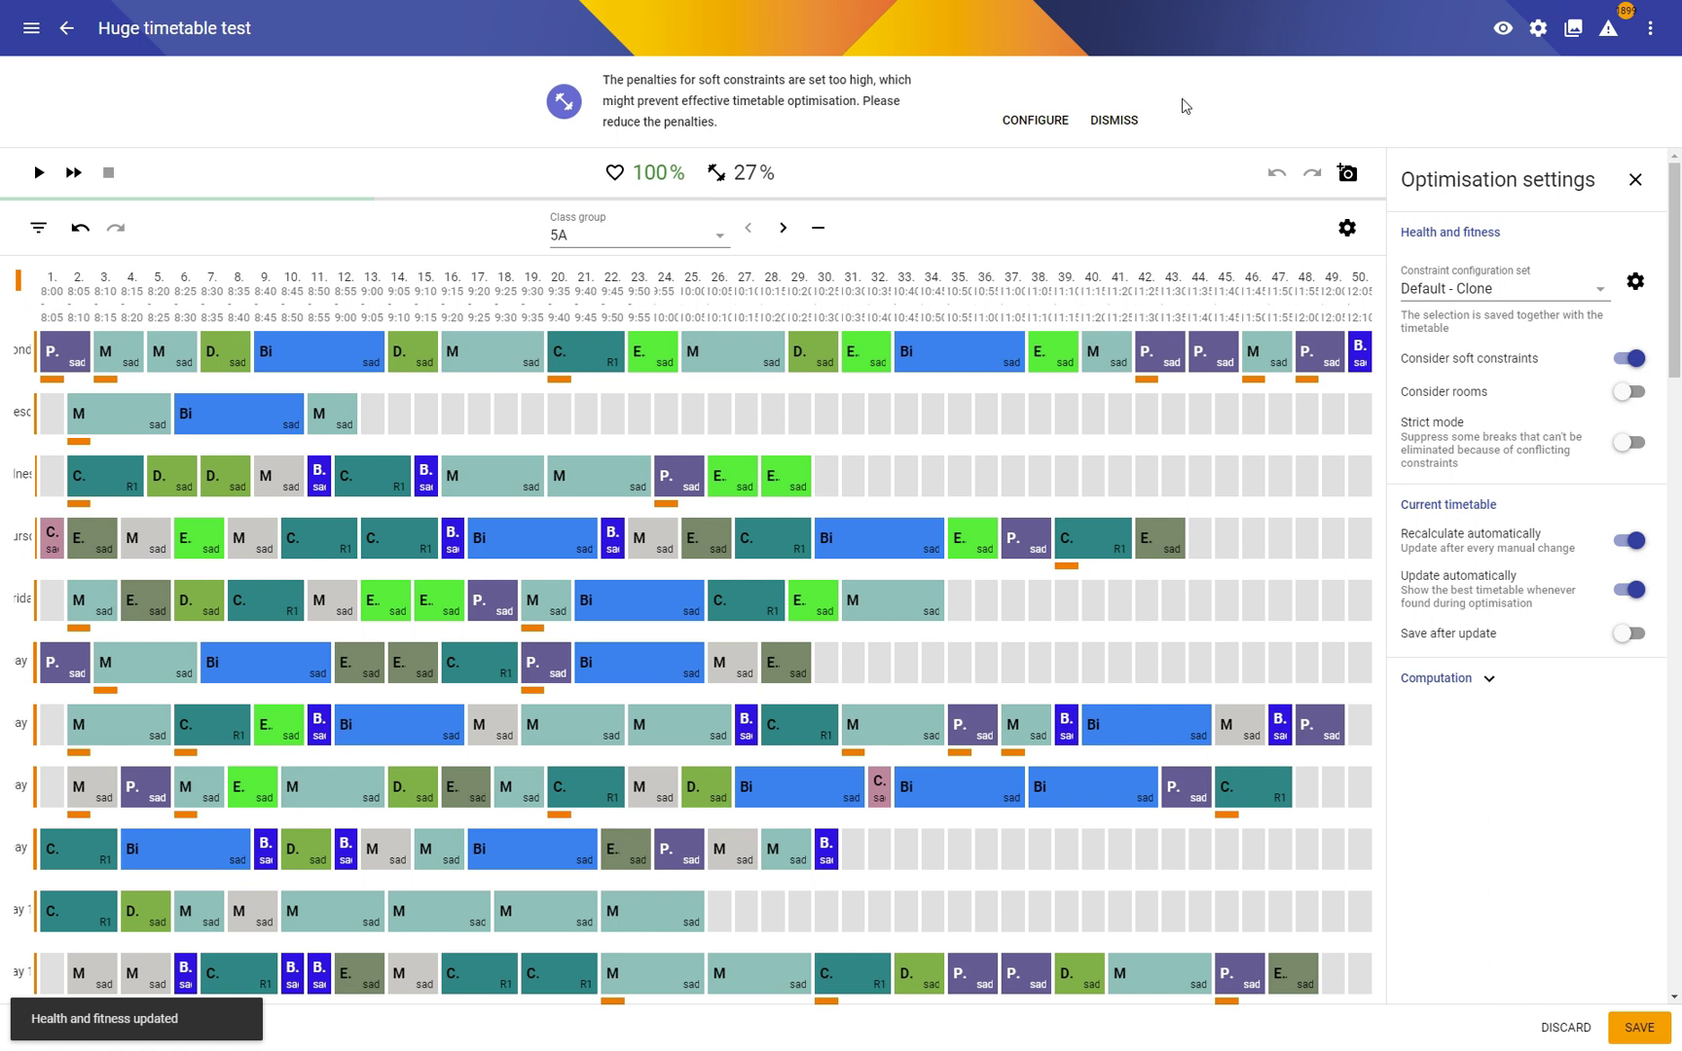
click(1134, 137)
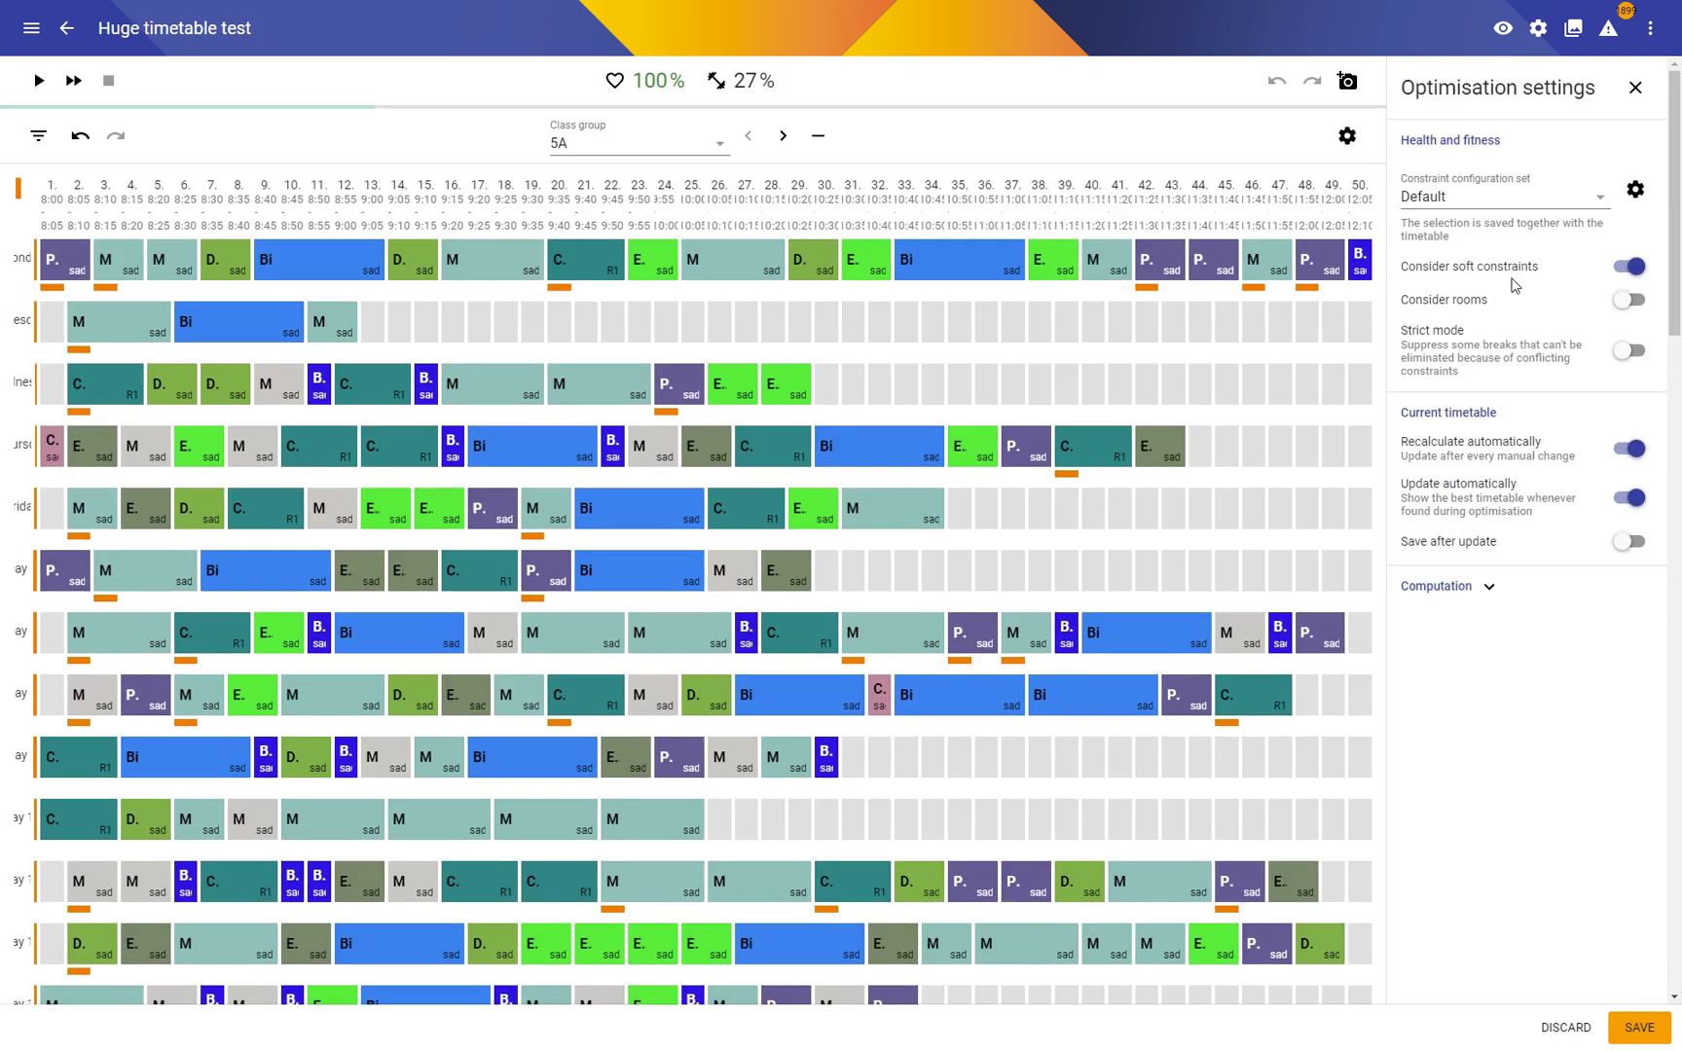
click(39, 80)
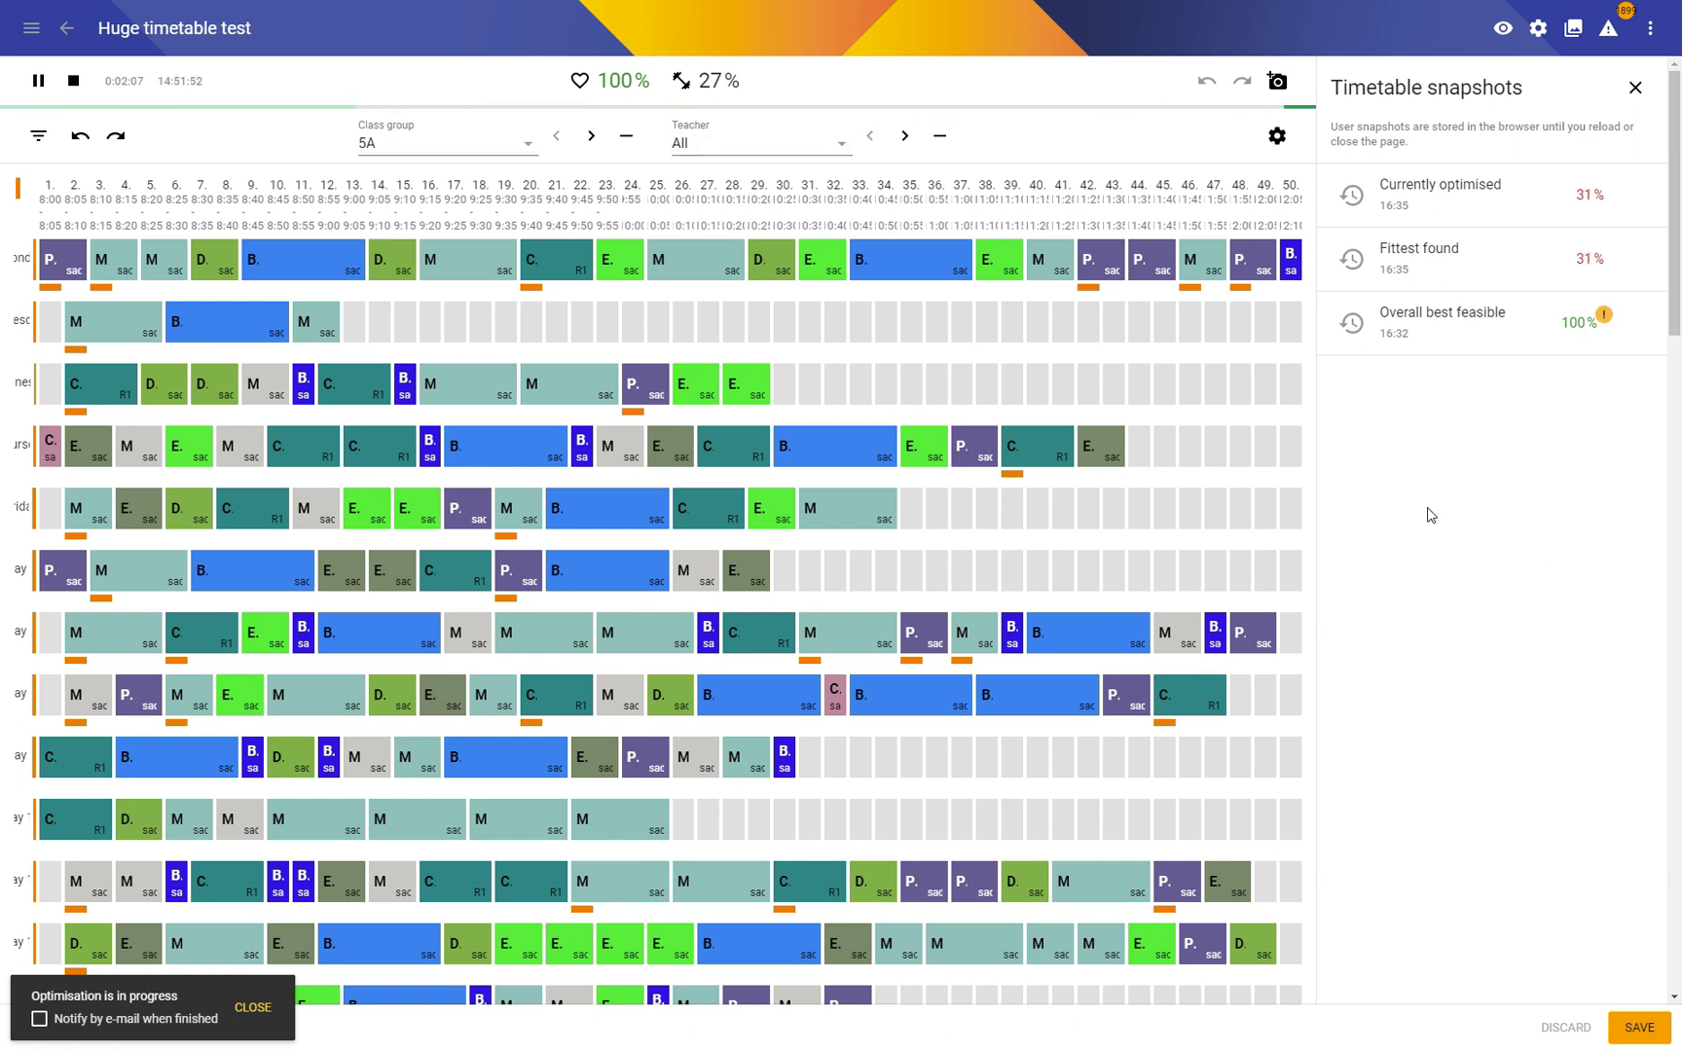
Step: Stop the running optimisation and close the timetable snapshots list
click(70, 77)
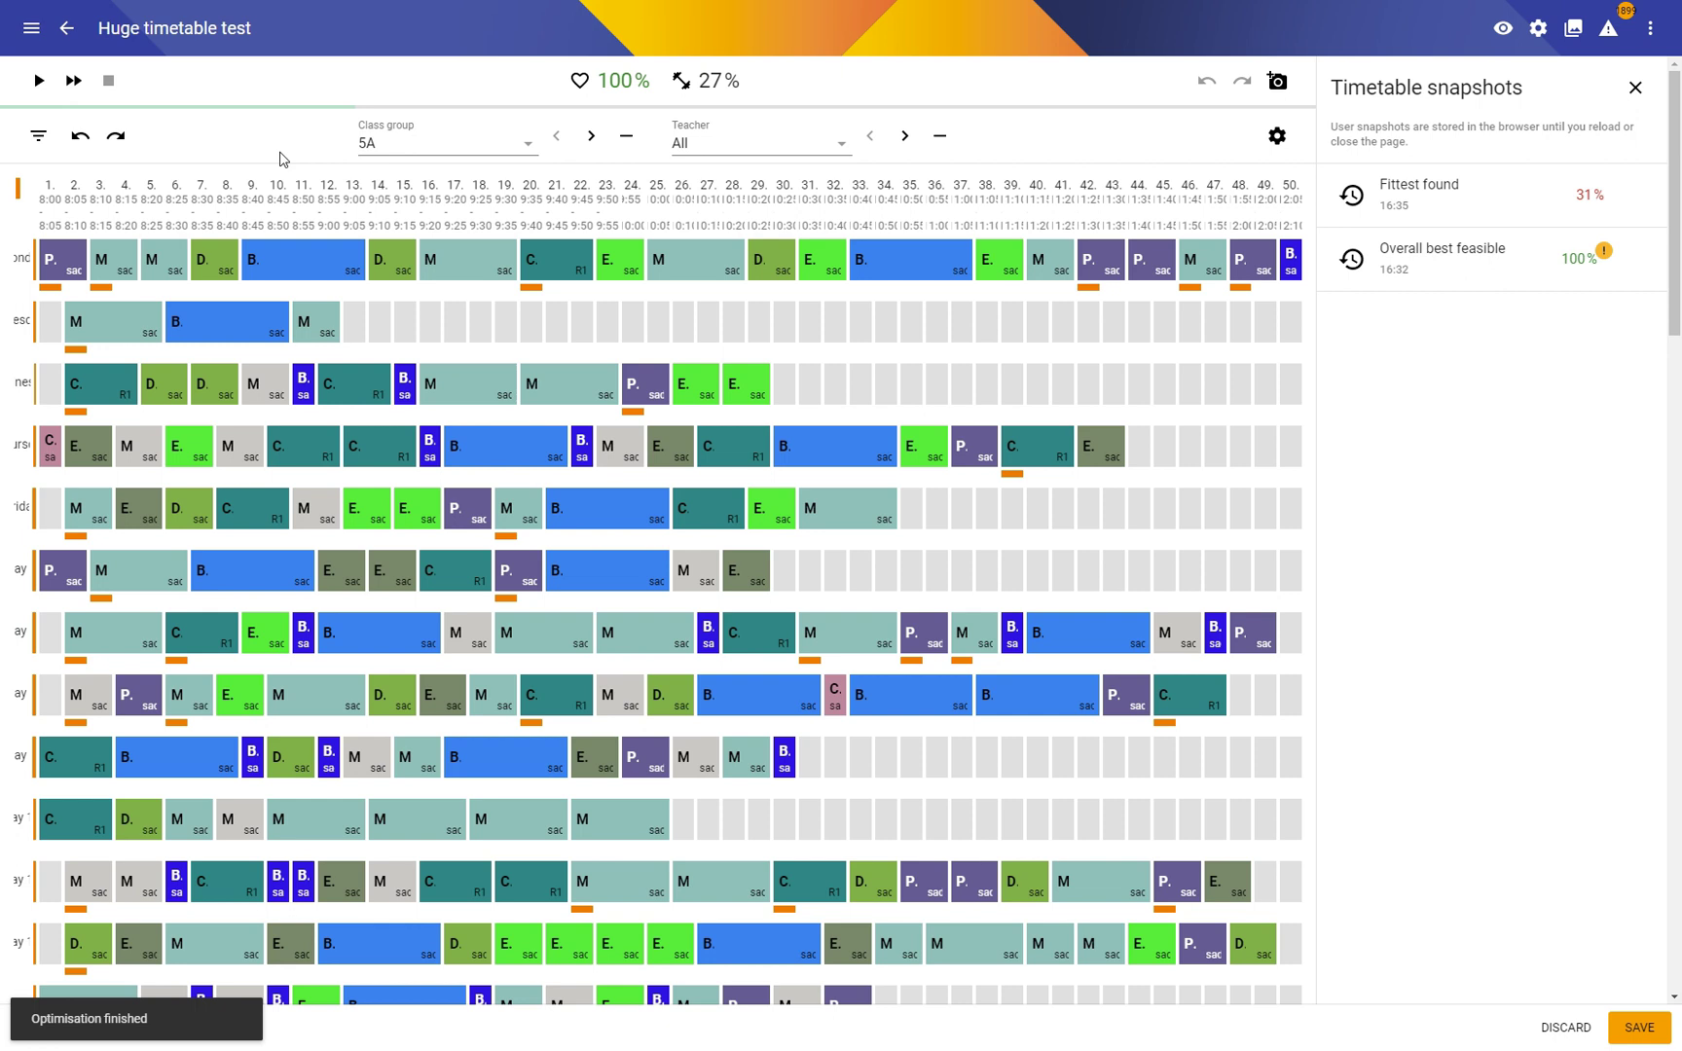
click(1635, 87)
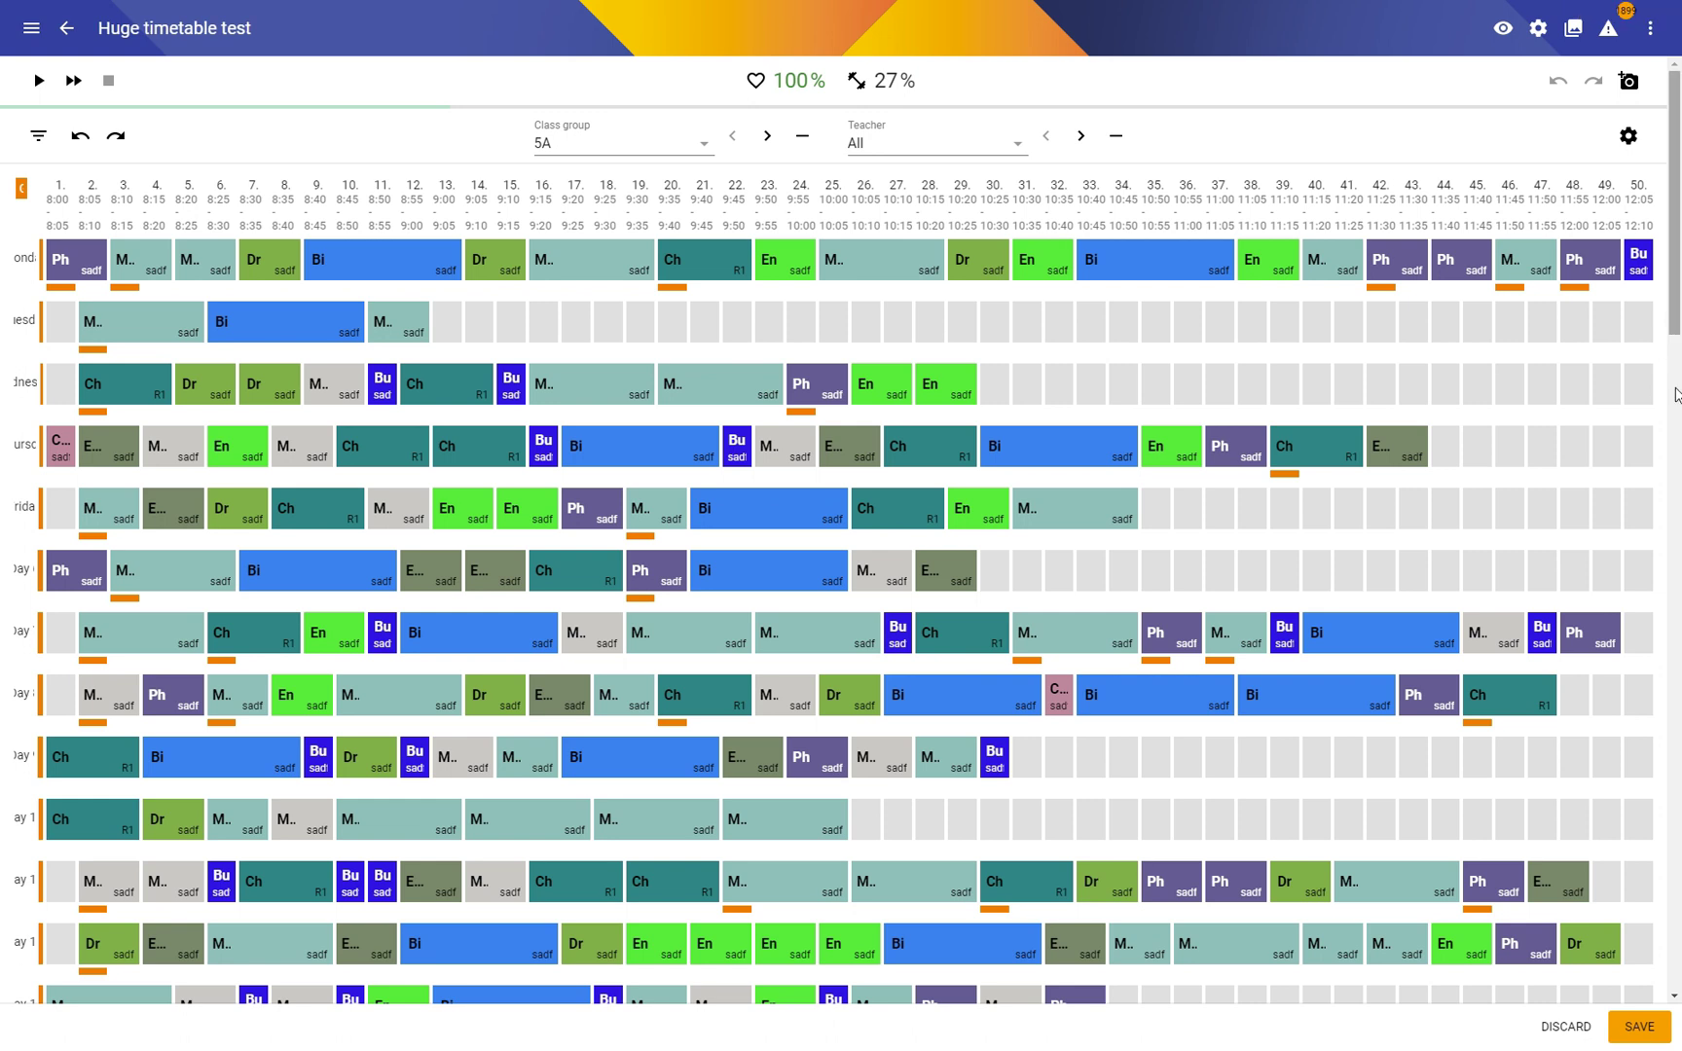
Step: Scroll down the timetable and save Huge timetable test
drag(1673, 329, 1577, 285)
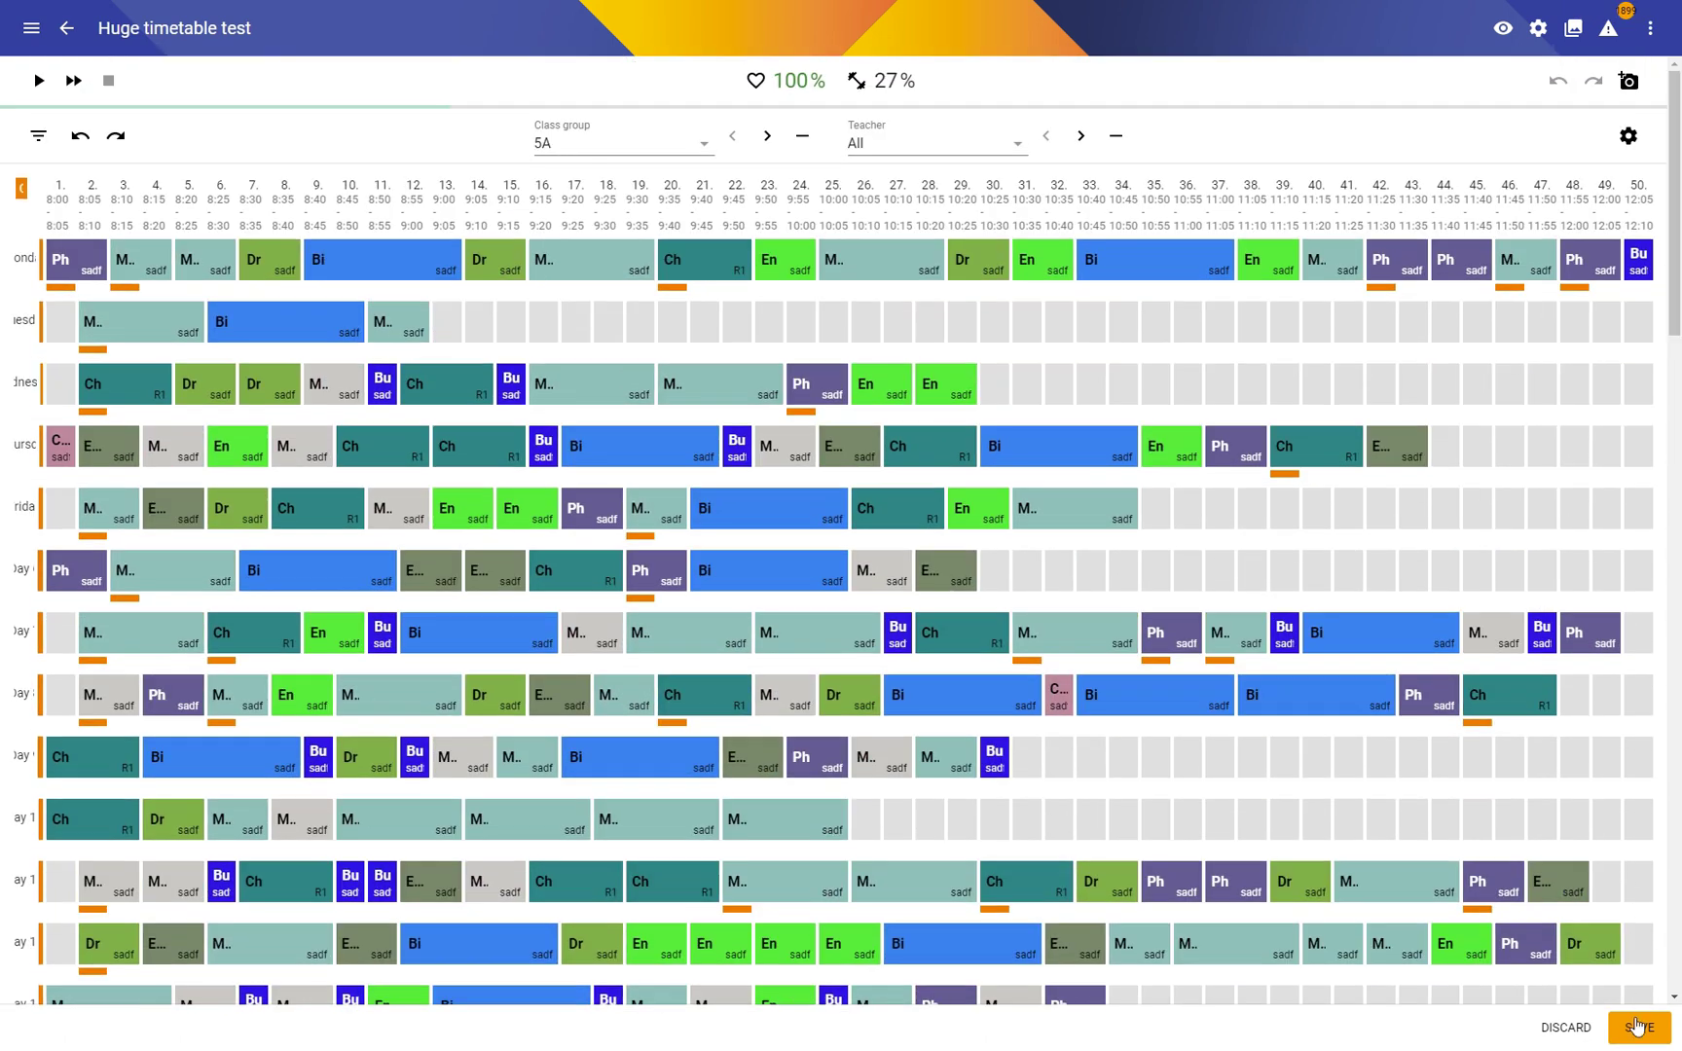
click(1640, 1029)
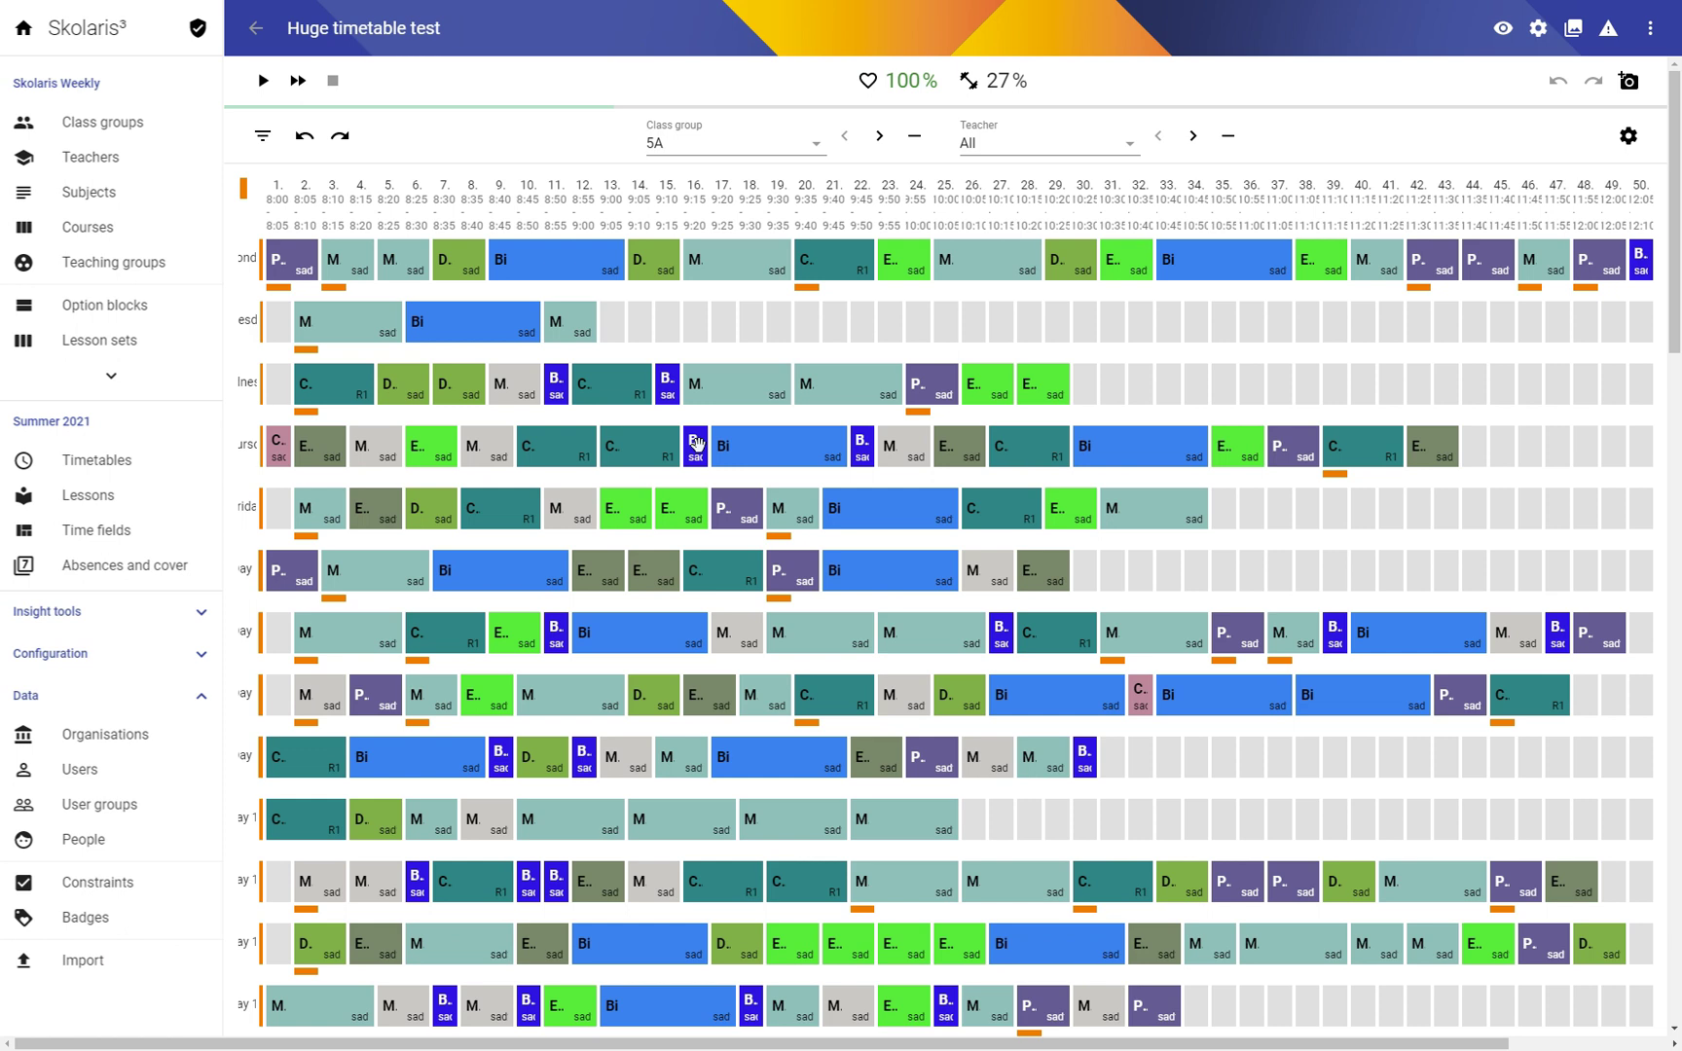
Step: Open the Summer 2021 term page and scroll its time grid to slots 27–51
click(98, 461)
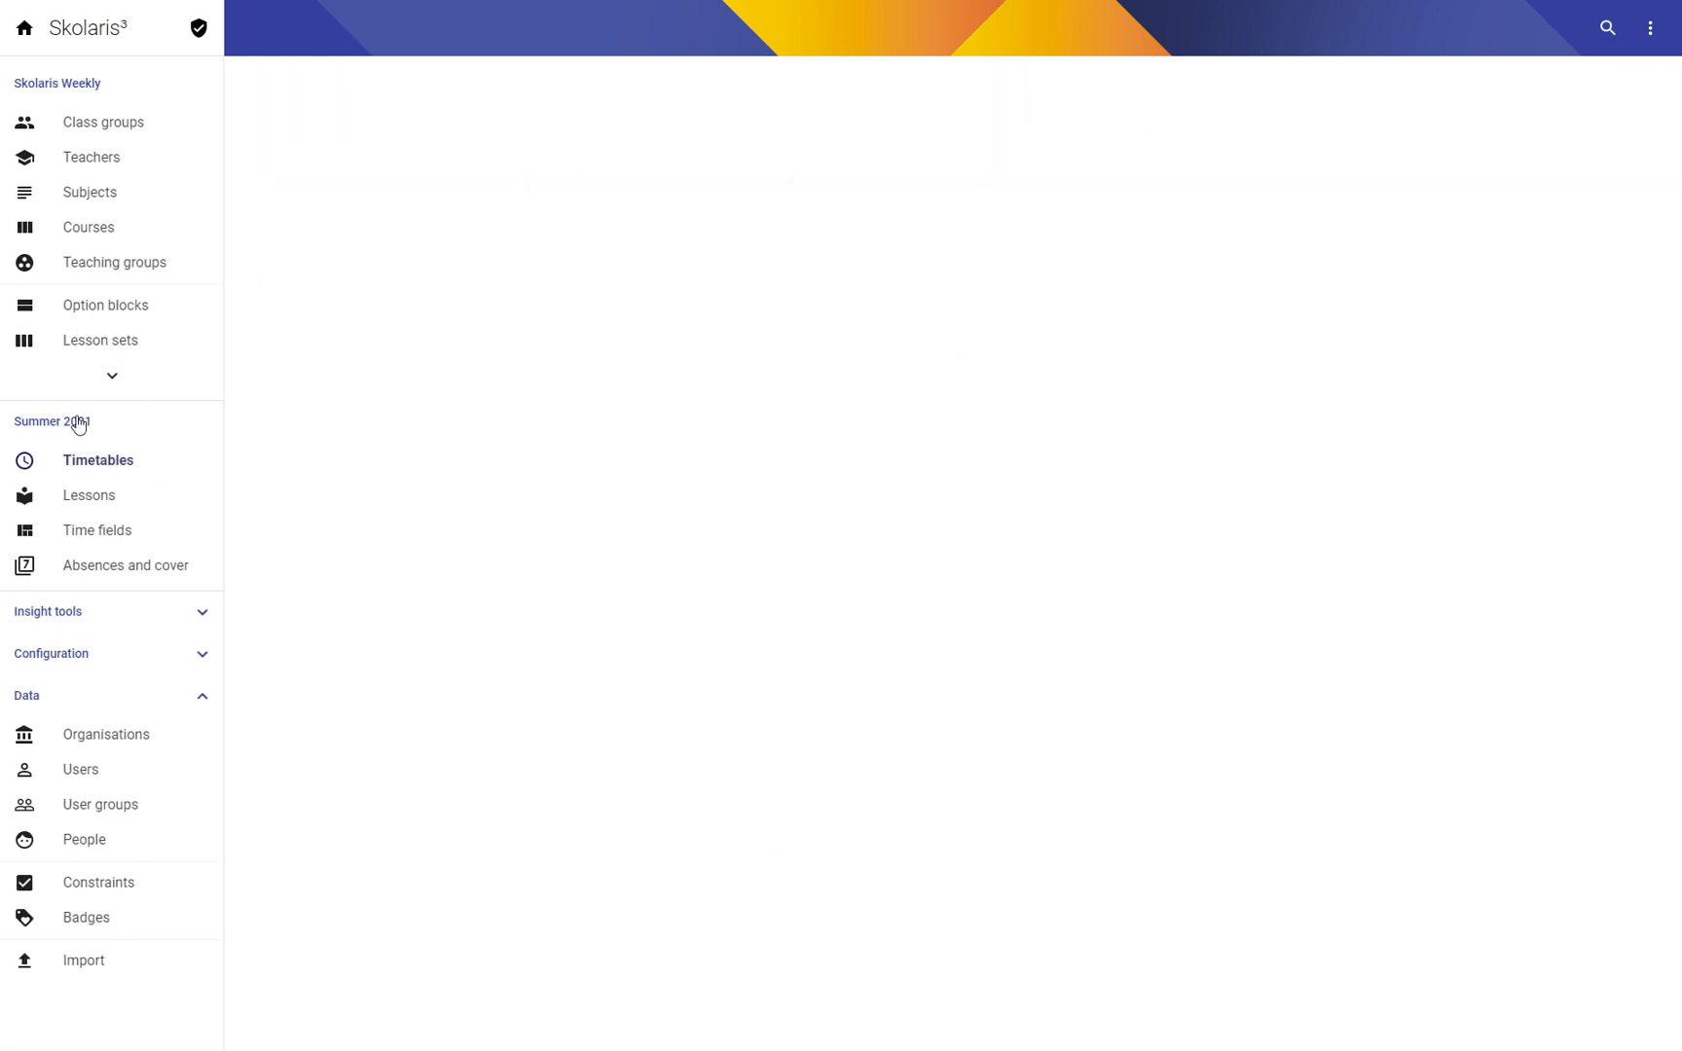
click(56, 422)
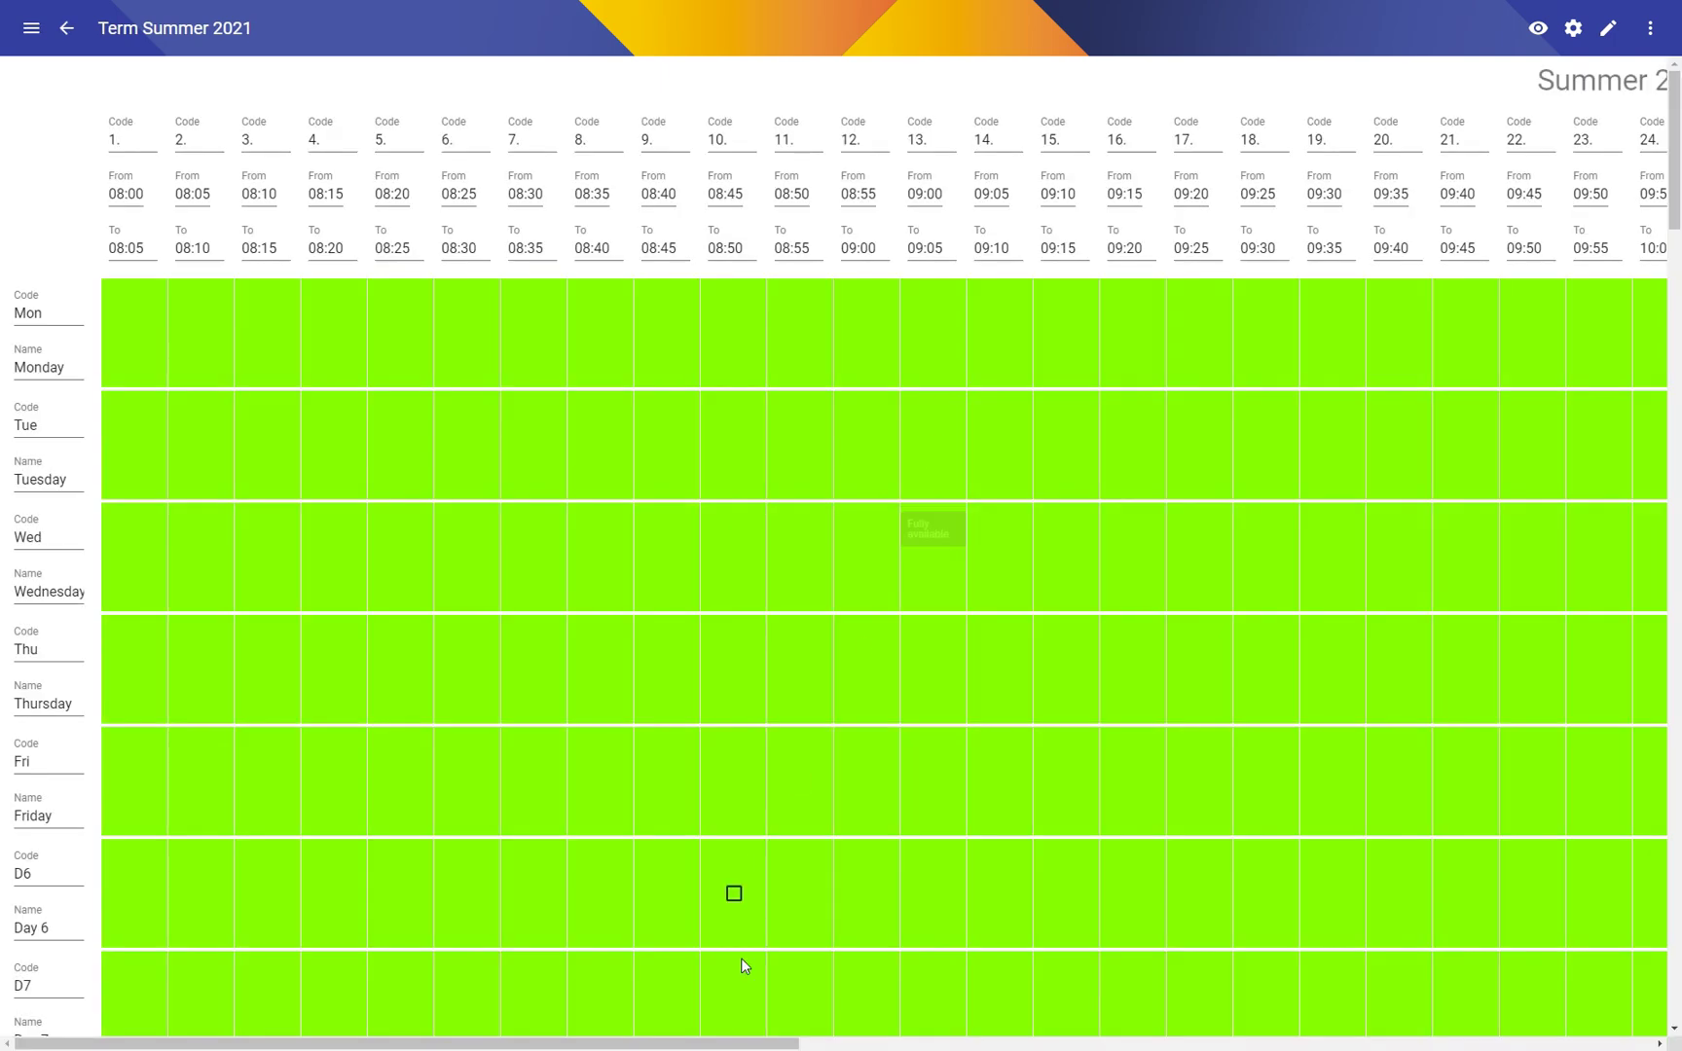
drag(712, 1043, 1591, 1046)
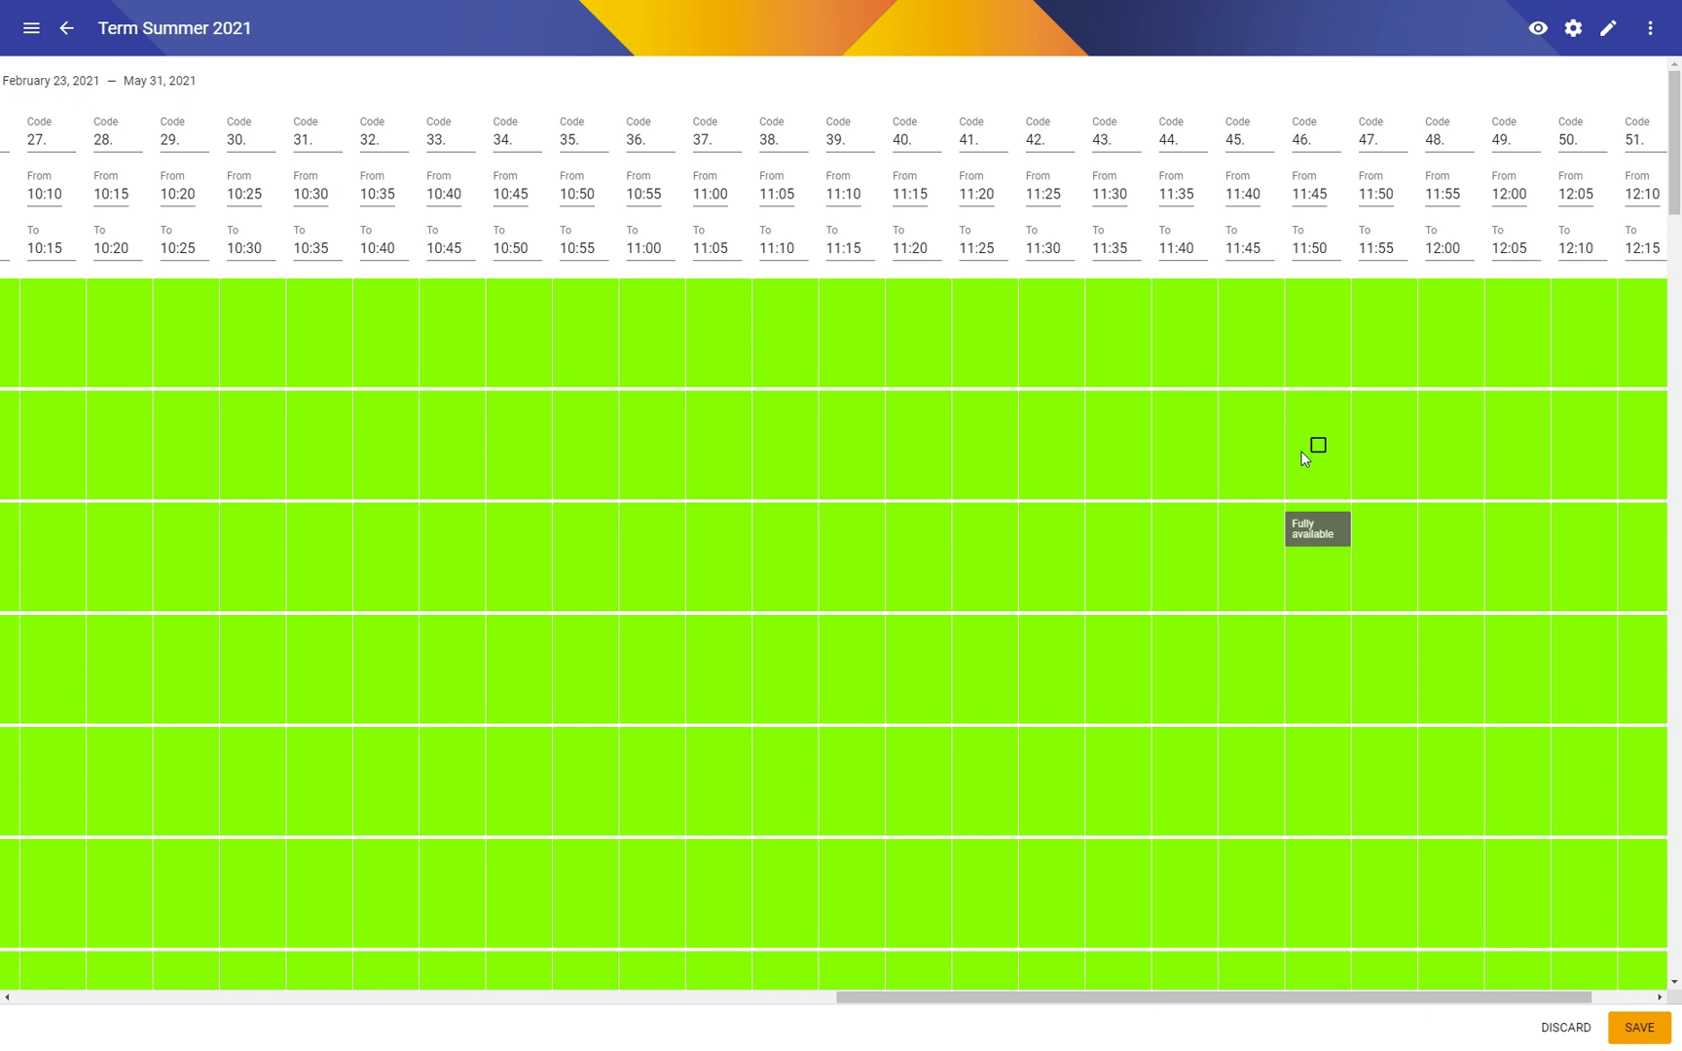
Step: Scroll the Summer 2021 grid out to time slot 100, then back to slot 1 and Monday
click(1621, 997)
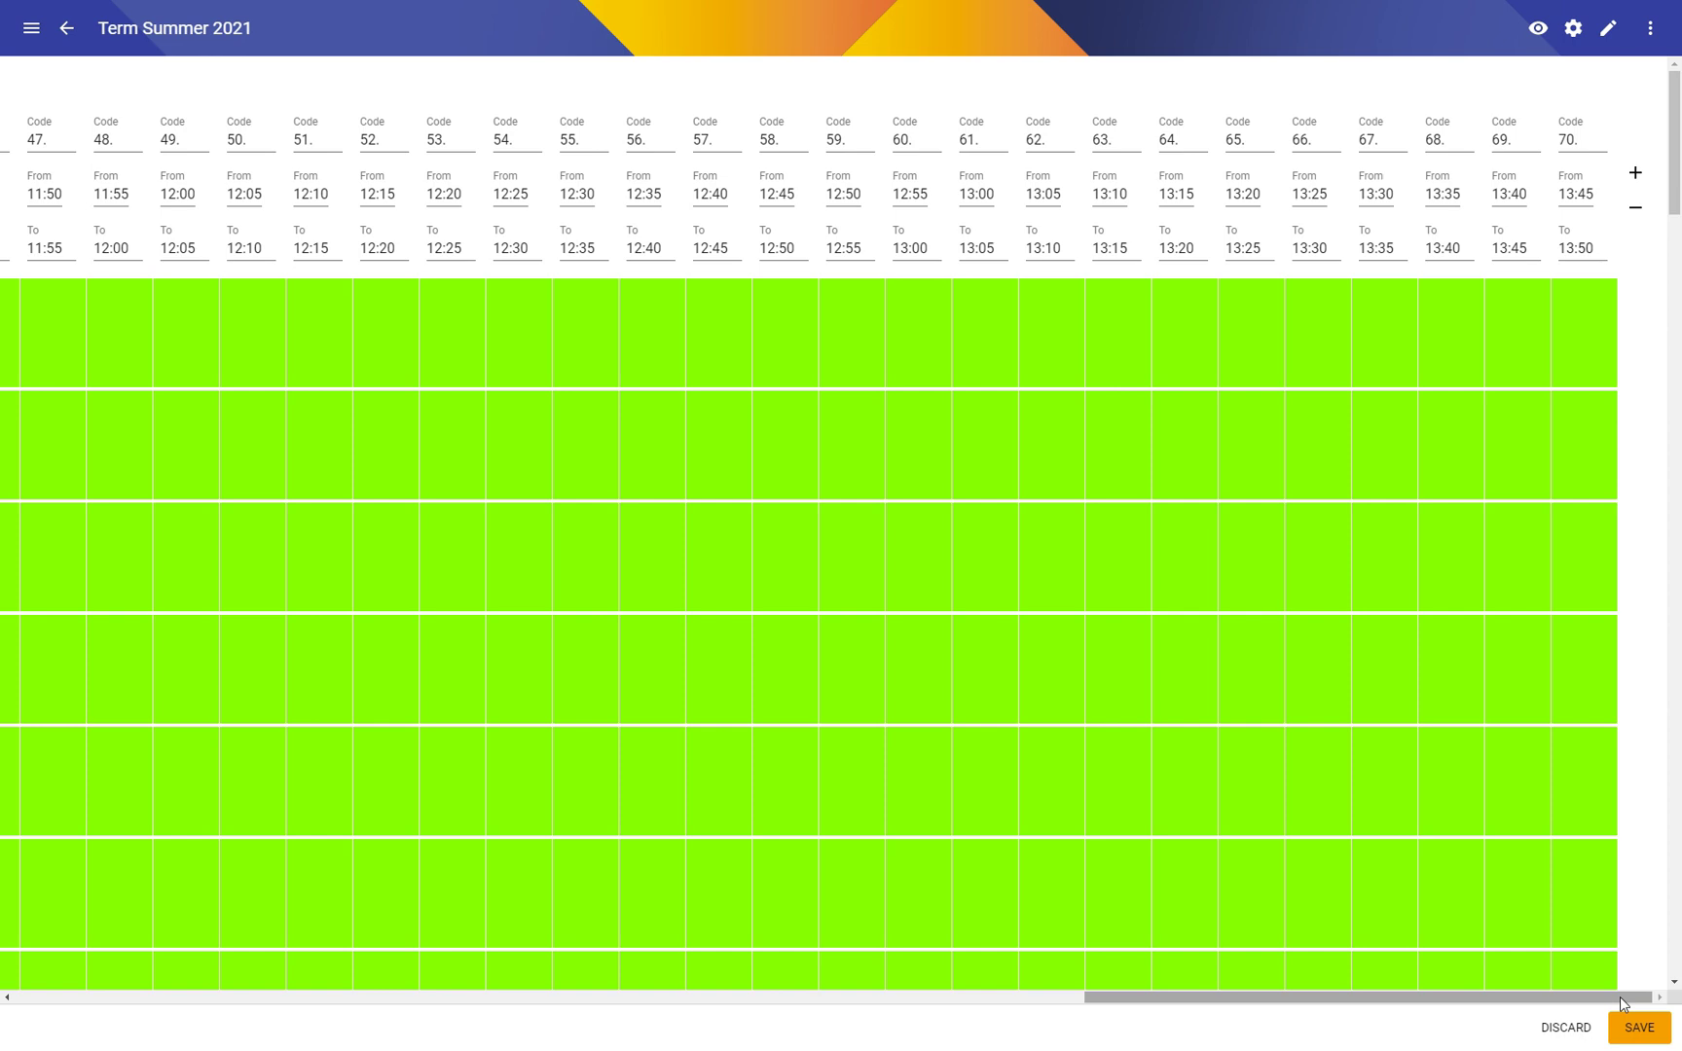
click(1621, 998)
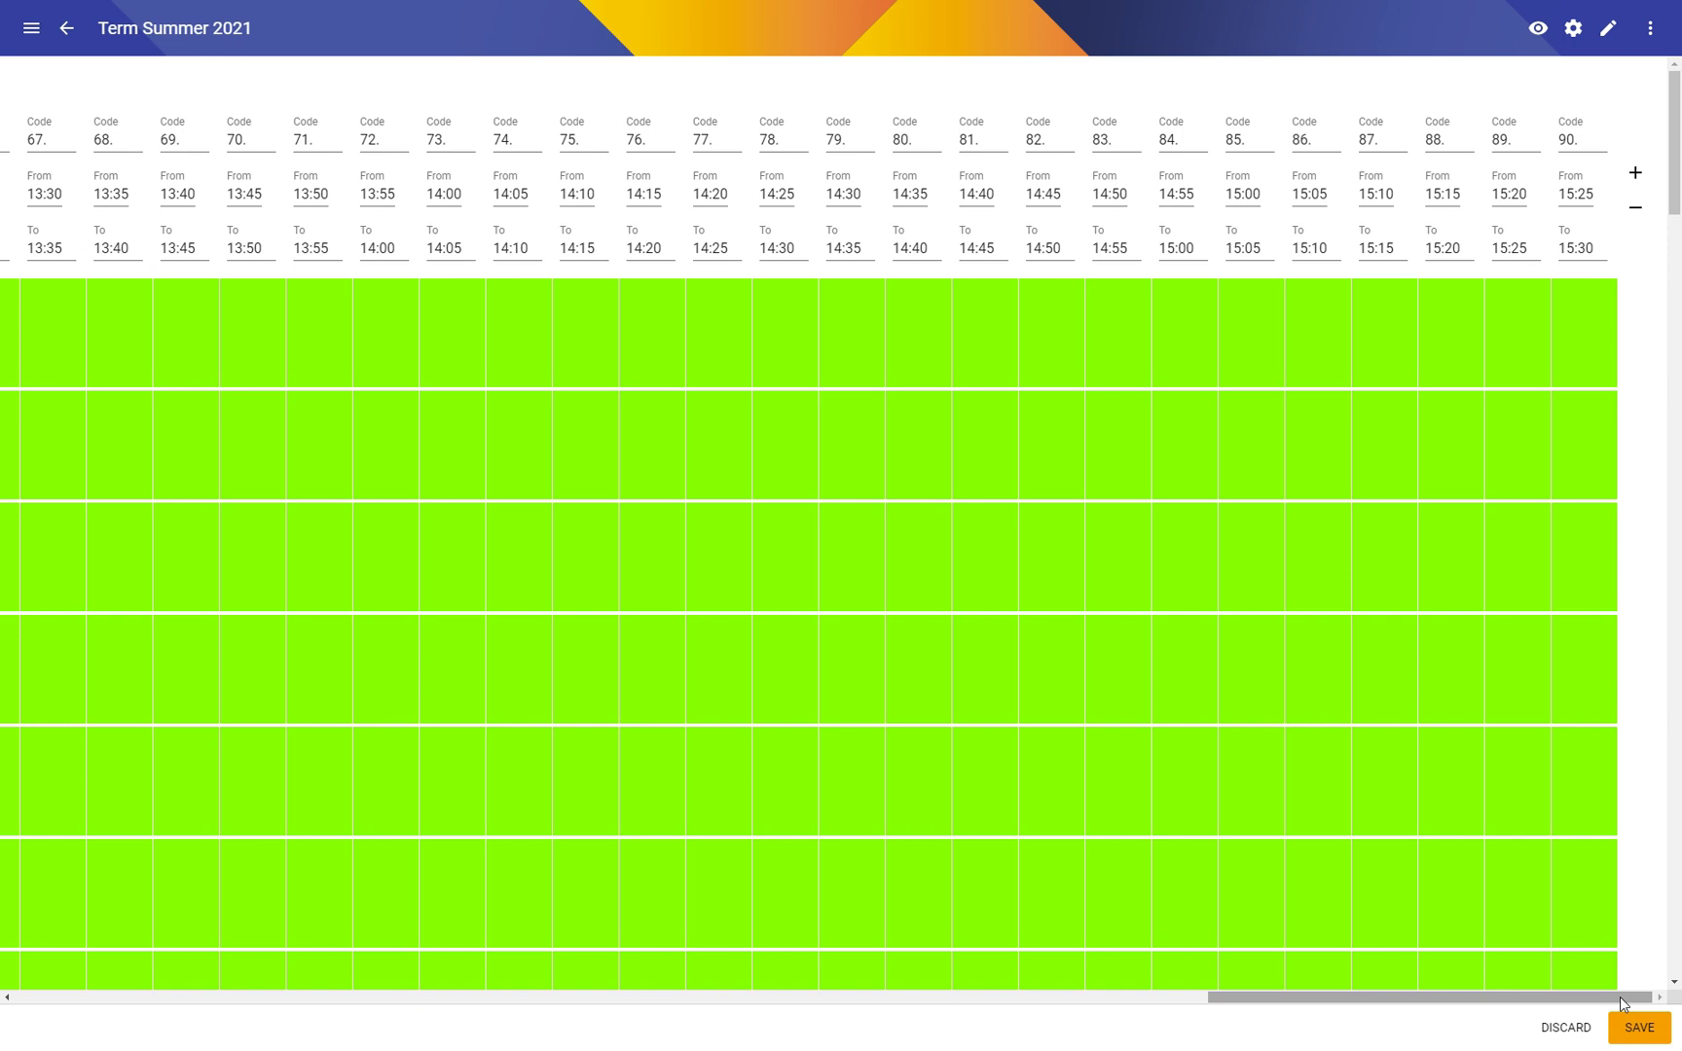
click(1621, 998)
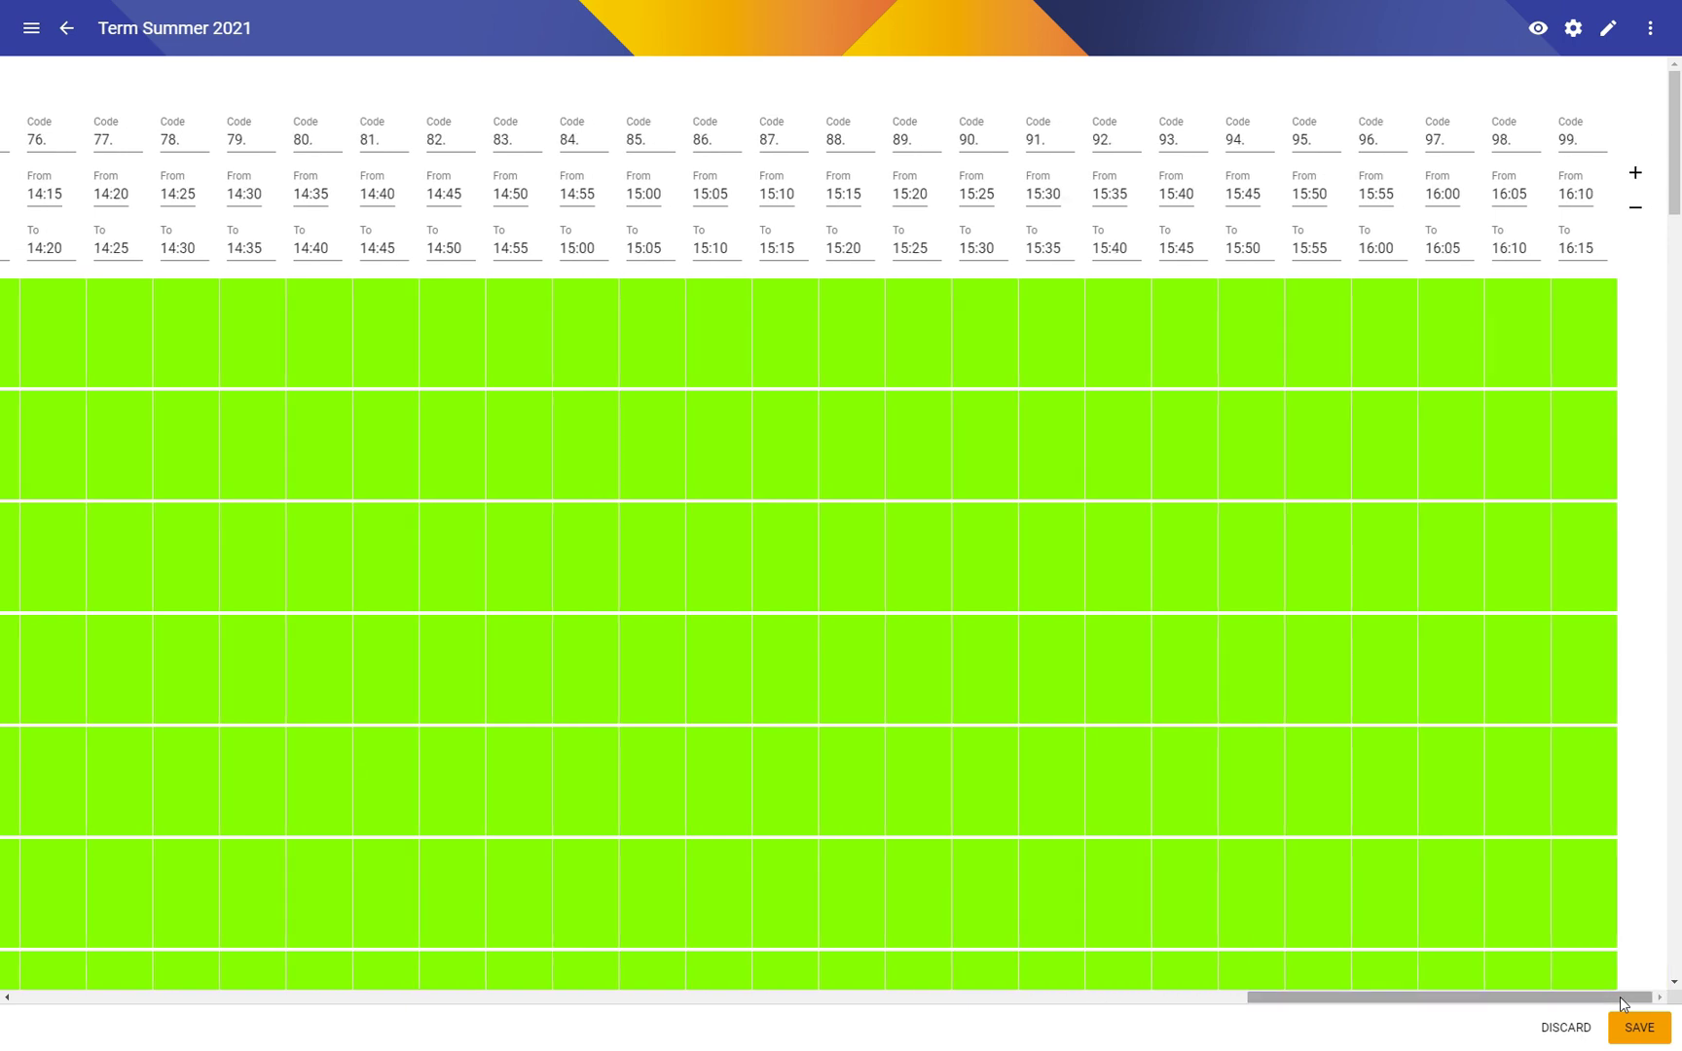
mouse_move(1621, 998)
mouse_down()
mouse_move(518, 1005)
mouse_move(147, 964)
mouse_move(1618, 980)
mouse_up()
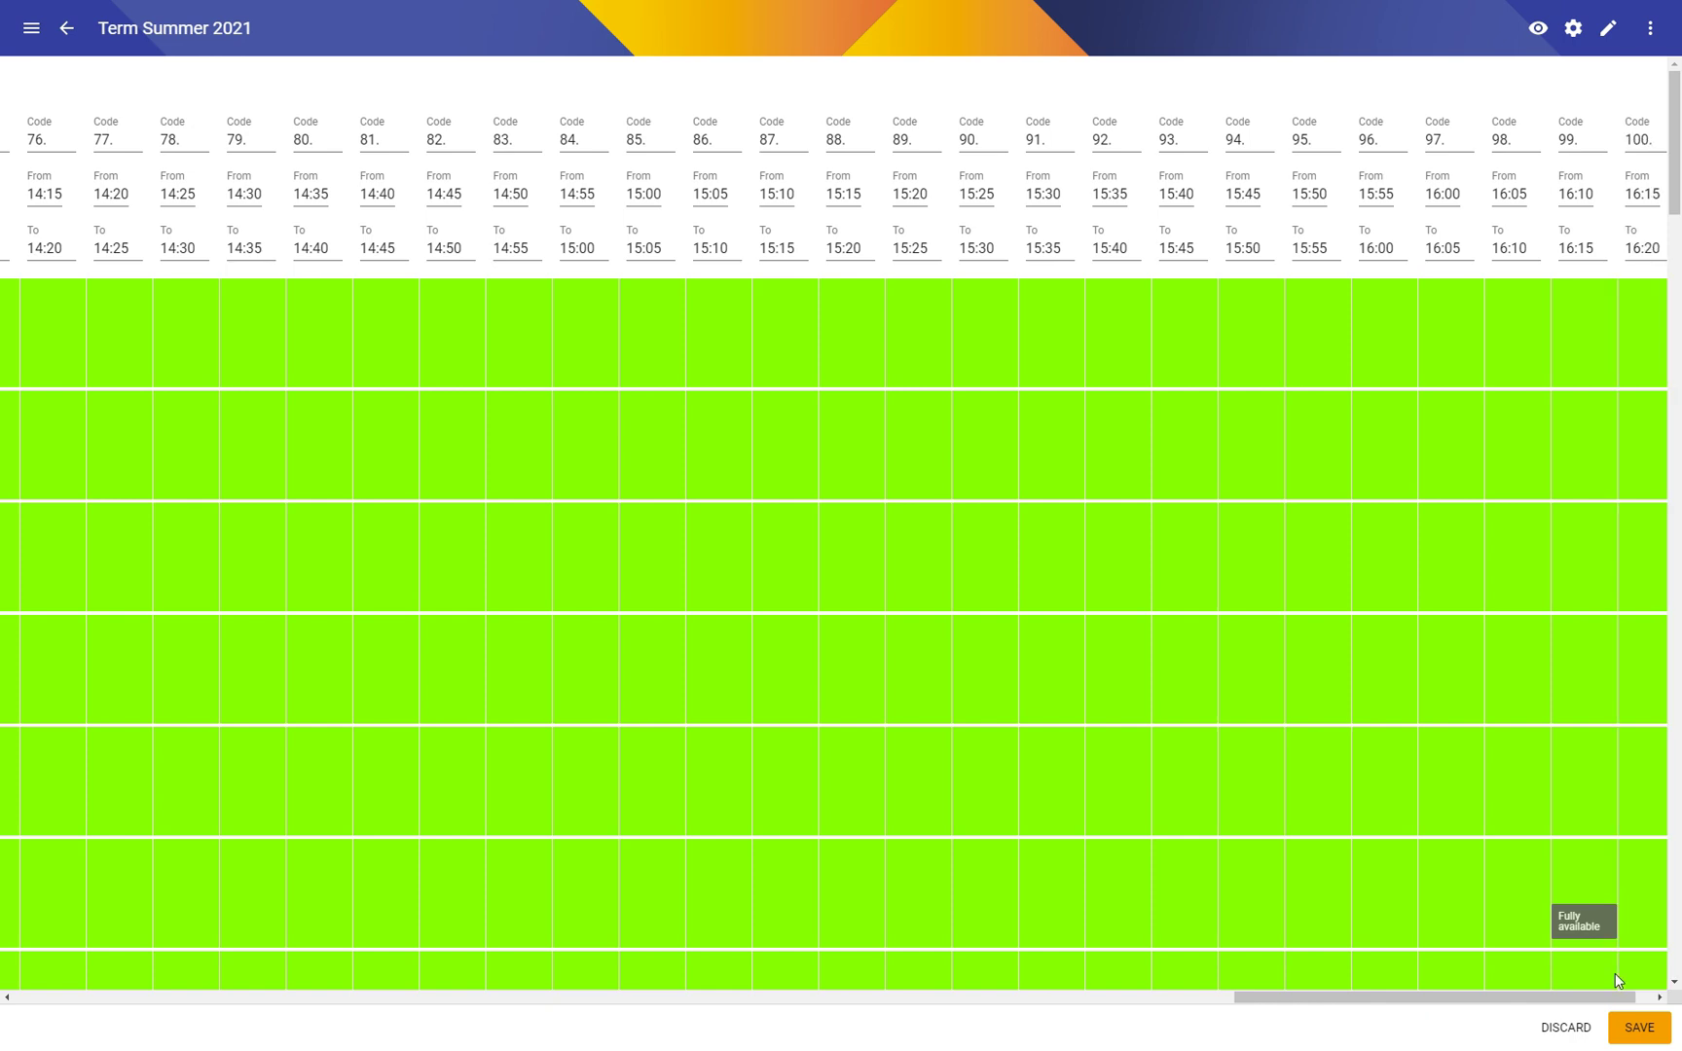
drag(1629, 1003, 91, 995)
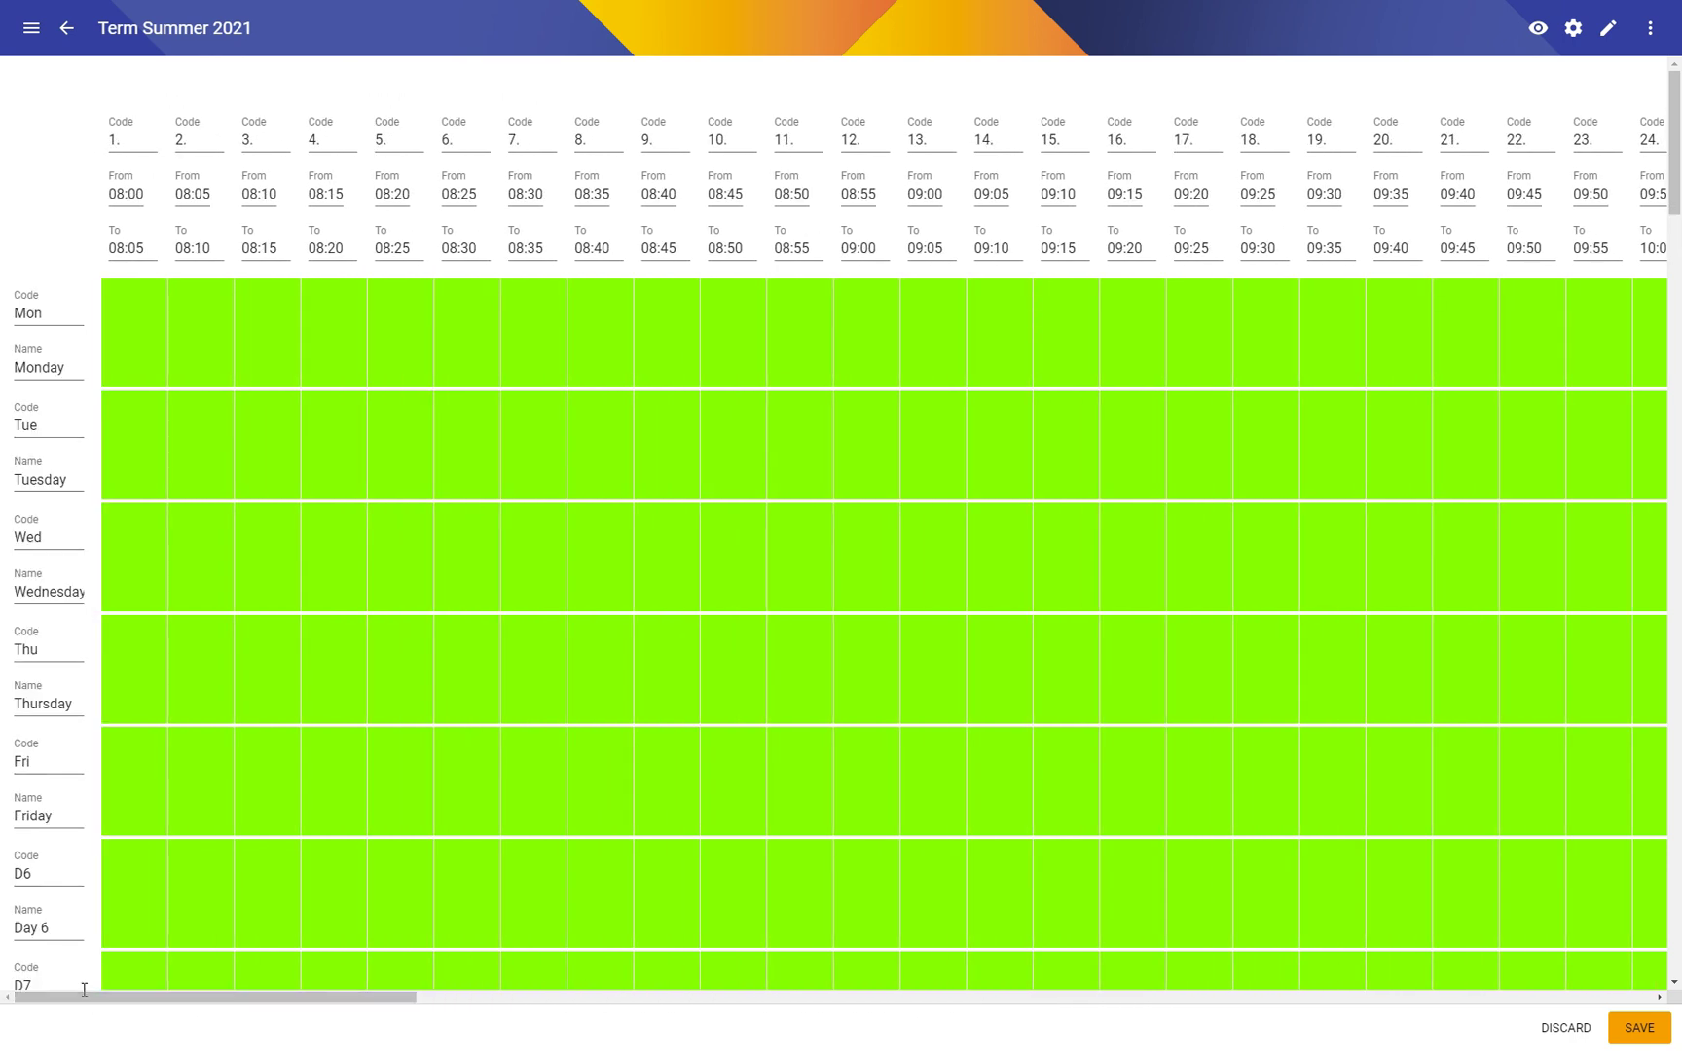
Step: Save the Summer 2021 time fields, then reload and wait on the hung page until it crashes
click(1641, 1038)
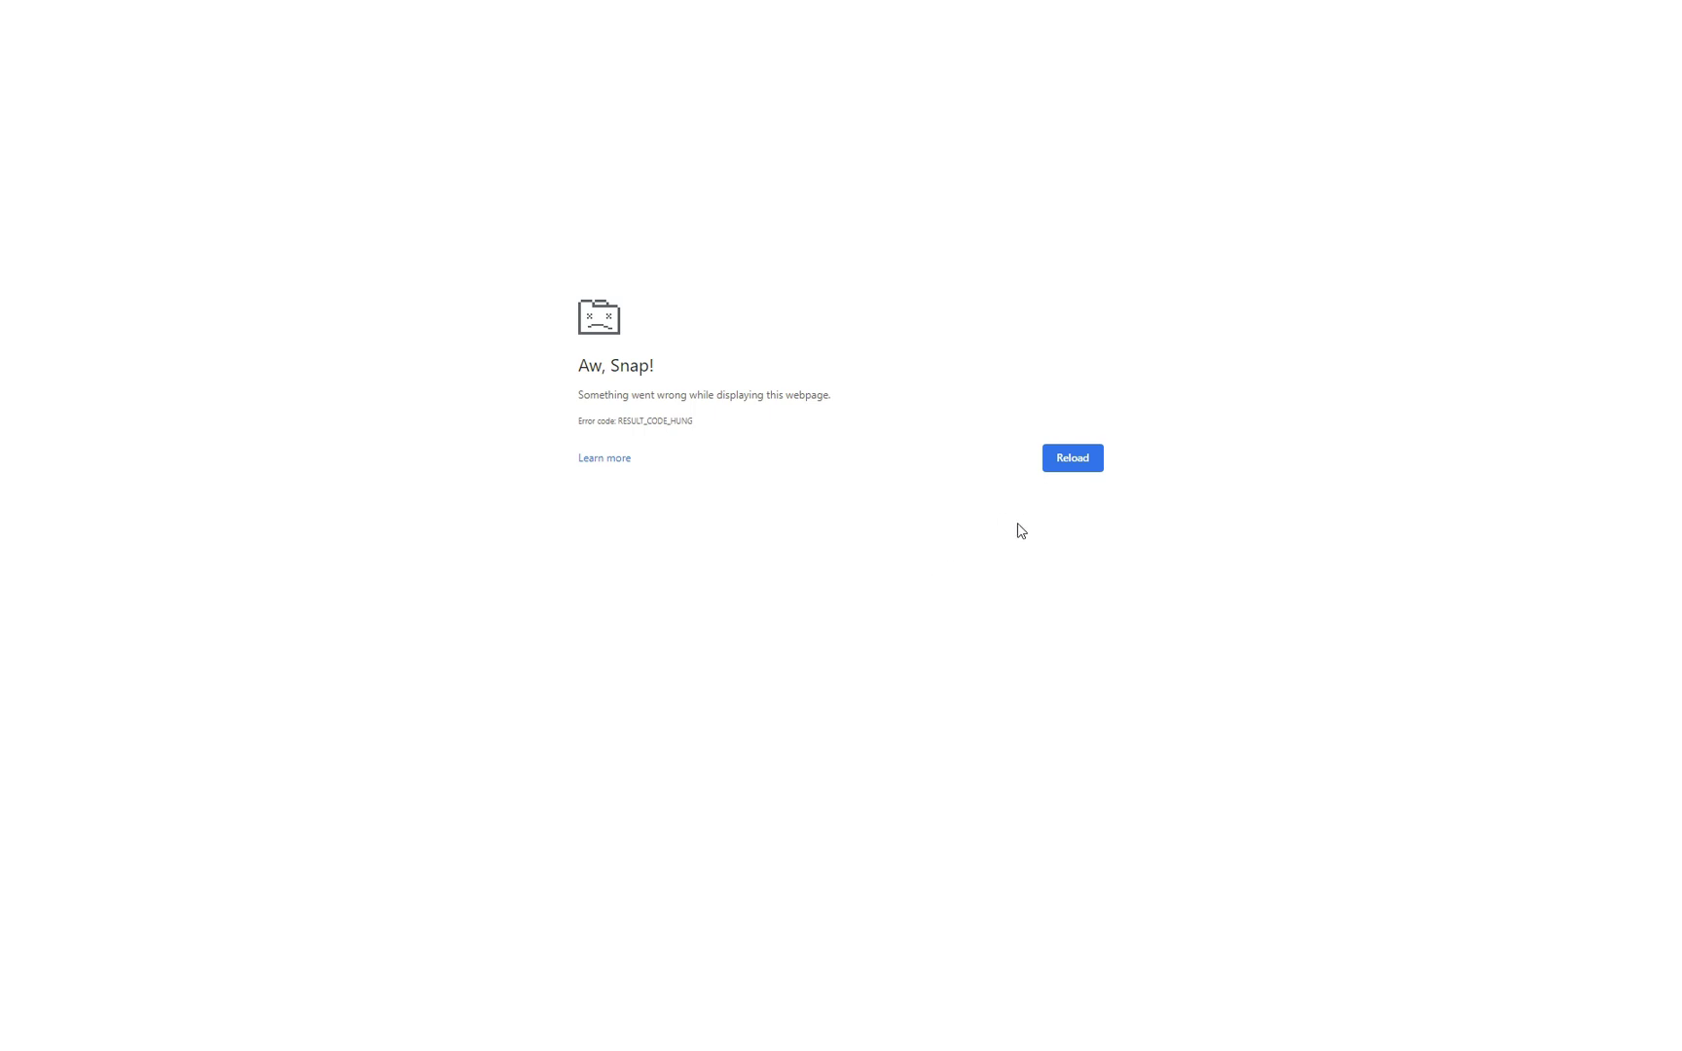
click(1070, 459)
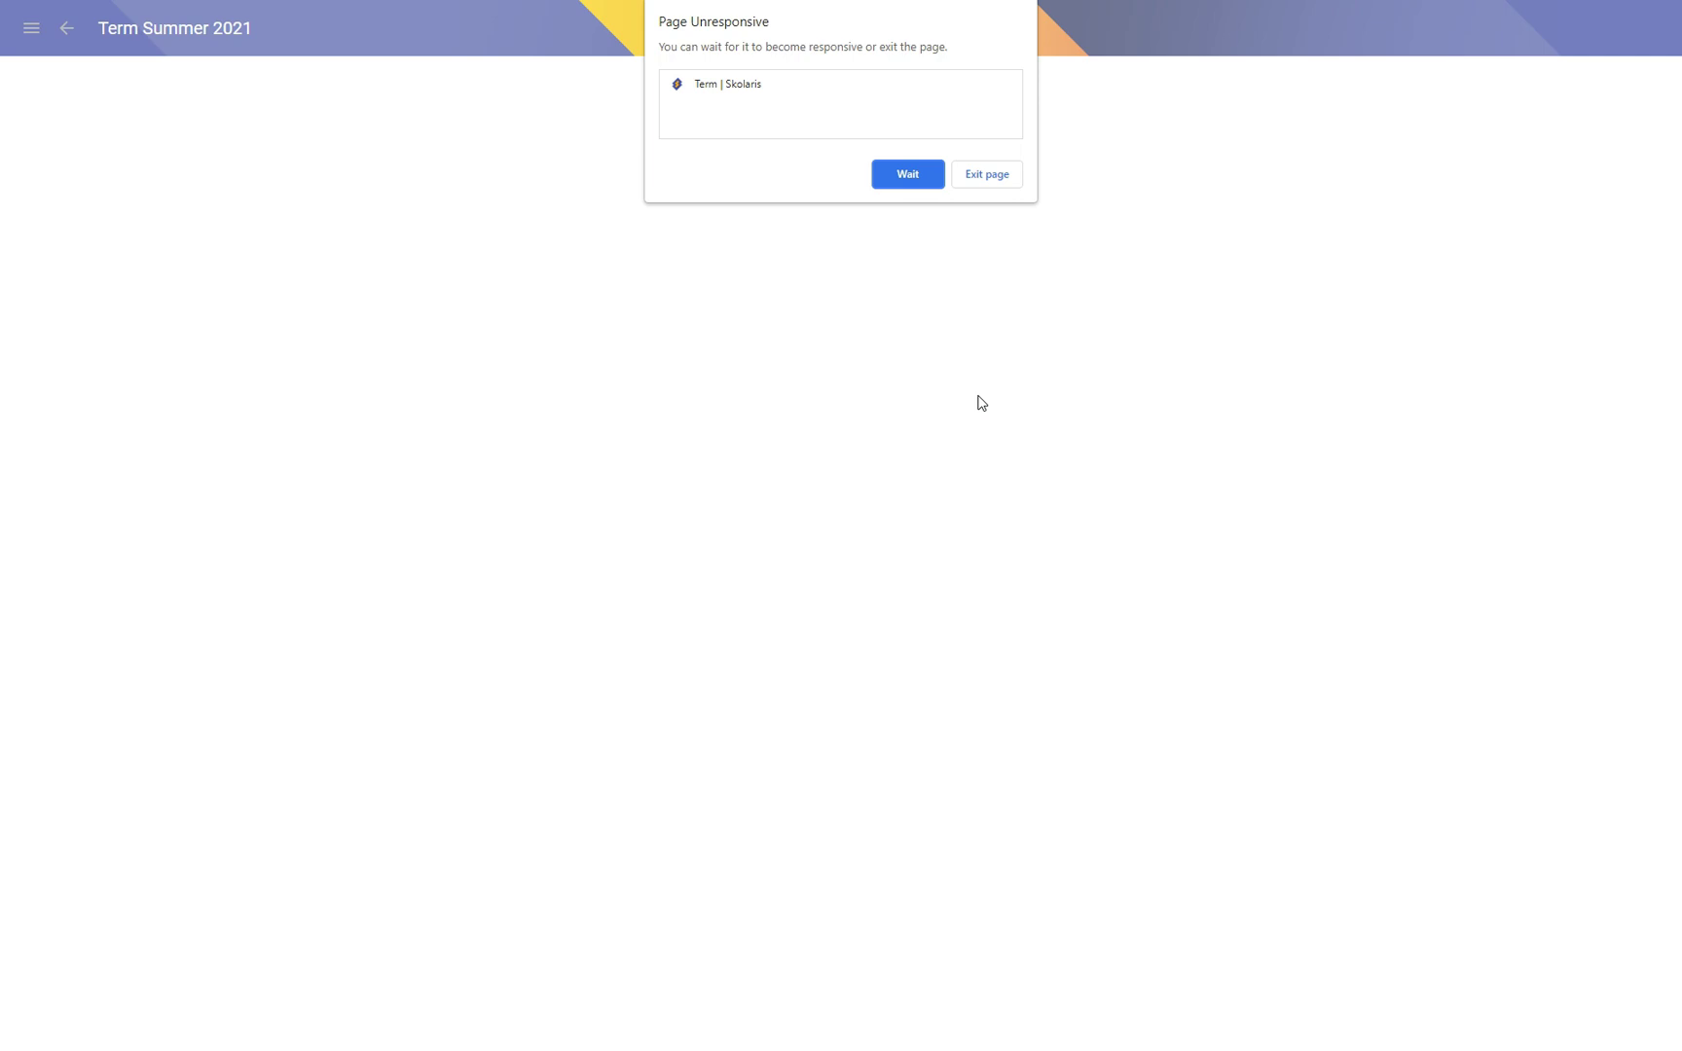
click(909, 175)
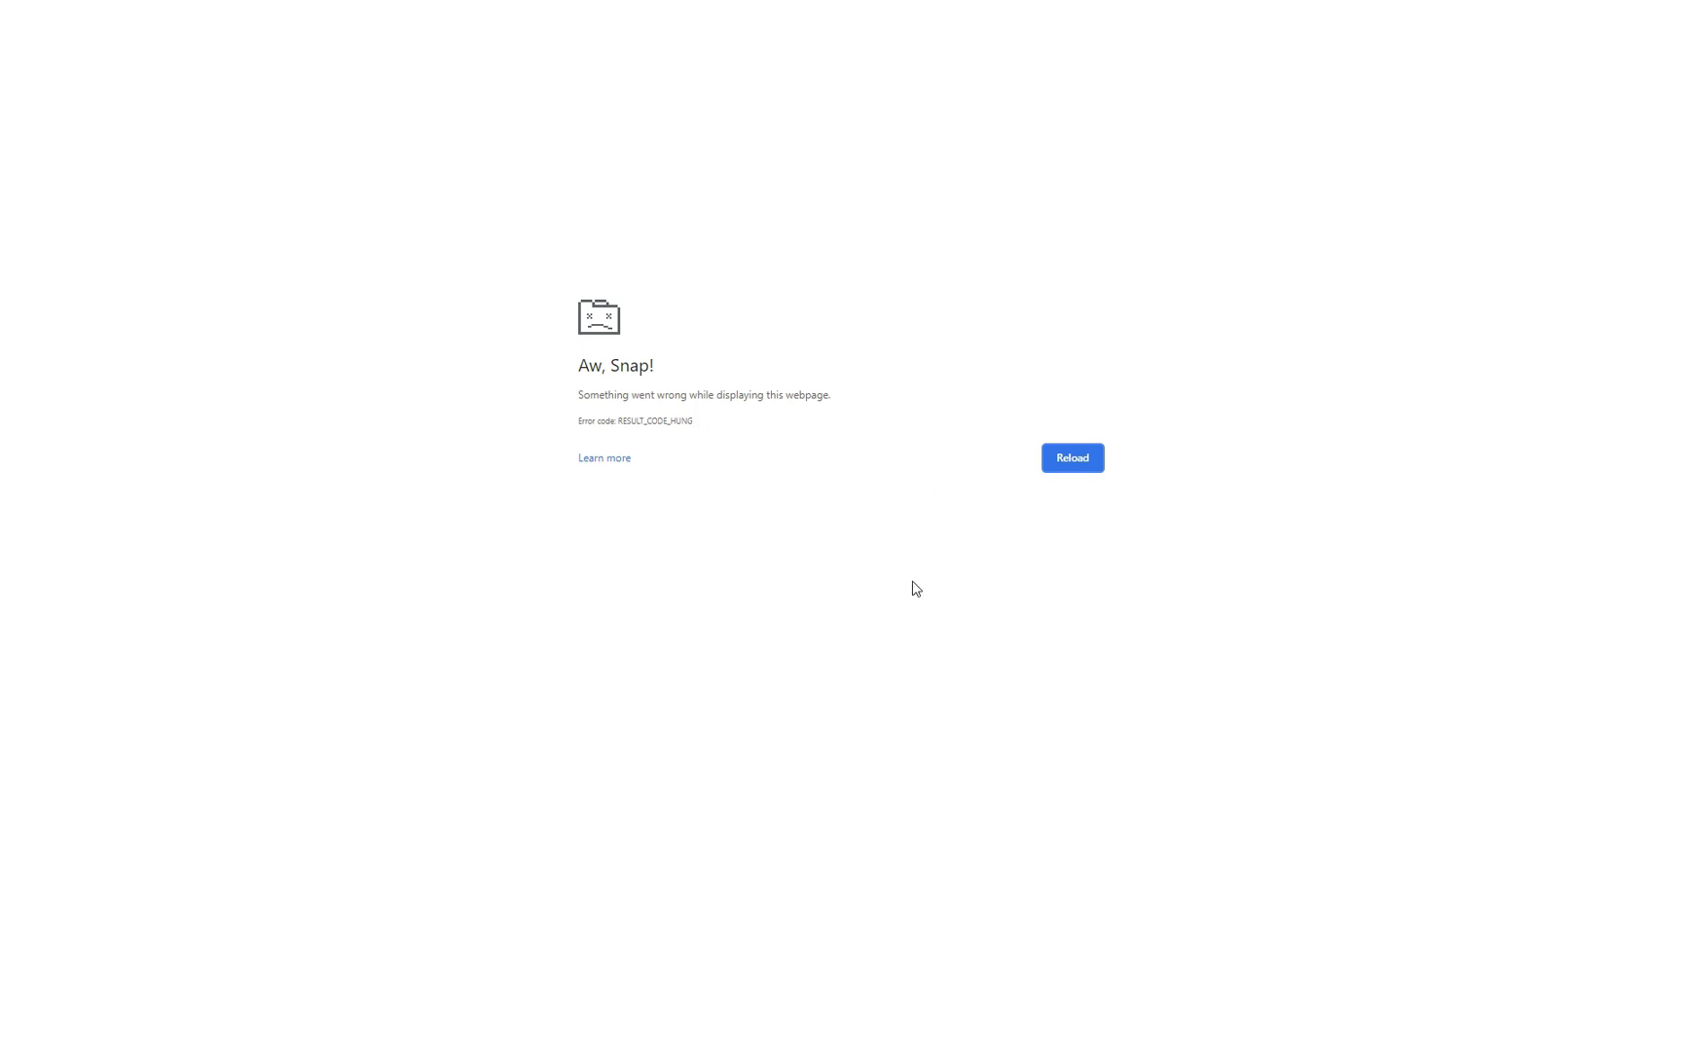
click(1077, 456)
Step: Sign in to Skolaris in Microsoft Edge with the username and password, then go full screen
key(super)
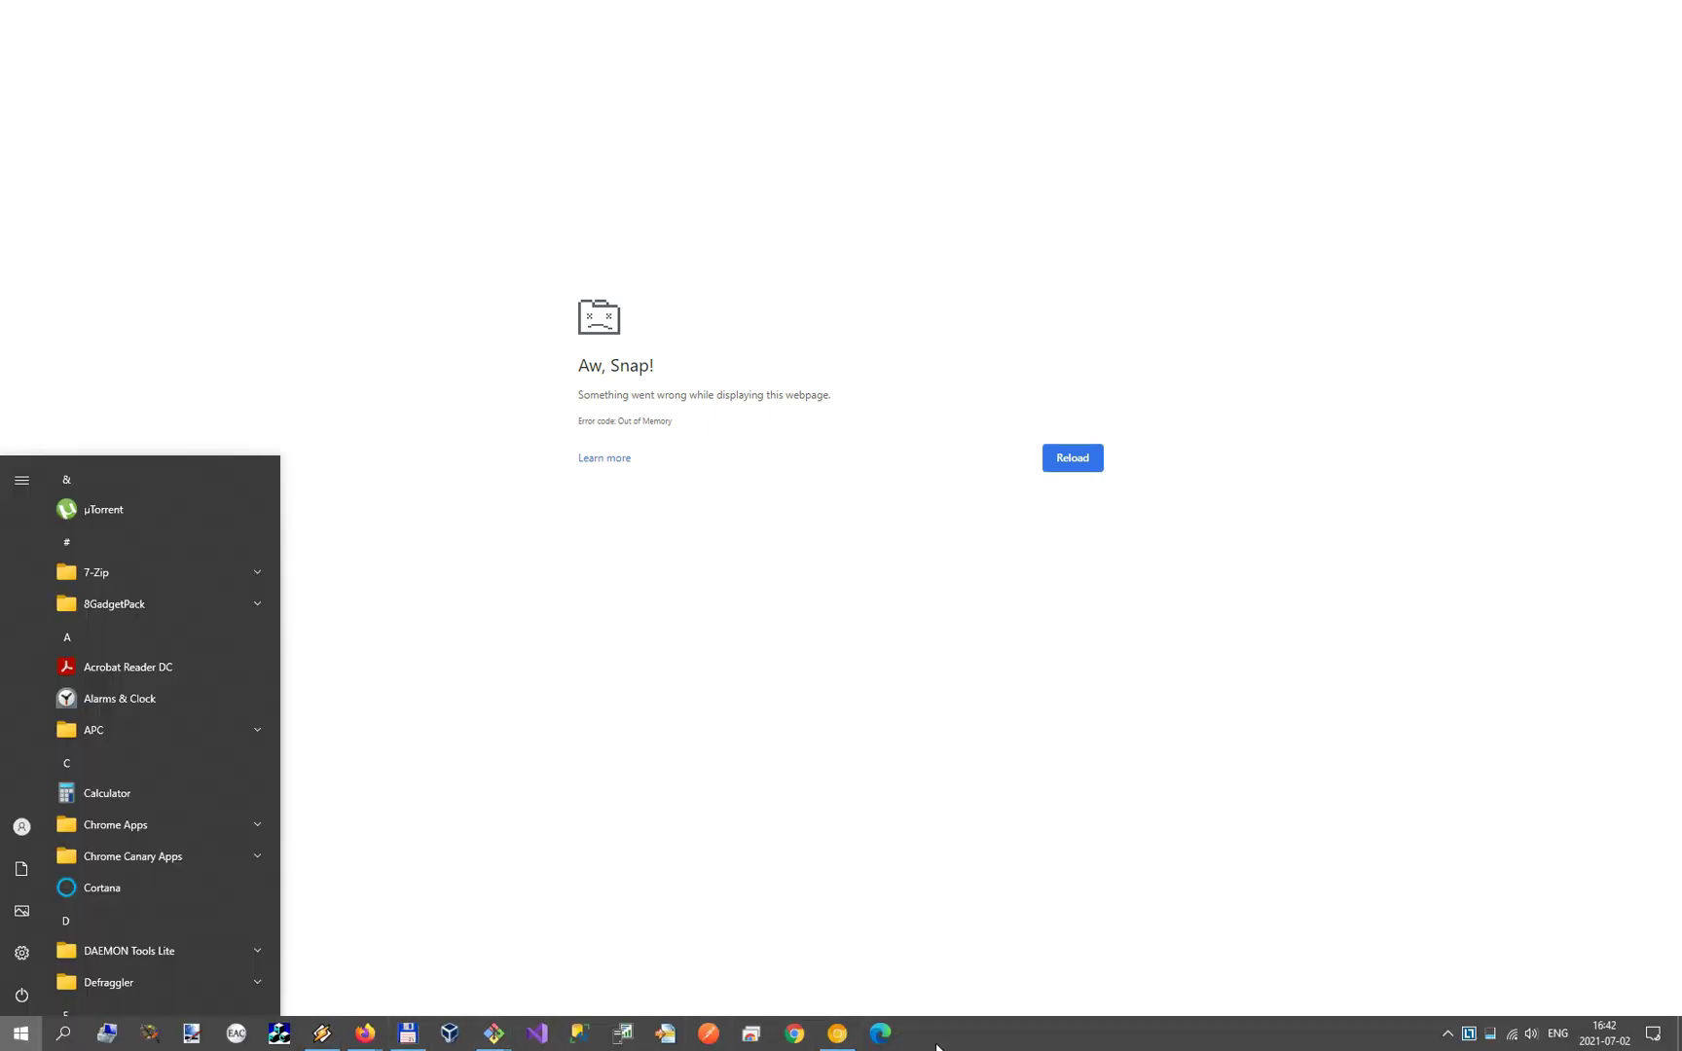
click(881, 1035)
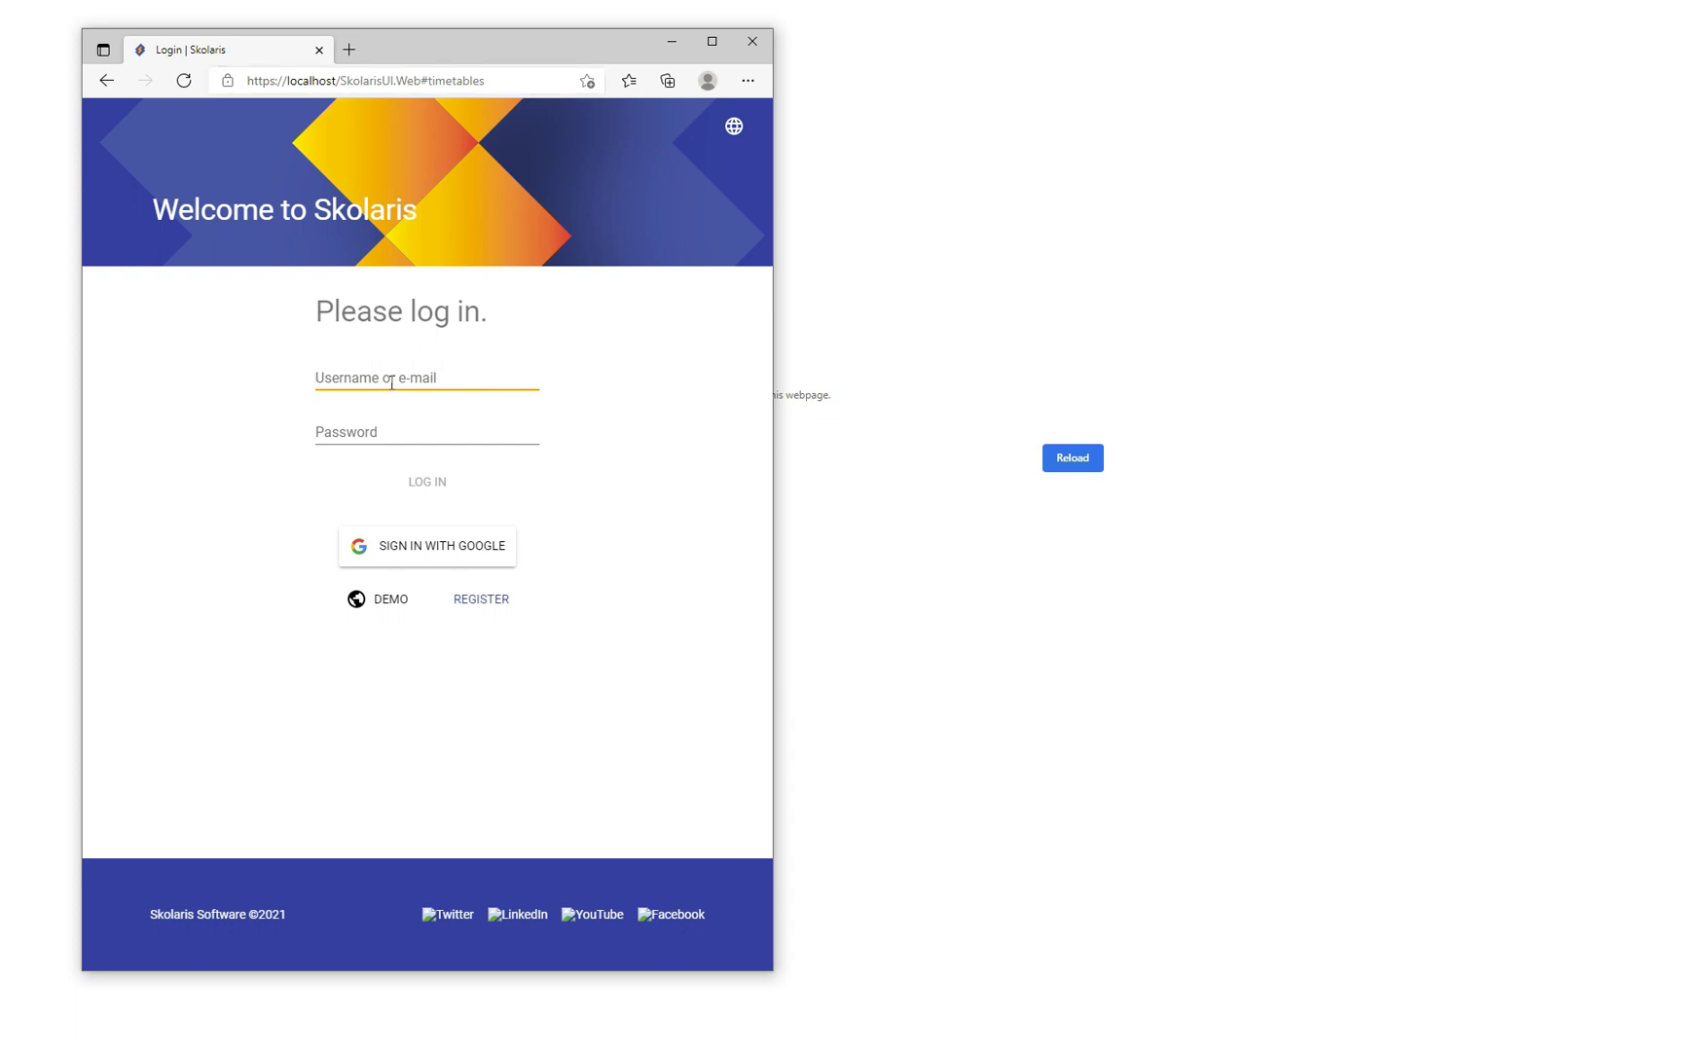
text(root)
key(Tab)
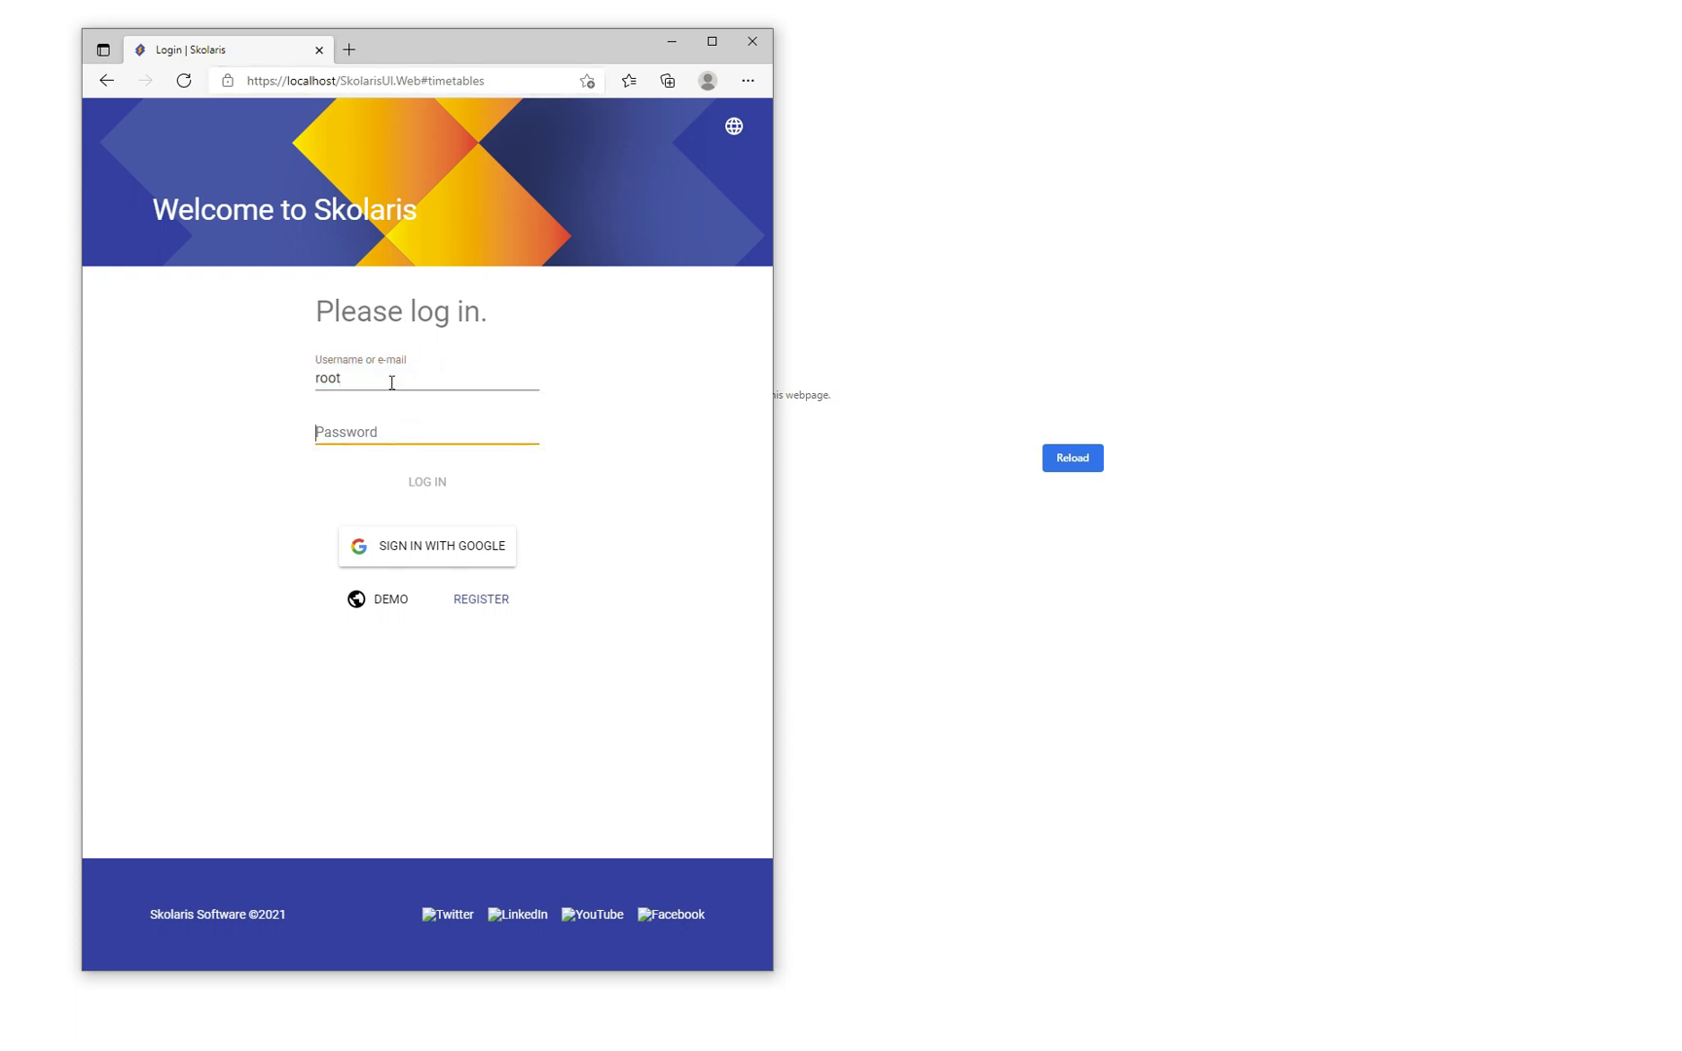
text(******)
key(Return)
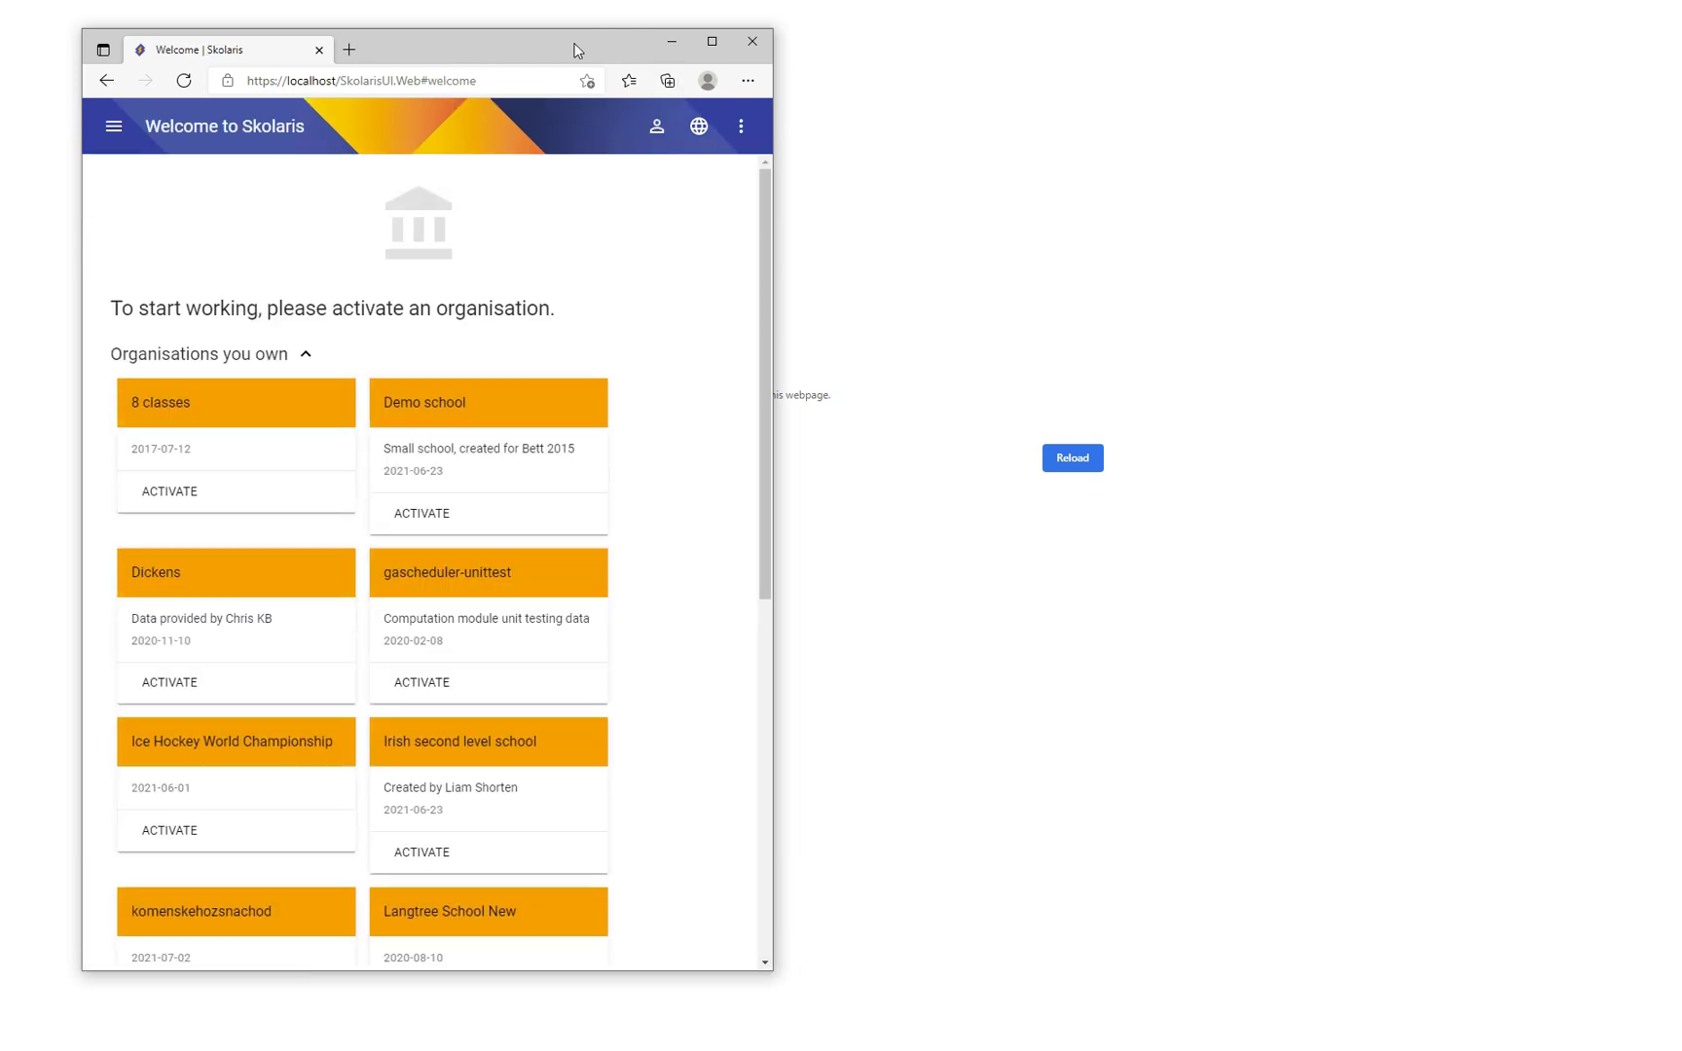
key(F11)
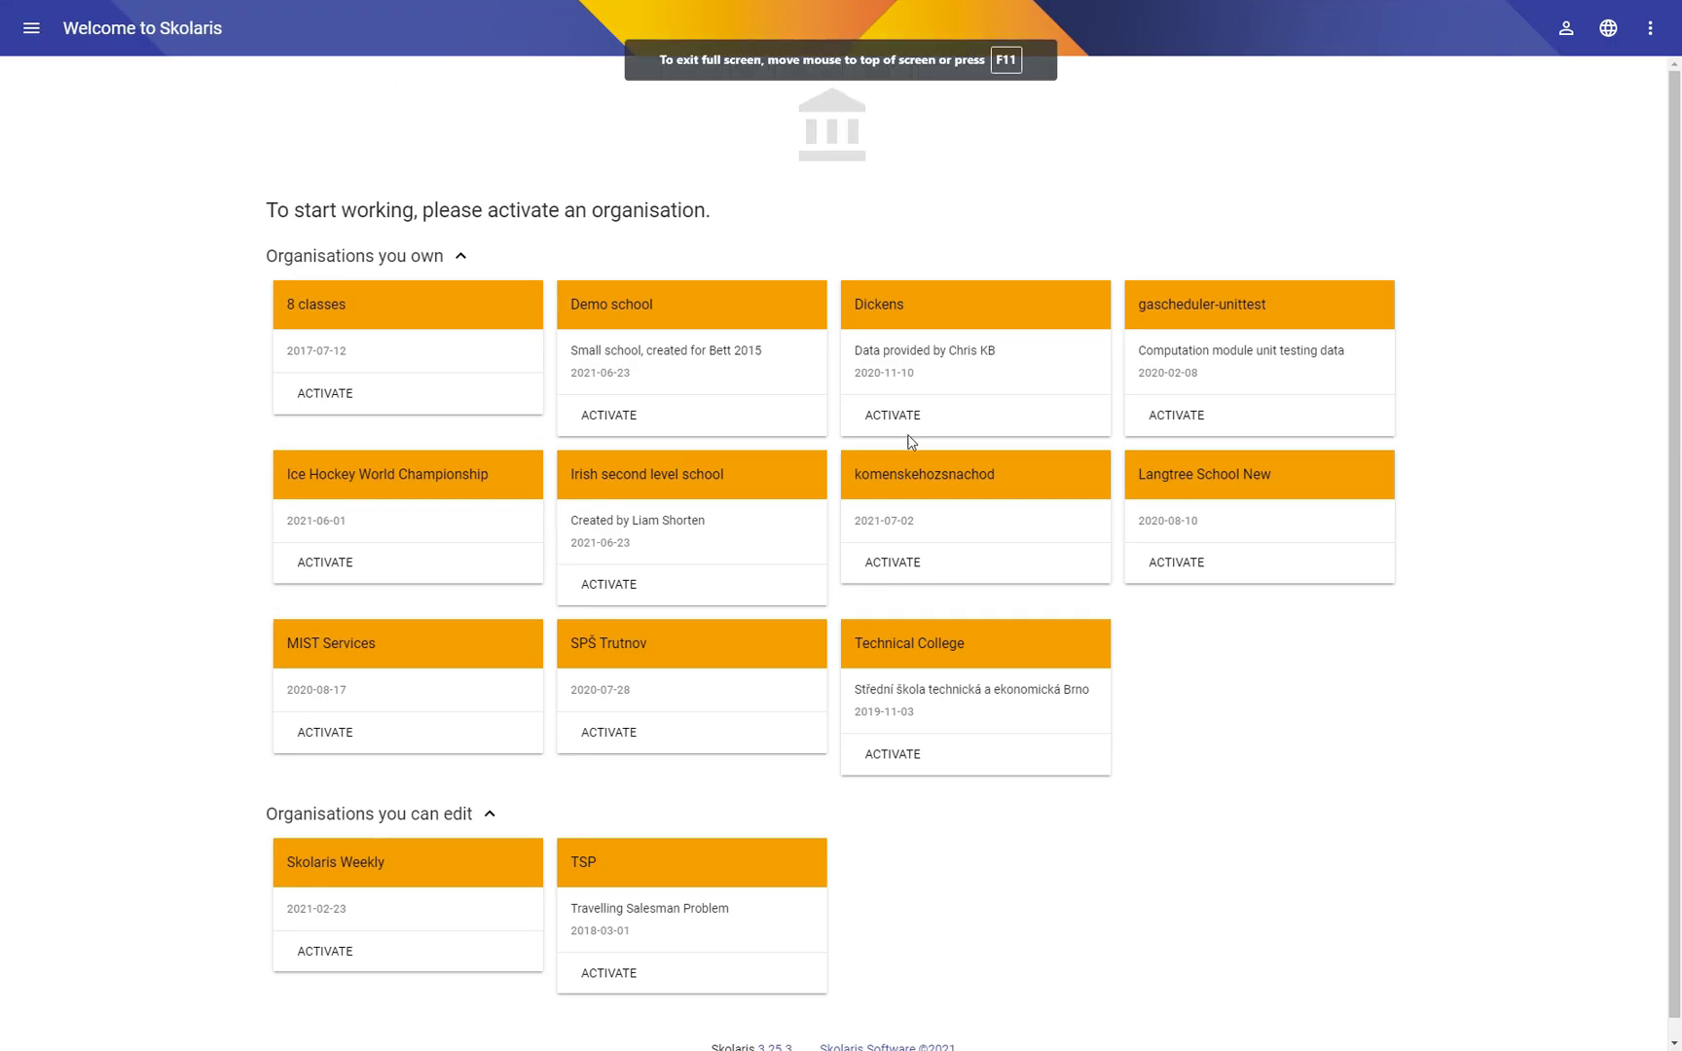
Step: Activate Skolaris Weekly, open the Summer 2021 term, and wait on the unresponsive page
click(304, 954)
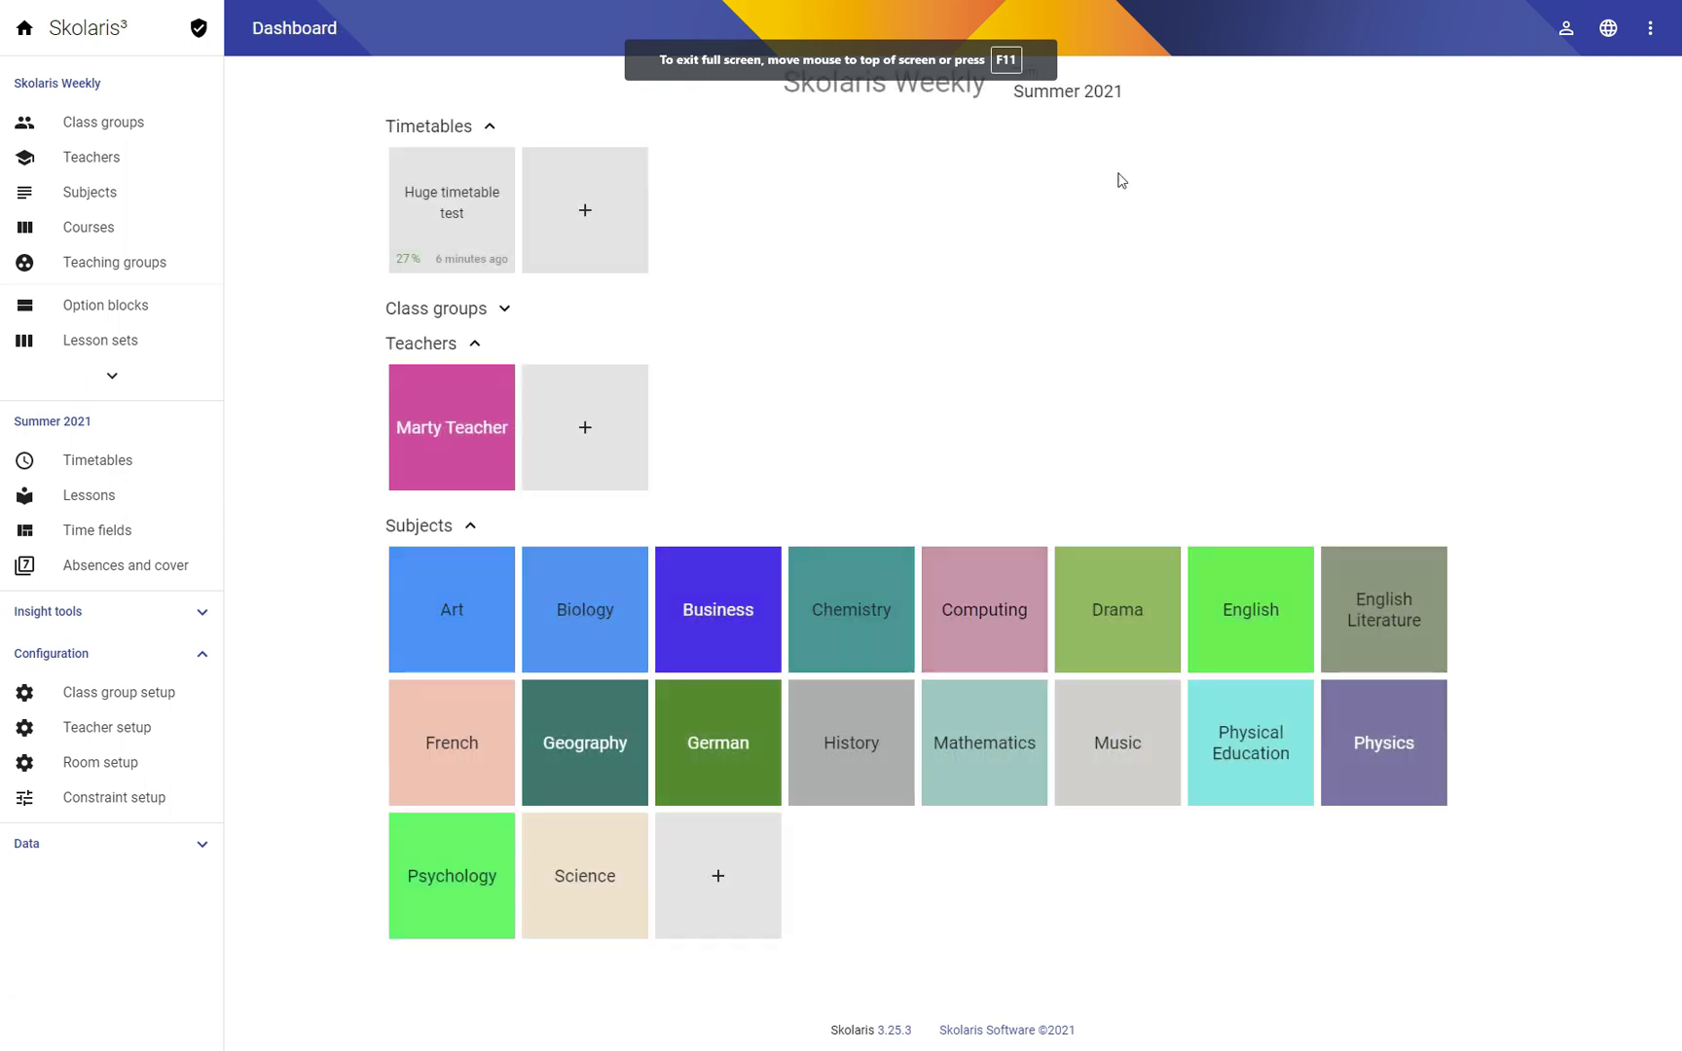
click(1088, 95)
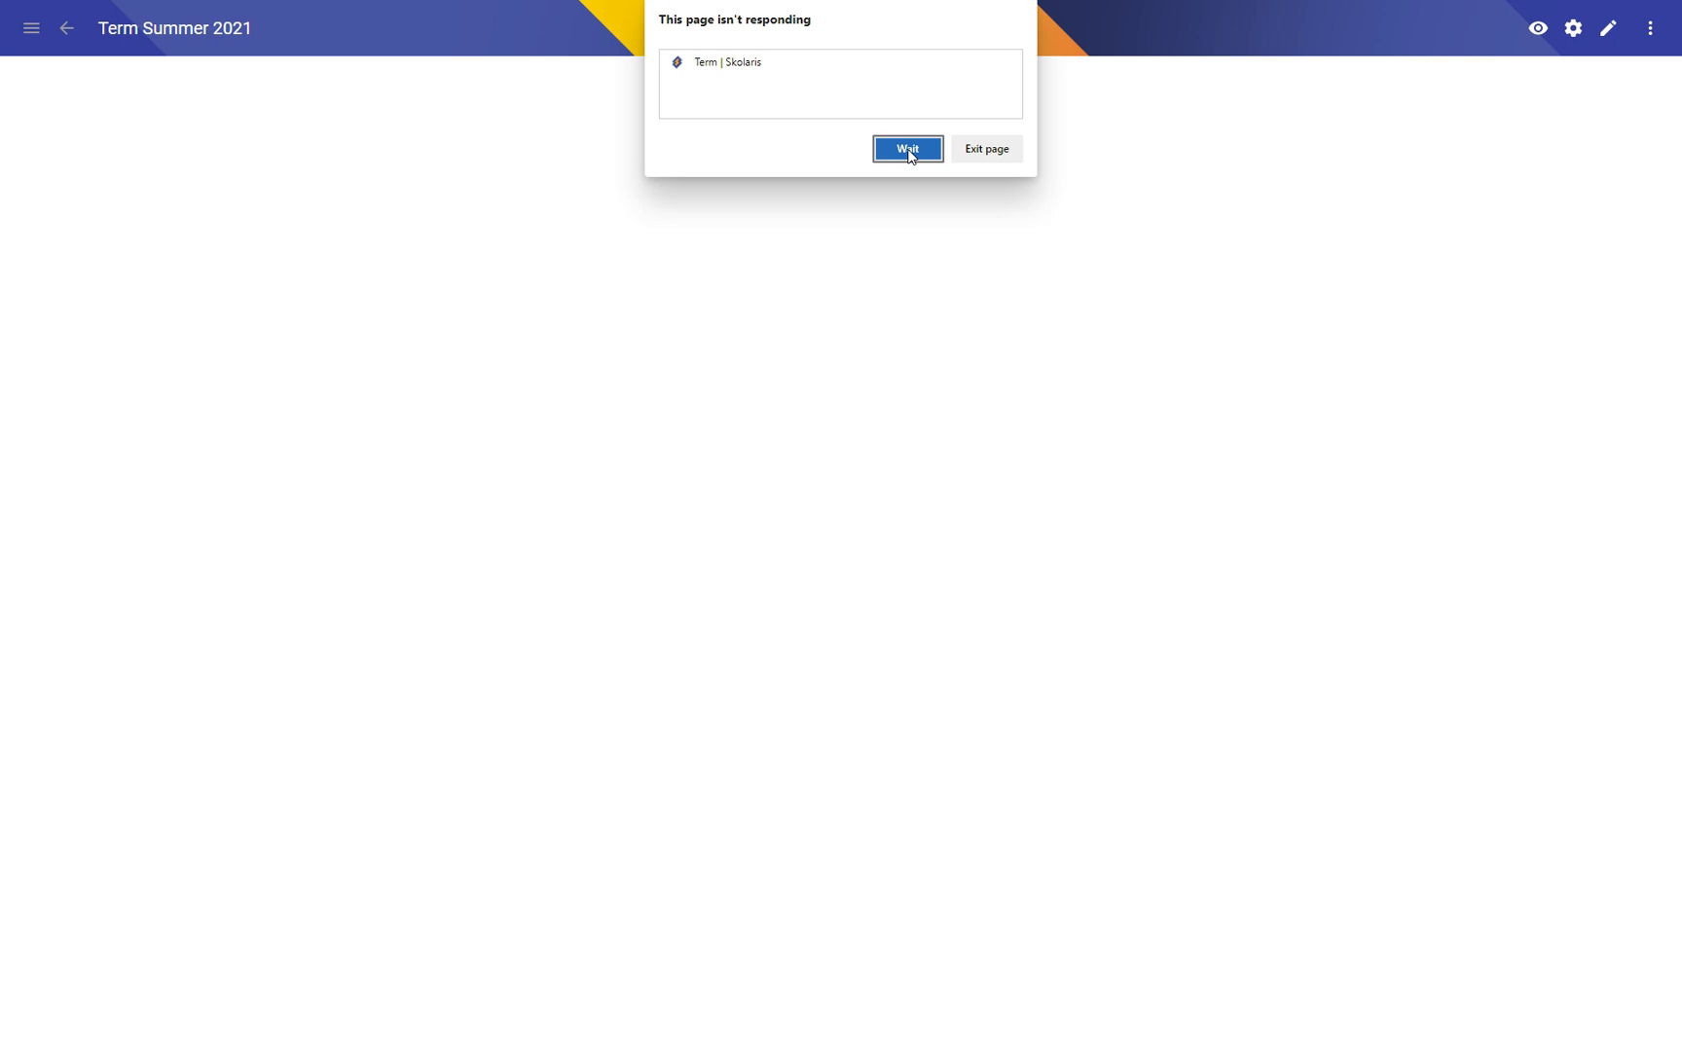
click(907, 150)
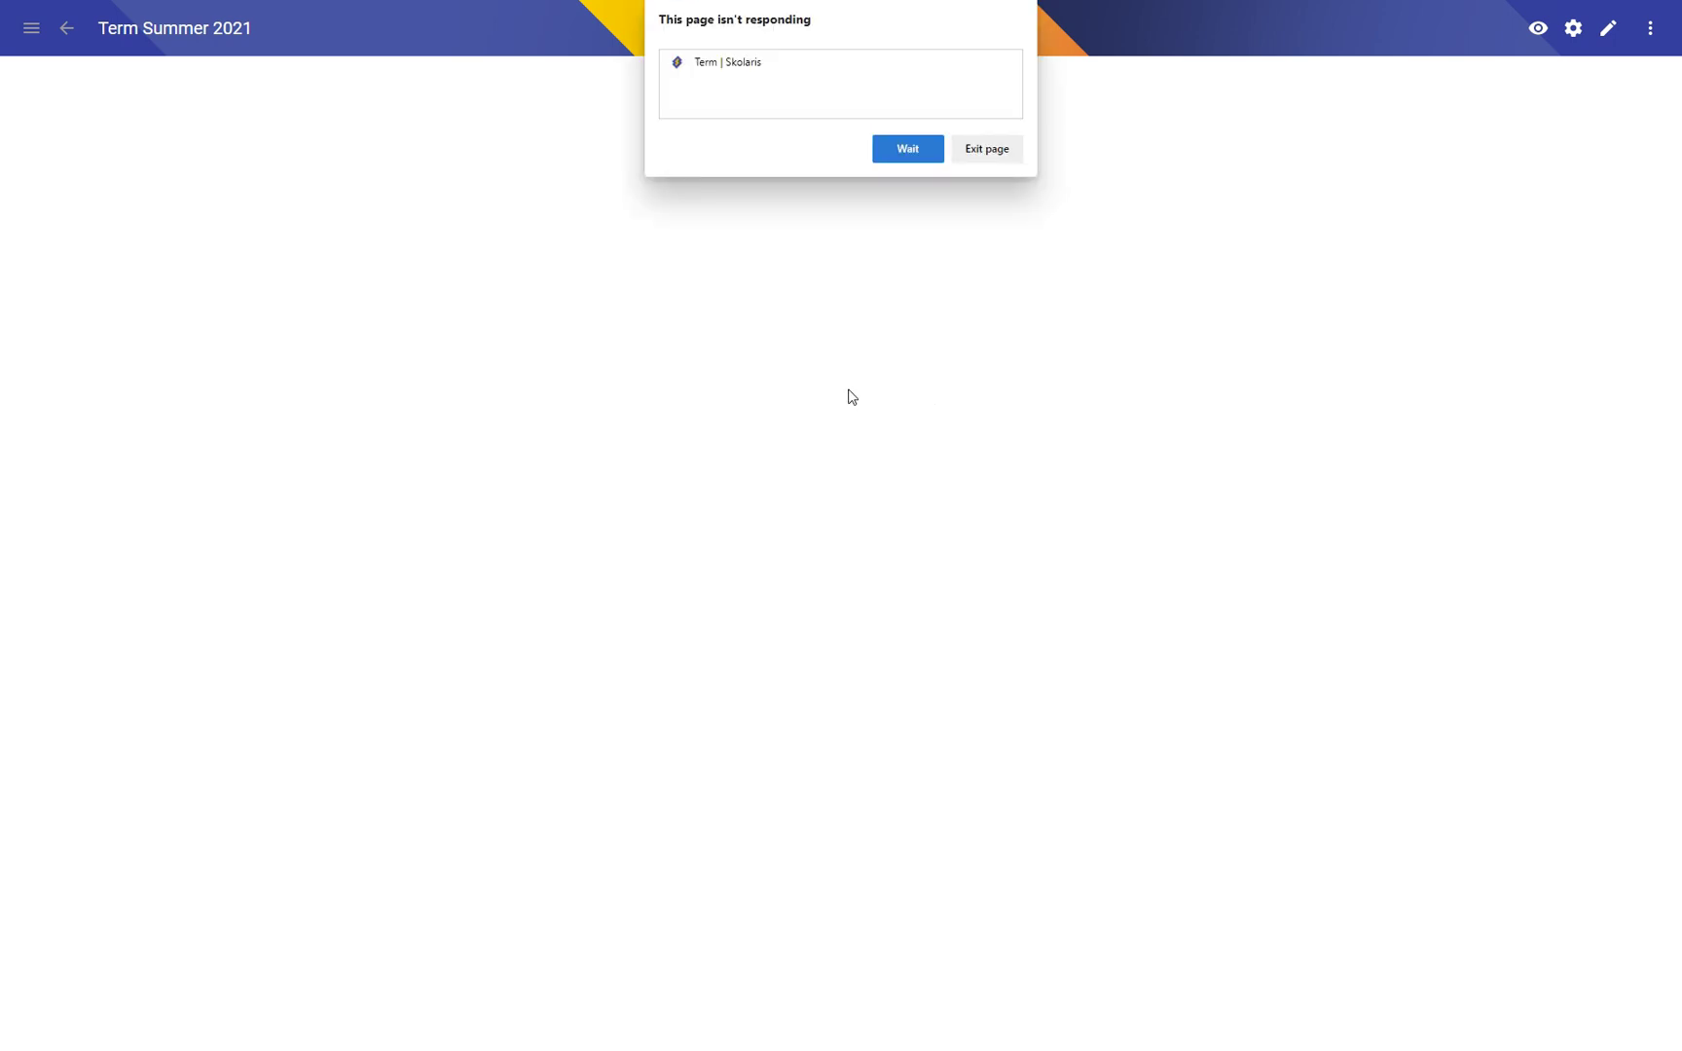
Step: Wait again on the stuck term page until Edge shows the Out of Memory error
click(907, 146)
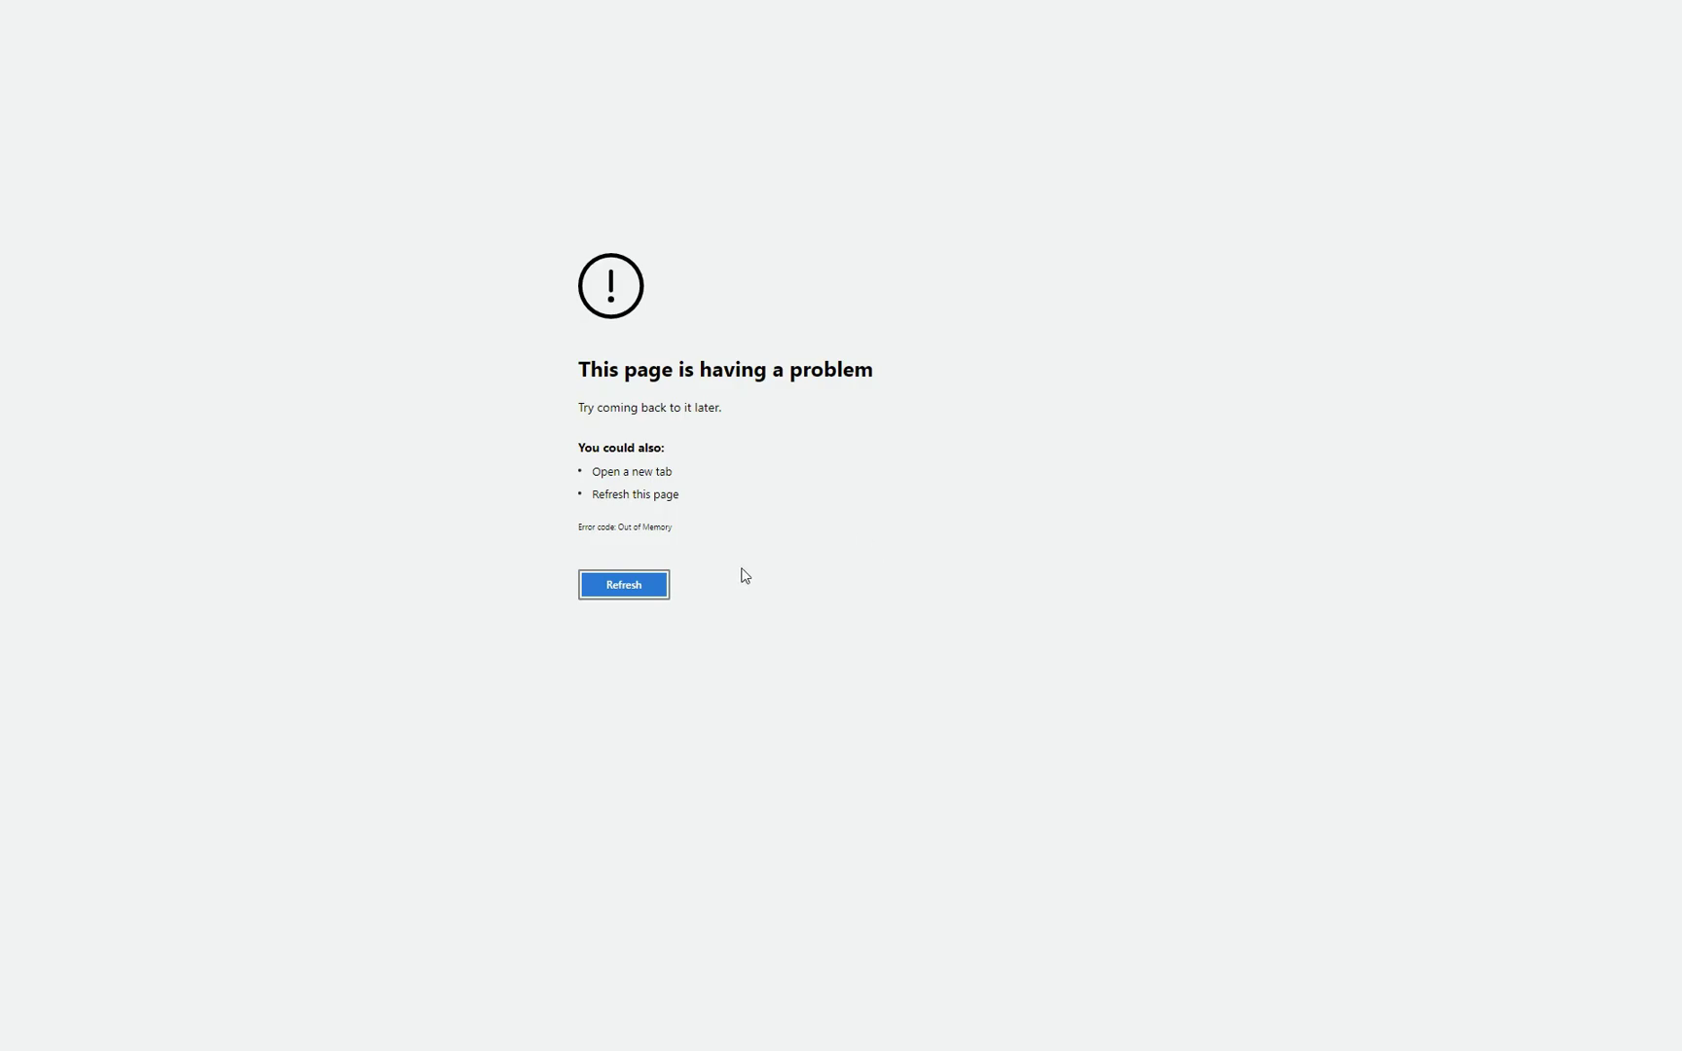
key(super)
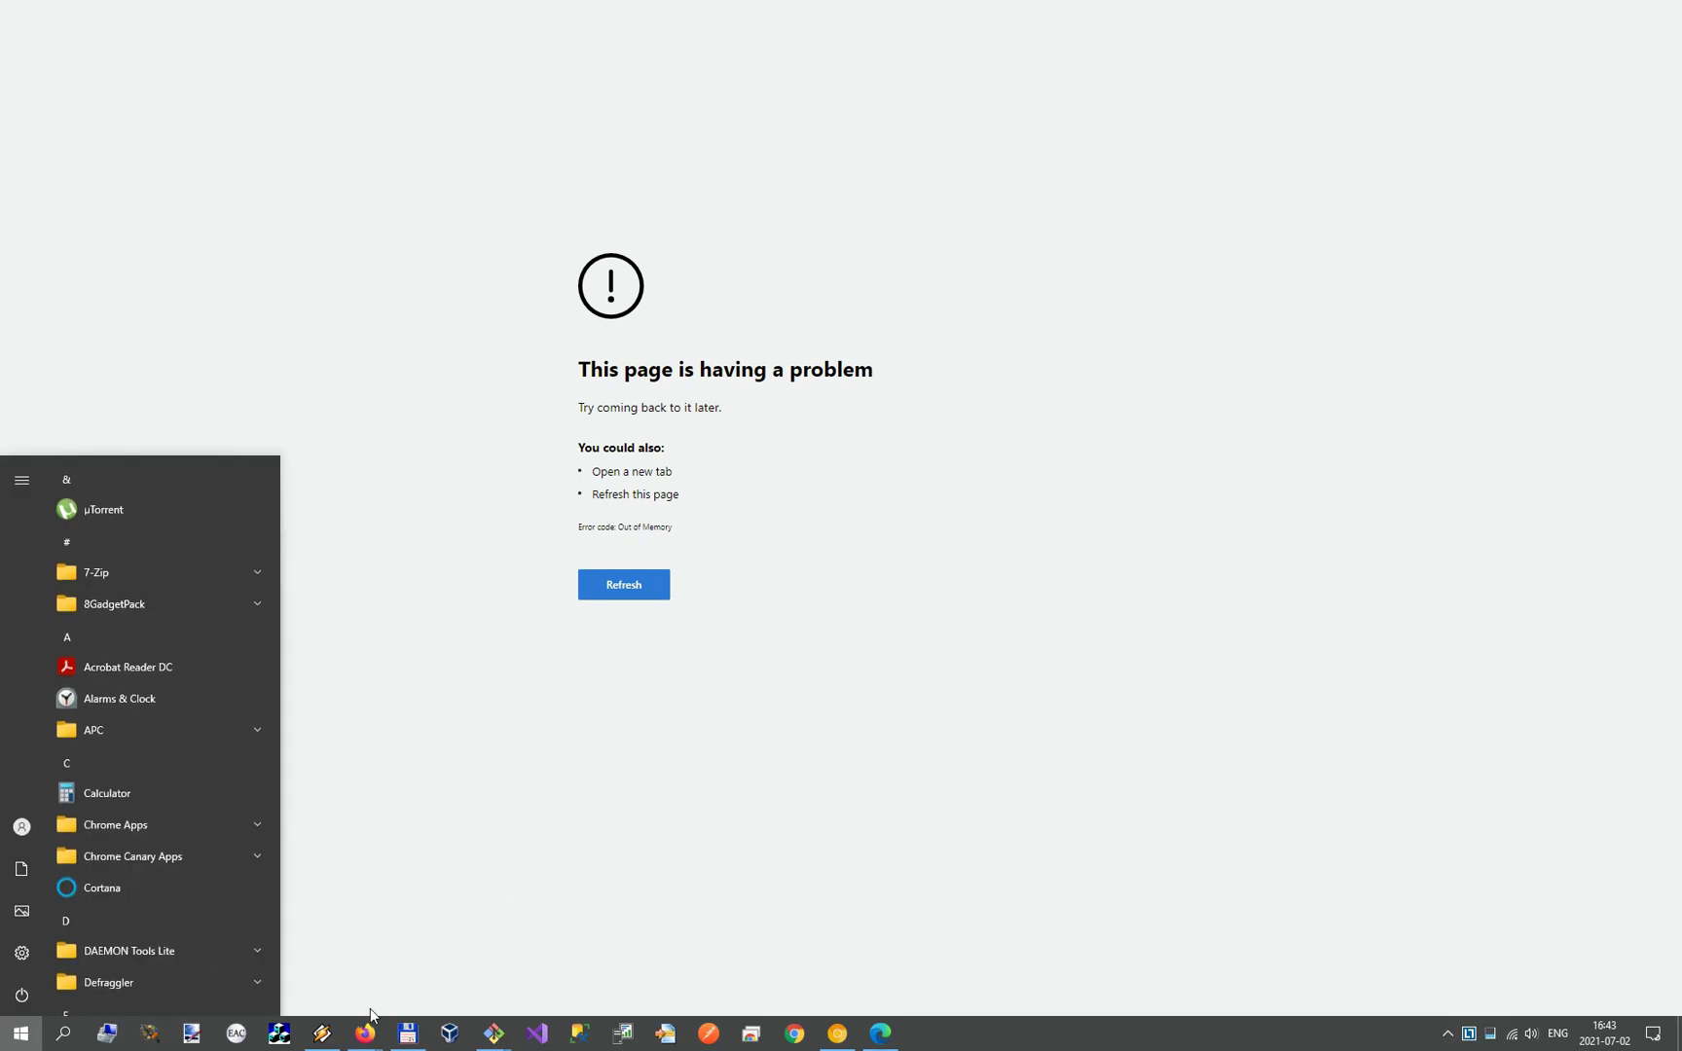
Step: Open a new Firefox window and log in to Skolaris with the username and password
right_click(364, 1044)
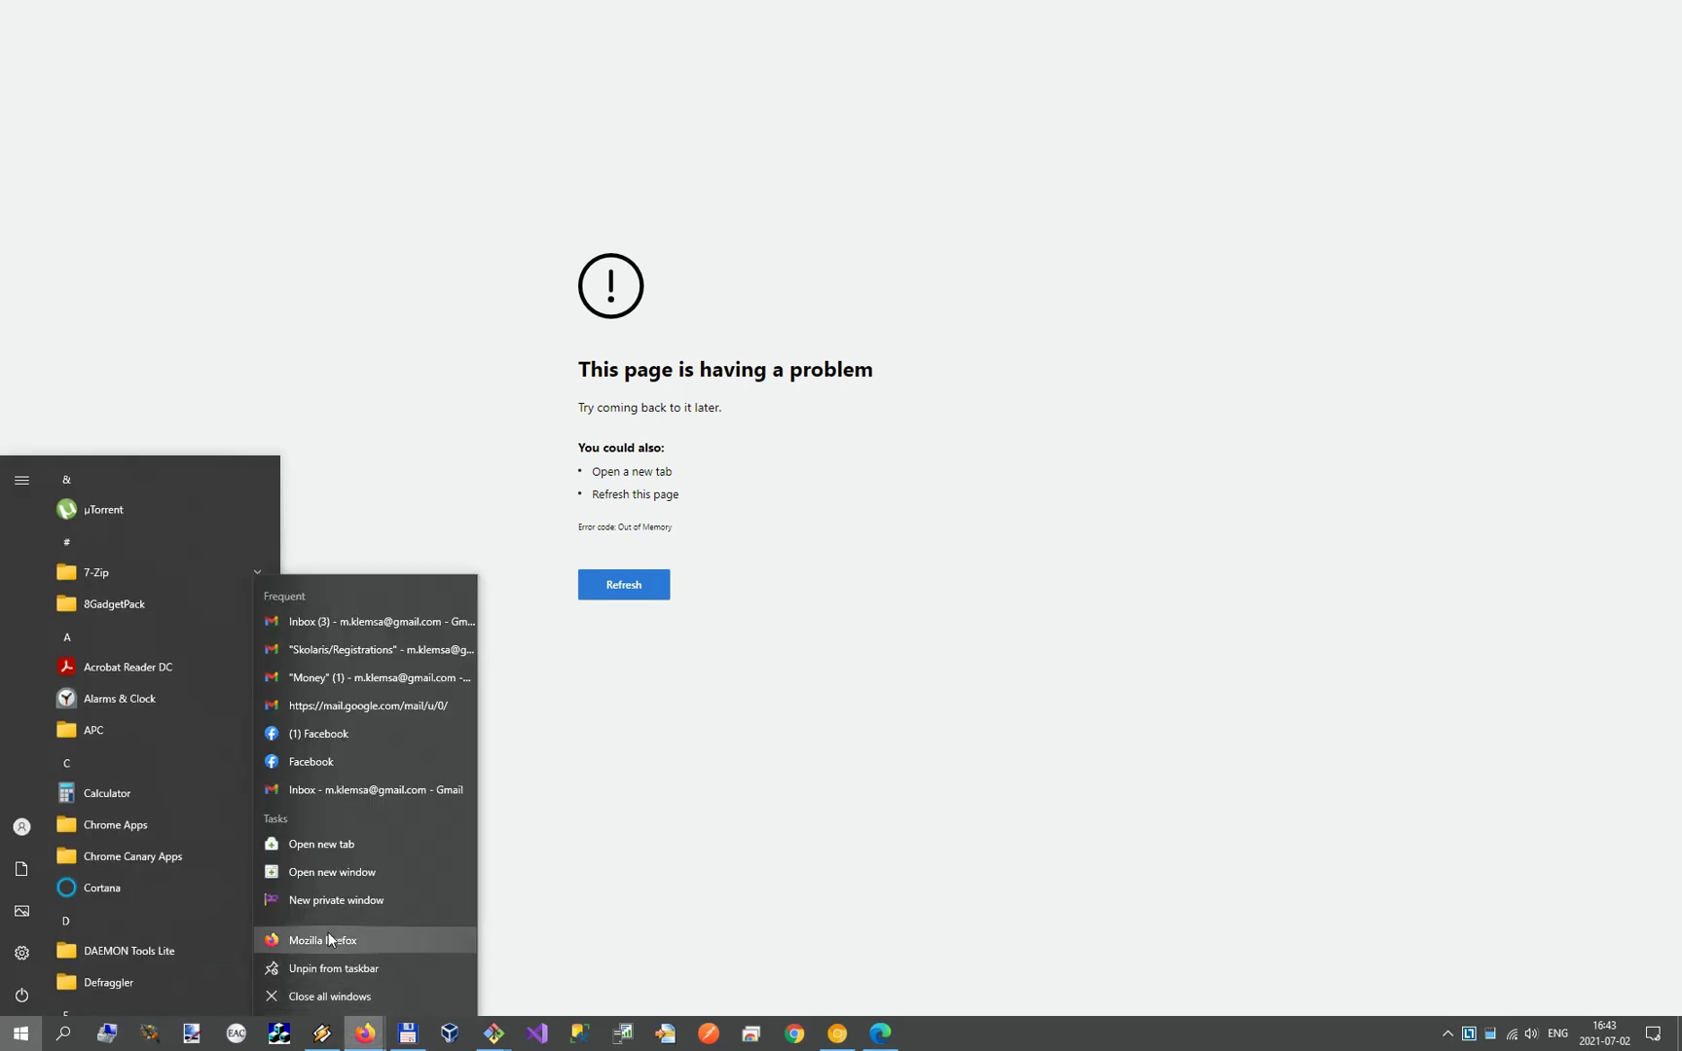
click(331, 873)
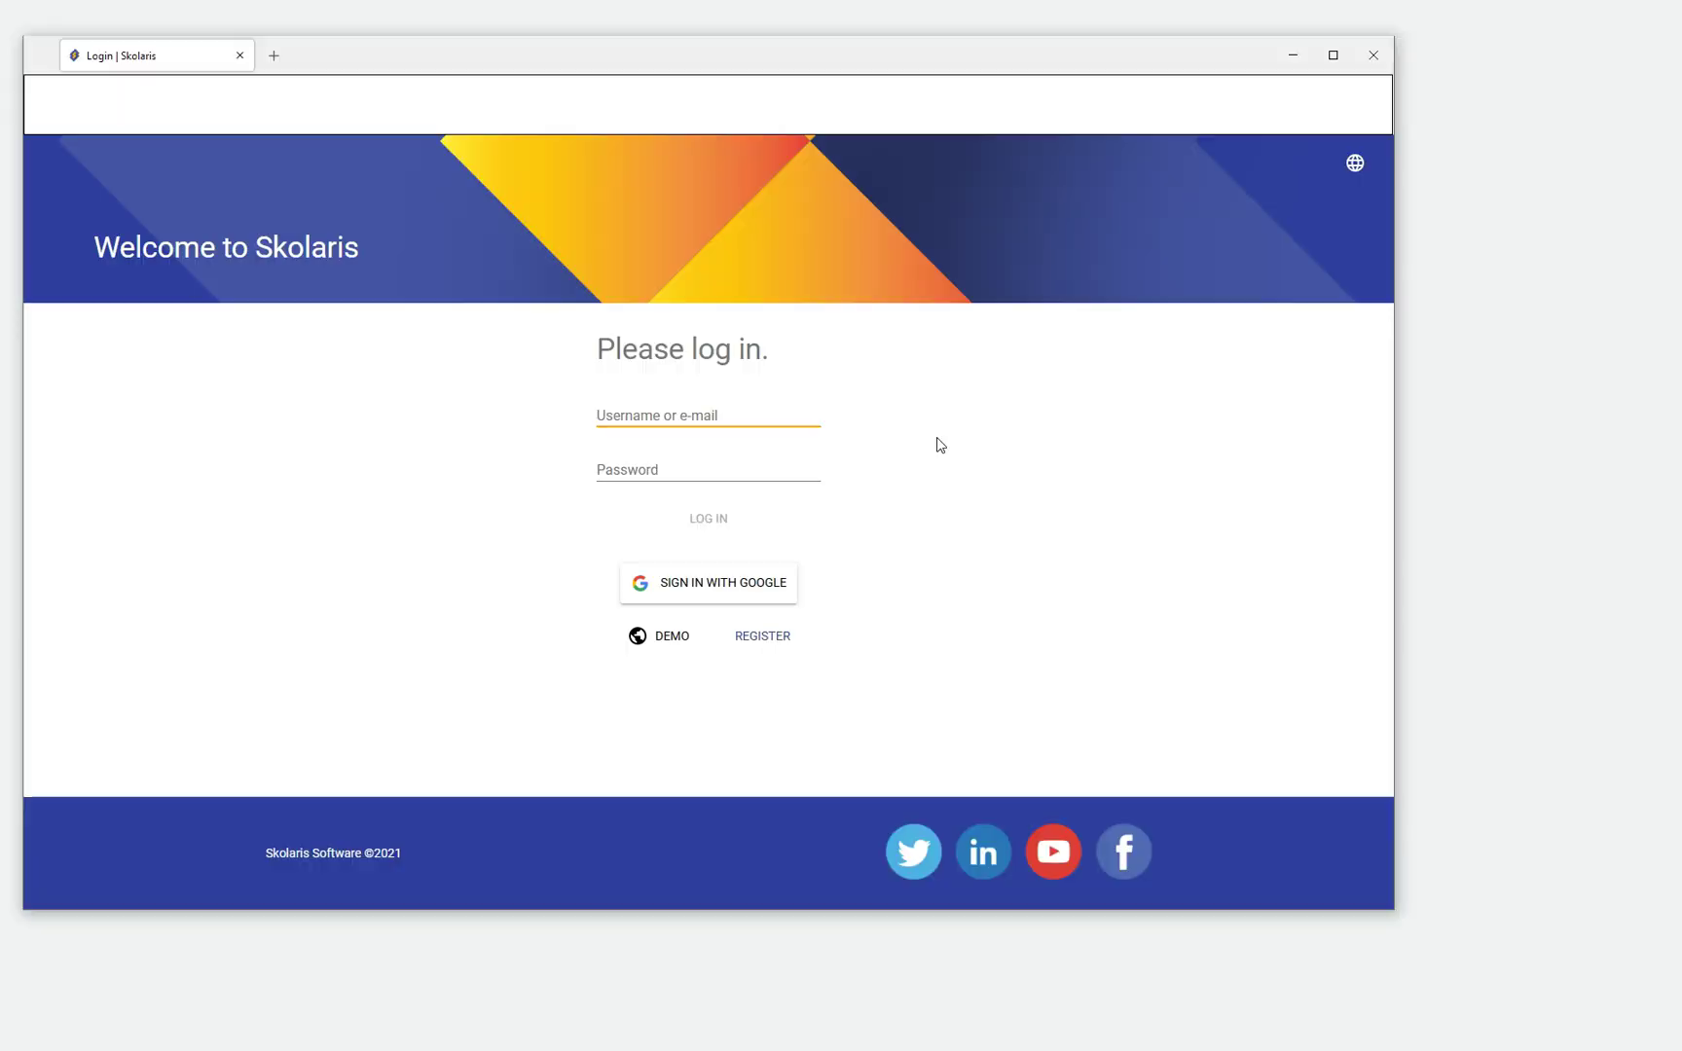
text(root)
key(Tab)
text(••••••)
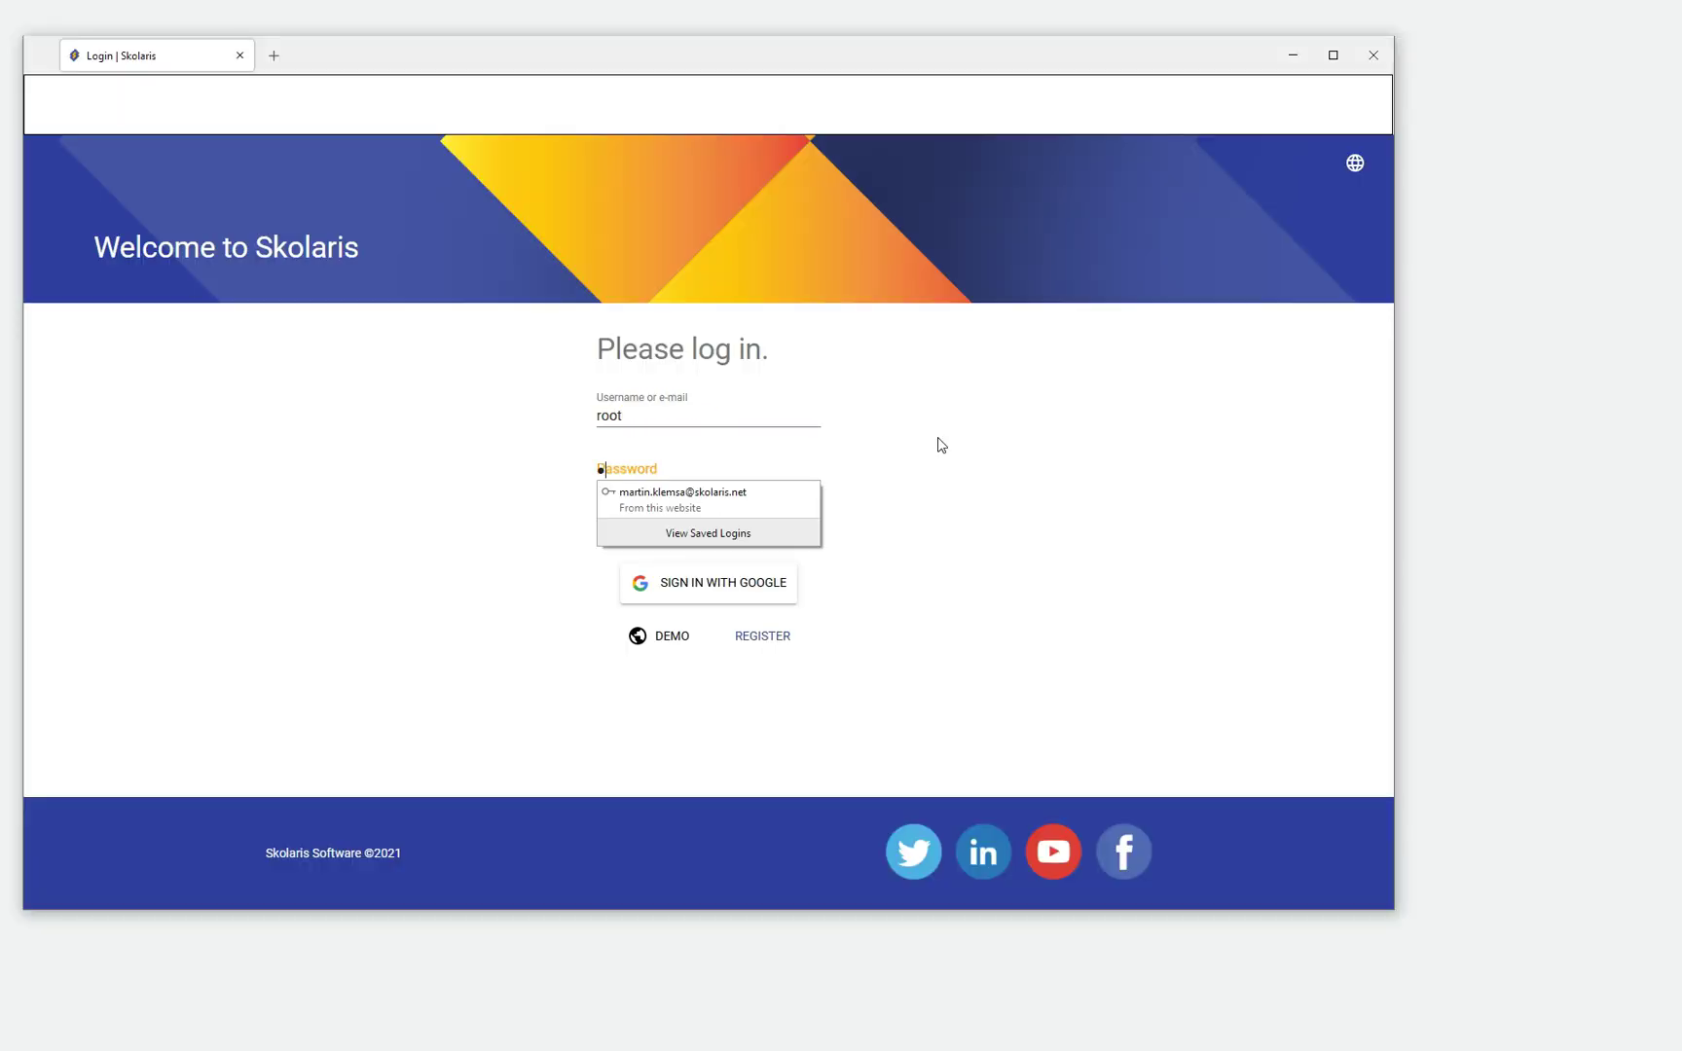
key(Return)
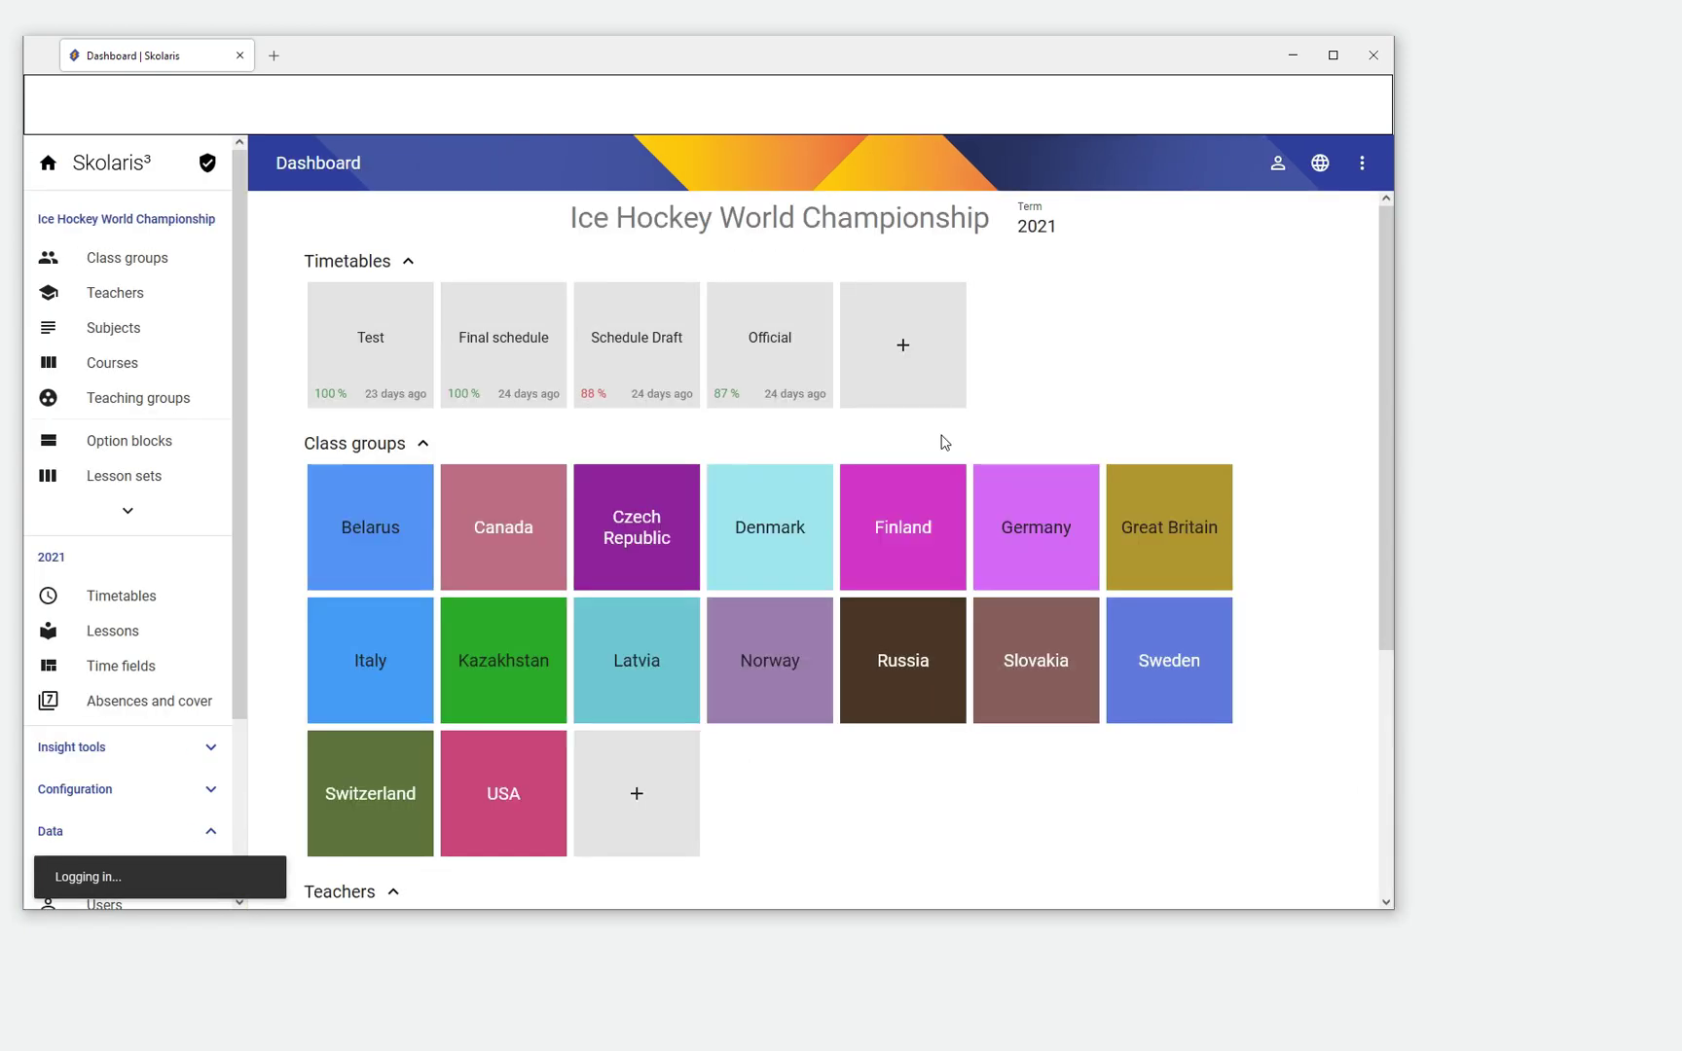
Step: Make Skolaris Weekly the active organisation and open its Summer 2021 term
click(1364, 165)
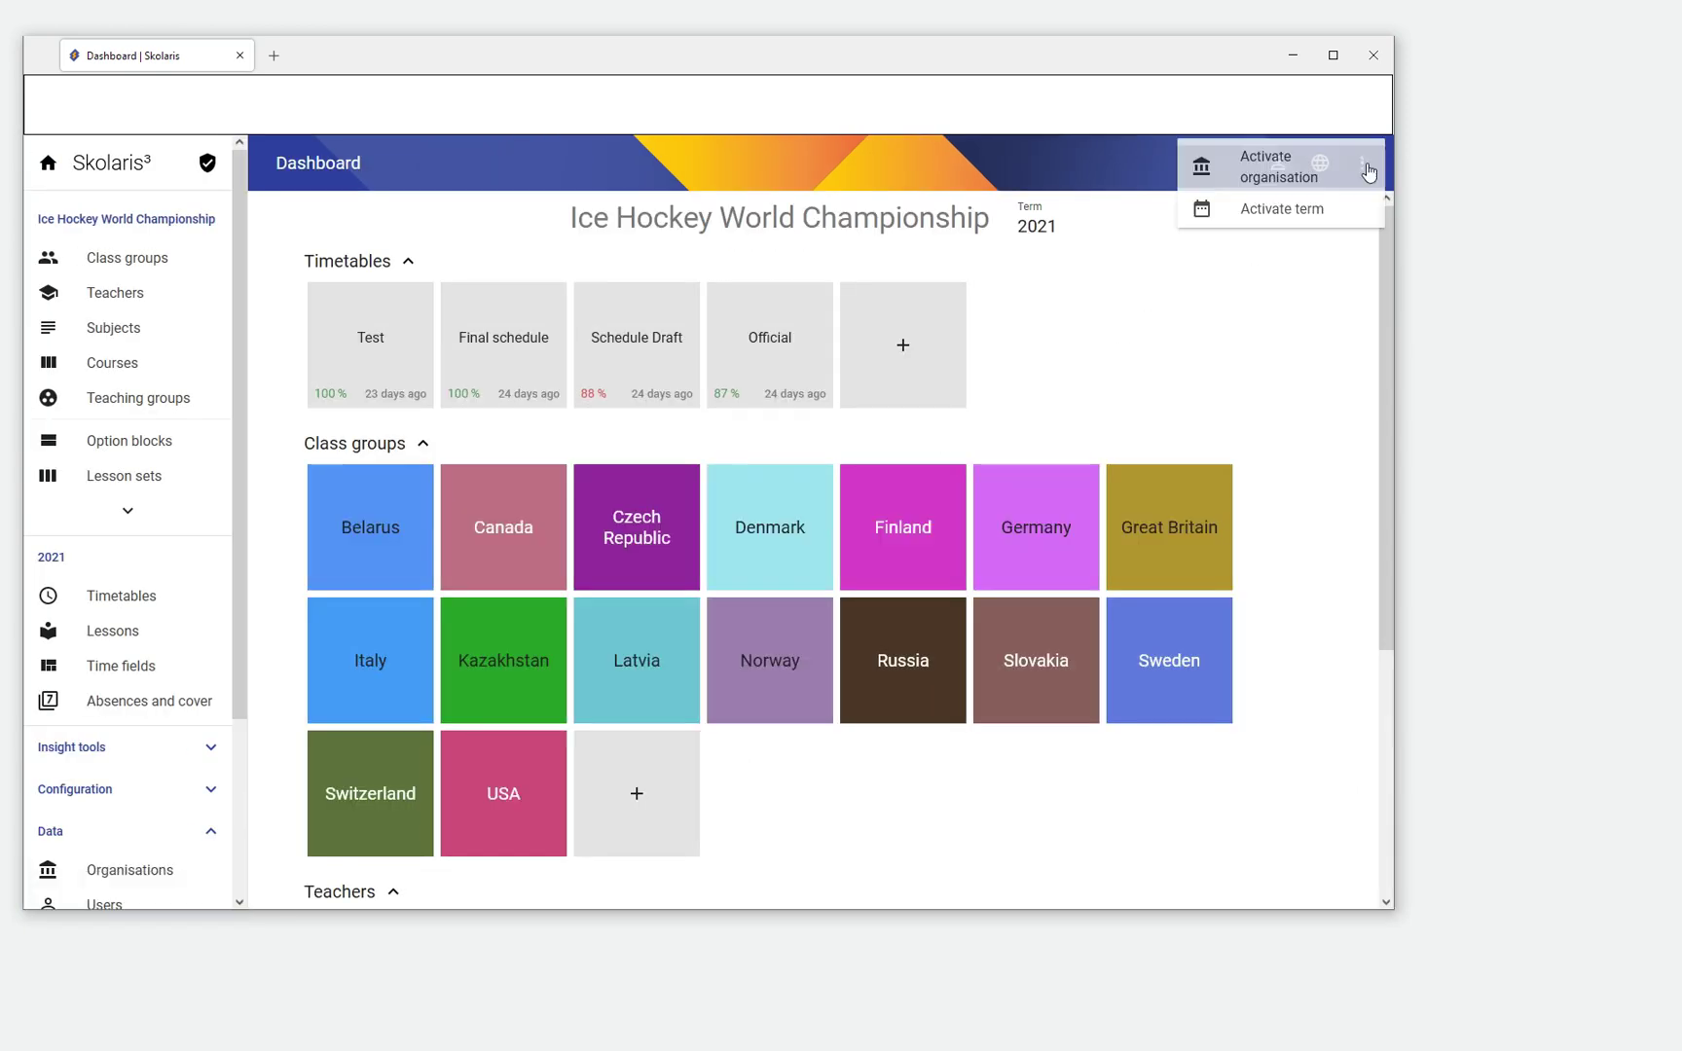
click(1277, 165)
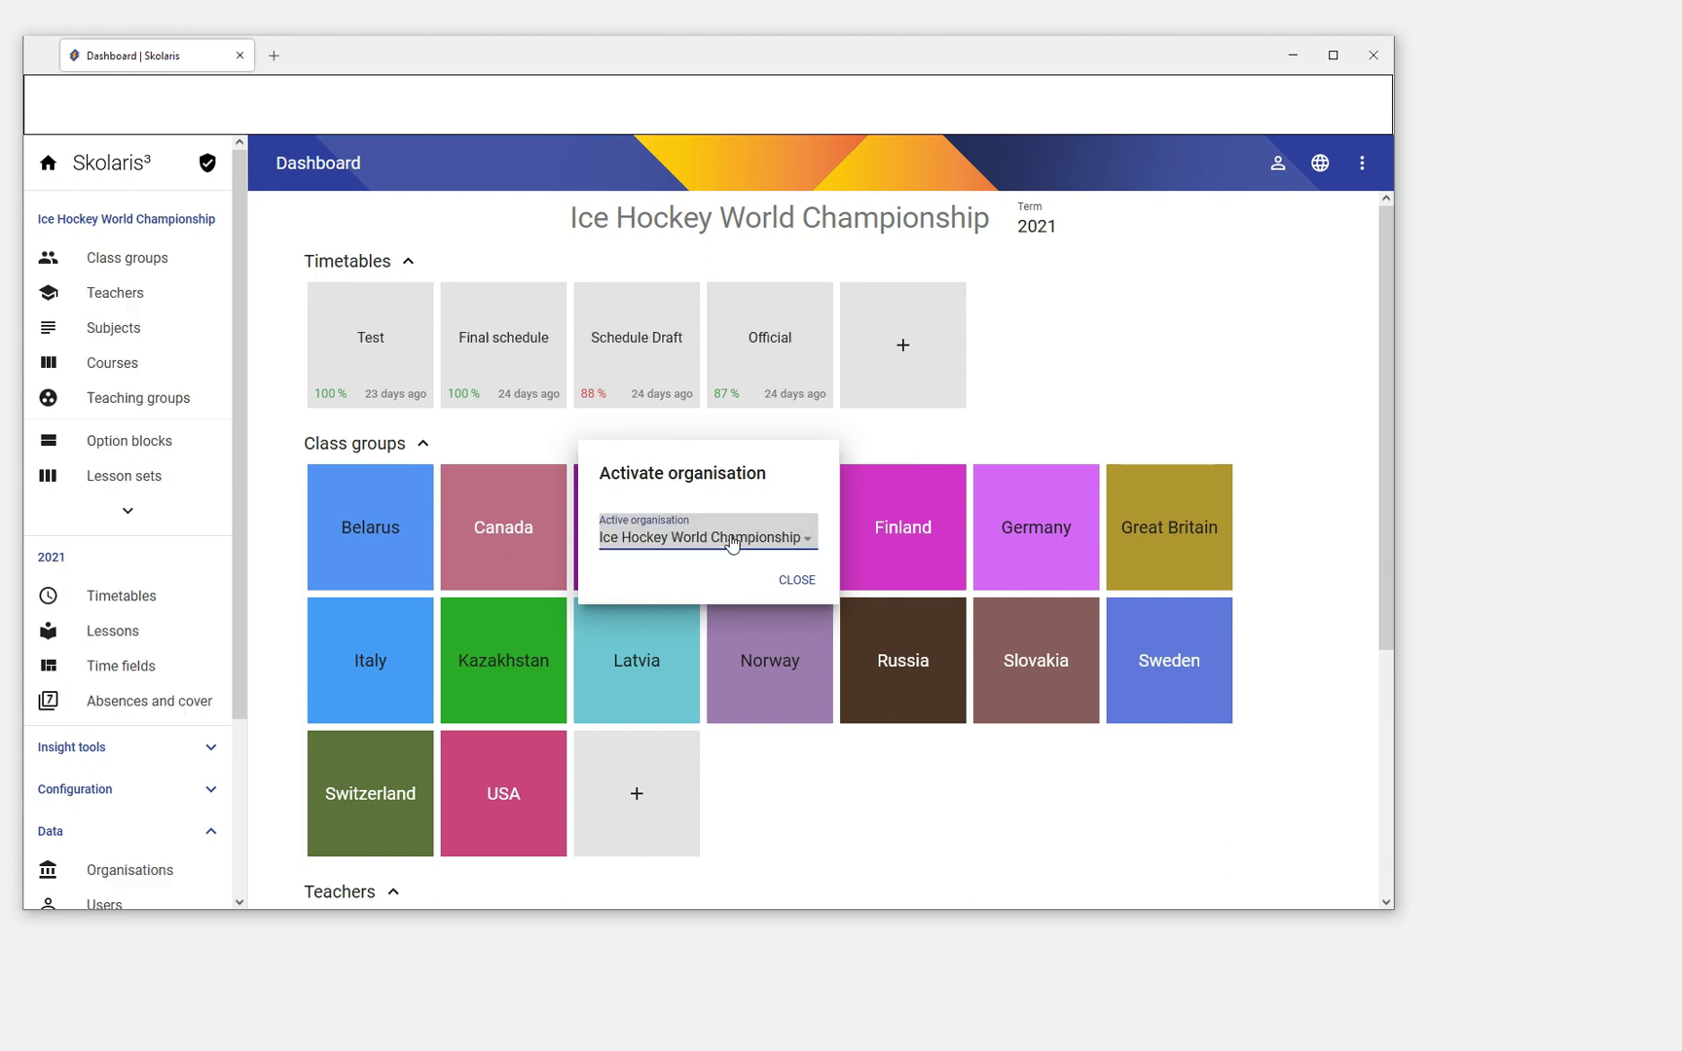
click(732, 543)
scroll(652, 789, down, 1)
click(624, 769)
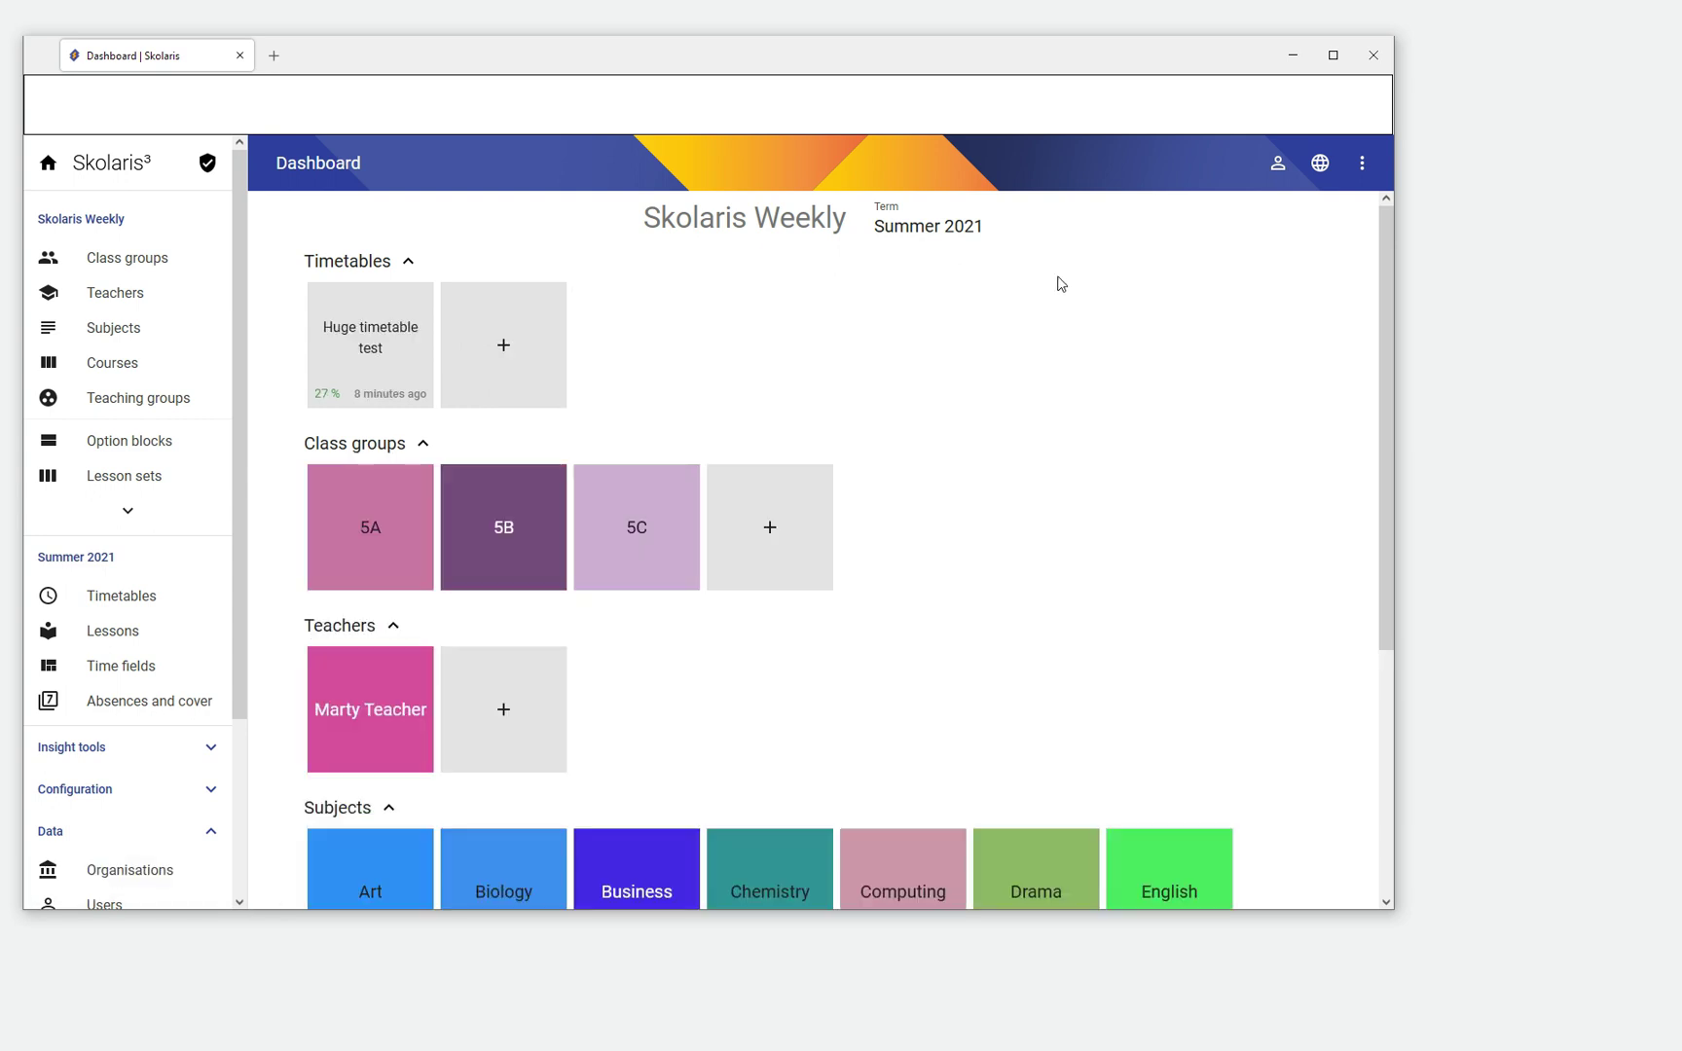
click(924, 234)
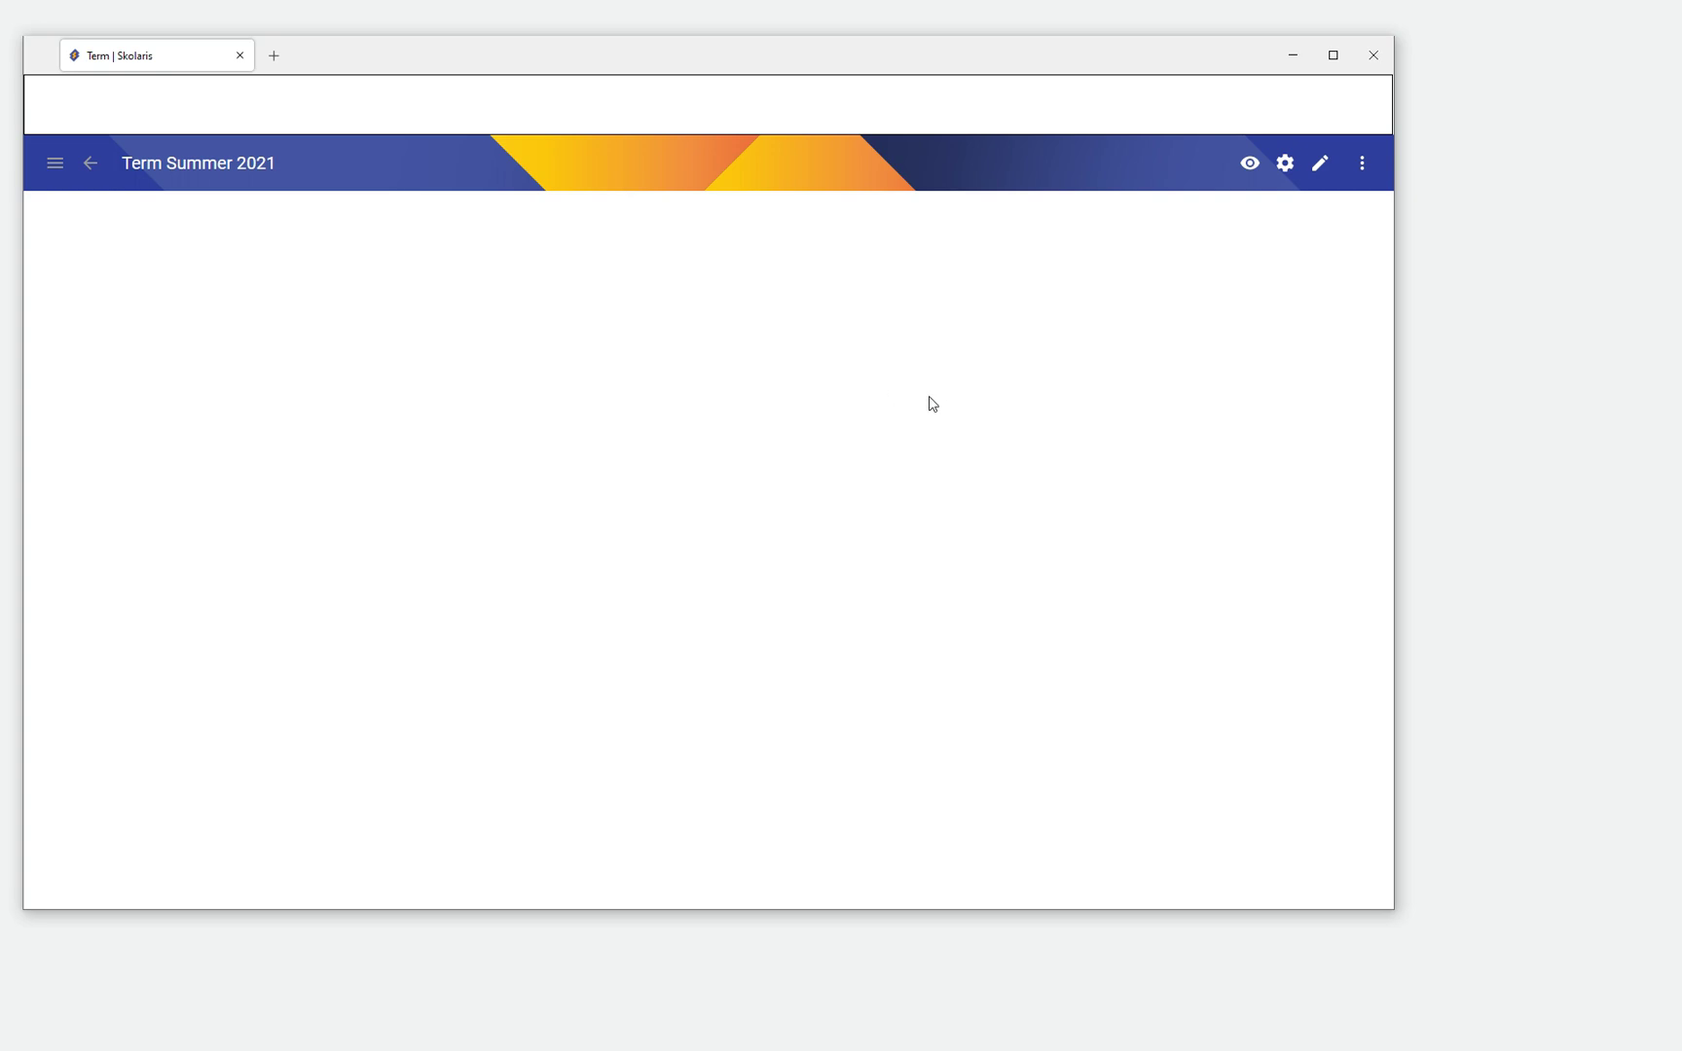
drag(523, 59, 558, 60)
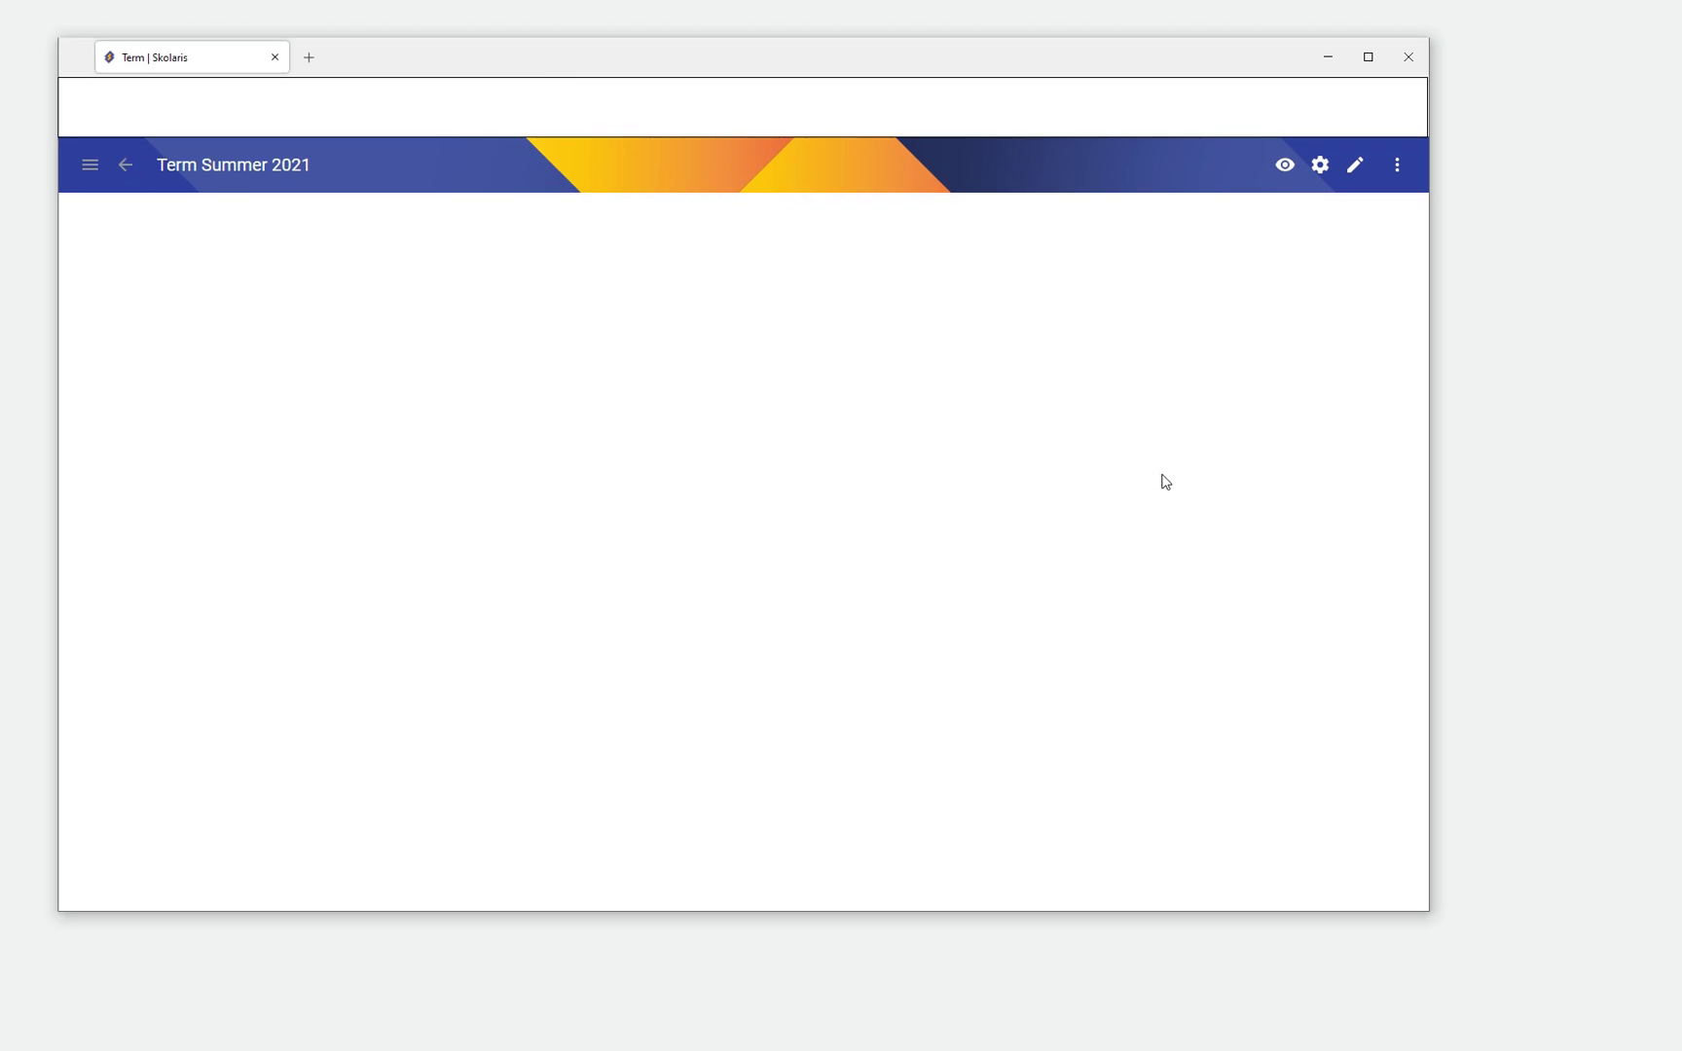